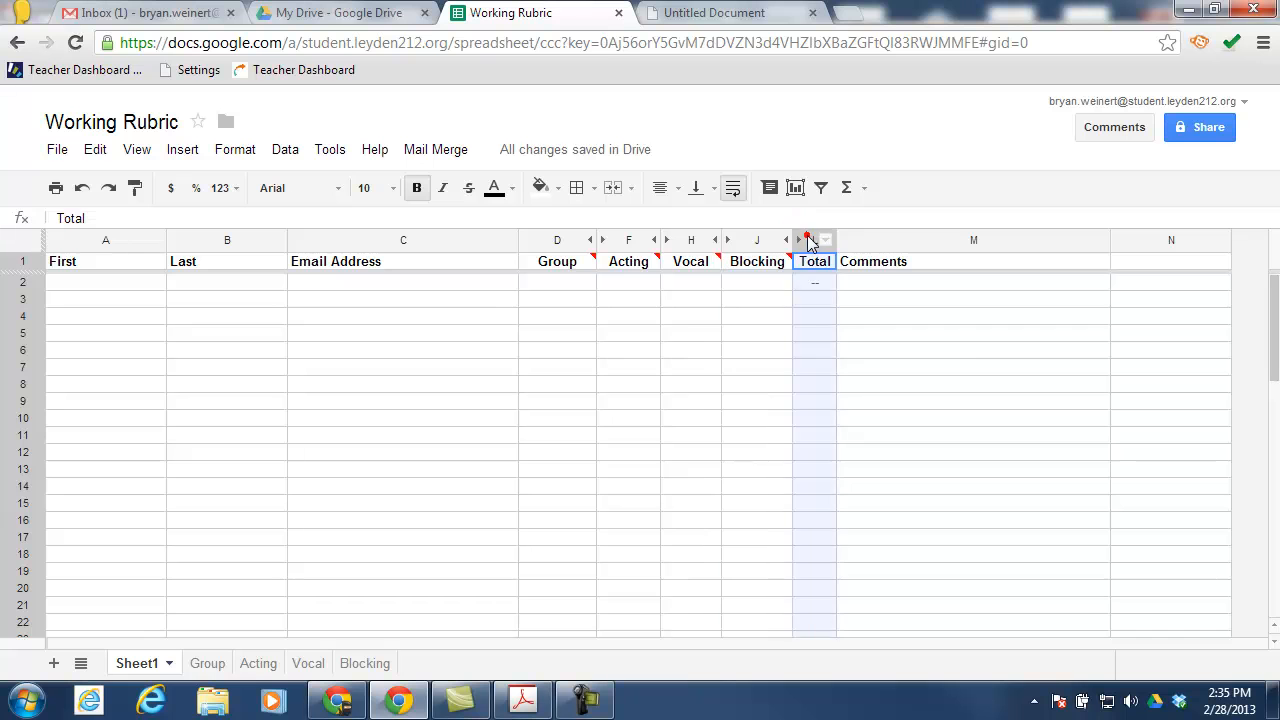
Enter the sample student's first name, last name and school email address in A2:C2
{"action": "left_click", "coordinate": [862, 240]}
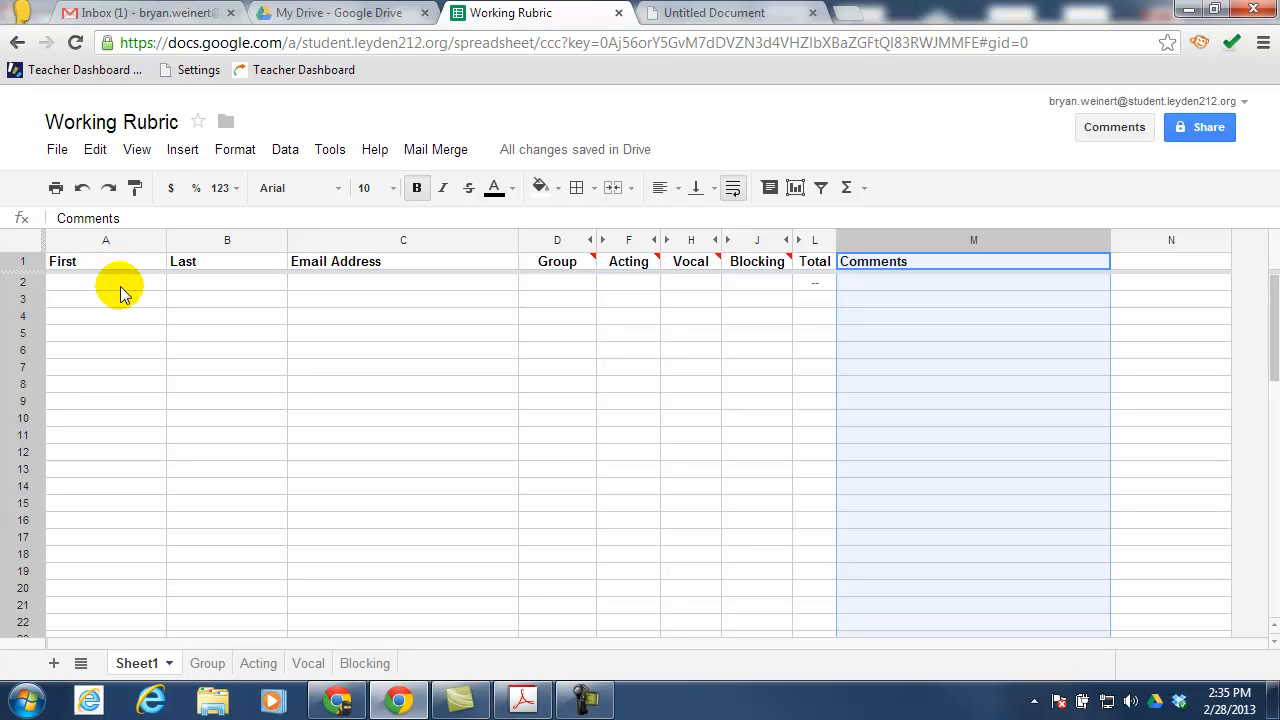
{"action": "left_click", "coordinate": [121, 282]}
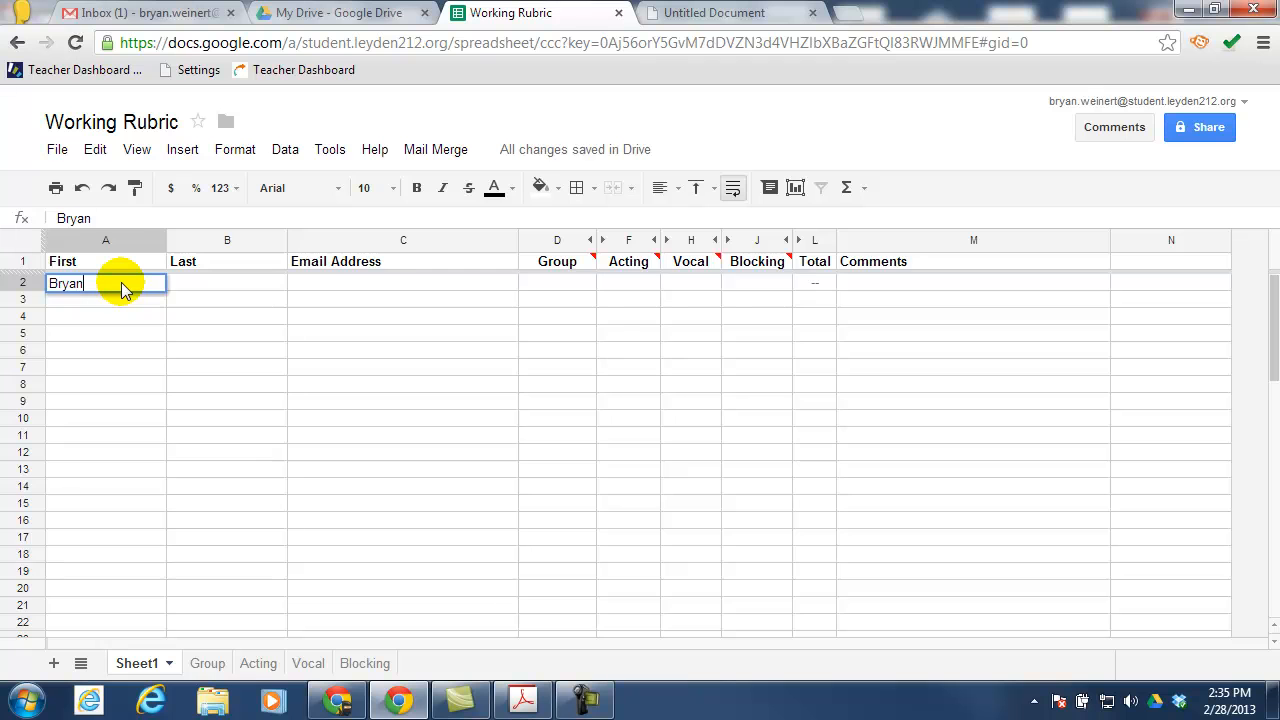
{"action": "key", "text": "Tab"}
{"action": "key", "text": "Tab"}
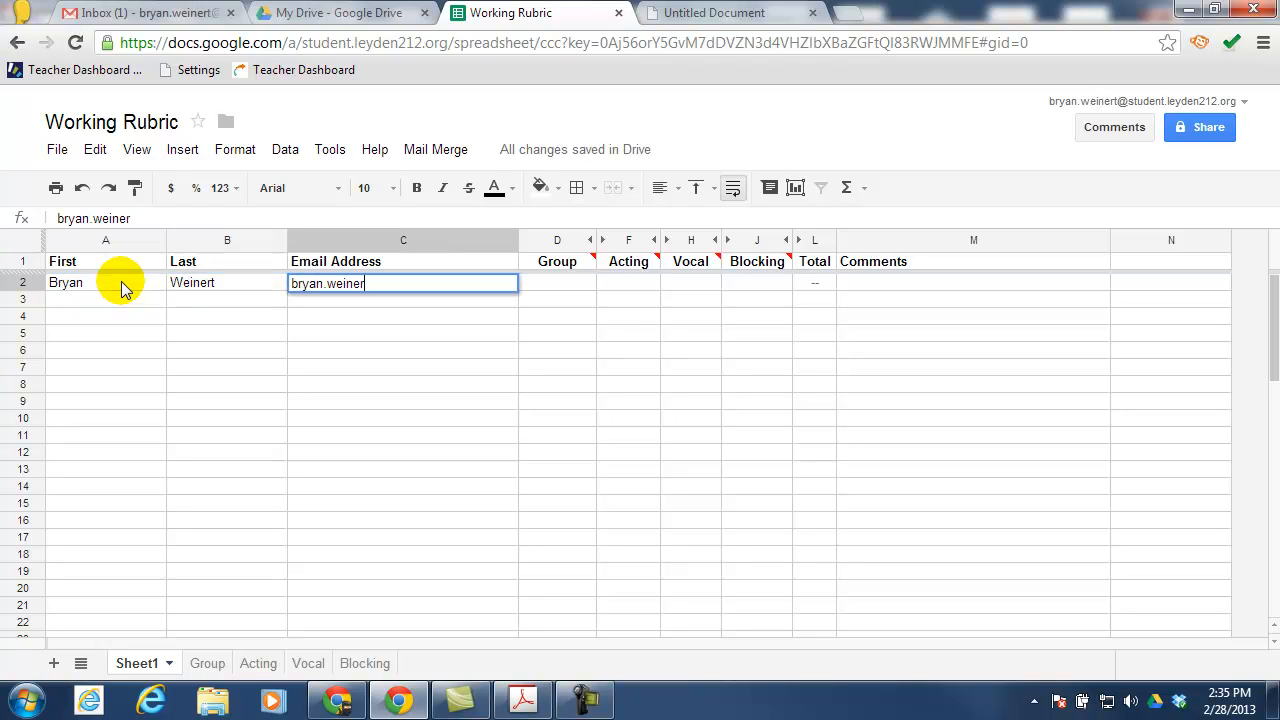
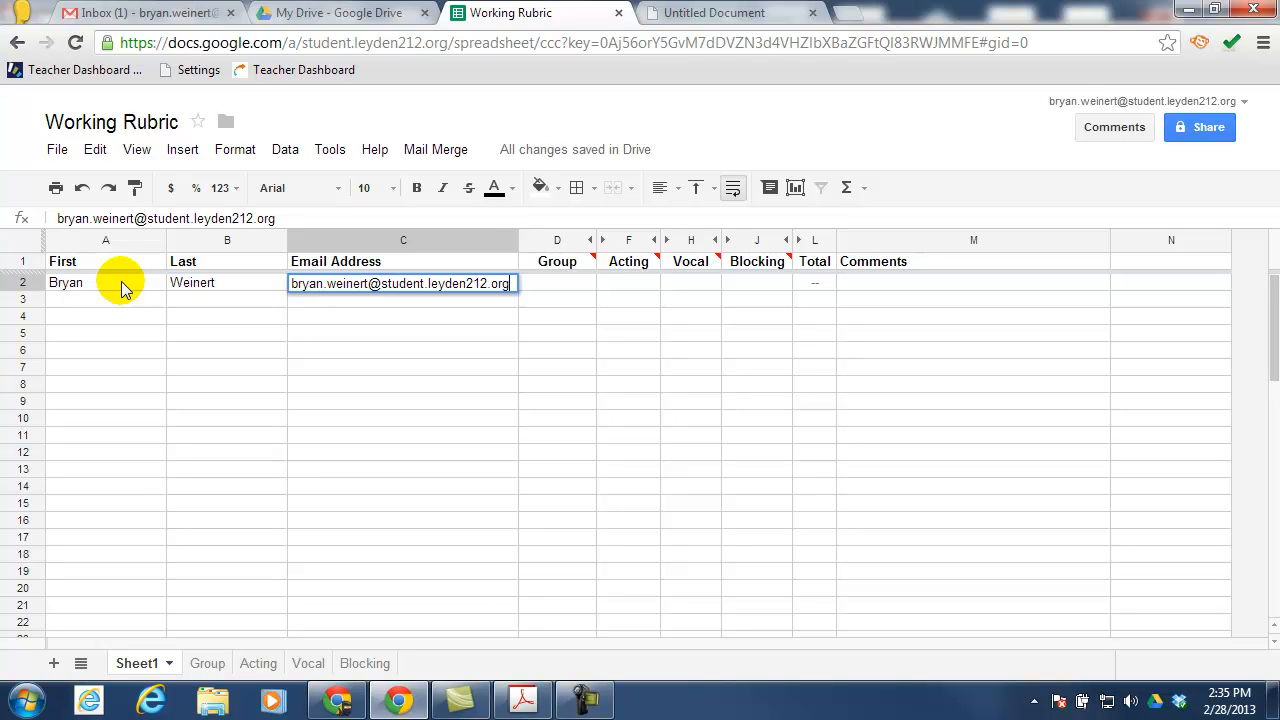
{"action": "key", "text": "Tab"}
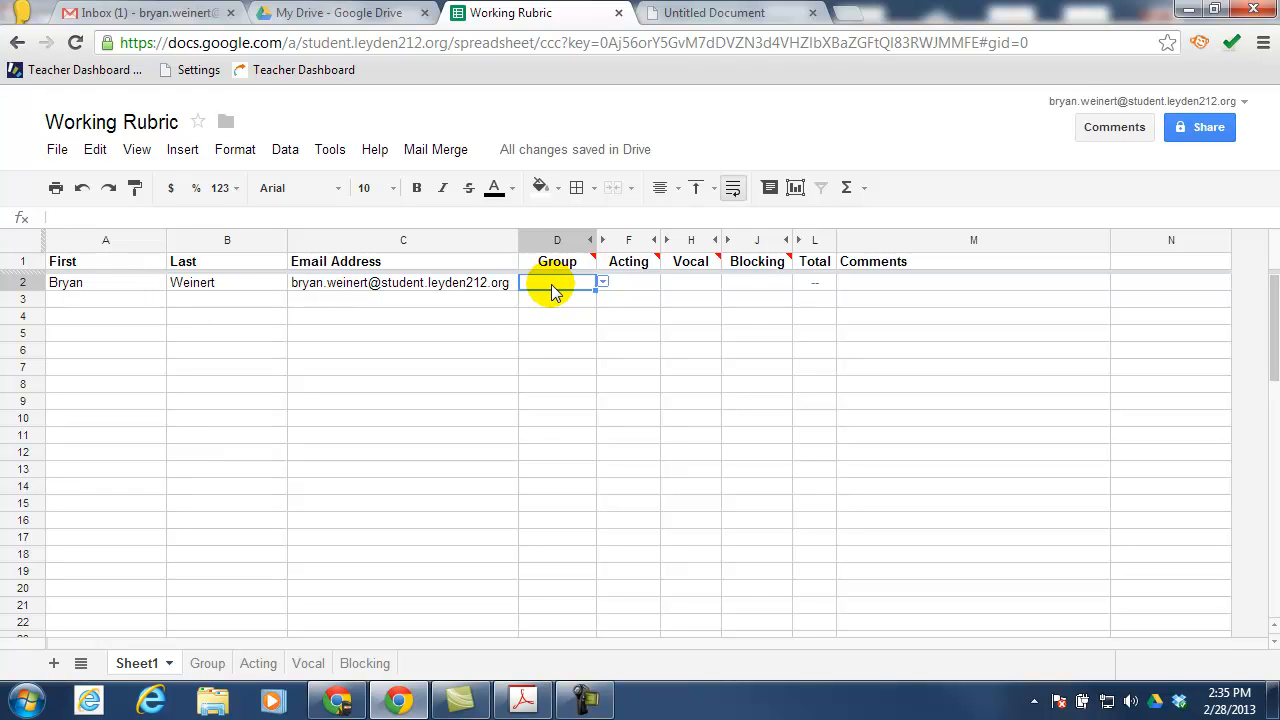
Score row 2 from the dropdowns: Group 2, Acting 5, Vocal 4, Blocking 2
{"action": "left_click", "coordinate": [601, 283]}
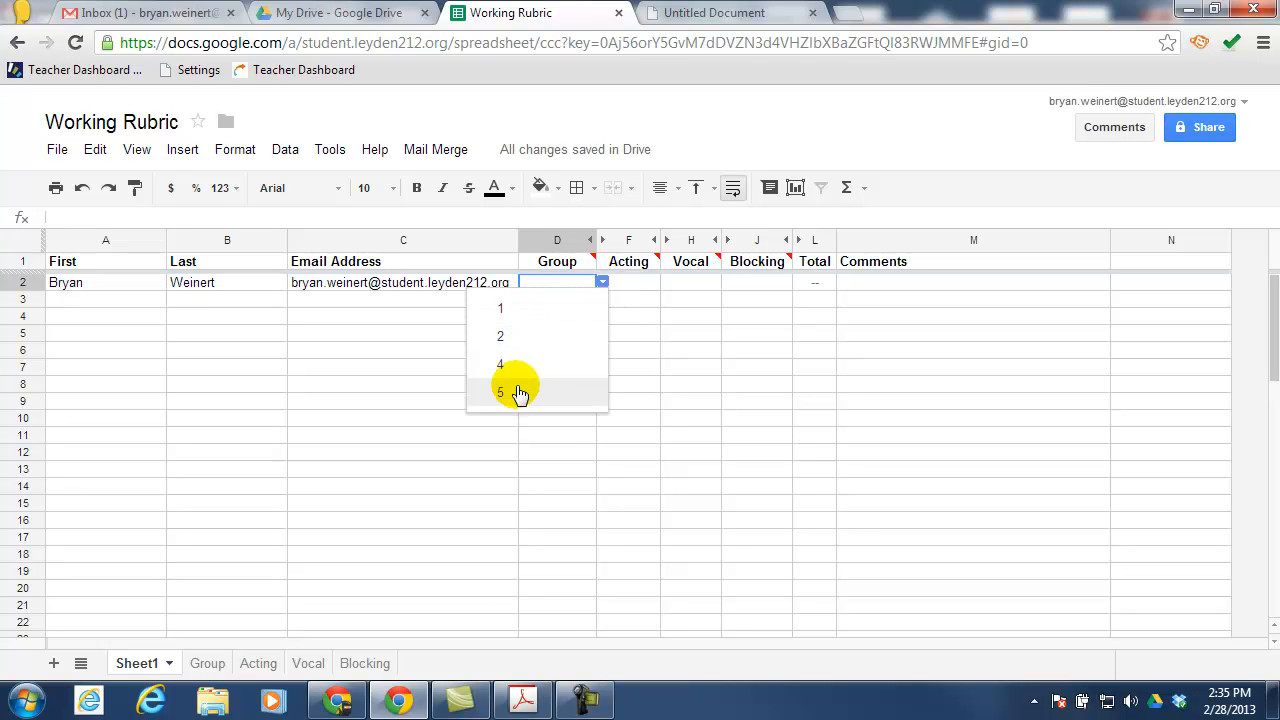
{"action": "left_click", "coordinate": [512, 338]}
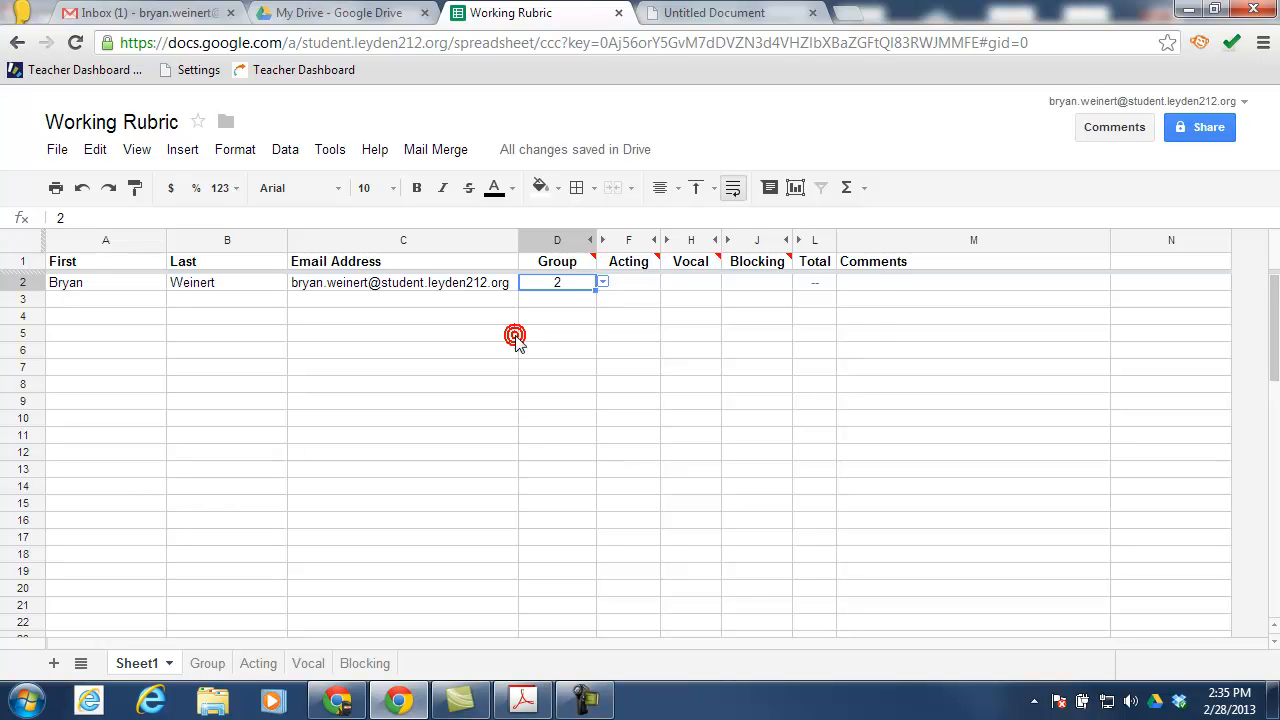
{"action": "left_click", "coordinate": [625, 287]}
{"action": "left_click", "coordinate": [665, 283]}
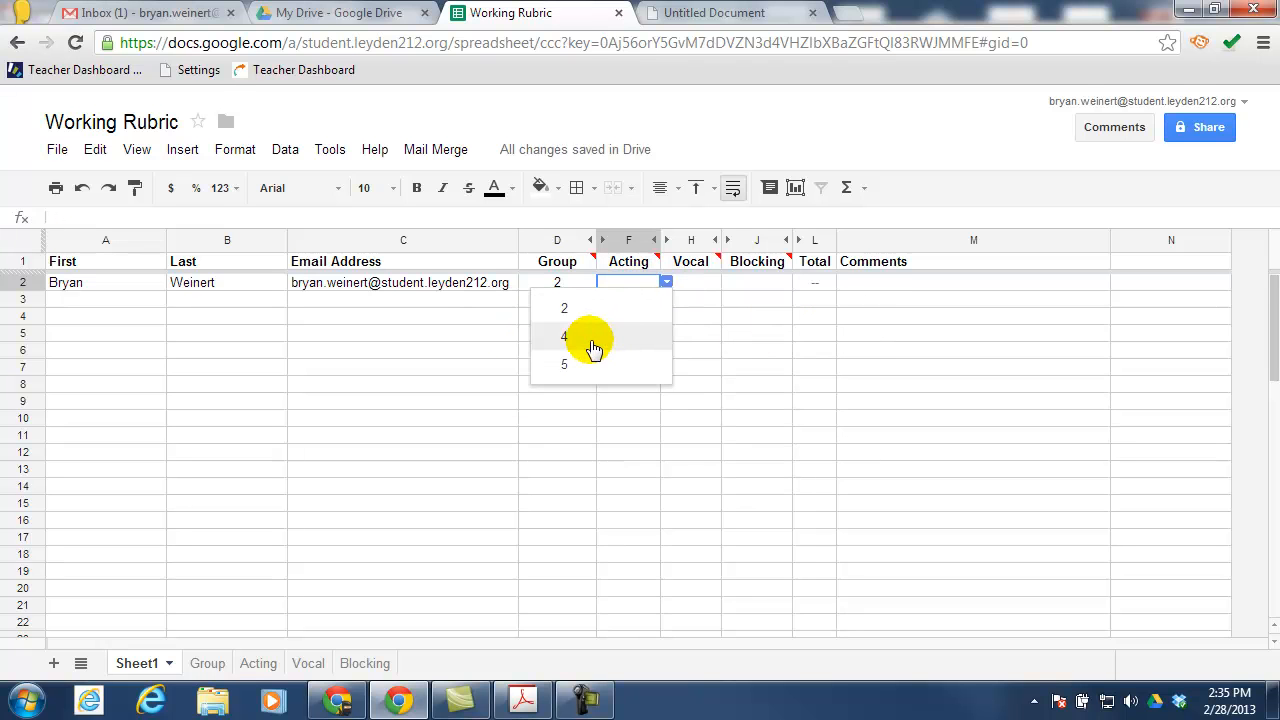
{"action": "left_click", "coordinate": [586, 364]}
{"action": "left_click", "coordinate": [686, 283]}
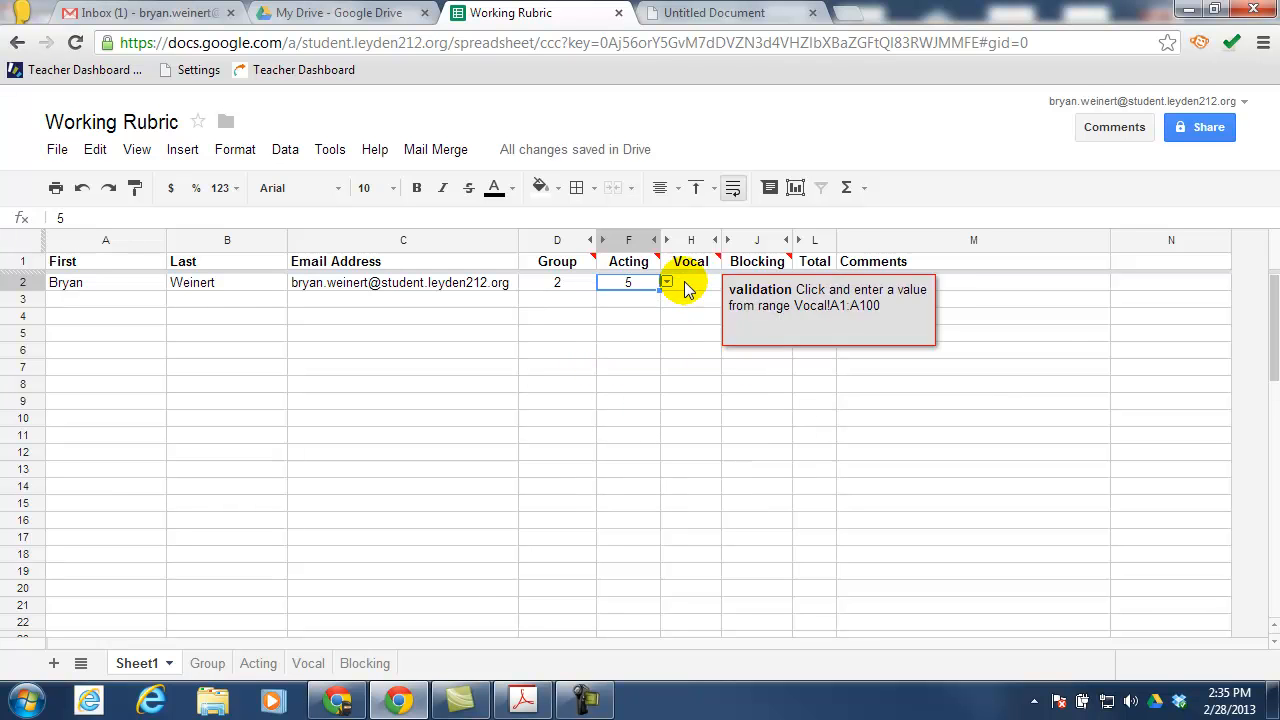
{"action": "left_click", "coordinate": [725, 283]}
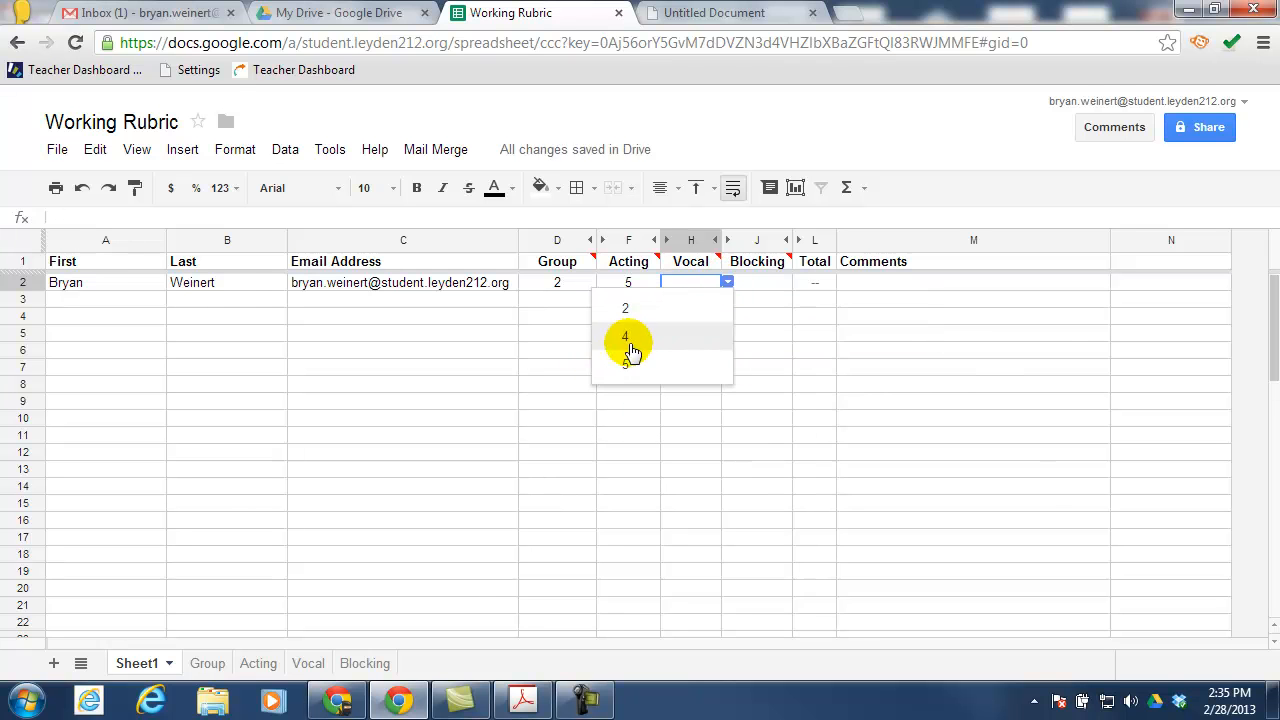
{"action": "left_click", "coordinate": [630, 338]}
{"action": "left_click", "coordinate": [745, 286]}
{"action": "left_click", "coordinate": [798, 282]}
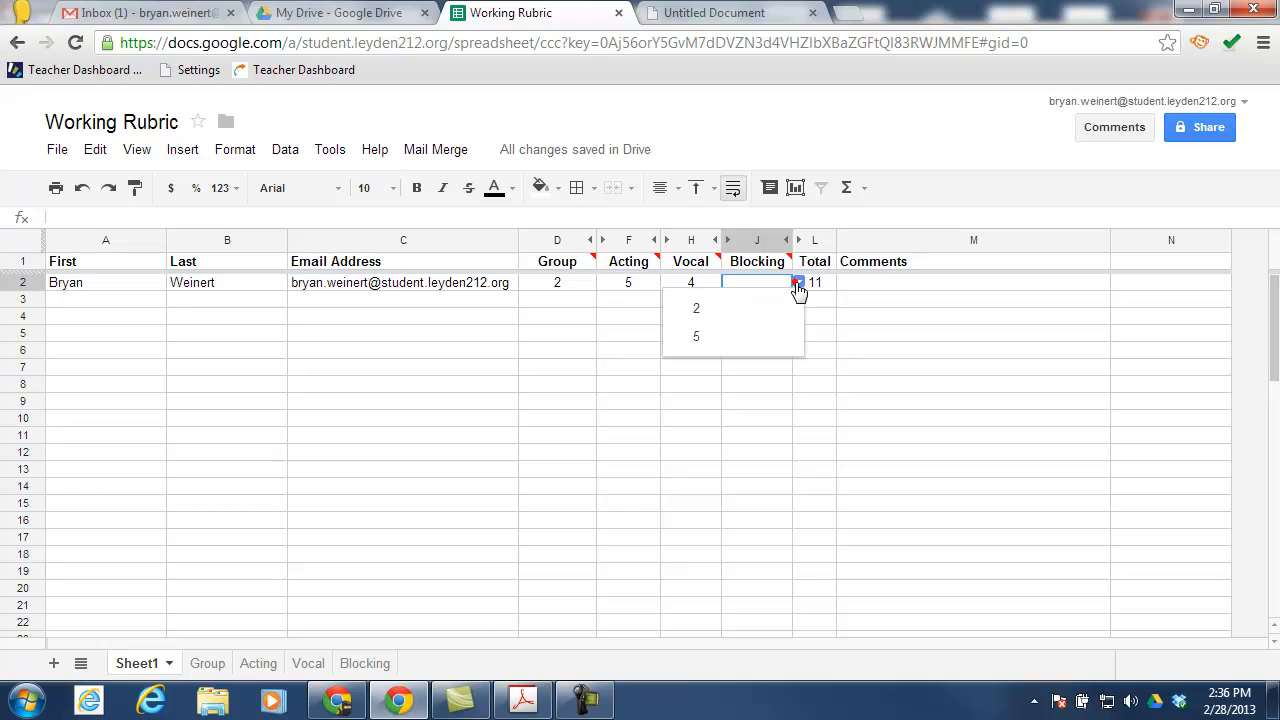
{"action": "left_click", "coordinate": [727, 315]}
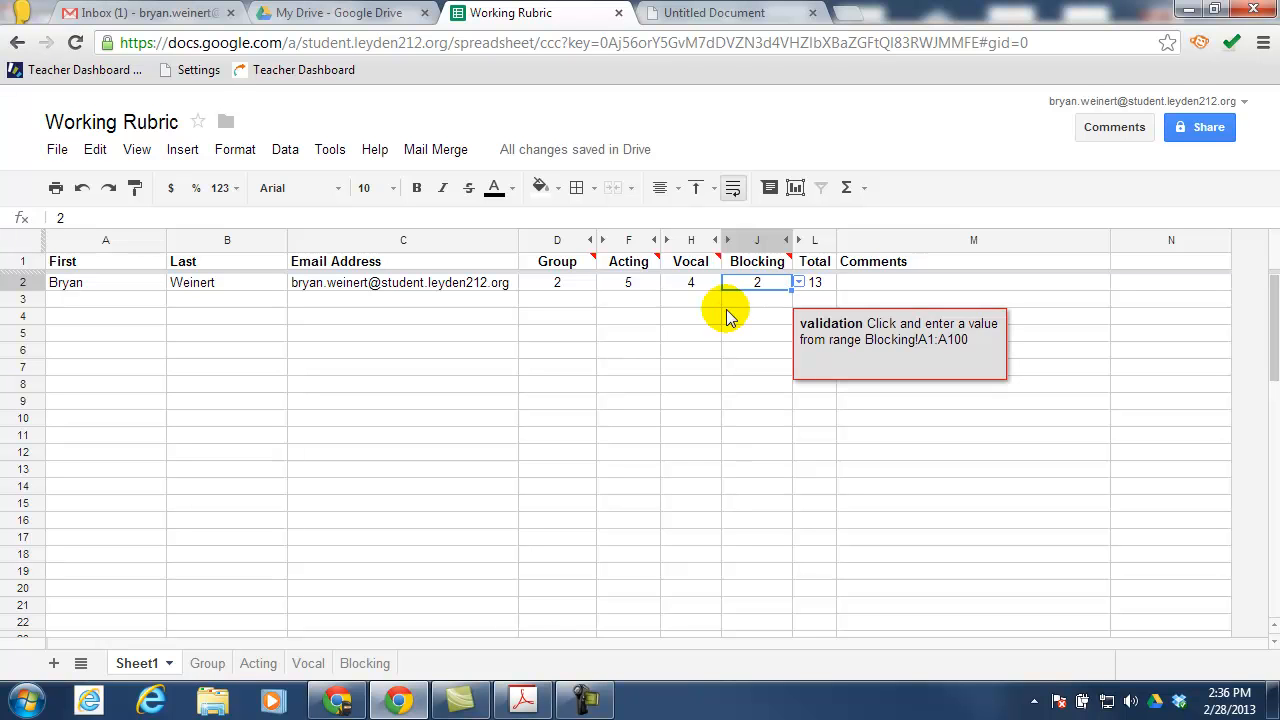
Check the Total of 13 and enter the comment 'not too bad' in M2
{"action": "left_click", "coordinate": [823, 284]}
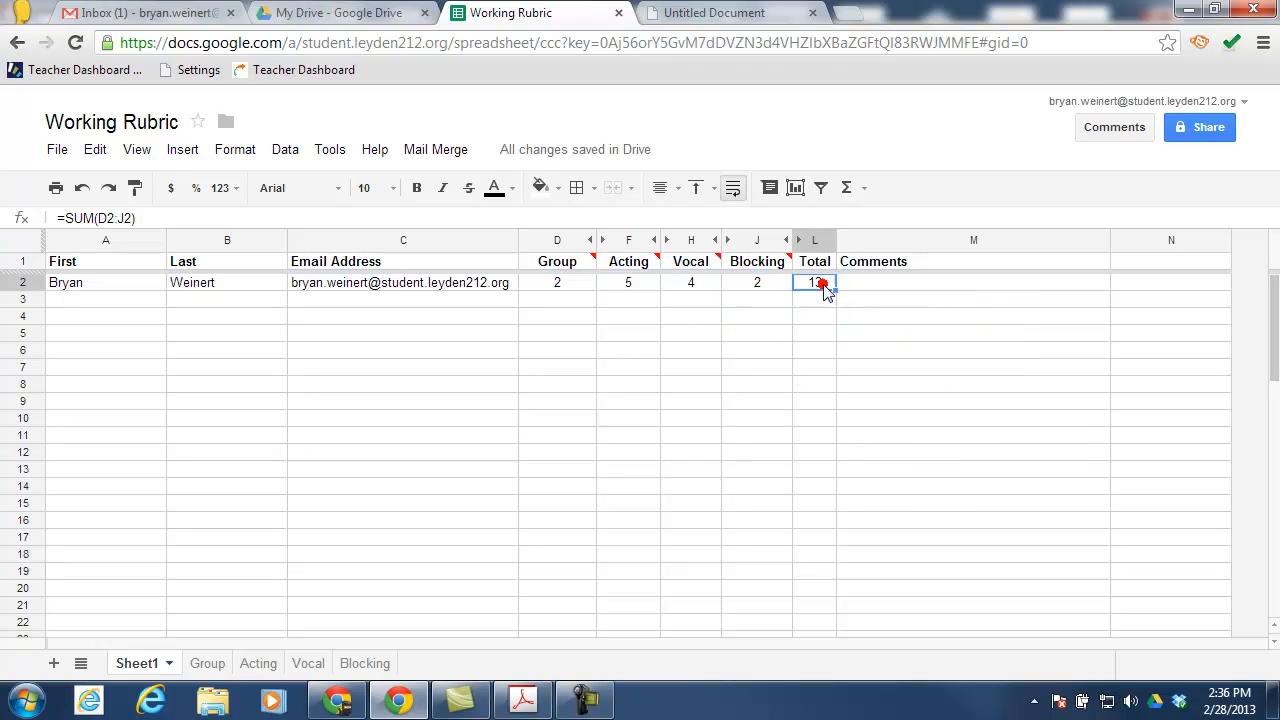
{"action": "left_click", "coordinate": [883, 286]}
{"action": "type", "text": "not too bad"}
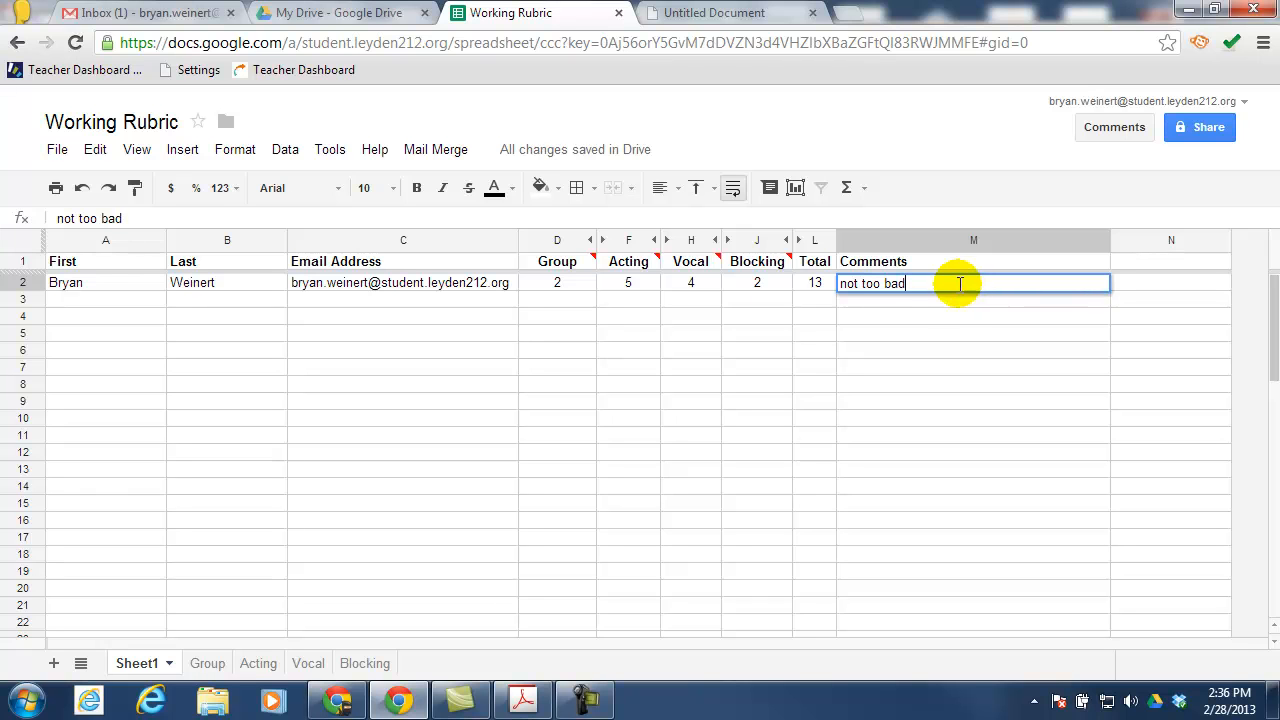
{"action": "left_click", "coordinate": [115, 303]}
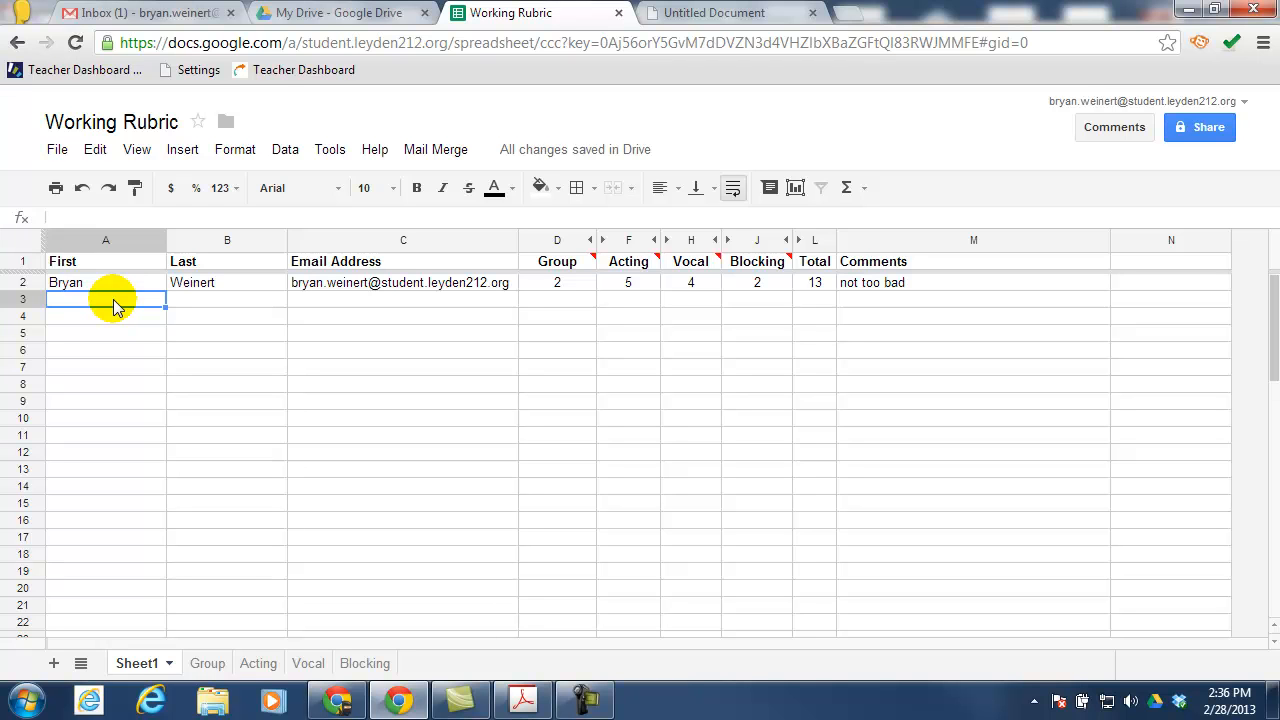
Run a Standard Merge with the Scene Grade and Feedback template and send the emails
{"action": "left_click", "coordinate": [450, 152]}
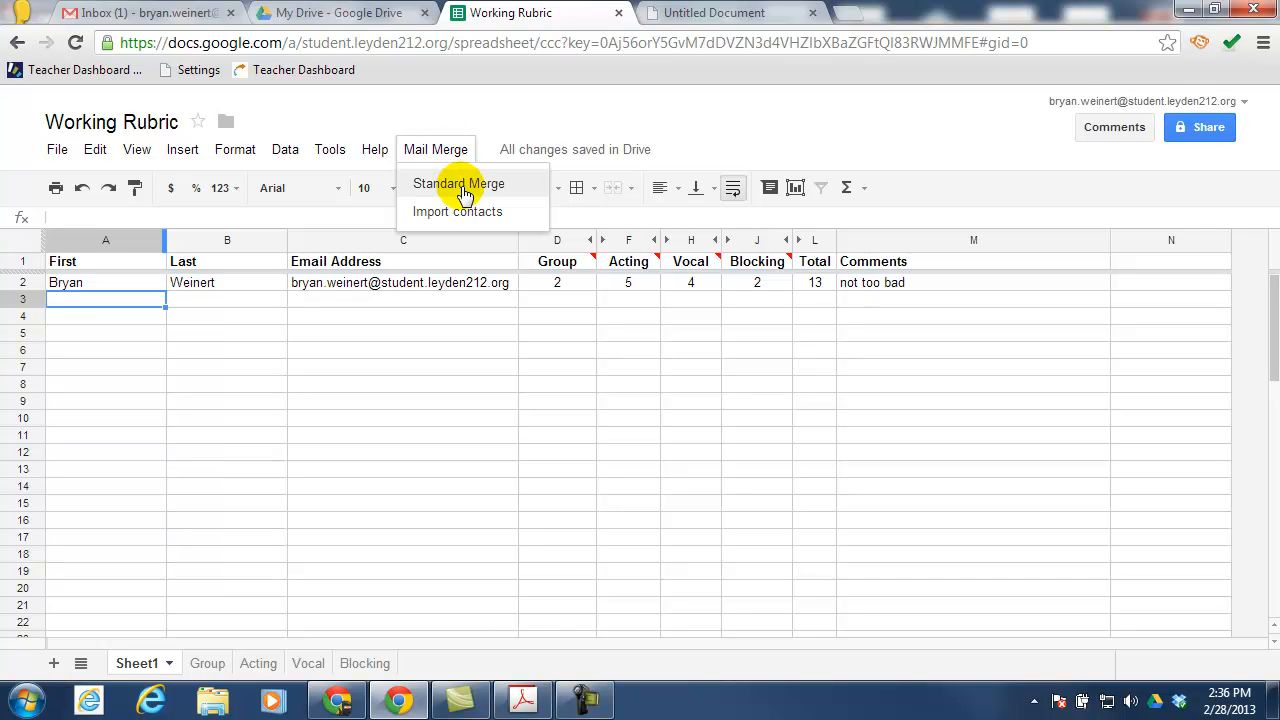
{"action": "left_click", "coordinate": [463, 186]}
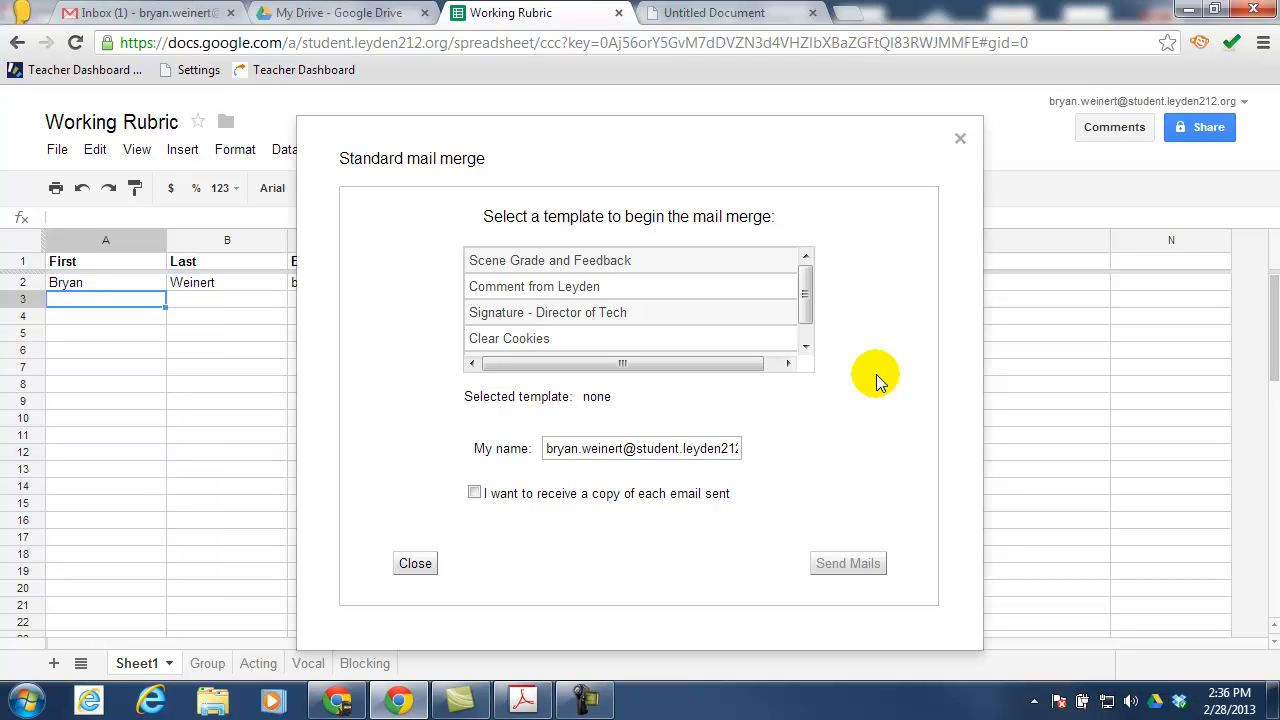
{"action": "left_click", "coordinate": [489, 266]}
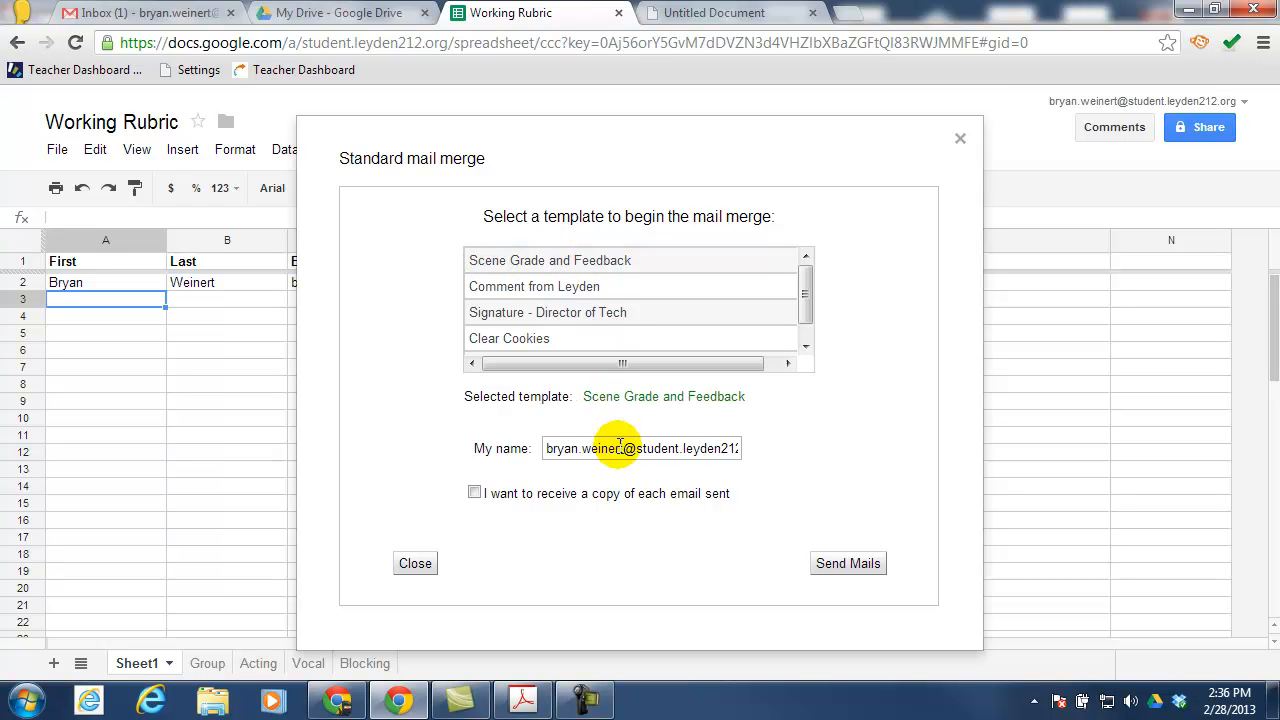
{"action": "left_click", "coordinate": [848, 564]}
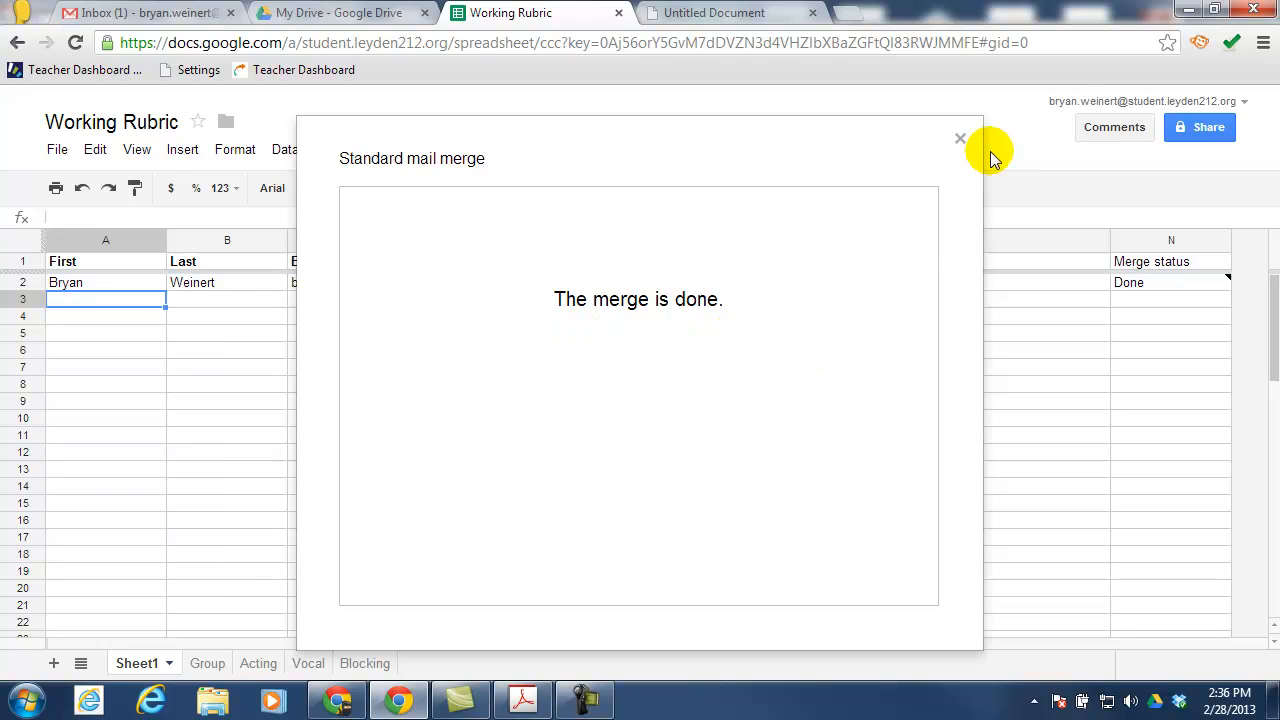
Close the merge window and confirm row 2's Merge status reads Done
{"action": "left_click", "coordinate": [958, 140]}
{"action": "left_click", "coordinate": [1146, 240]}
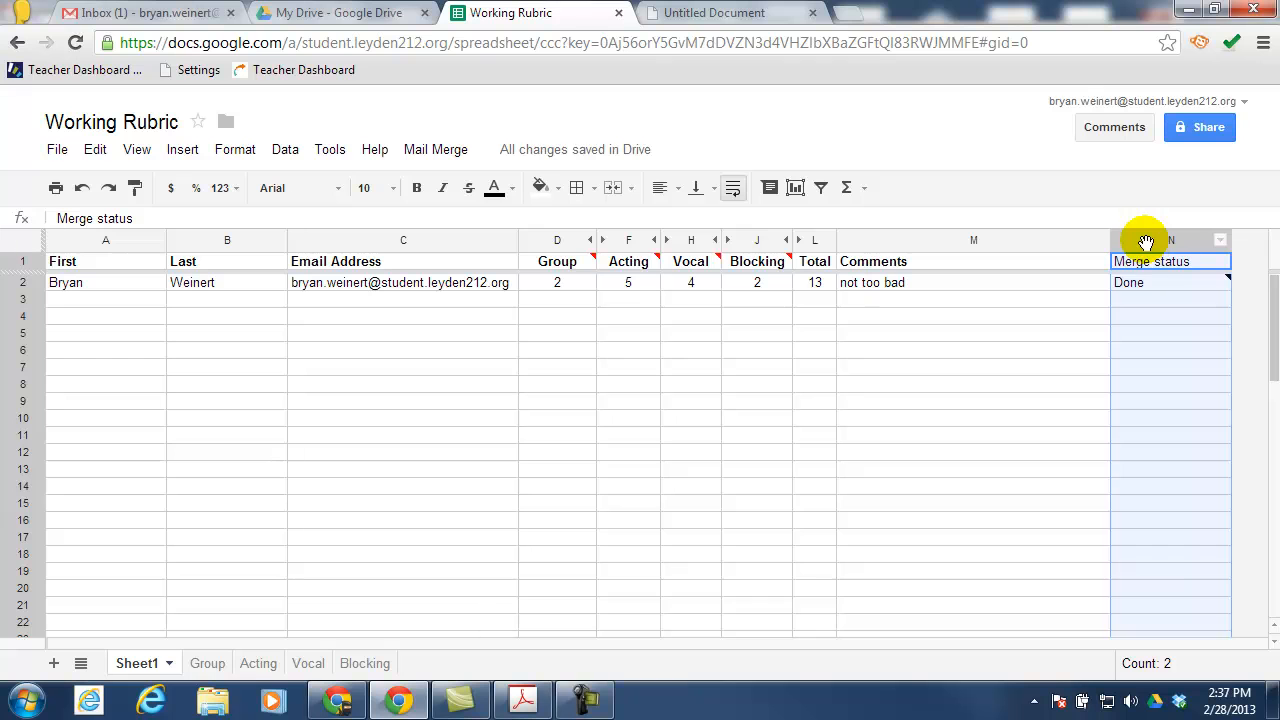
{"action": "mouse_move", "coordinate": [1144, 284]}
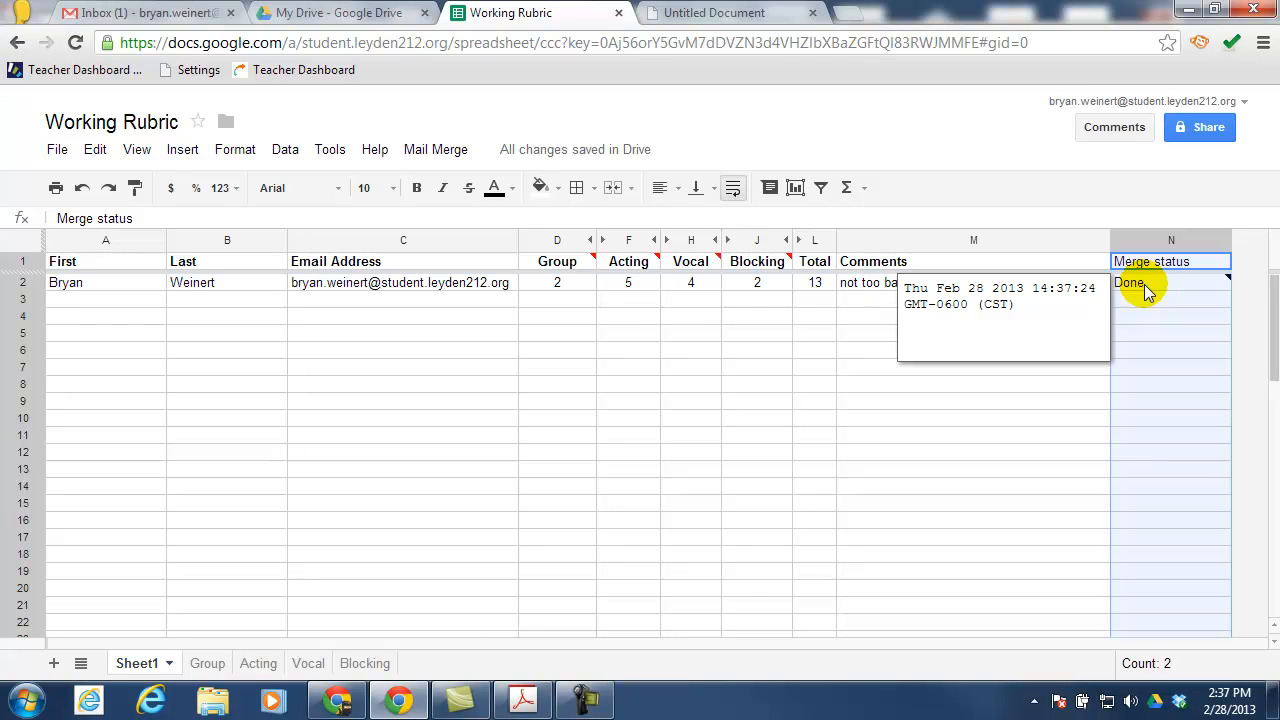
{"action": "left_click", "coordinate": [143, 14]}
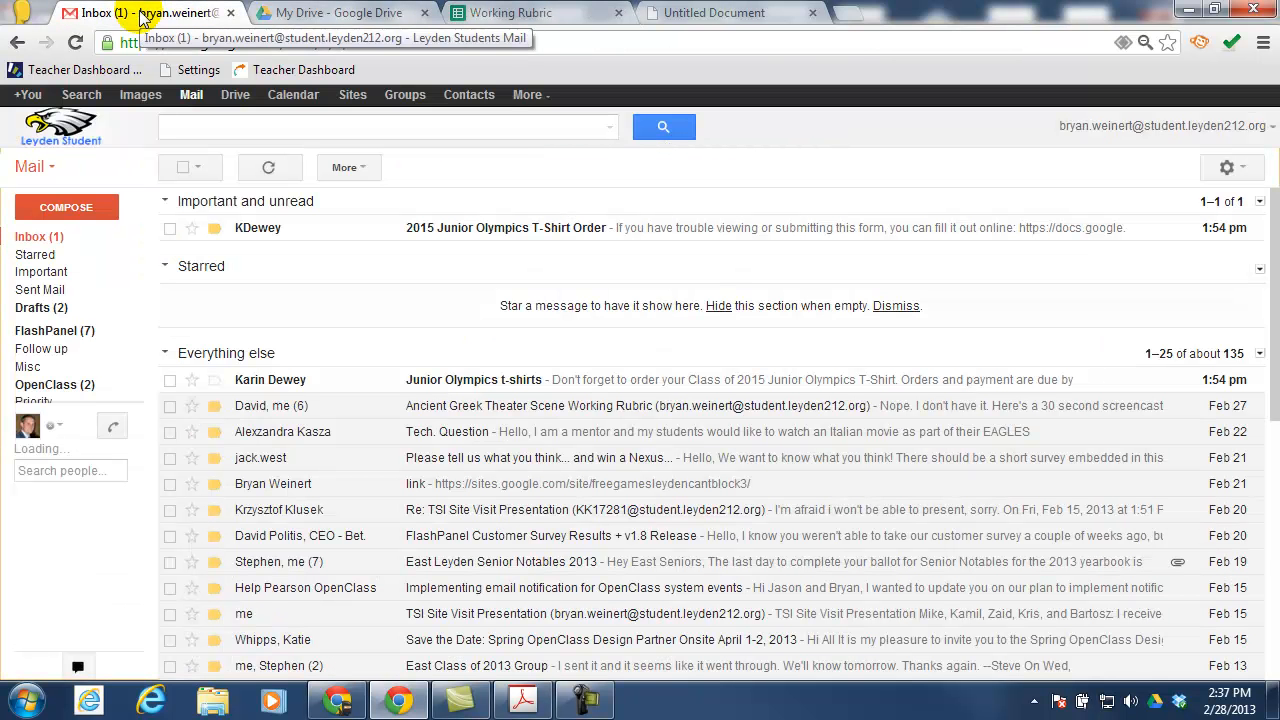
Refresh Gmail and review the Scene Grade and Feedback email's scores and Group Workload comment
{"action": "left_click", "coordinate": [271, 166]}
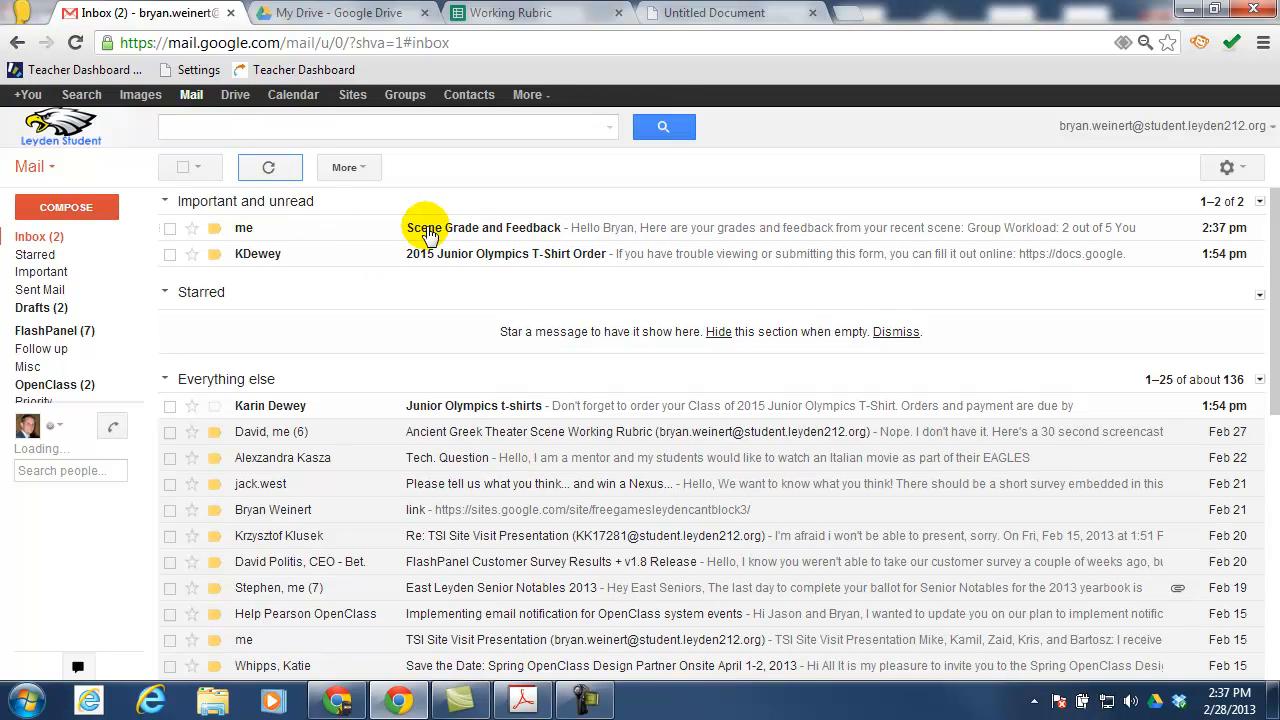
{"action": "left_click", "coordinate": [265, 228]}
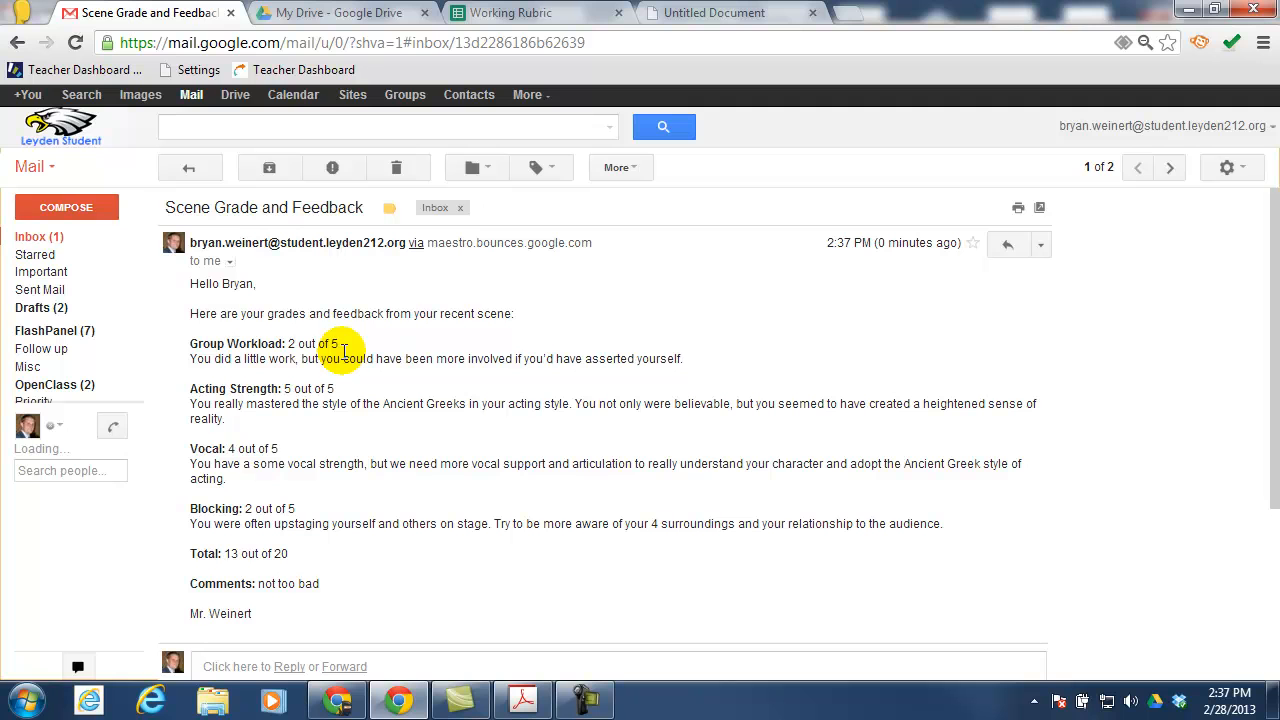
{"action": "left_click_drag", "start_coordinate": [188, 358], "coordinate": [723, 358]}
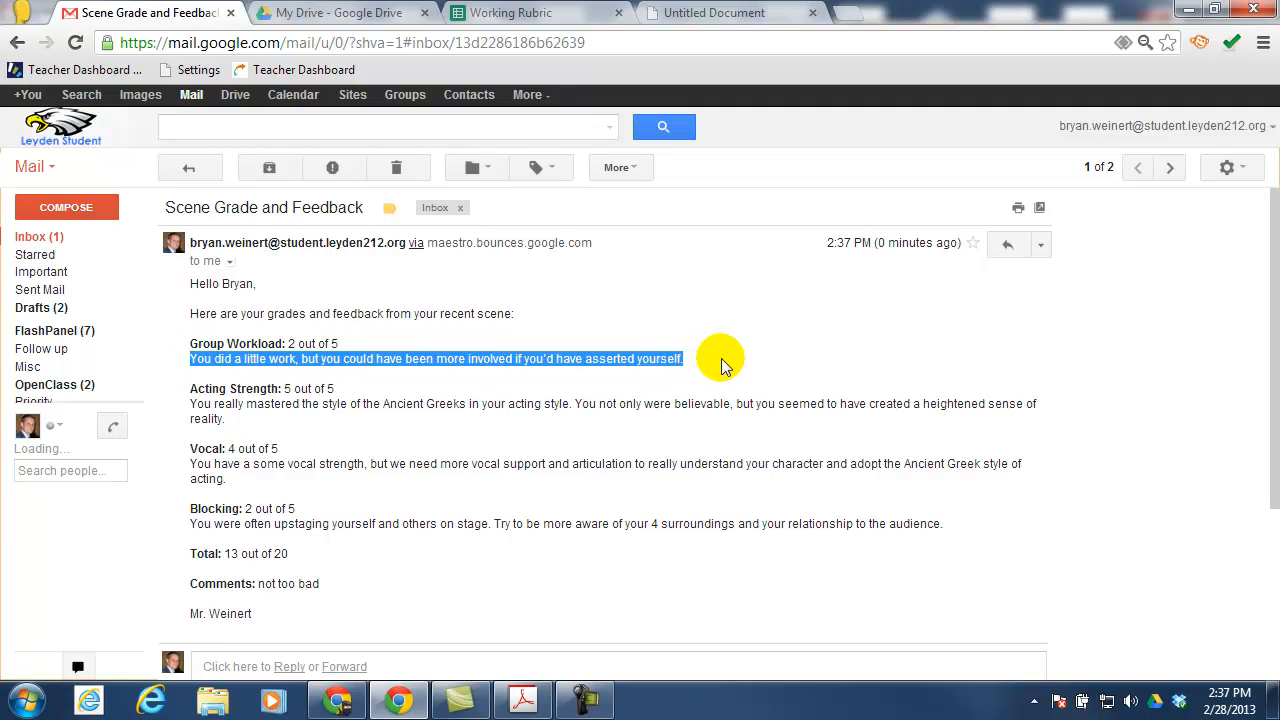
{"action": "left_click", "coordinate": [722, 364]}
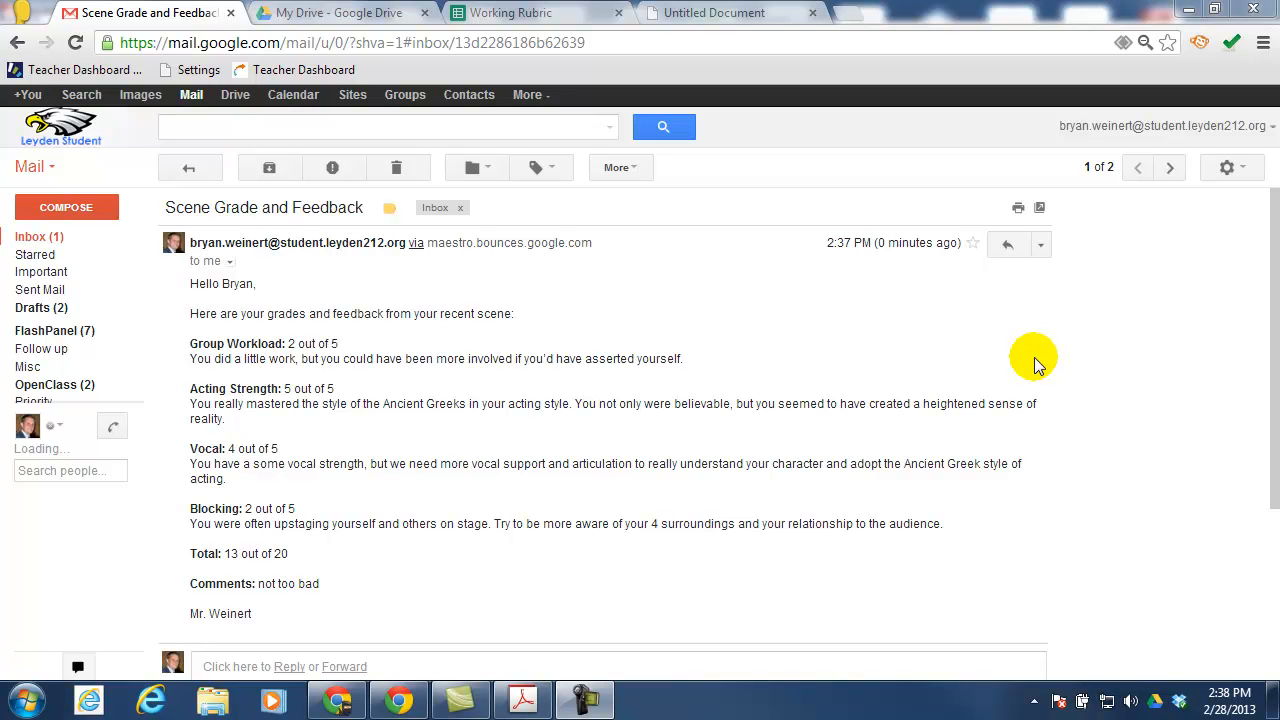
{"action": "left_click", "coordinate": [330, 16]}
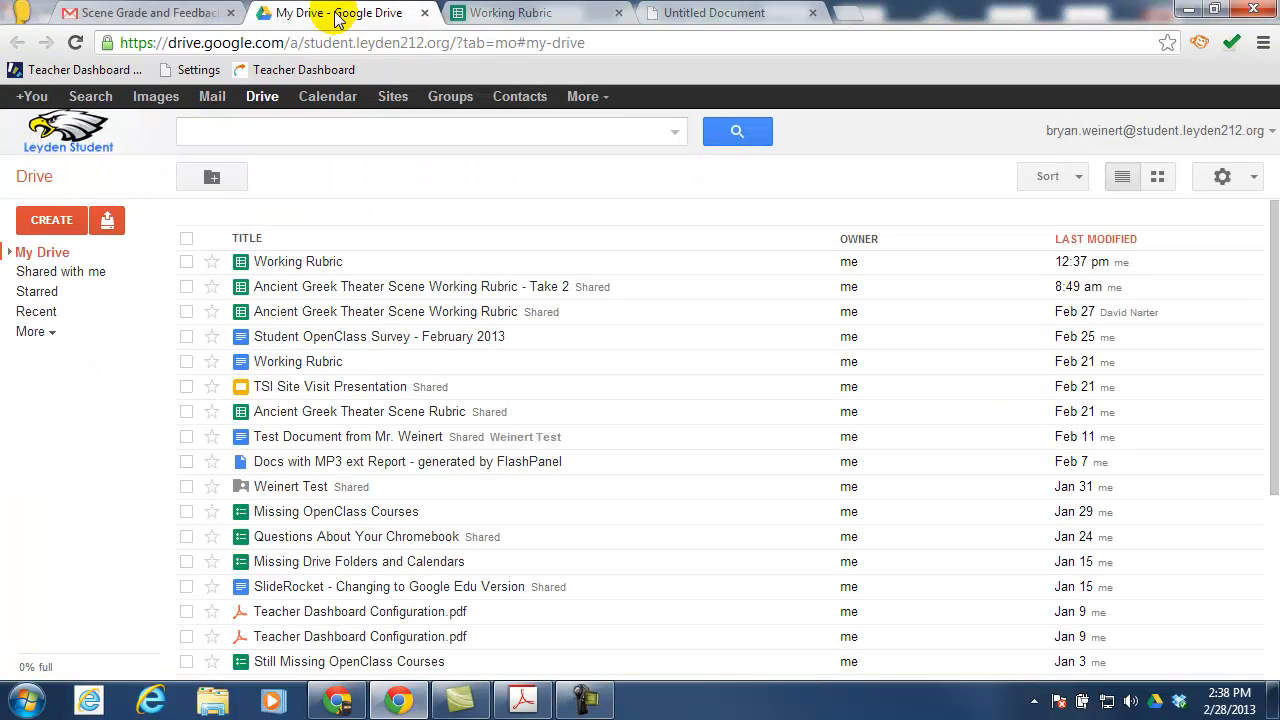
Create a new blank spreadsheet from Drive and name it 'Working Rubric 2'
{"action": "left_click", "coordinate": [52, 220]}
{"action": "left_click", "coordinate": [80, 298]}
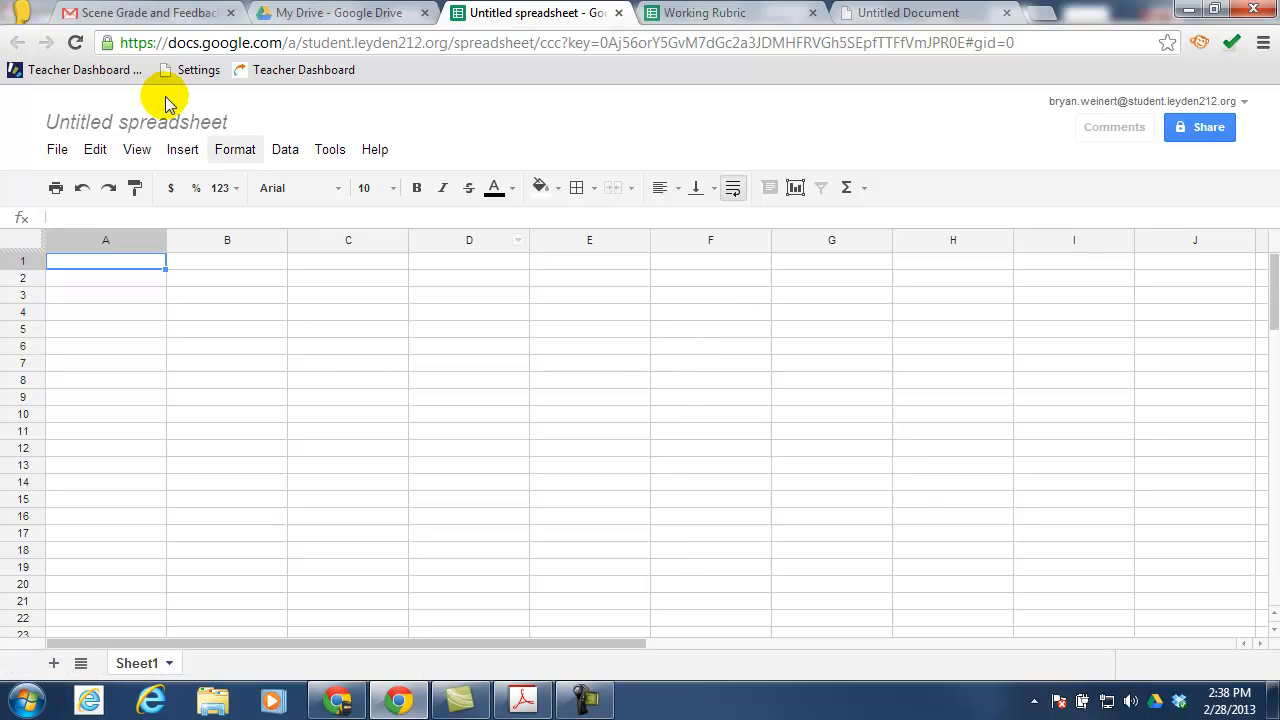
{"action": "left_click", "coordinate": [150, 120]}
{"action": "type", "text": "W"}
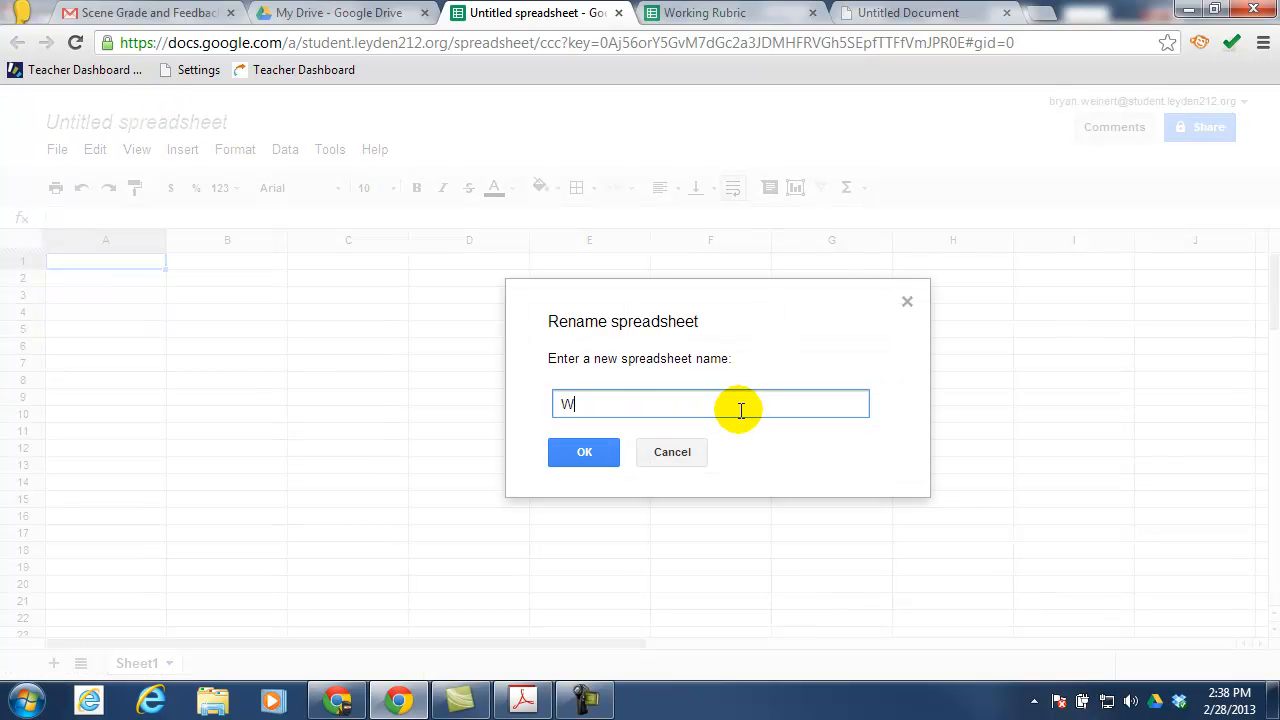
{"action": "type", "text": "orking Rubric 2"}
{"action": "left_click", "coordinate": [554, 458]}
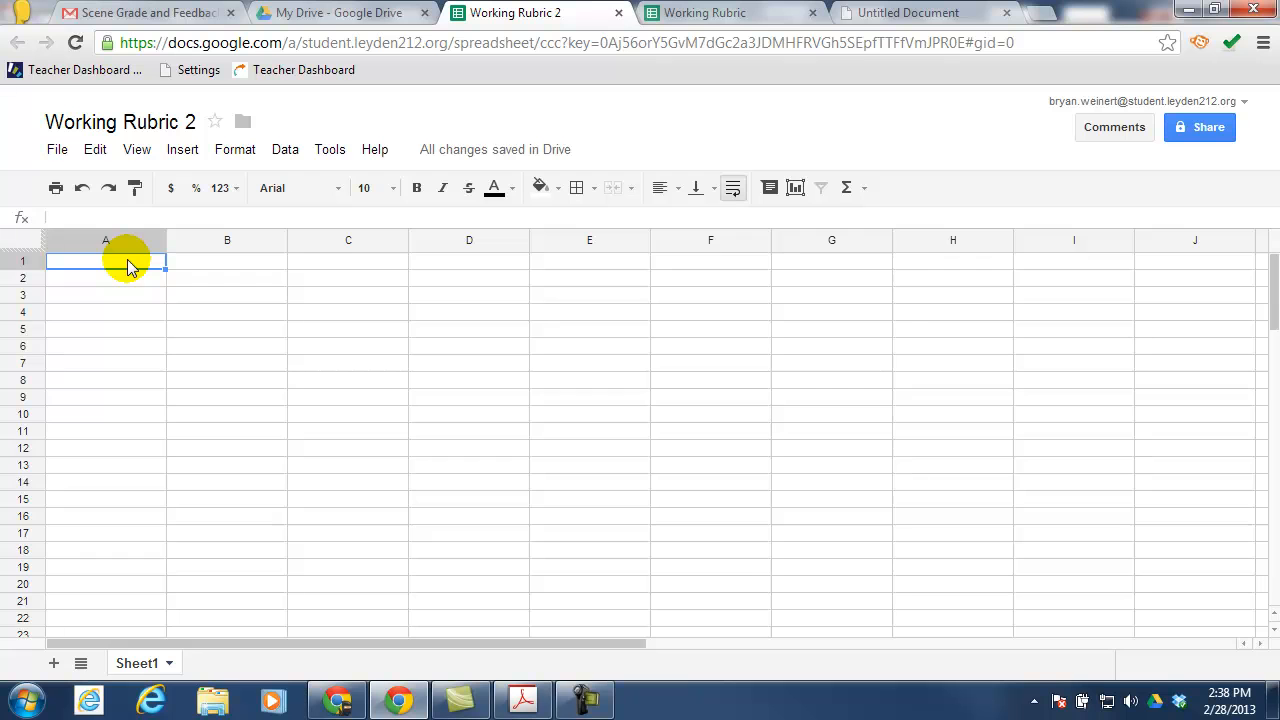
Enter headers First, Last, Email, Group and Group Comment in A1:E1
{"action": "type", "text": "First"}
{"action": "key", "text": "Tab"}
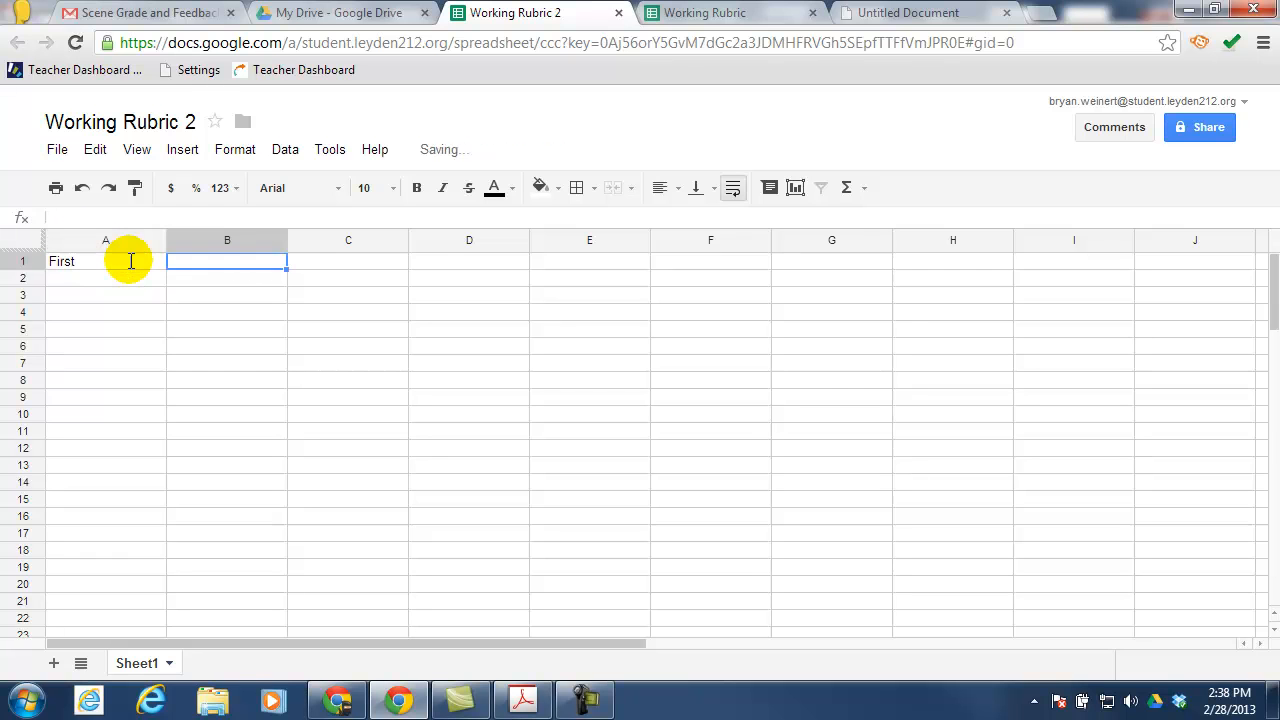
{"action": "type", "text": "Last"}
{"action": "key", "text": "Tab"}
{"action": "type", "text": "Email"}
{"action": "key", "text": "Tab"}
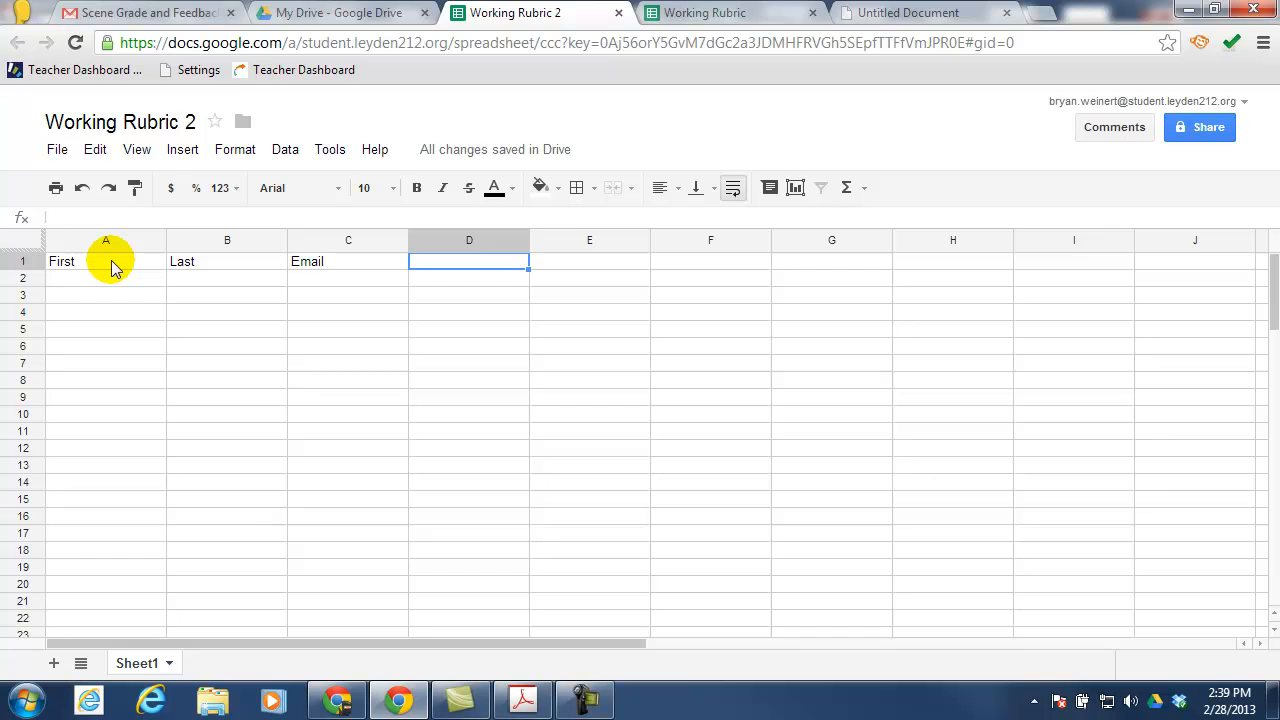
{"action": "type", "text": "Group"}
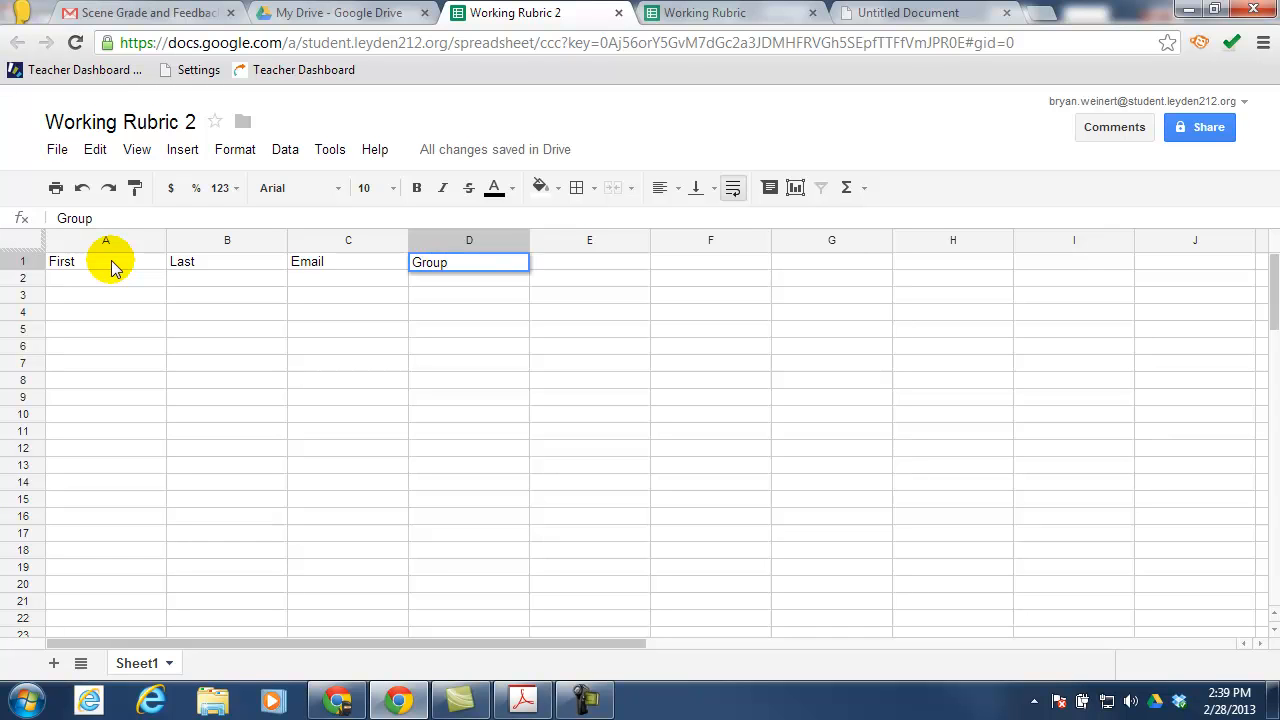
{"action": "key", "text": "Tab"}
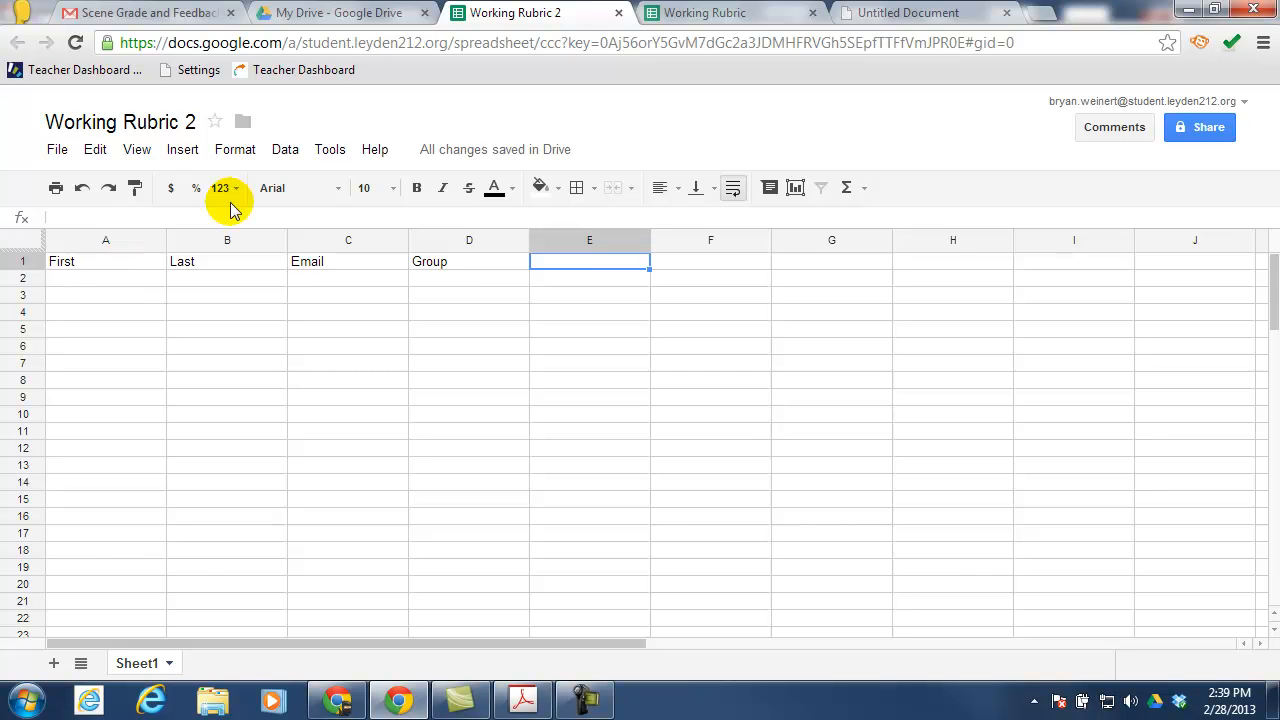
{"action": "left_click", "coordinate": [705, 14]}
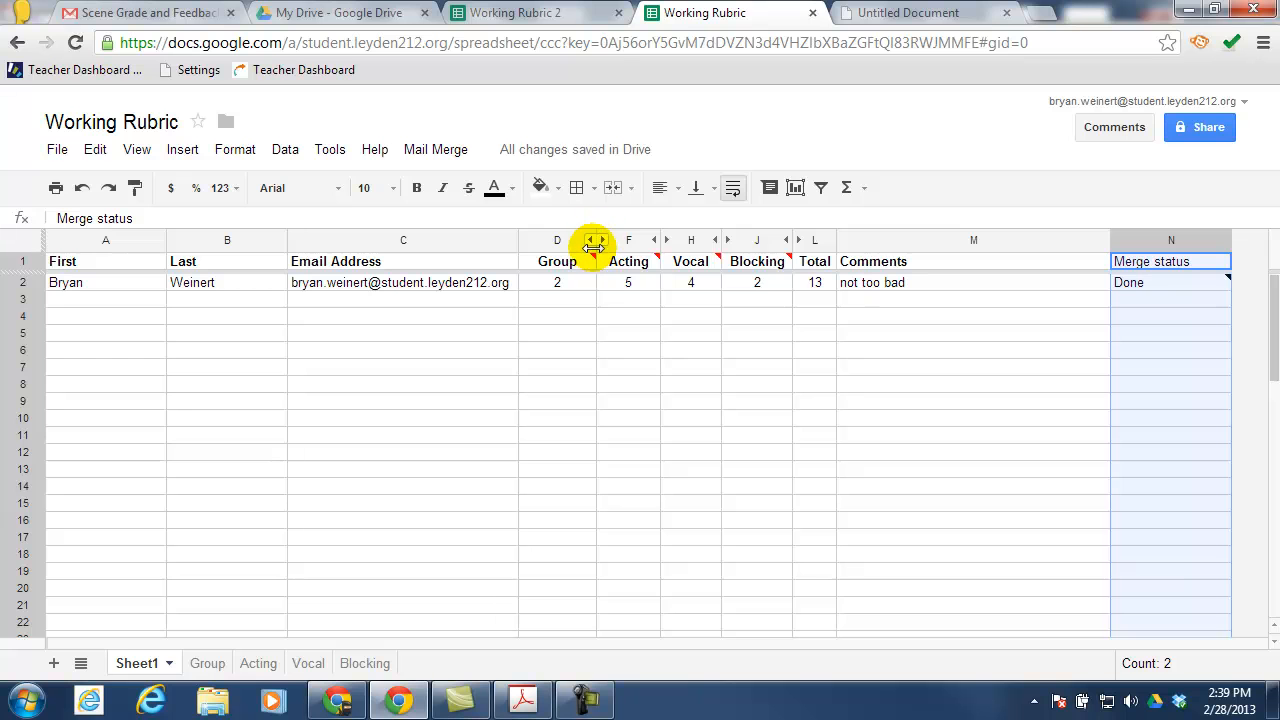
{"action": "left_click", "coordinate": [514, 14]}
{"action": "type", "text": "Grop"}
{"action": "key", "text": "BackSpace"}
{"action": "type", "text": "up"}
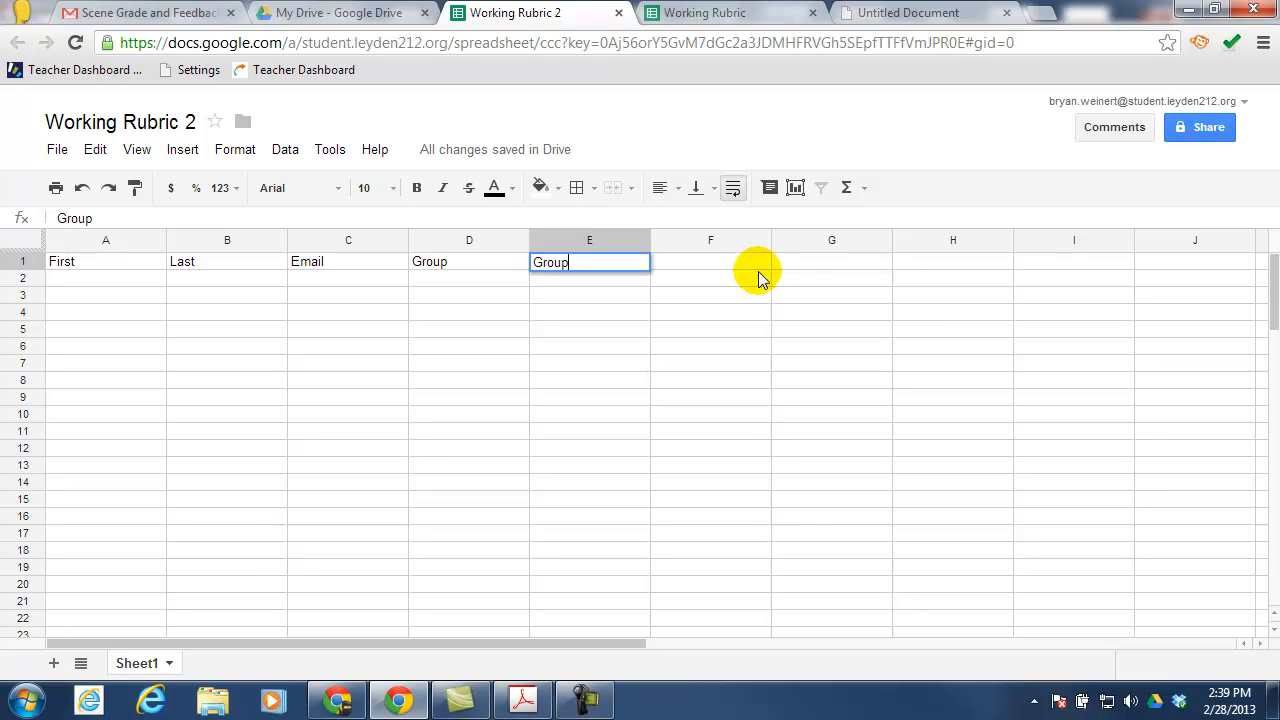
{"action": "type", "text": " Comment"}
{"action": "left_click", "coordinate": [706, 13]}
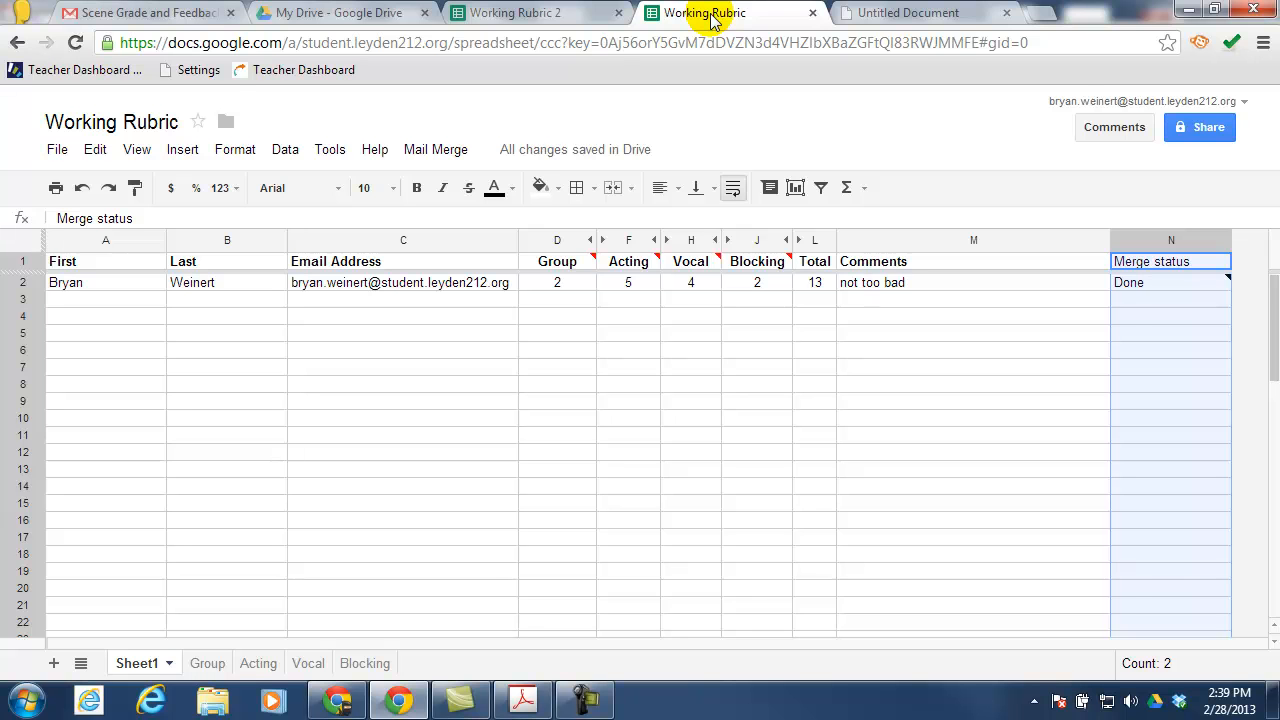
{"action": "left_click", "coordinate": [510, 15]}
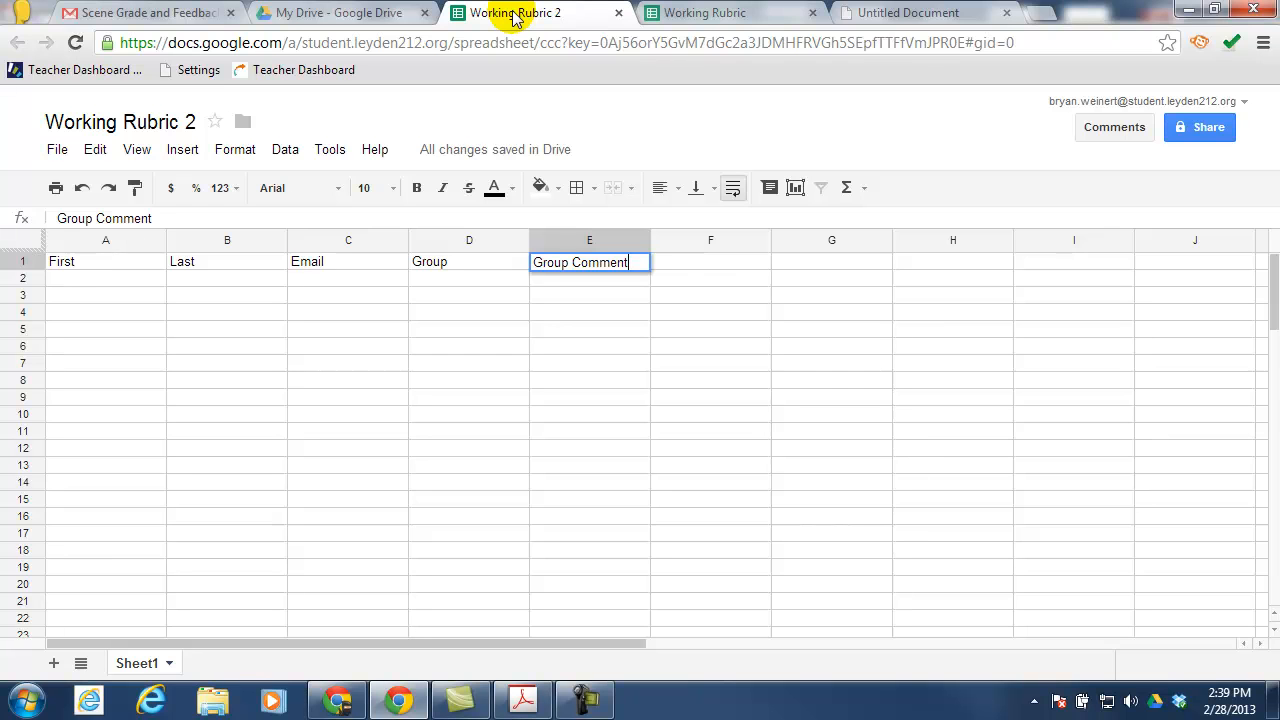
{"action": "left_click", "coordinate": [700, 263]}
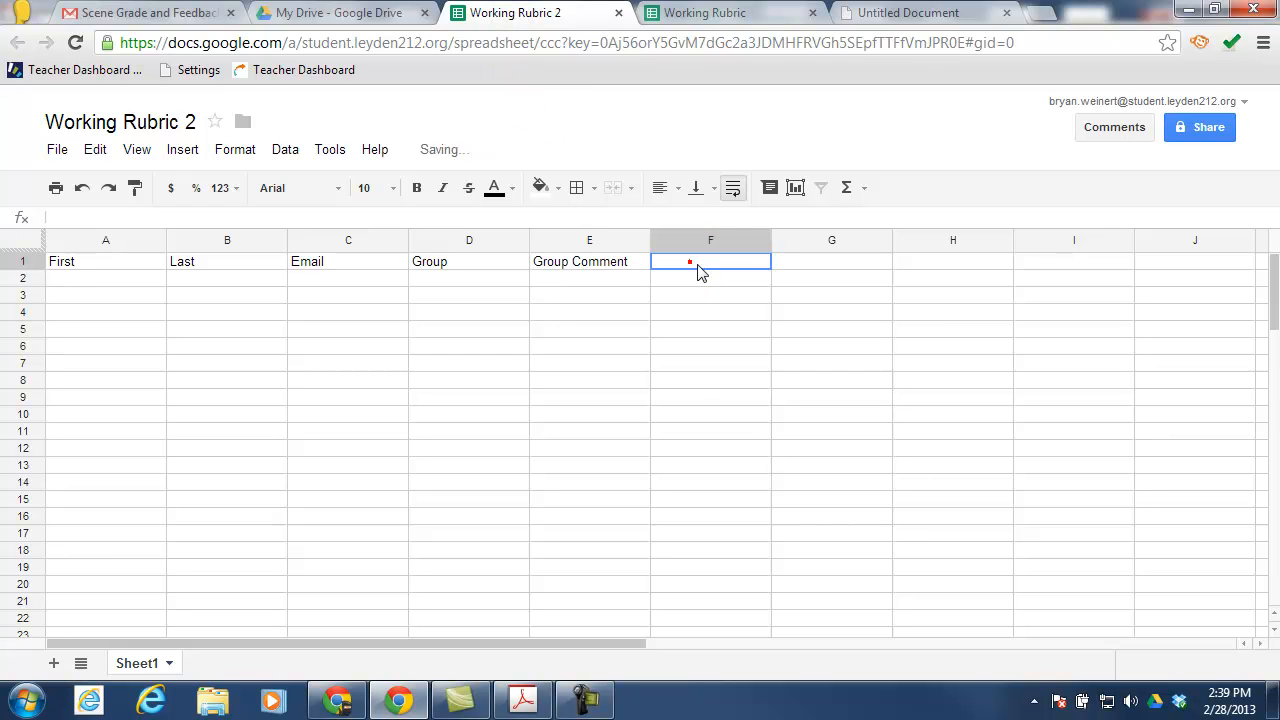
Enter headers Acting, Acting Comment, Vocal, Vocal Comment, Blocking, Blocking Comment, Total, Comment in F1:M1
{"action": "type", "text": "Acting"}
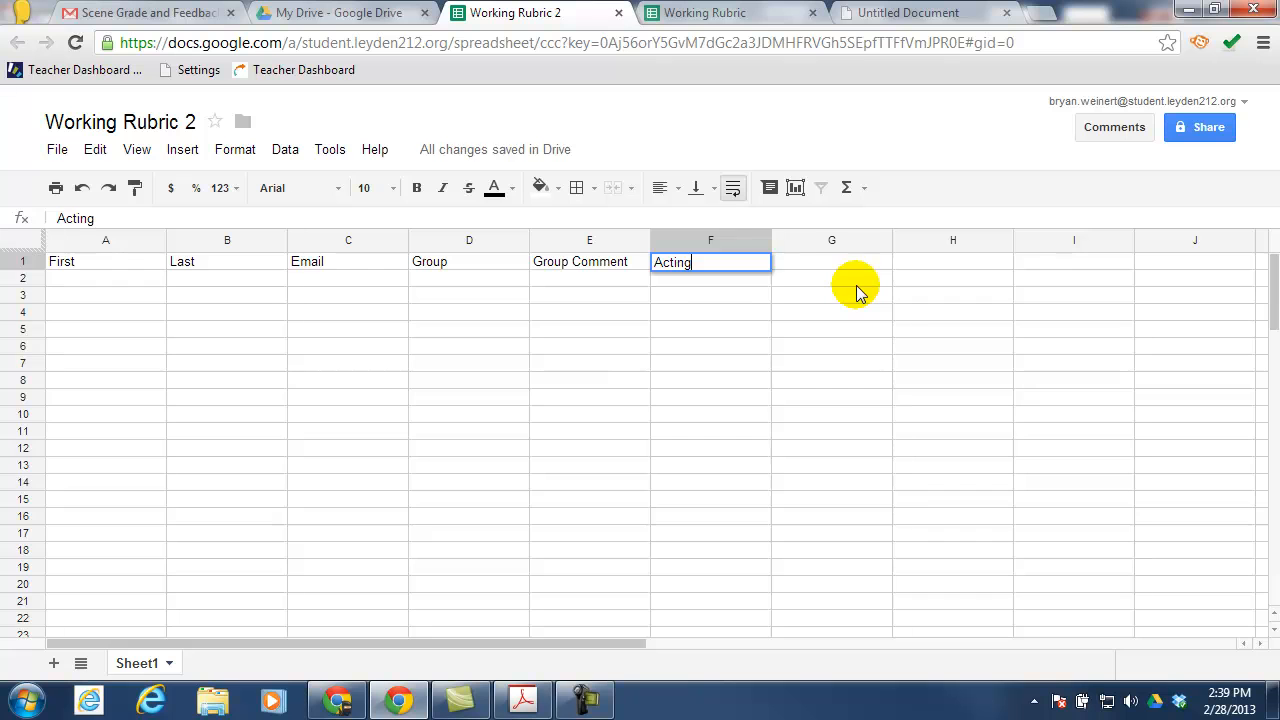
{"action": "key", "text": "Tab"}
{"action": "type", "text": "Acting "}
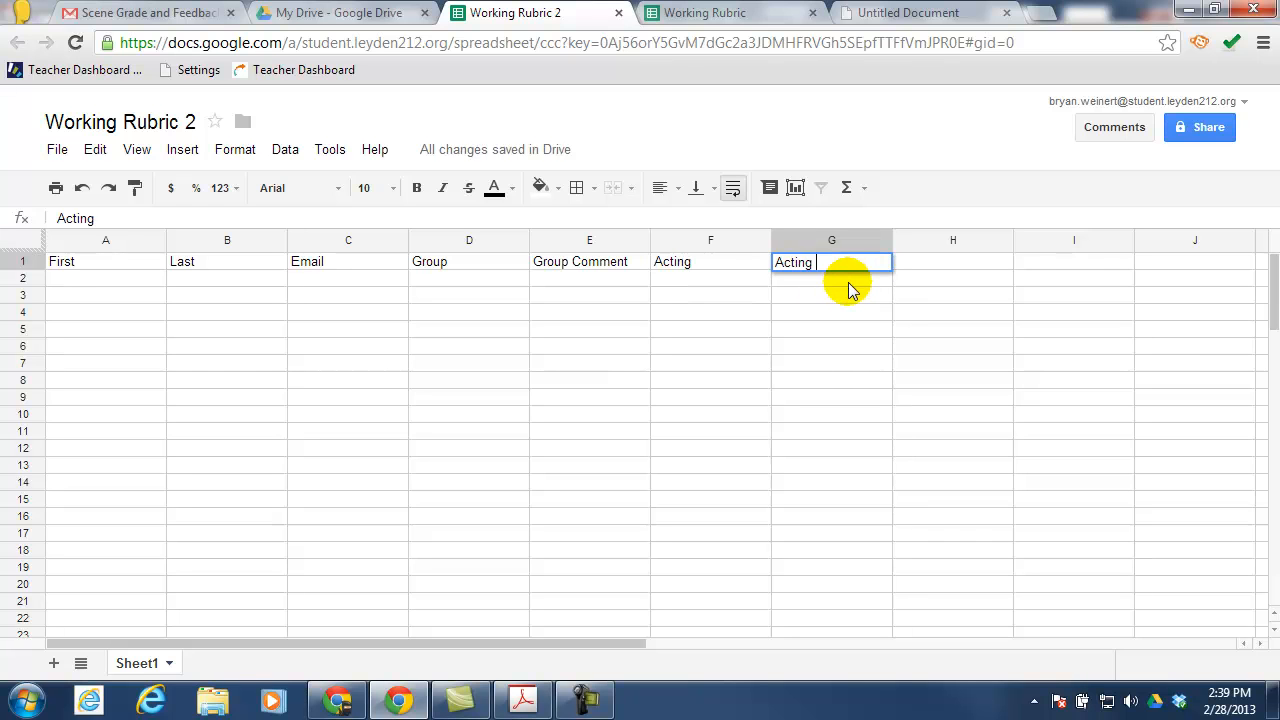
{"action": "type", "text": "Comment"}
{"action": "key", "text": "Tab"}
{"action": "type", "text": "Vocal"}
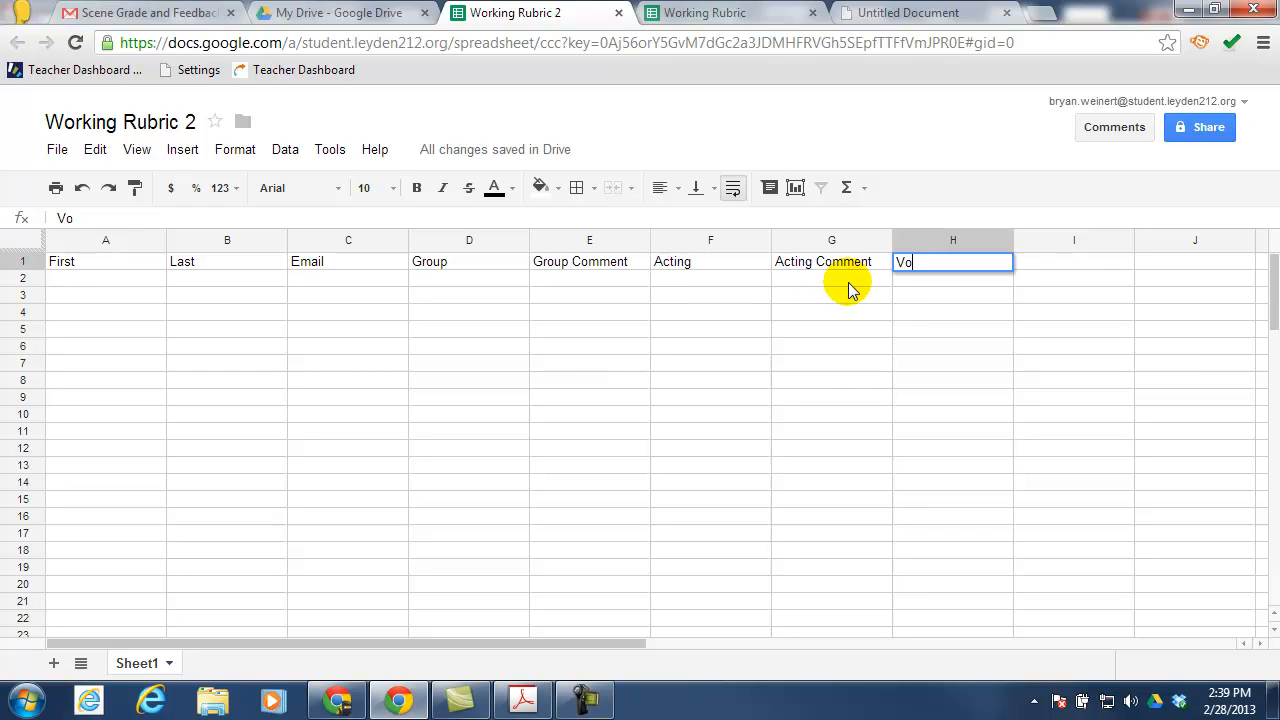
{"action": "key", "text": "Tab"}
{"action": "type", "text": "Vocal Comment"}
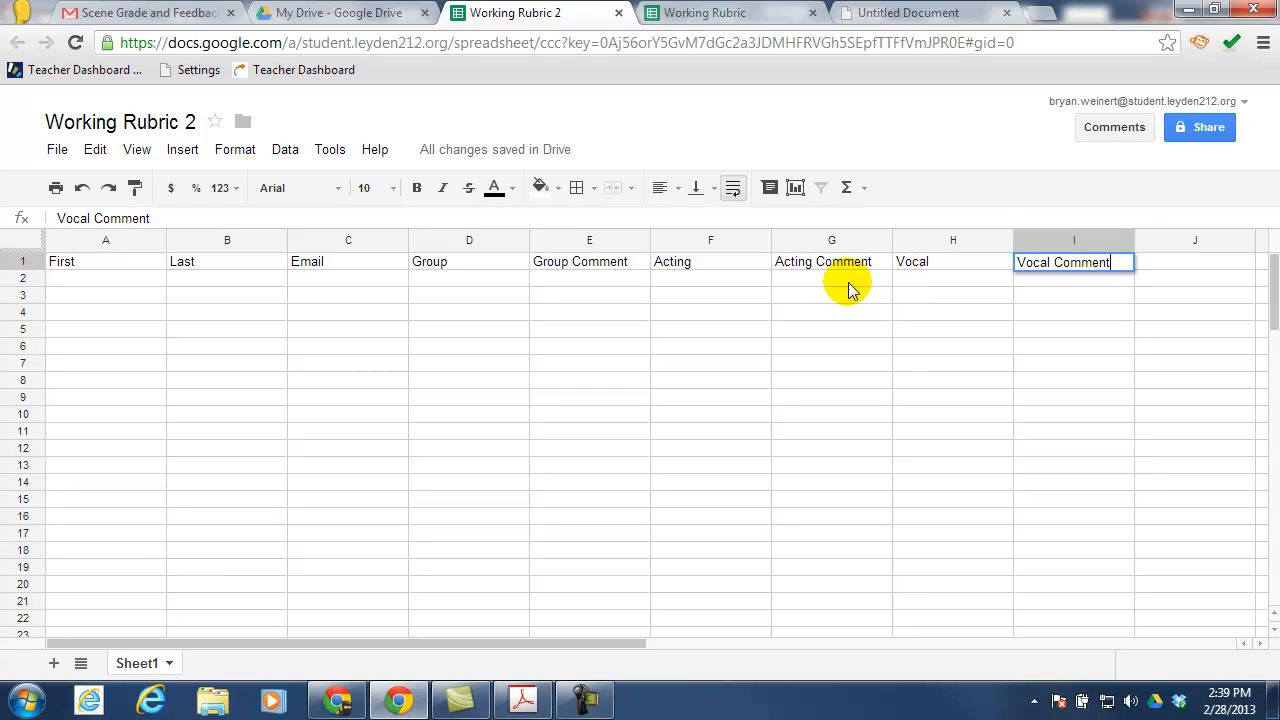
{"action": "key", "text": "Tab"}
{"action": "type", "text": "Blocking"}
{"action": "key", "text": "Tab"}
{"action": "type", "text": "Blocking "}
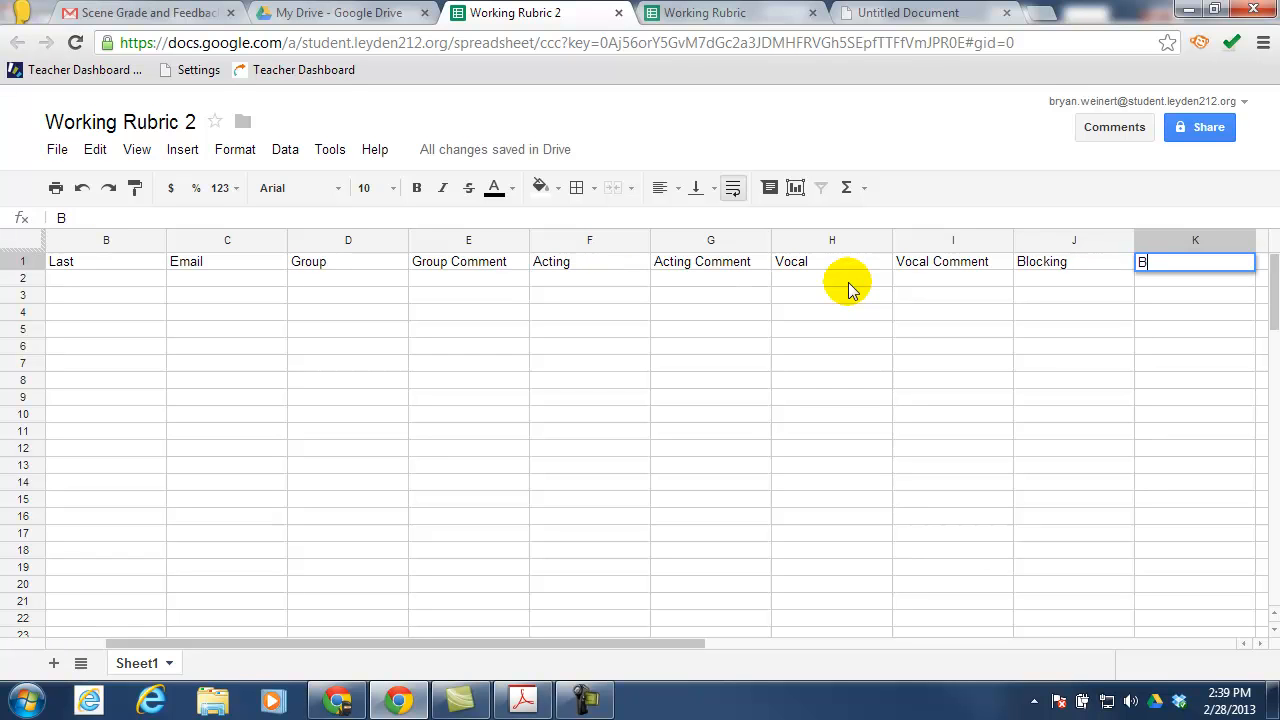
{"action": "type", "text": "Comment"}
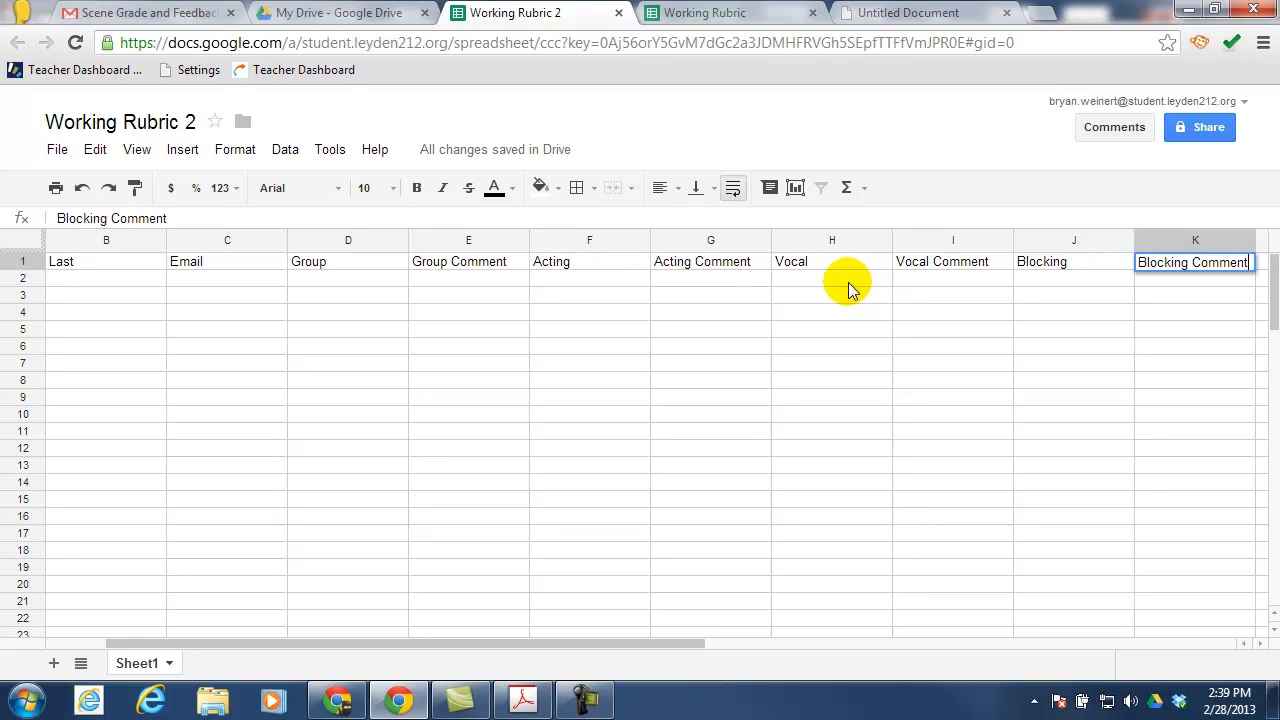
{"action": "key", "text": "Tab"}
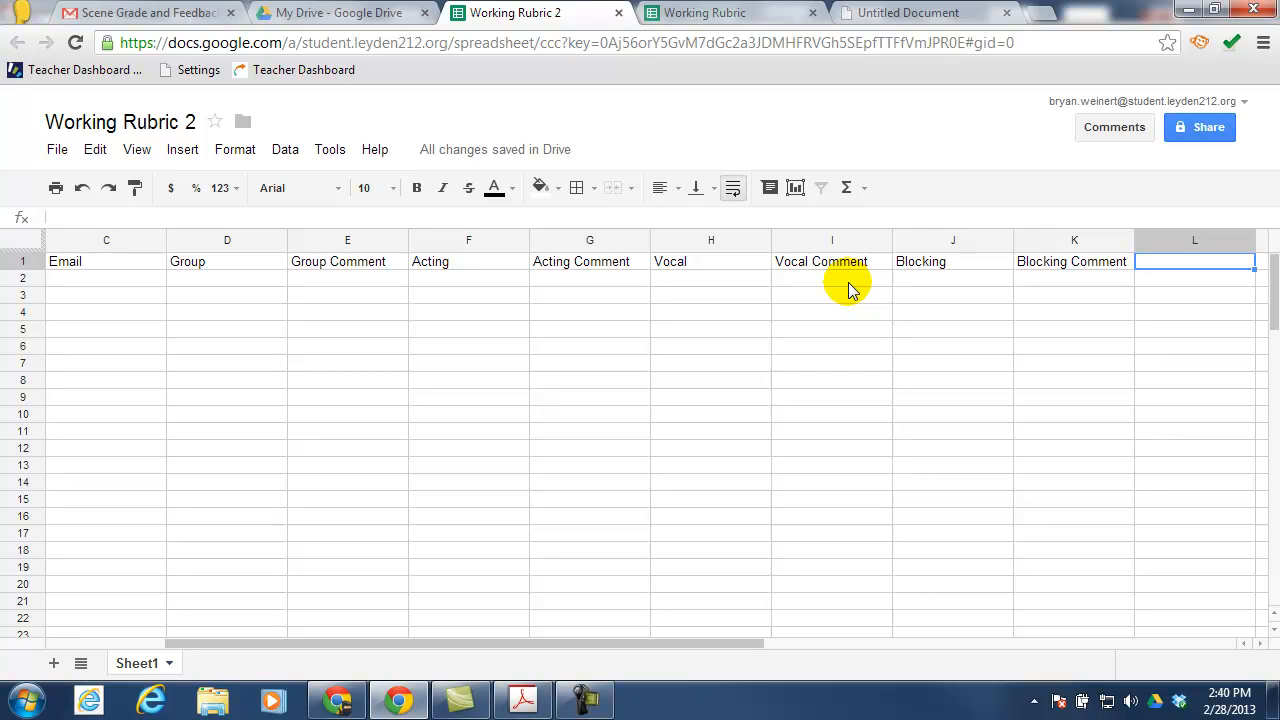
{"action": "type", "text": "Total"}
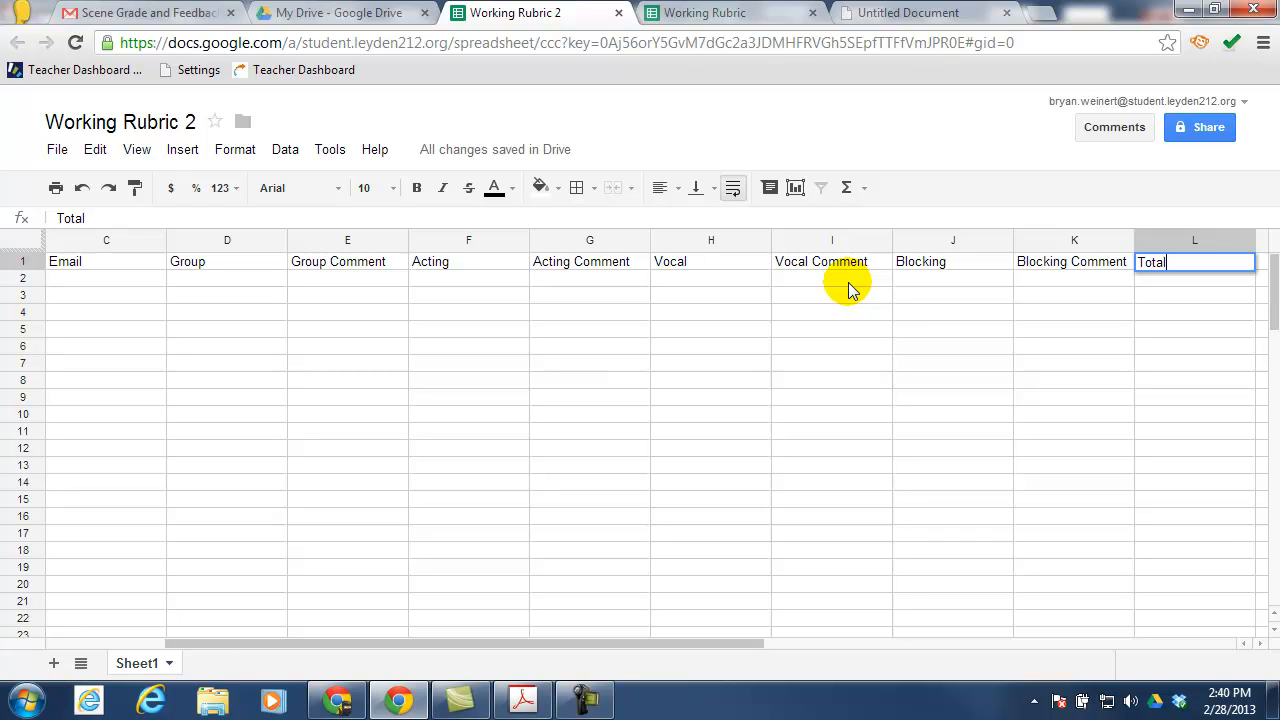
{"action": "key", "text": "Tab"}
{"action": "type", "text": "Comment"}
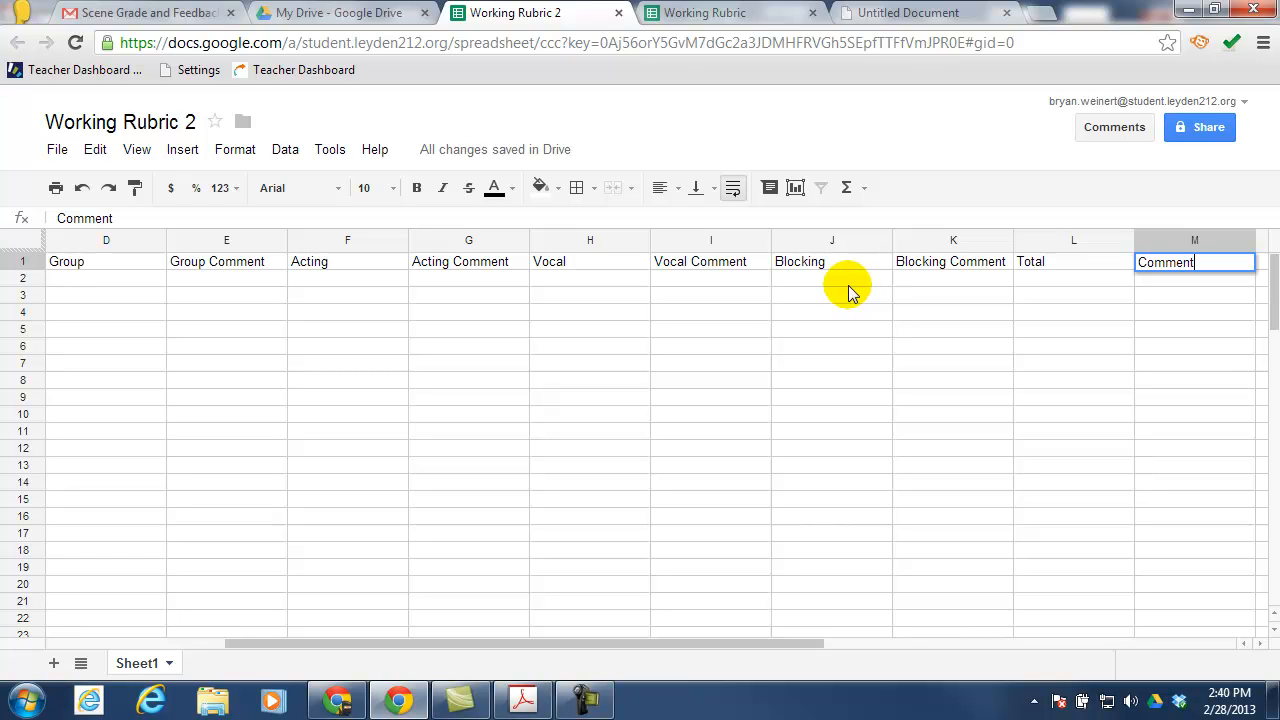
{"action": "key", "text": "Return"}
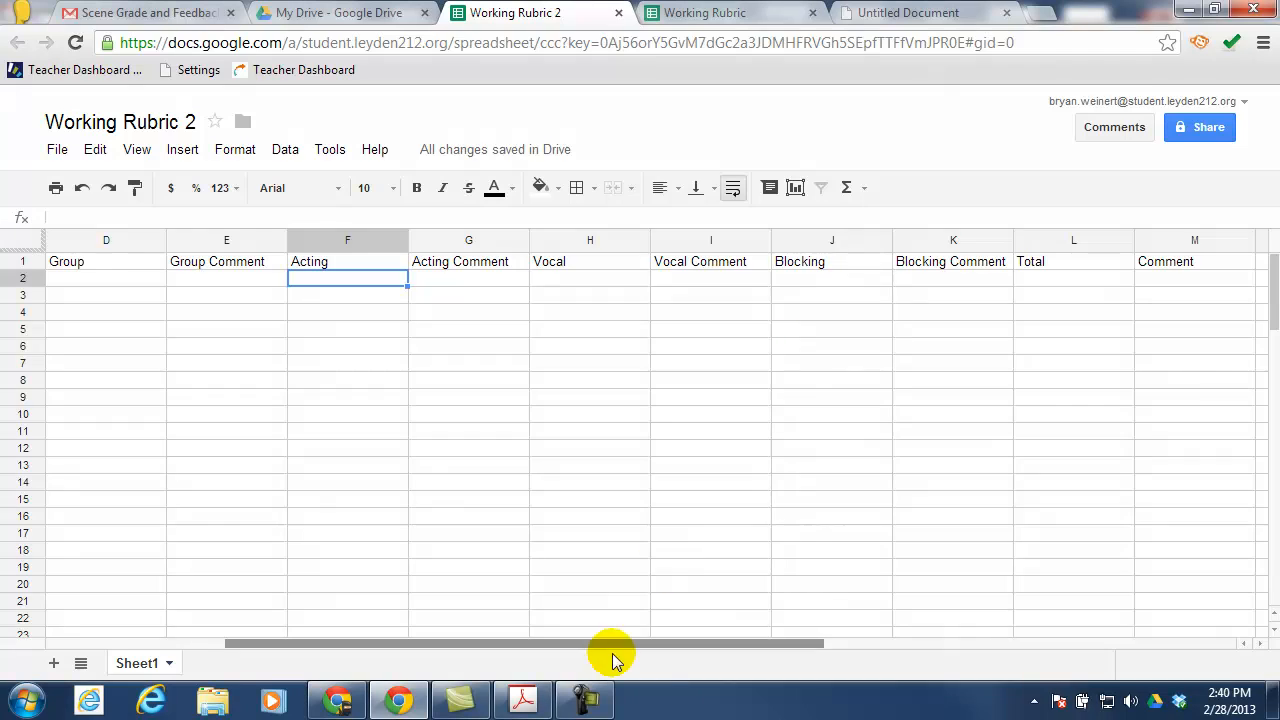
{"action": "left_click_drag", "start_coordinate": [611, 645], "coordinate": [177, 363]}
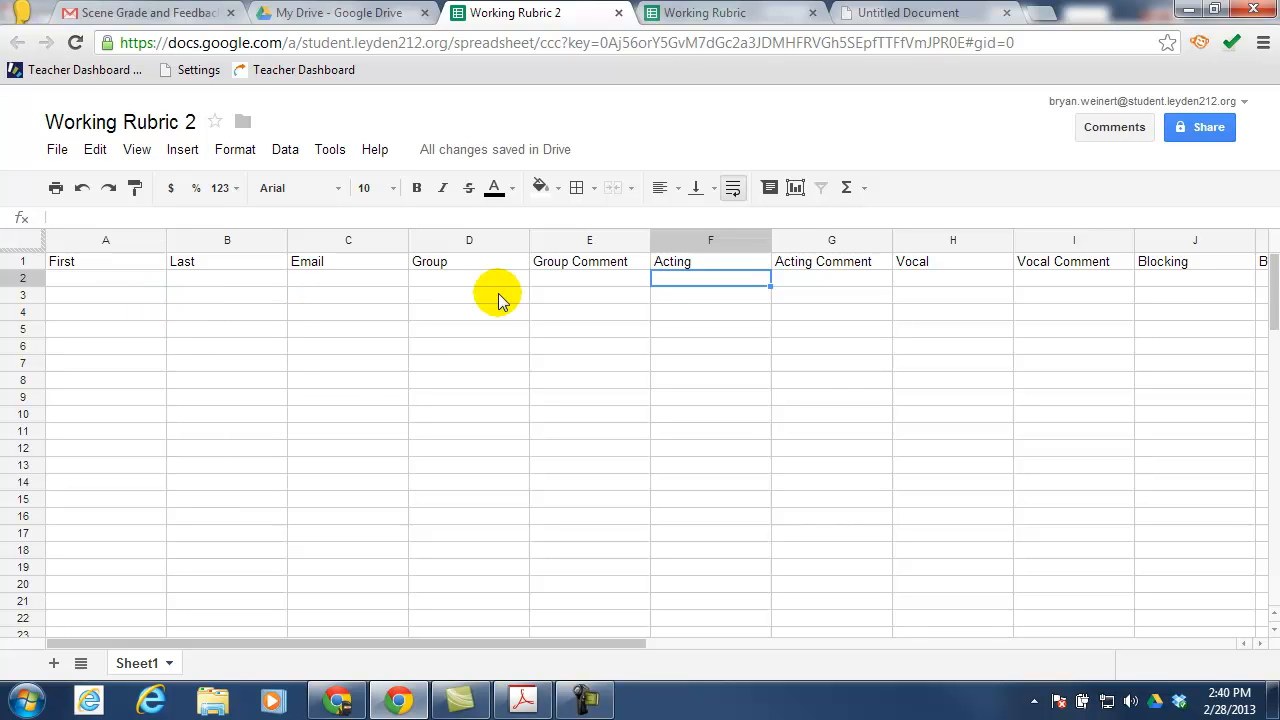
Add a new sheet and rename it 'Group'
{"action": "left_click", "coordinate": [54, 666]}
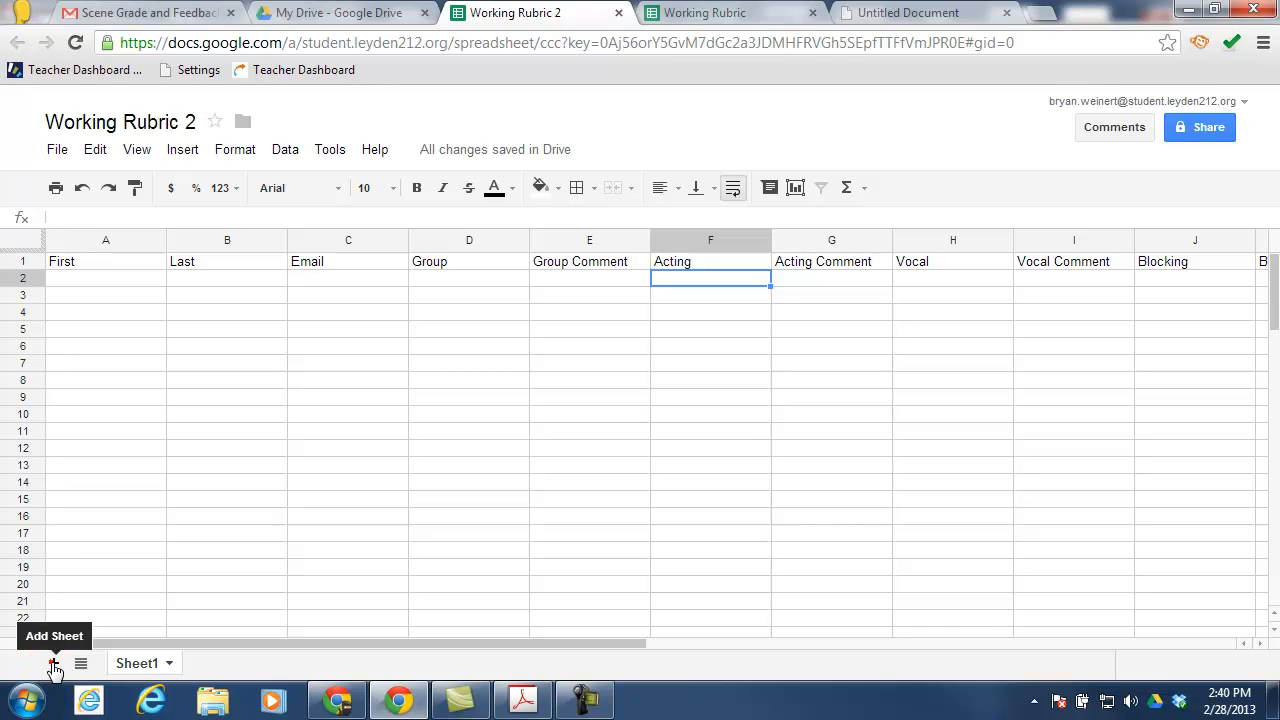
{"action": "right_click", "coordinate": [222, 662]}
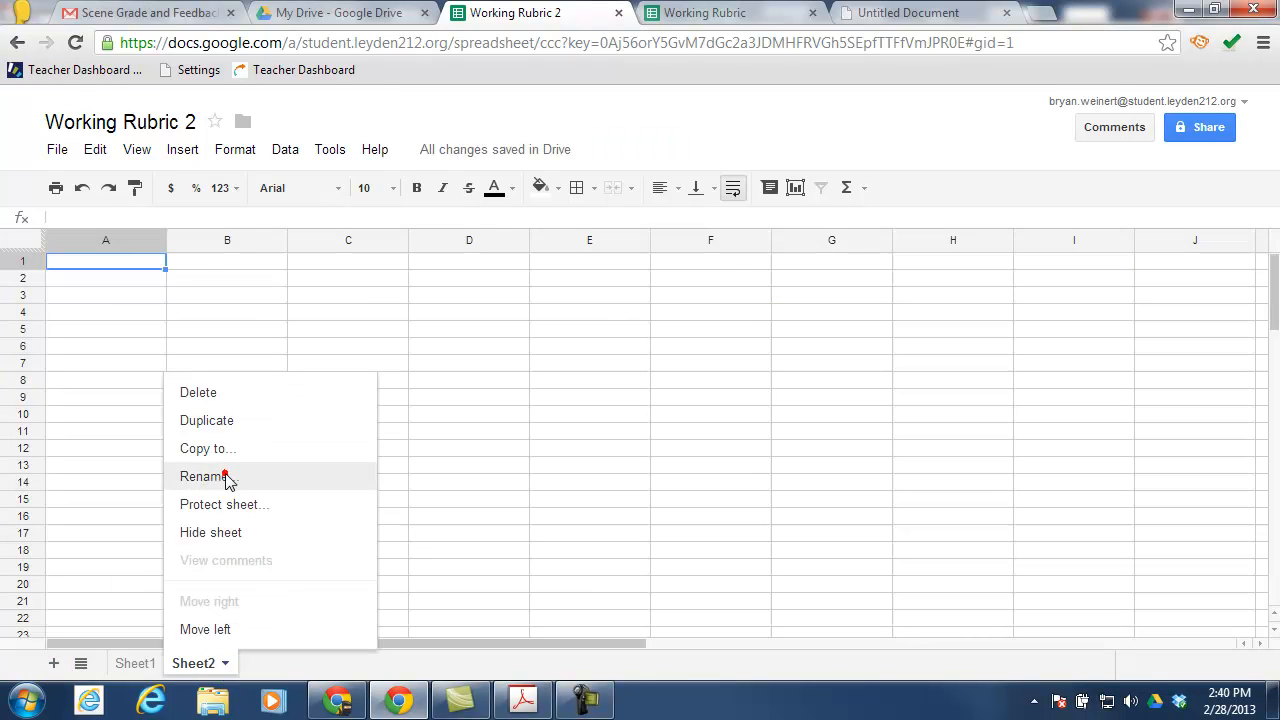
{"action": "left_click", "coordinate": [228, 477]}
{"action": "type", "text": "Group"}
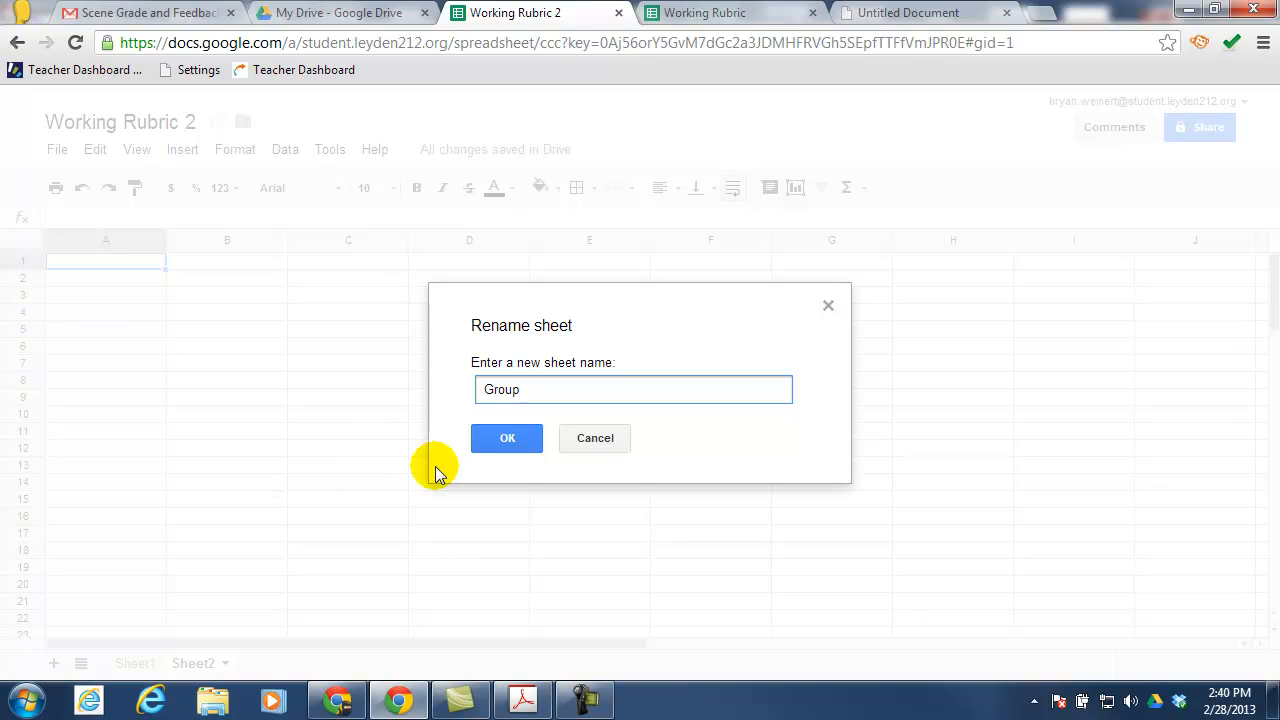
{"action": "left_click", "coordinate": [494, 438]}
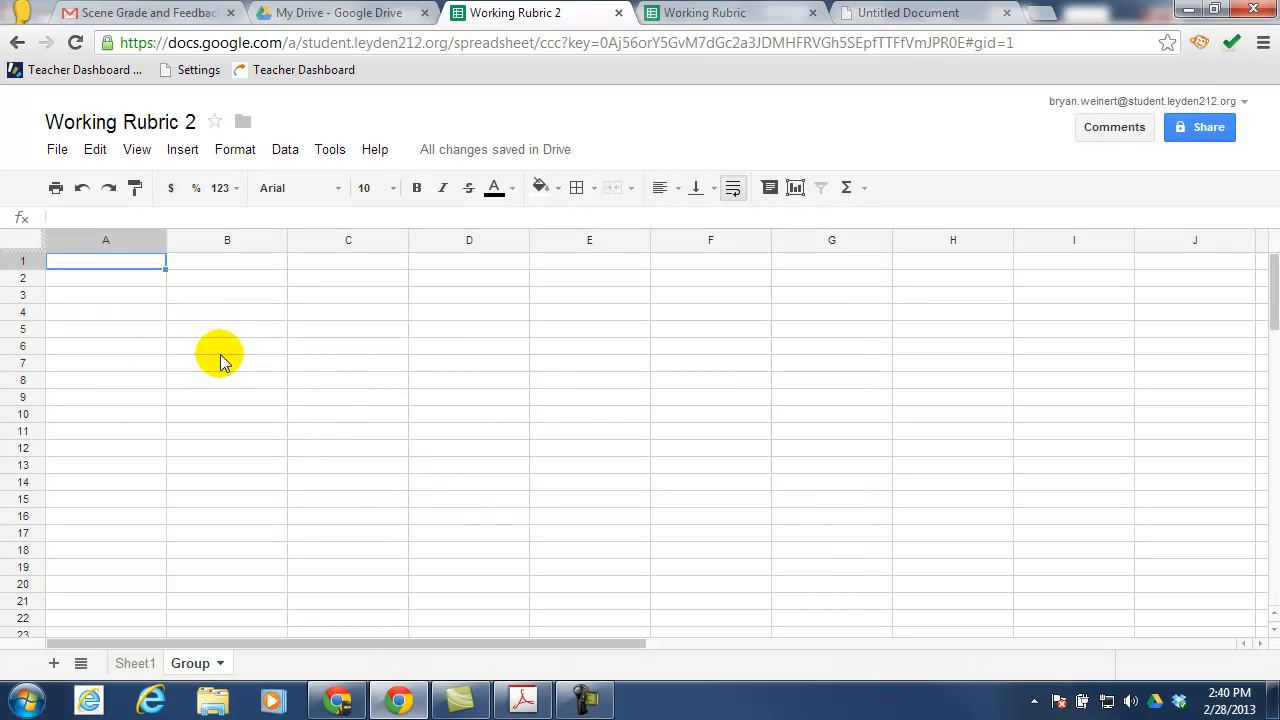
Enter the scores 1, 2, 4, 5 in A1:A4 of the Group sheet
{"action": "type", "text": "1"}
{"action": "key", "text": "Return"}
{"action": "type", "text": "2"}
{"action": "key", "text": "Return"}
{"action": "type", "text": "4"}
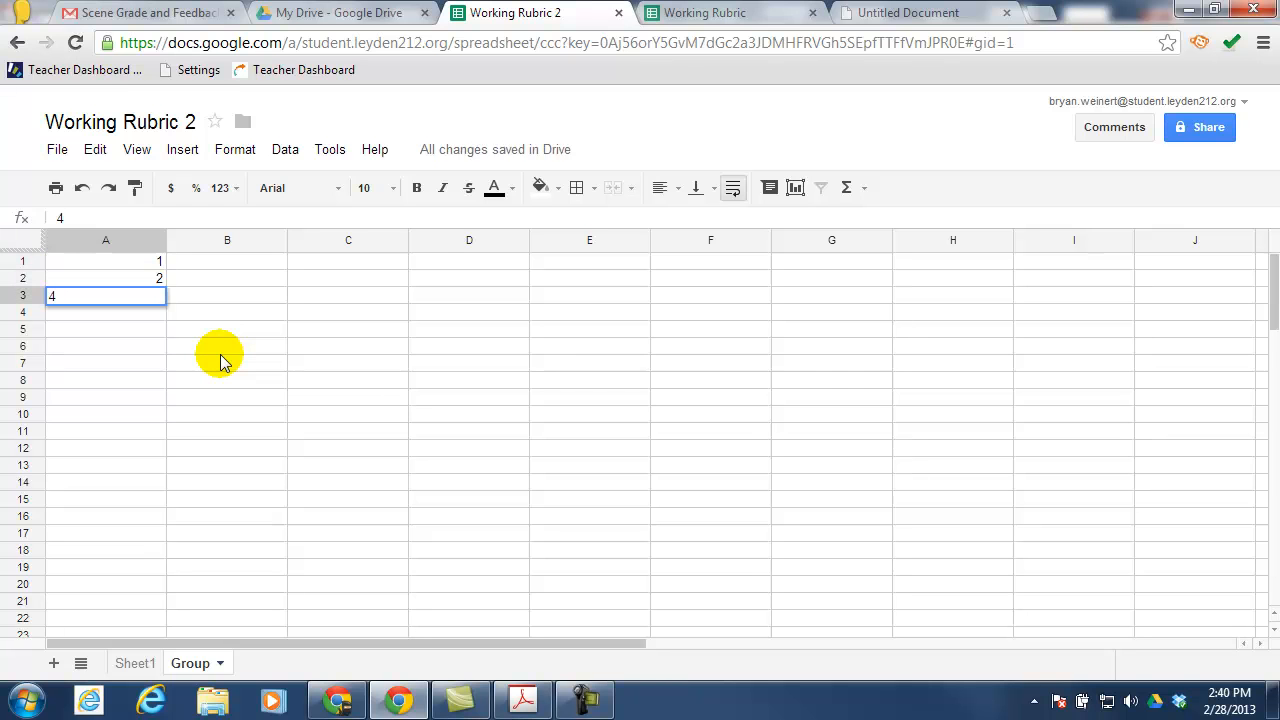
{"action": "key", "text": "Return"}
{"action": "type", "text": "5"}
{"action": "key", "text": "Tab"}
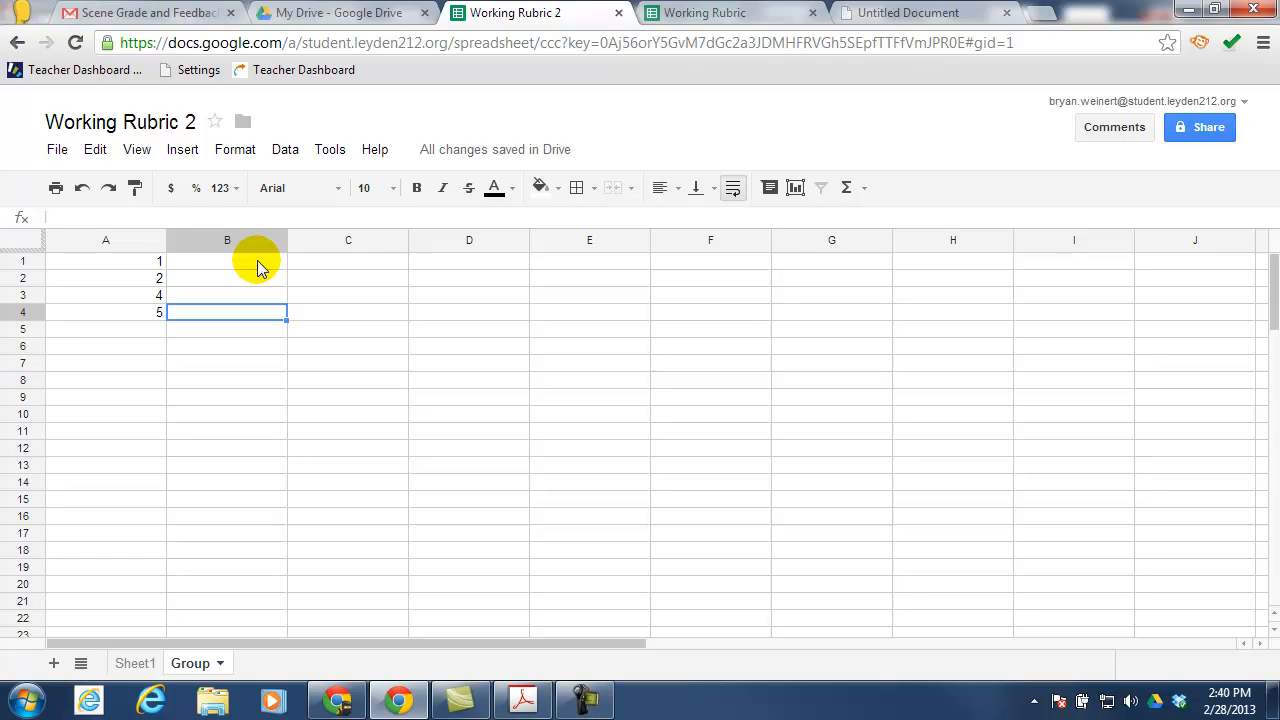
Paste the four group comments from the original rubric's Group sheet into B1:B4 and widen column B
{"action": "left_click", "coordinate": [708, 22]}
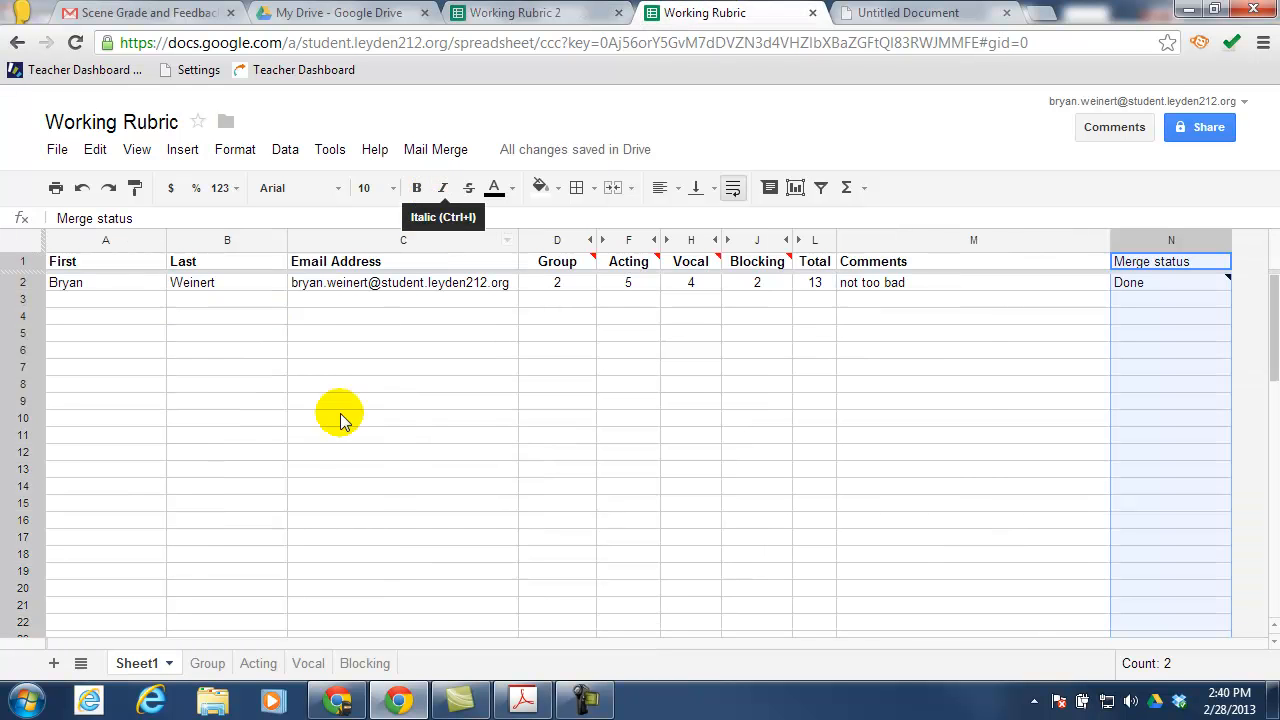
{"action": "left_click", "coordinate": [210, 664]}
{"action": "left_click", "coordinate": [250, 265]}
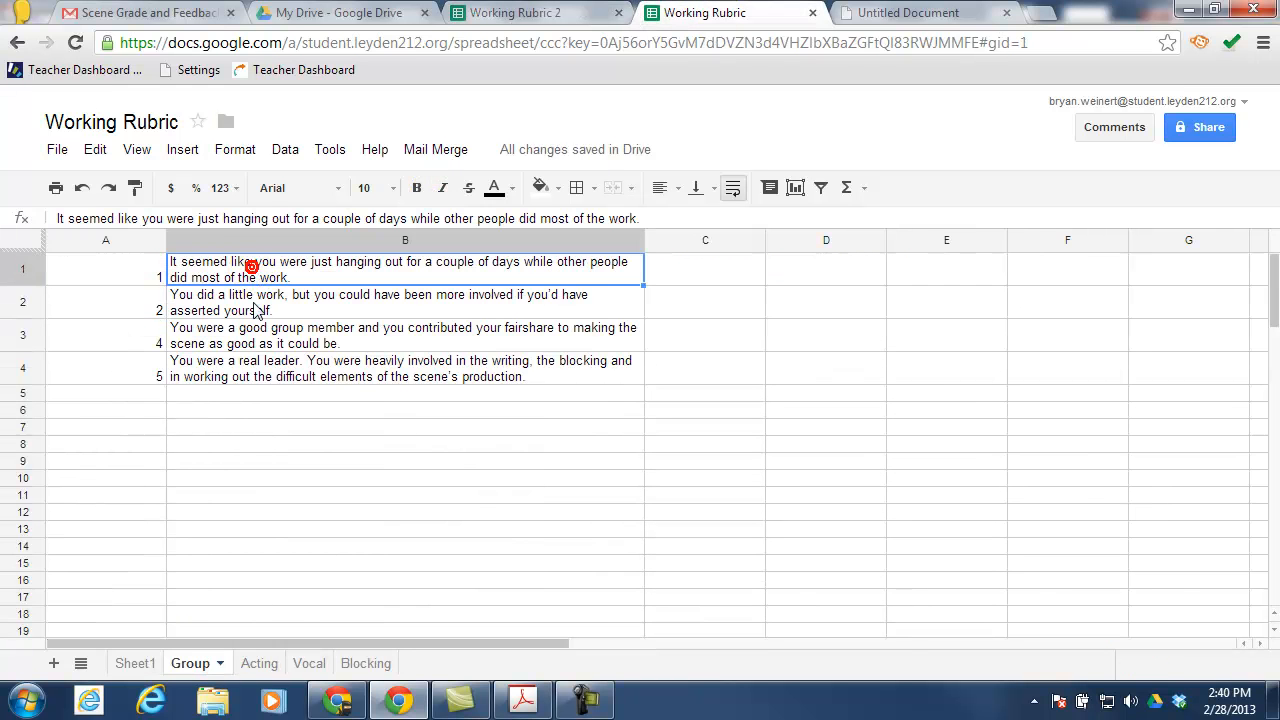
{"action": "left_click", "coordinate": [276, 368], "text": "shift"}
{"action": "key", "text": "ctrl+c"}
{"action": "left_click", "coordinate": [493, 14]}
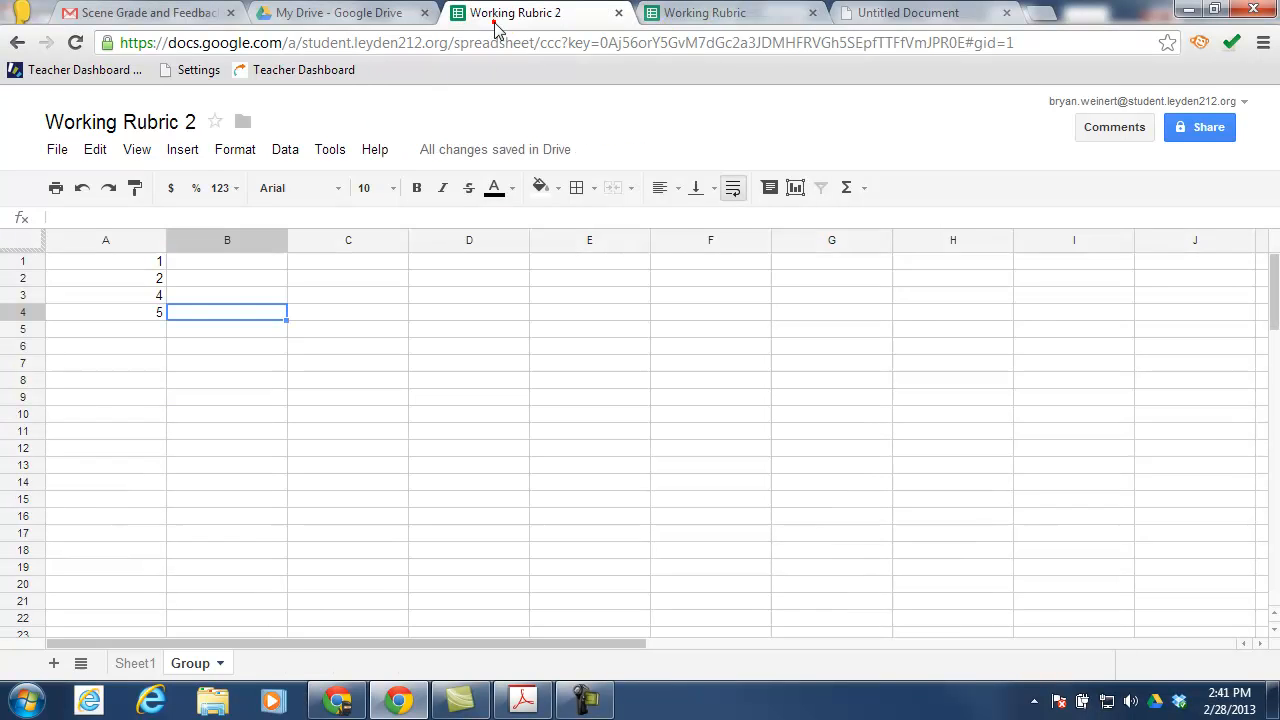
{"action": "left_click", "coordinate": [224, 262]}
{"action": "key", "text": "ctrl+v"}
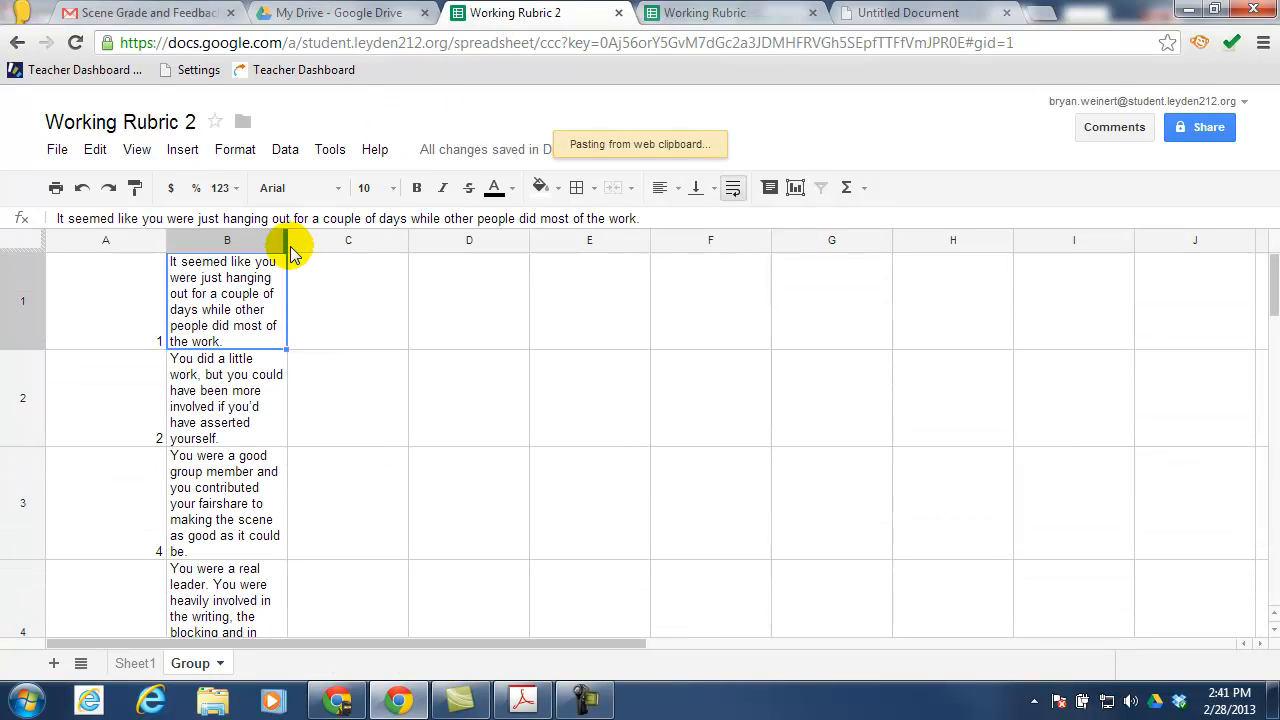
{"action": "left_click_drag", "start_coordinate": [287, 244], "coordinate": [637, 246]}
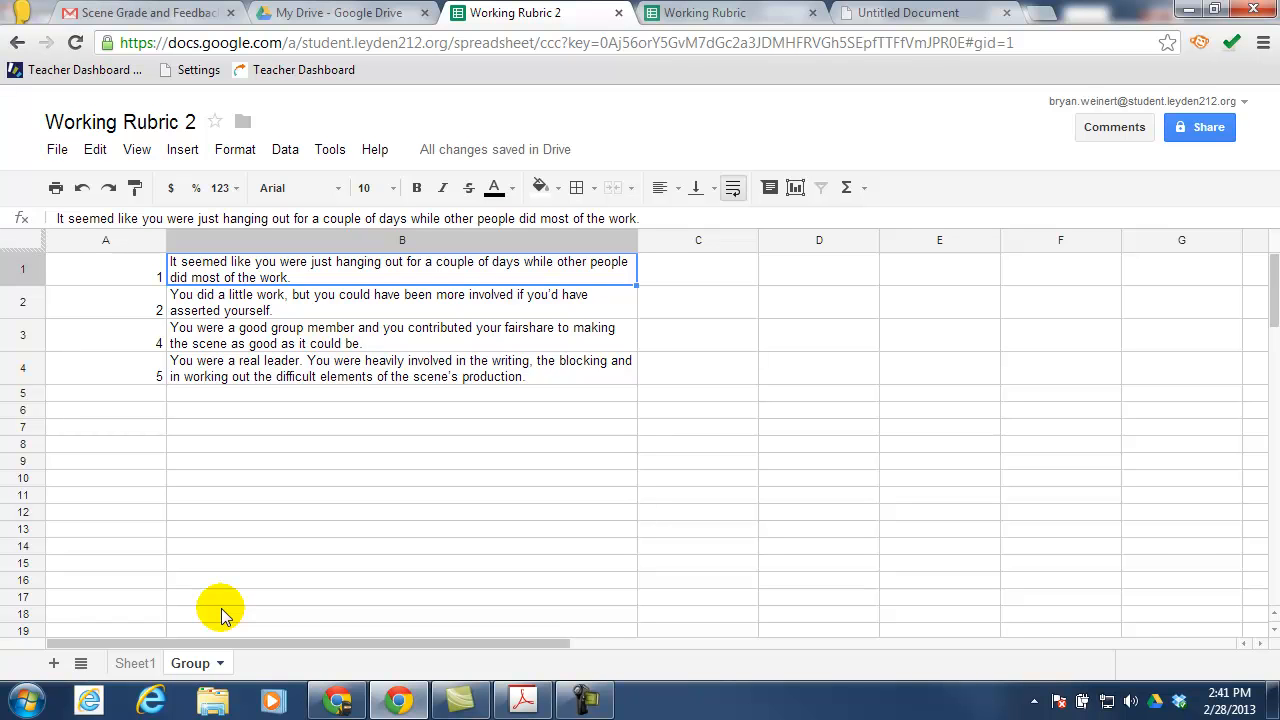
{"action": "left_click", "coordinate": [108, 240]}
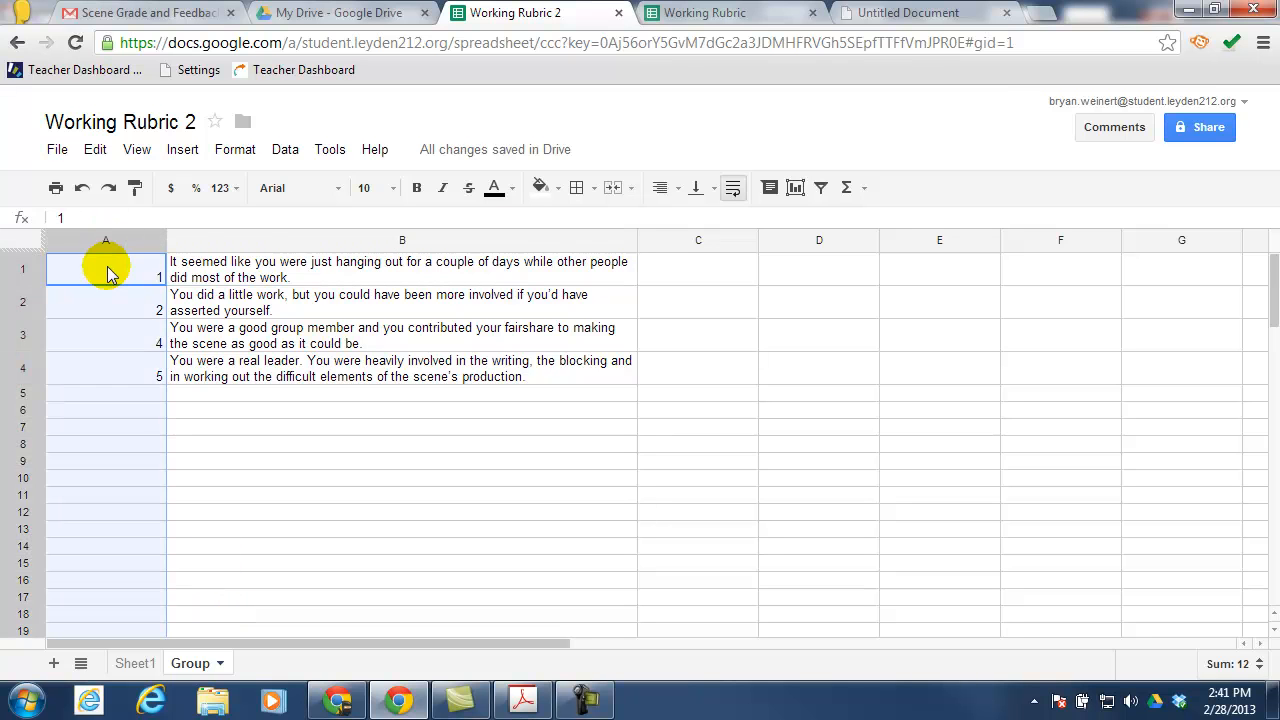
{"action": "left_click", "coordinate": [252, 240]}
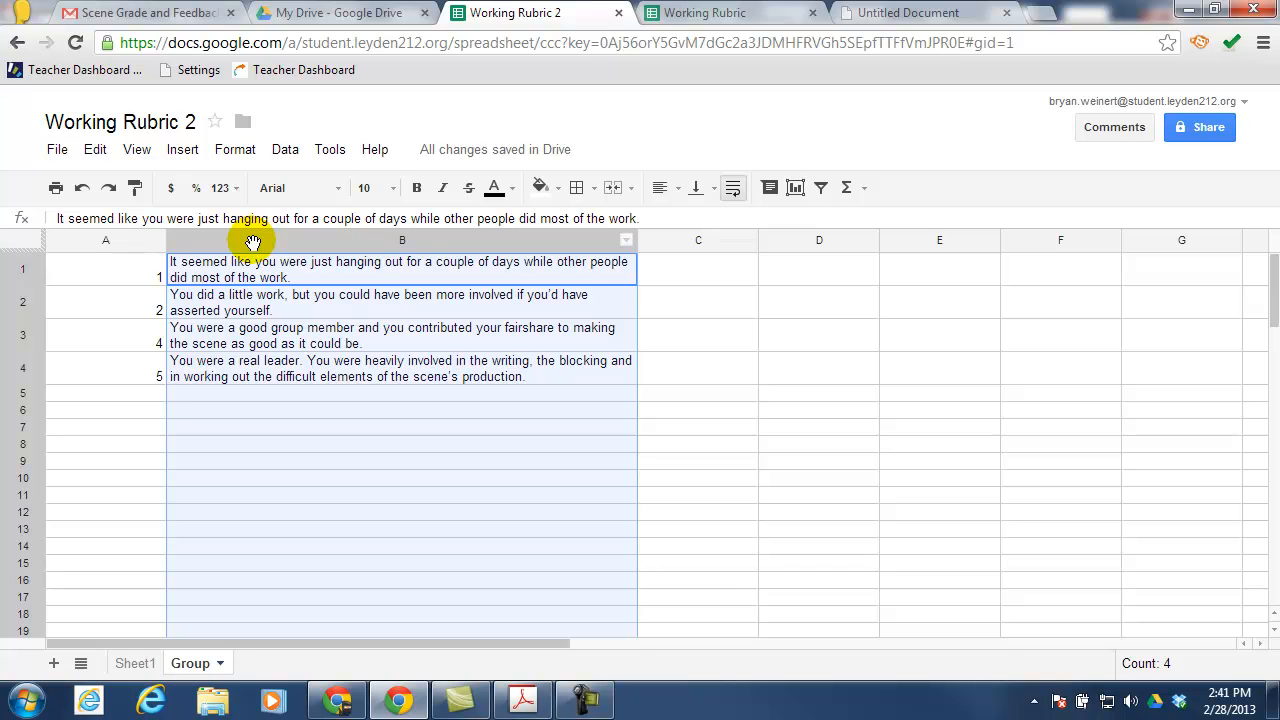
Add a new sheet named 'Acting'
{"action": "left_click", "coordinate": [53, 663]}
{"action": "left_click", "coordinate": [276, 663]}
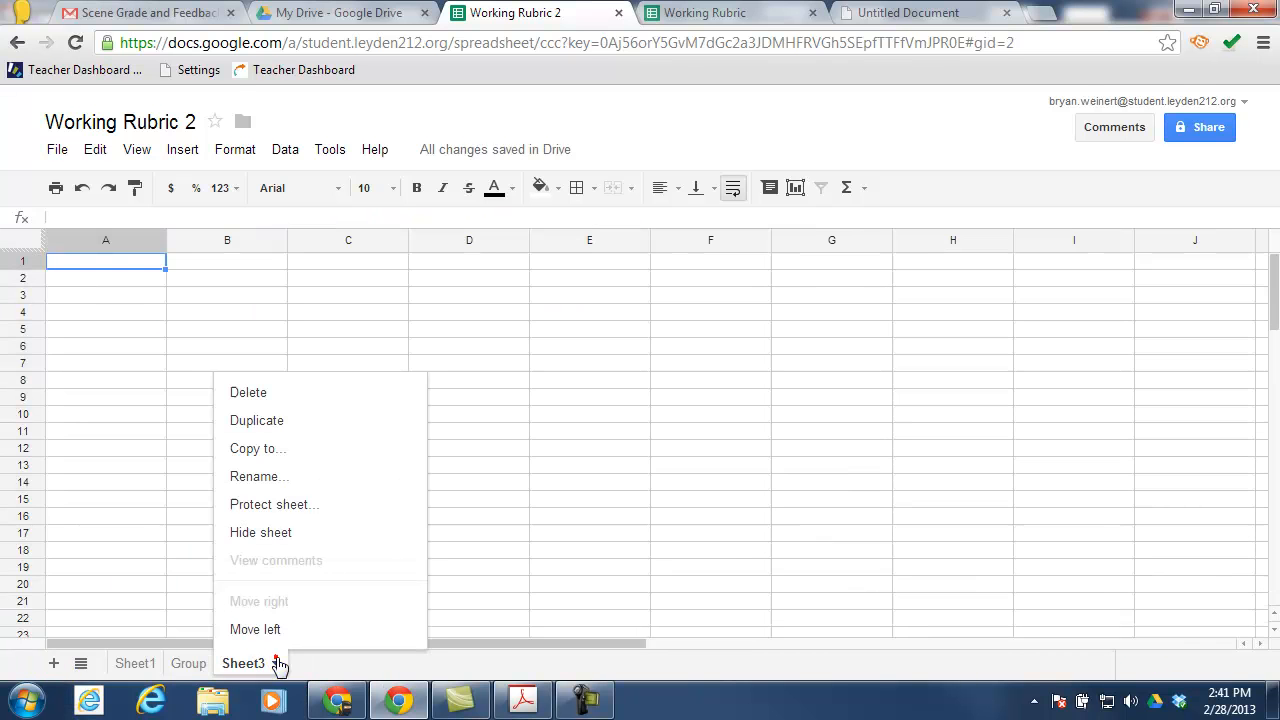
{"action": "left_click", "coordinate": [262, 478]}
{"action": "type", "text": "Acting"}
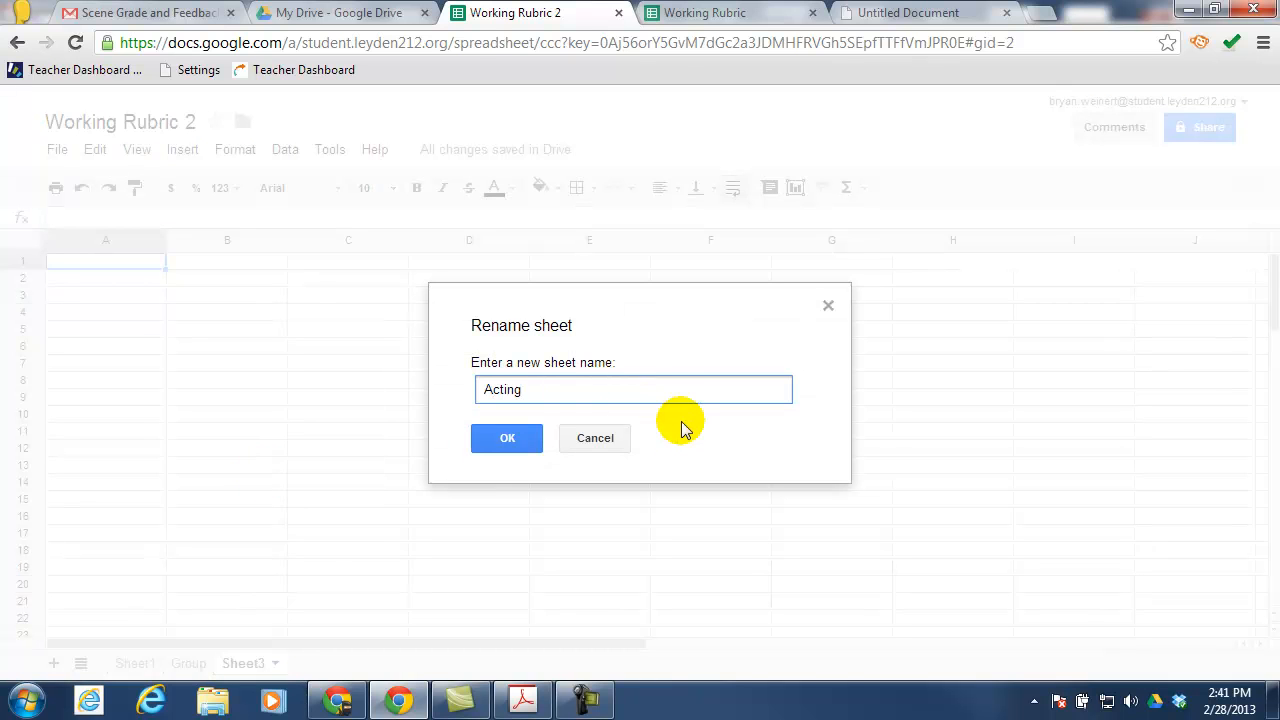
{"action": "left_click", "coordinate": [507, 437]}
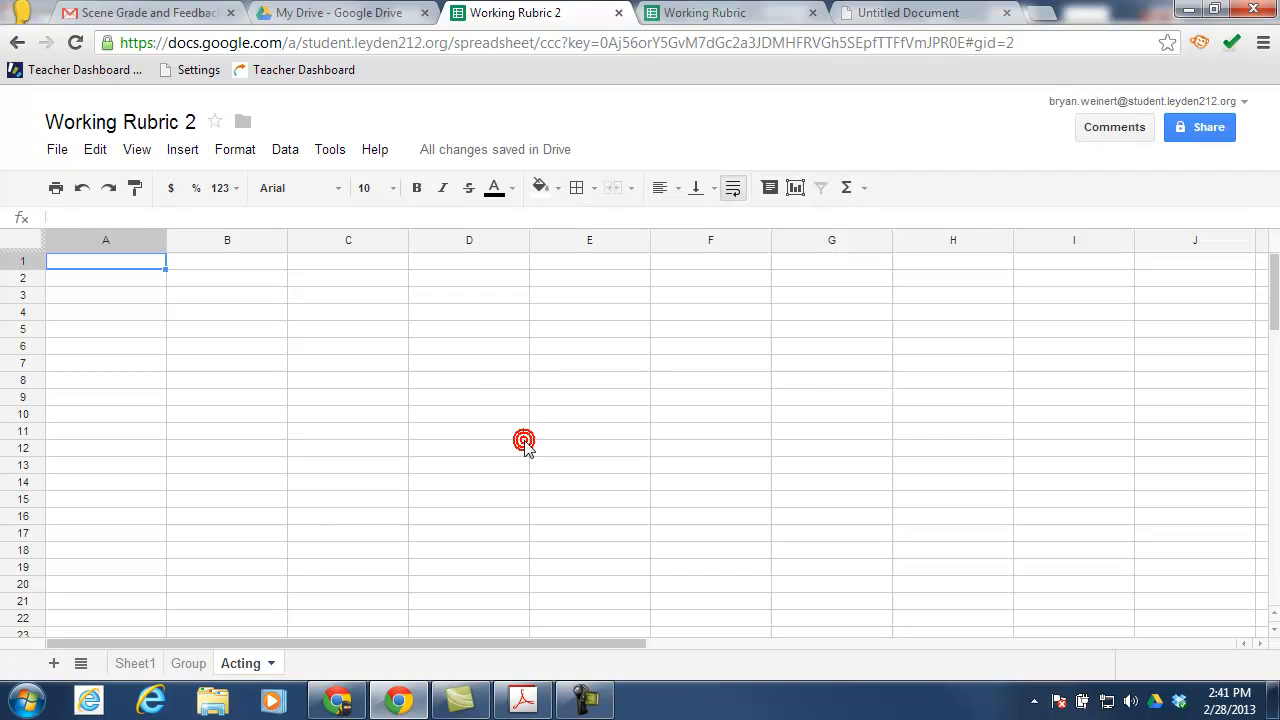
Paste the original rubric's Acting scores and comments at A1 and widen column B
{"action": "left_click", "coordinate": [686, 13]}
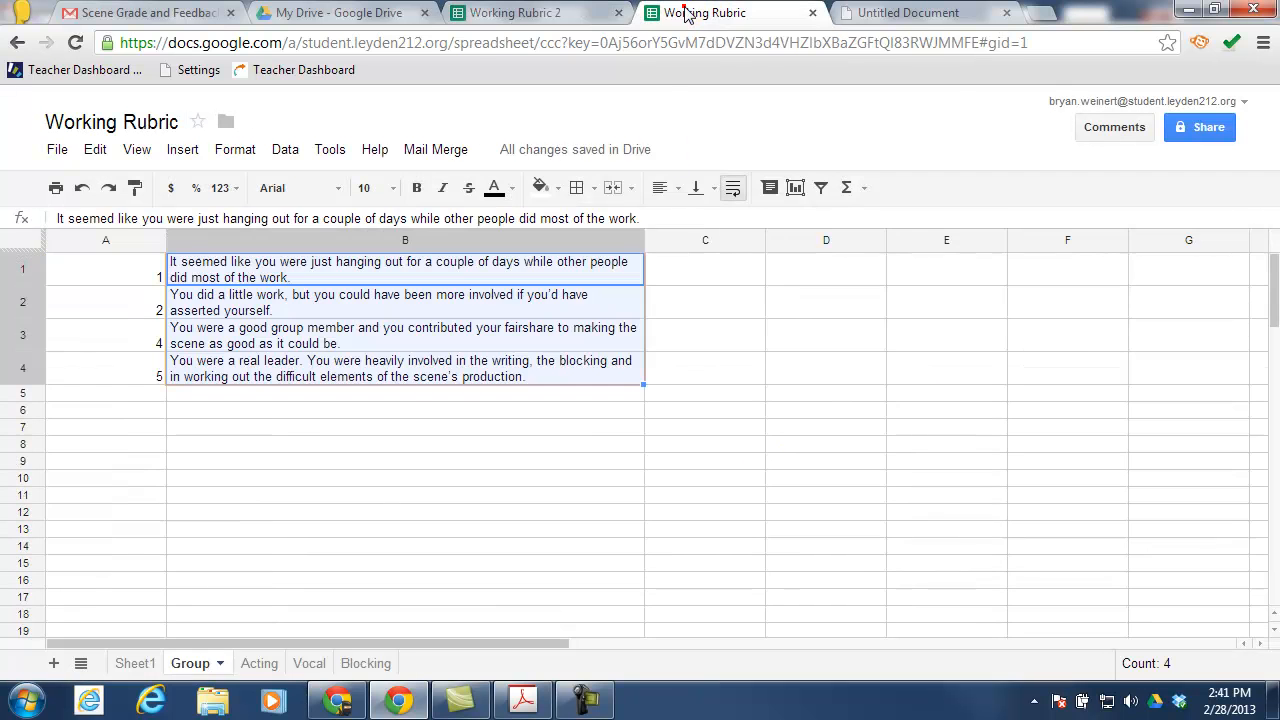
{"action": "left_click", "coordinate": [258, 663]}
{"action": "left_click", "coordinate": [130, 276]}
{"action": "left_click", "coordinate": [245, 400], "text": "shift"}
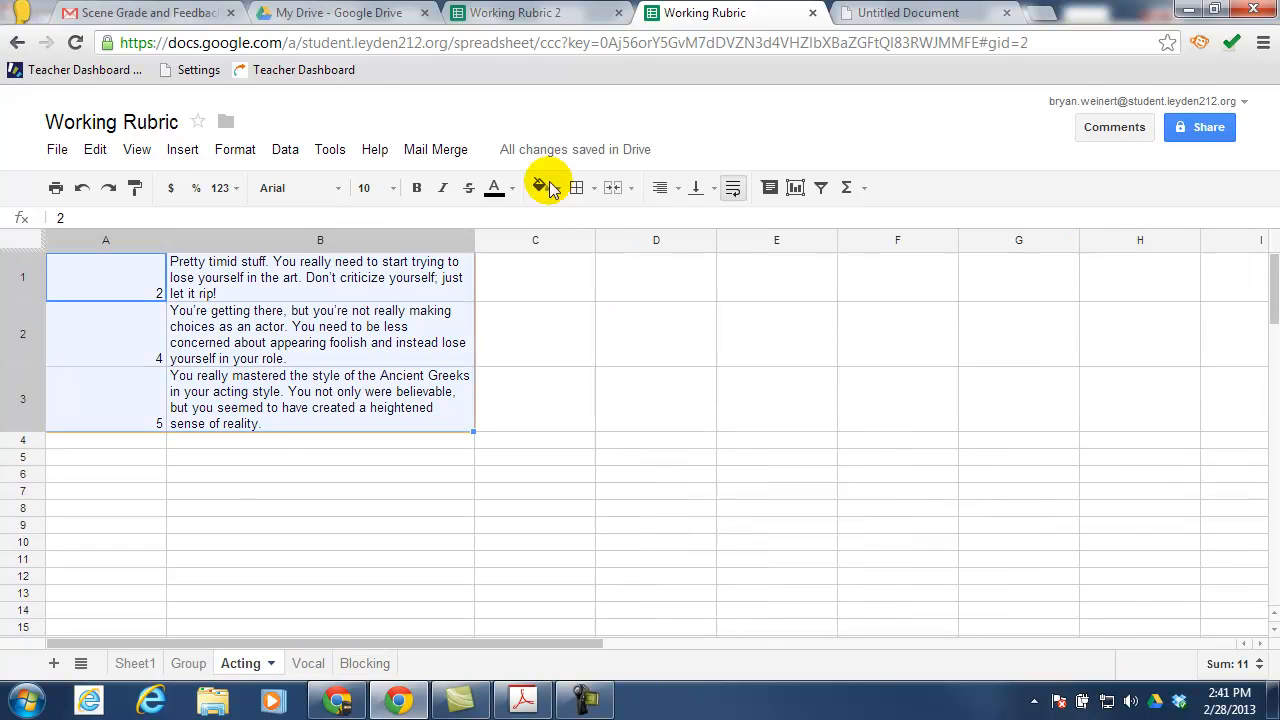
{"action": "left_click", "coordinate": [578, 12]}
{"action": "left_click", "coordinate": [94, 259]}
{"action": "key", "text": "ctrl+v"}
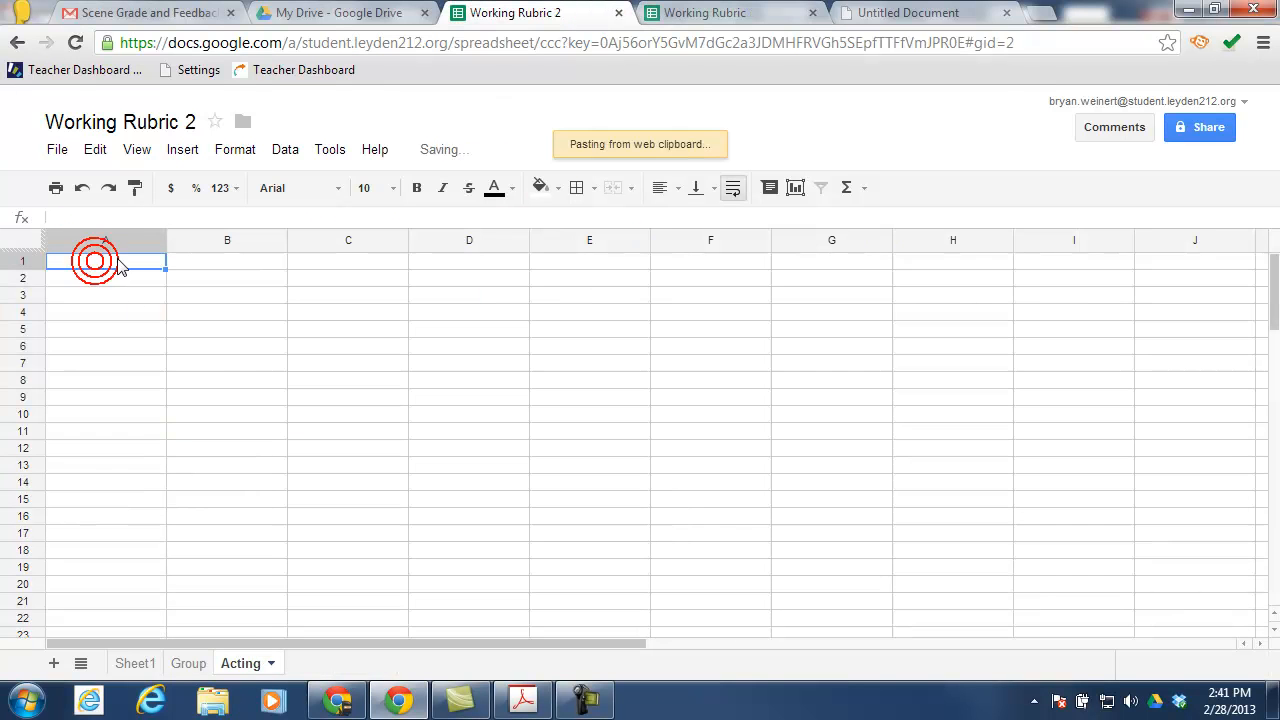
{"action": "left_click_drag", "start_coordinate": [285, 244], "coordinate": [566, 245]}
Add another new sheet named 'Vocal'
{"action": "left_click", "coordinate": [54, 663]}
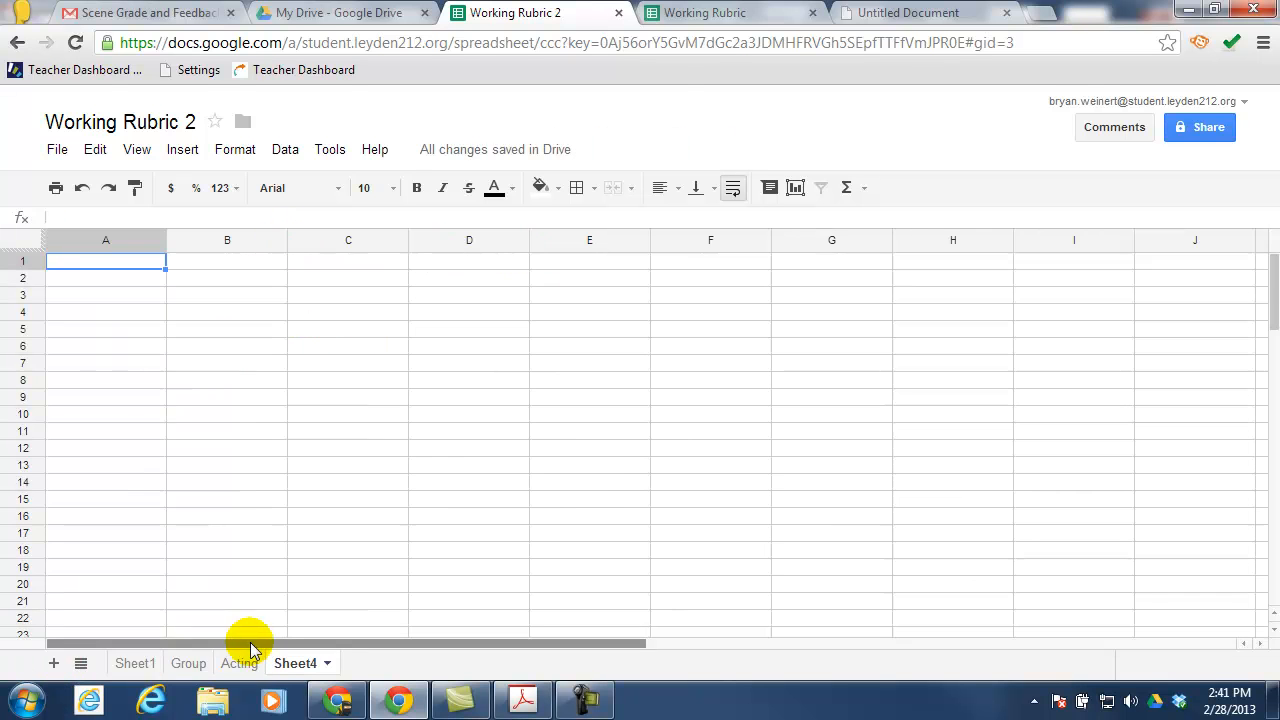
{"action": "right_click", "coordinate": [326, 662]}
{"action": "left_click", "coordinate": [323, 477]}
{"action": "type", "text": "Vocal"}
{"action": "left_click", "coordinate": [507, 438]}
Copy the original rubric's Vocal A1:B3 into the Vocal sheet and widen column B
{"action": "left_click", "coordinate": [705, 12]}
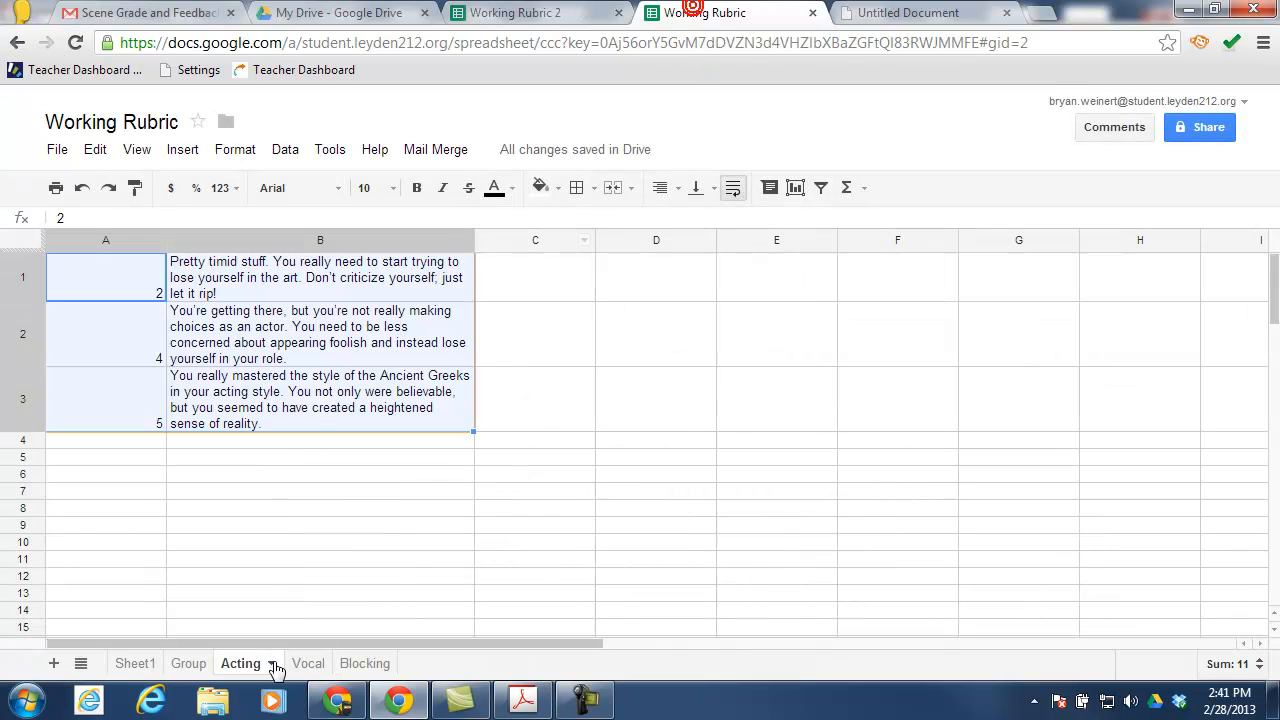
{"action": "left_click", "coordinate": [300, 663]}
{"action": "left_click_drag", "start_coordinate": [157, 277], "coordinate": [240, 371]}
{"action": "key", "text": "ctrl+c"}
{"action": "left_click", "coordinate": [560, 22]}
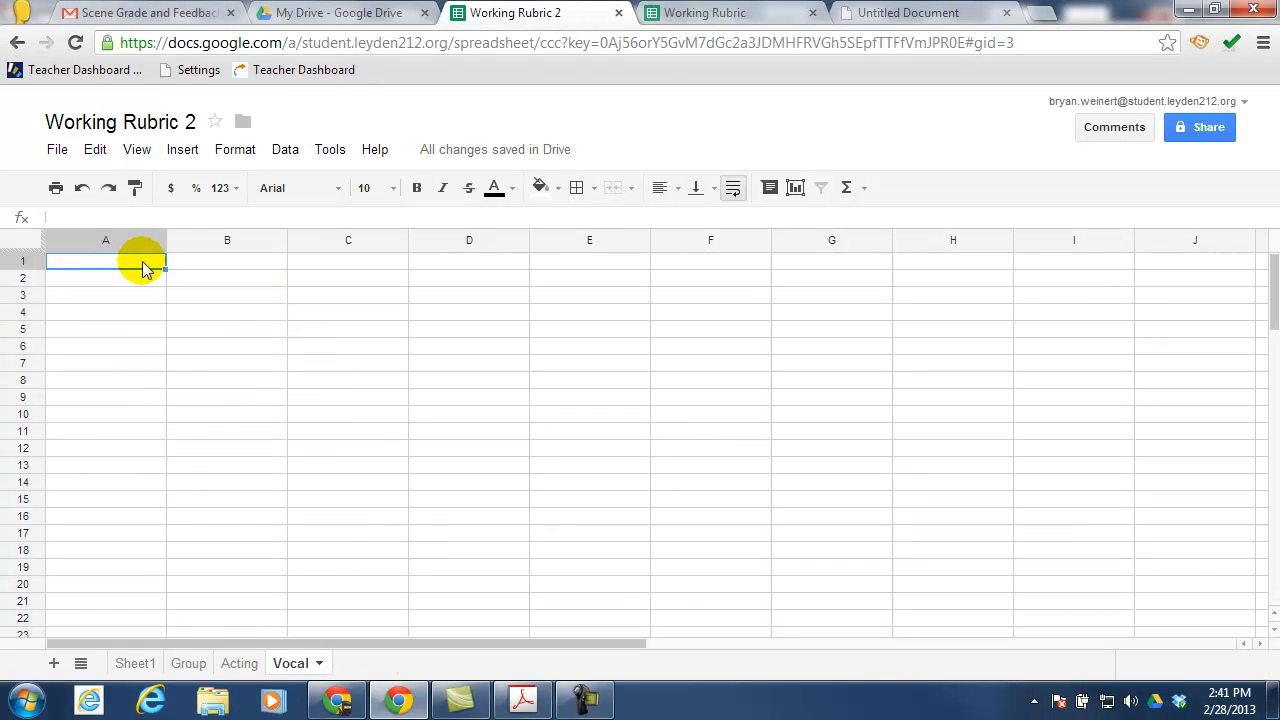
{"action": "key", "text": "ctrl+v"}
{"action": "left_click_drag", "start_coordinate": [287, 243], "coordinate": [570, 245]}
Add a new sheet named 'Blocking'
{"action": "left_click", "coordinate": [54, 663]}
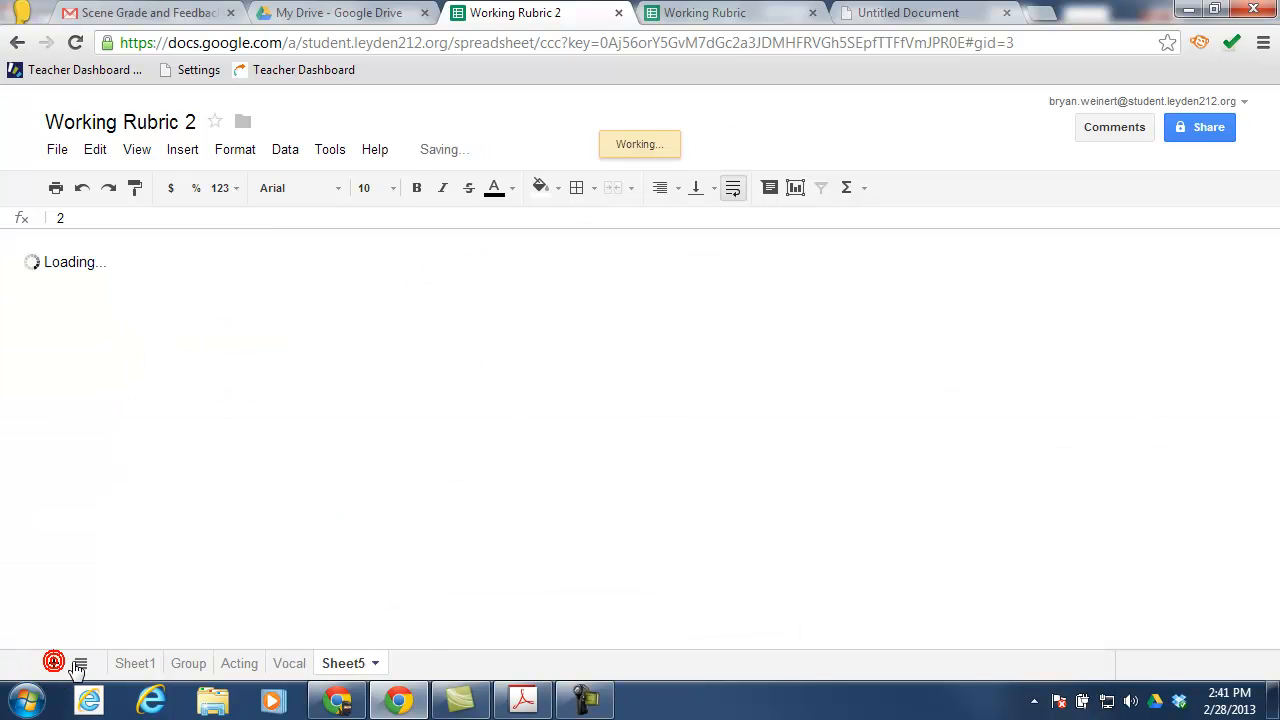
{"action": "left_click", "coordinate": [377, 663]}
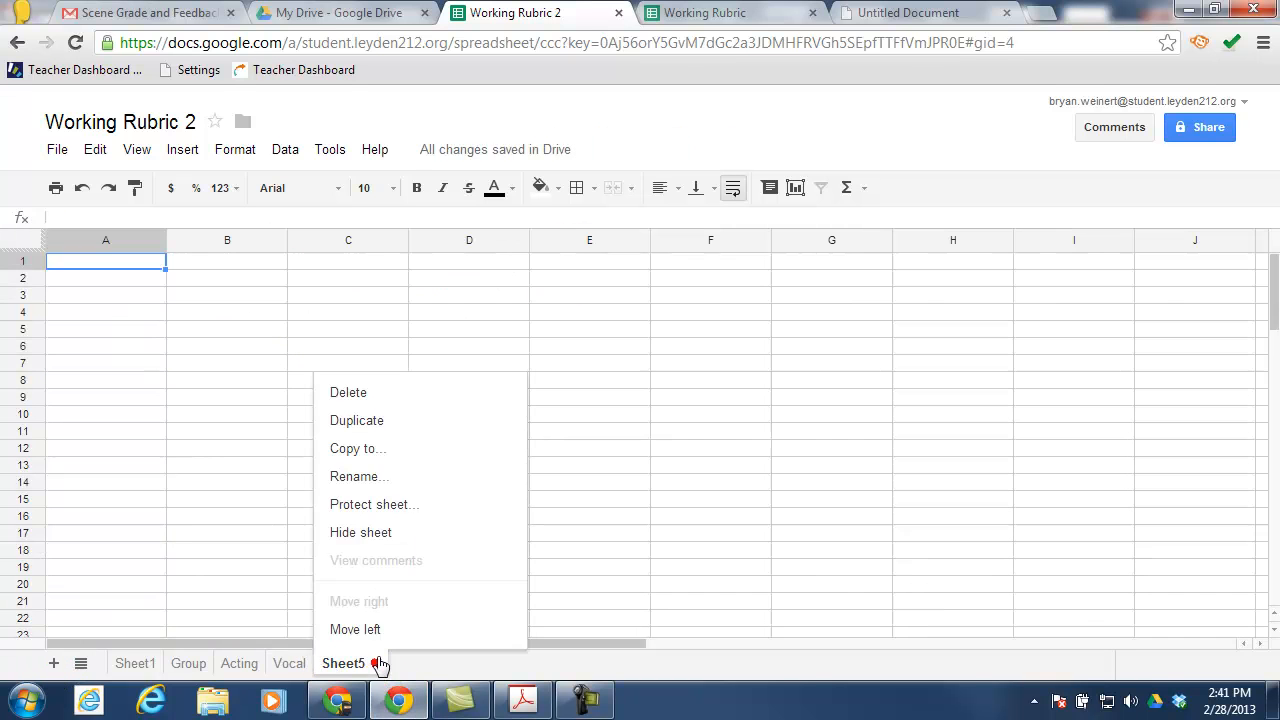
{"action": "left_click", "coordinate": [390, 478]}
{"action": "type", "text": "Blocking"}
{"action": "left_click", "coordinate": [508, 446]}
Copy the original rubric's Blocking A1:B2 into the Blocking sheet, widen column B, and return to Sheet1
{"action": "left_click", "coordinate": [685, 12]}
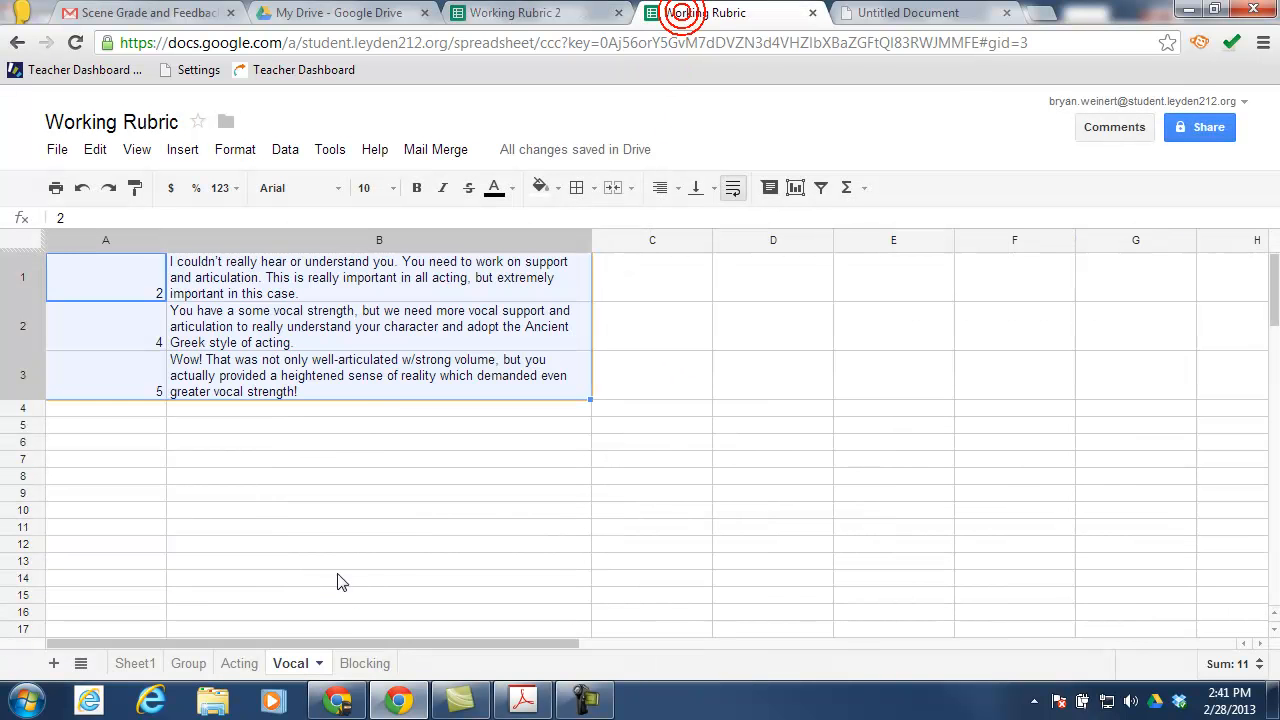
{"action": "left_click", "coordinate": [350, 663]}
{"action": "left_click_drag", "start_coordinate": [160, 263], "coordinate": [243, 313]}
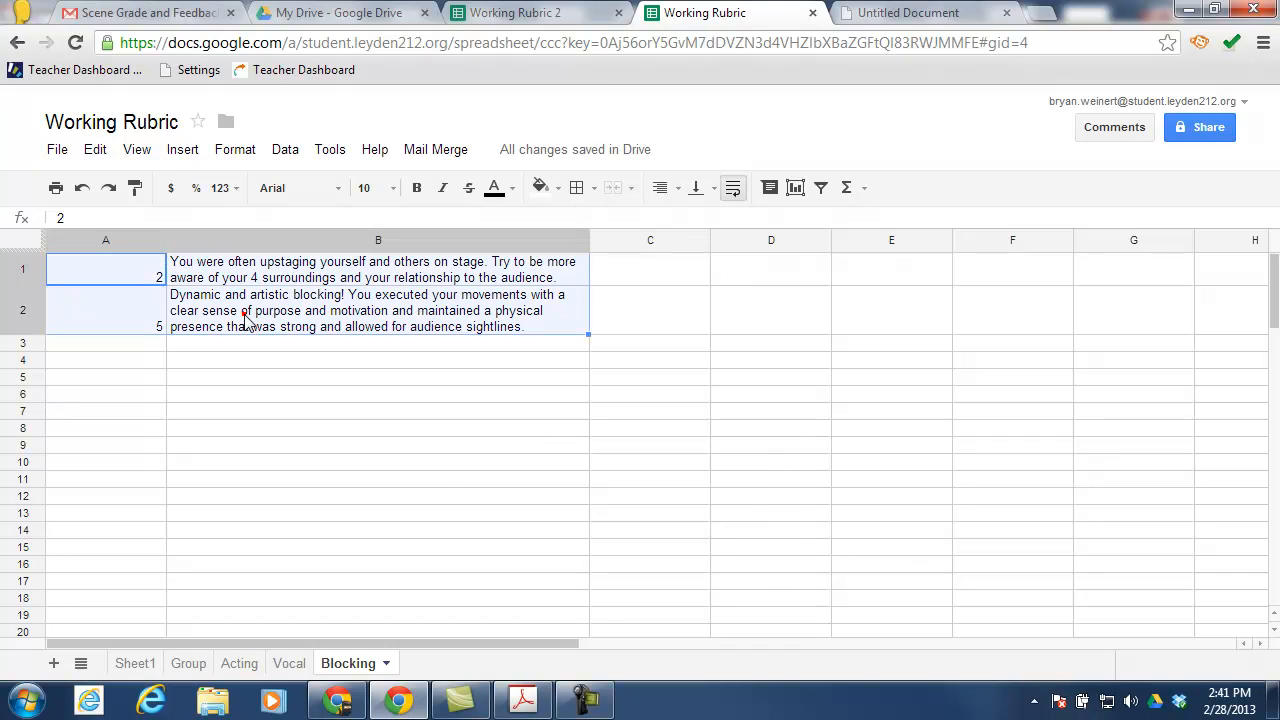
{"action": "key", "text": "ctrl+c"}
{"action": "left_click", "coordinate": [133, 663]}
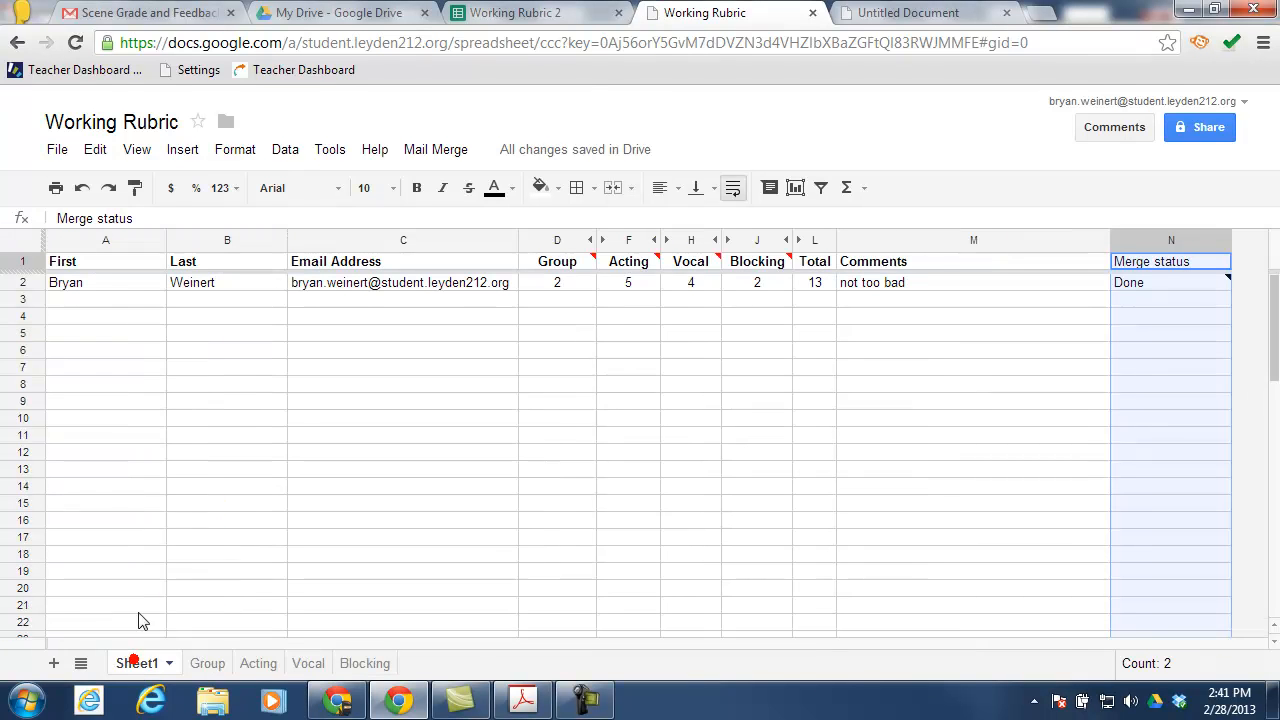
{"action": "left_click", "coordinate": [210, 703]}
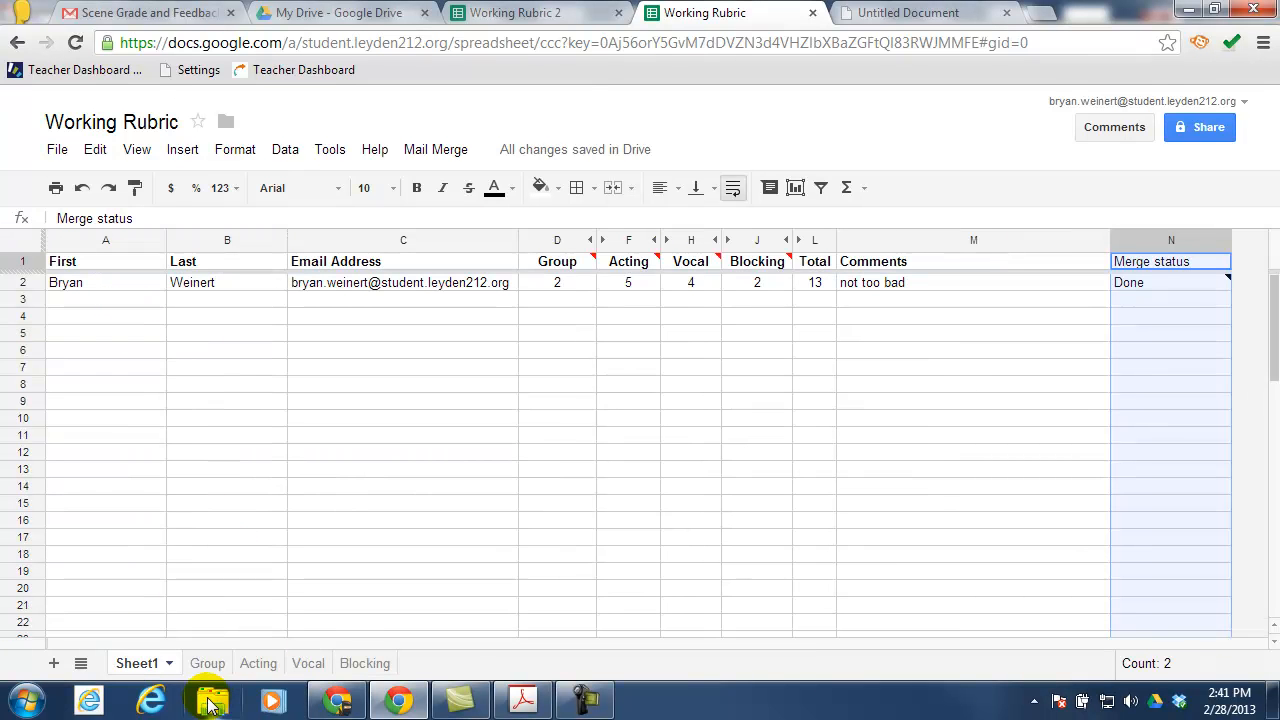
{"action": "left_click", "coordinate": [508, 12]}
{"action": "key", "text": "ctrl+v"}
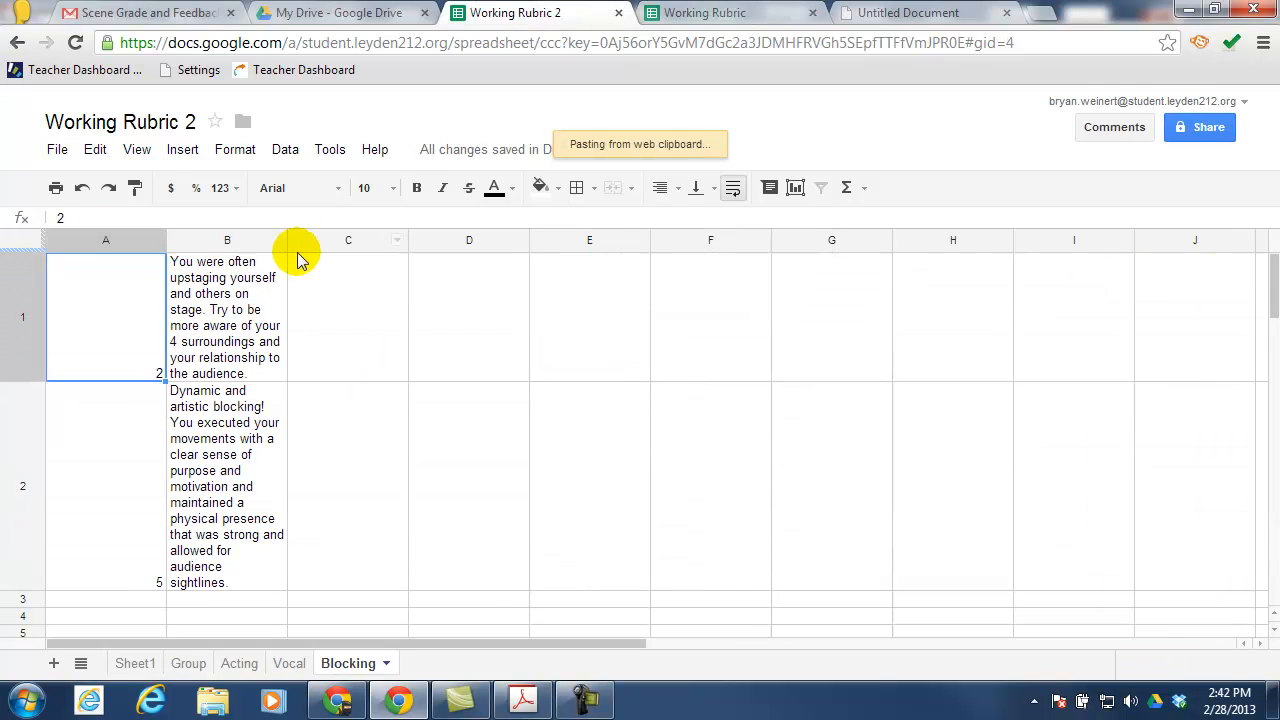
{"action": "left_click_drag", "start_coordinate": [287, 240], "coordinate": [648, 240]}
{"action": "left_click", "coordinate": [135, 664]}
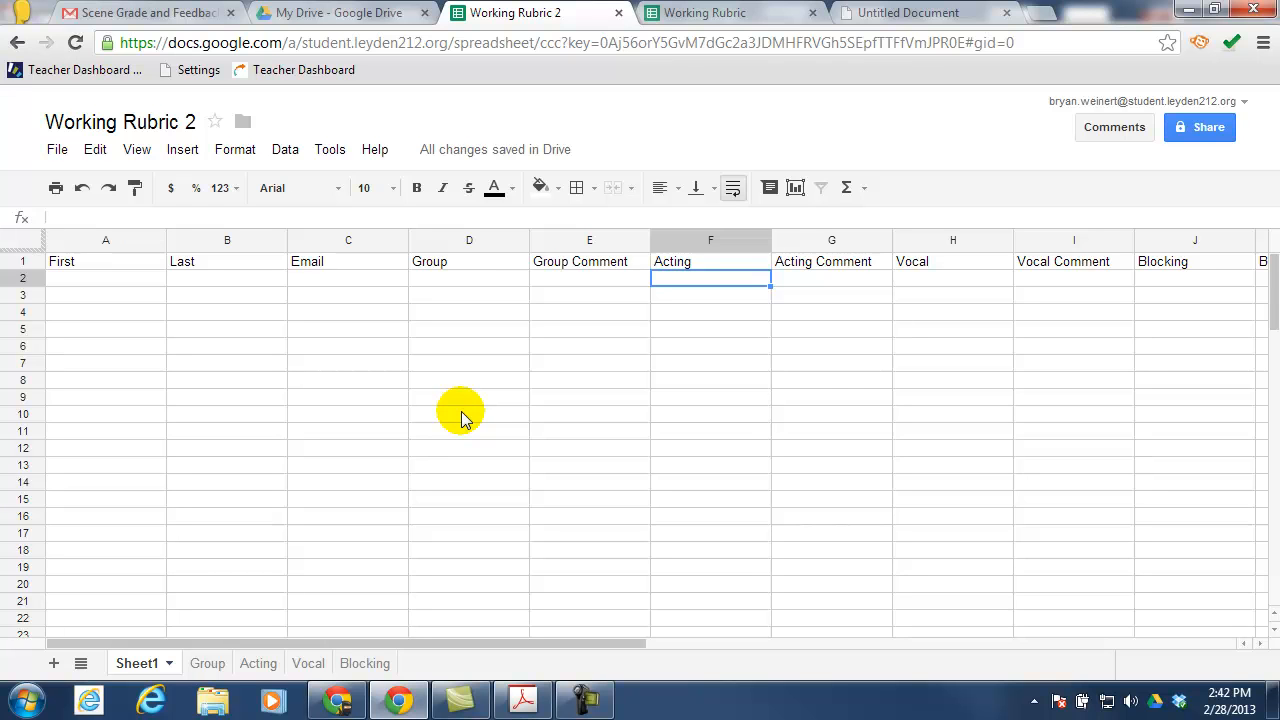
Add a data validation rule to column D using items from the list range Group!A:A
{"action": "right_click", "coordinate": [470, 242]}
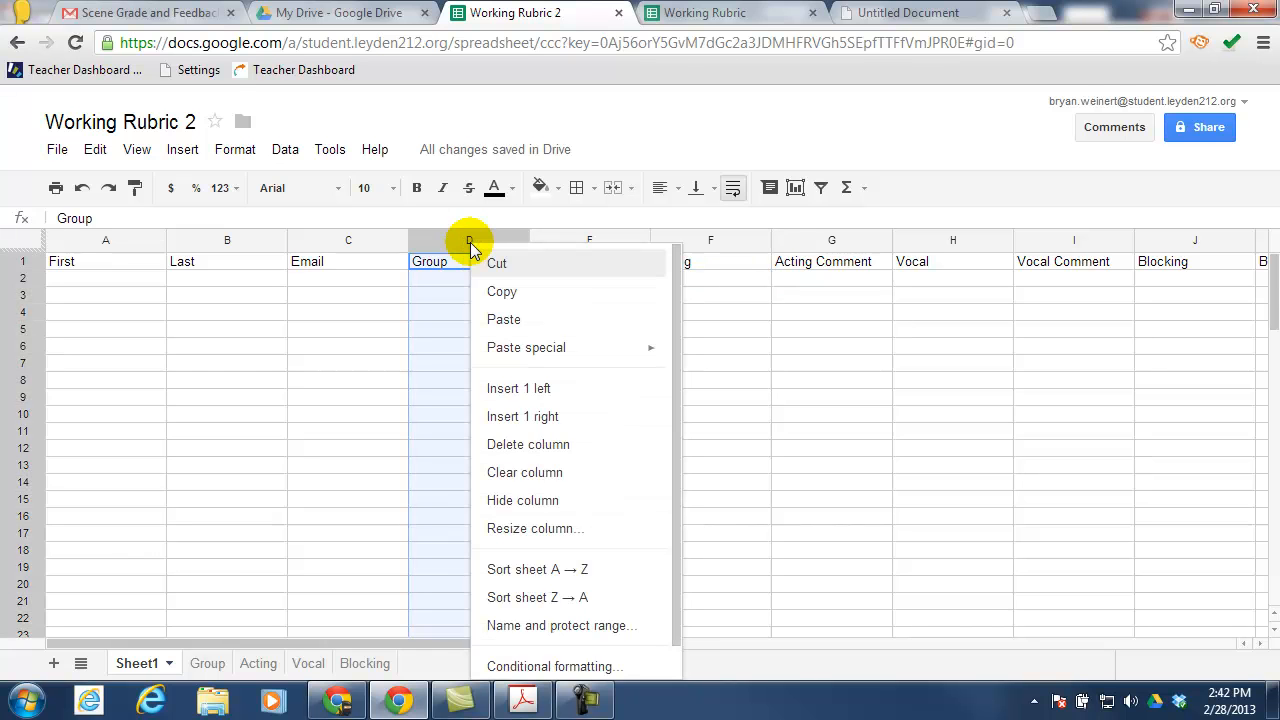
{"action": "scroll", "coordinate": [557, 443], "scroll_direction": "down", "scroll_amount": 1}
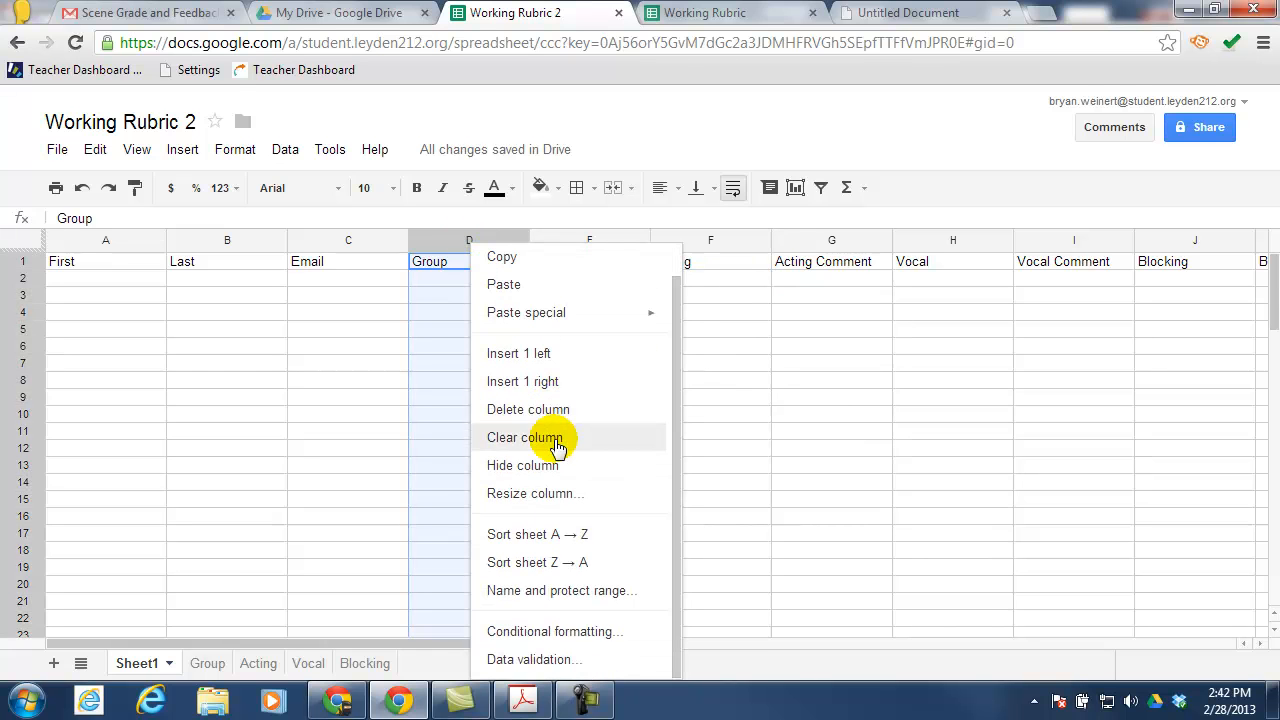
{"action": "left_click", "coordinate": [533, 659]}
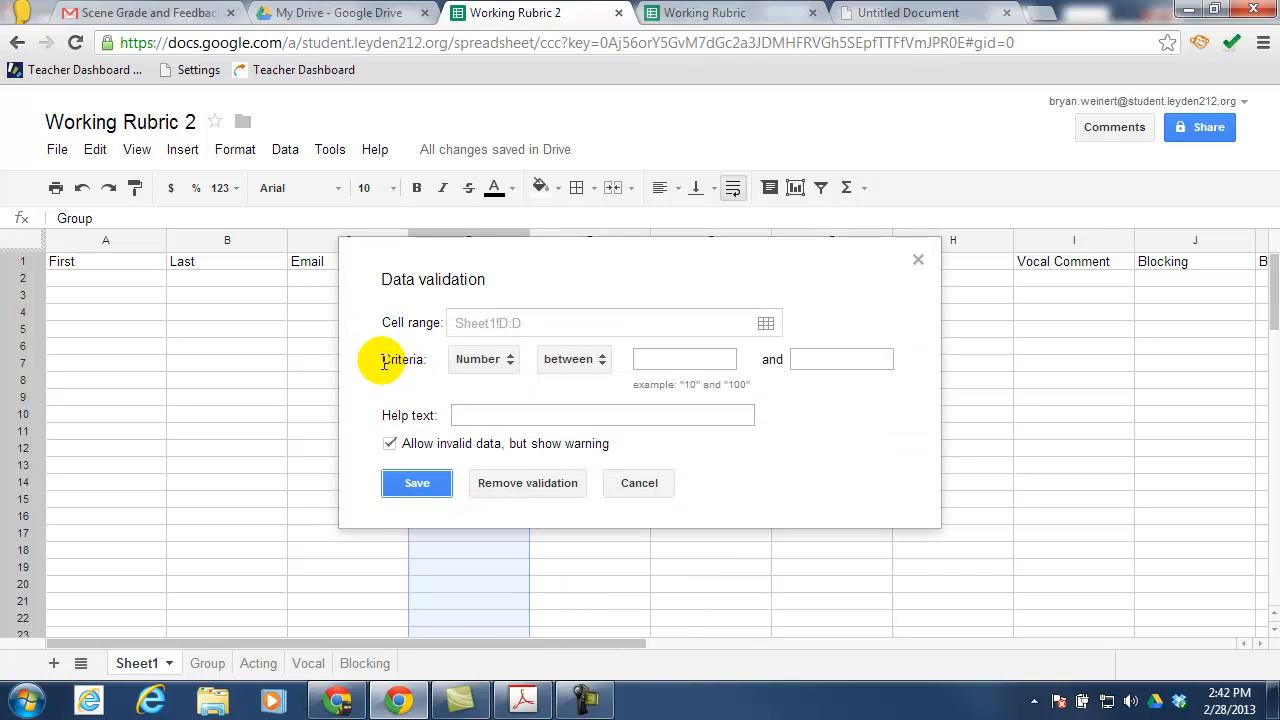
{"action": "left_click", "coordinate": [505, 360]}
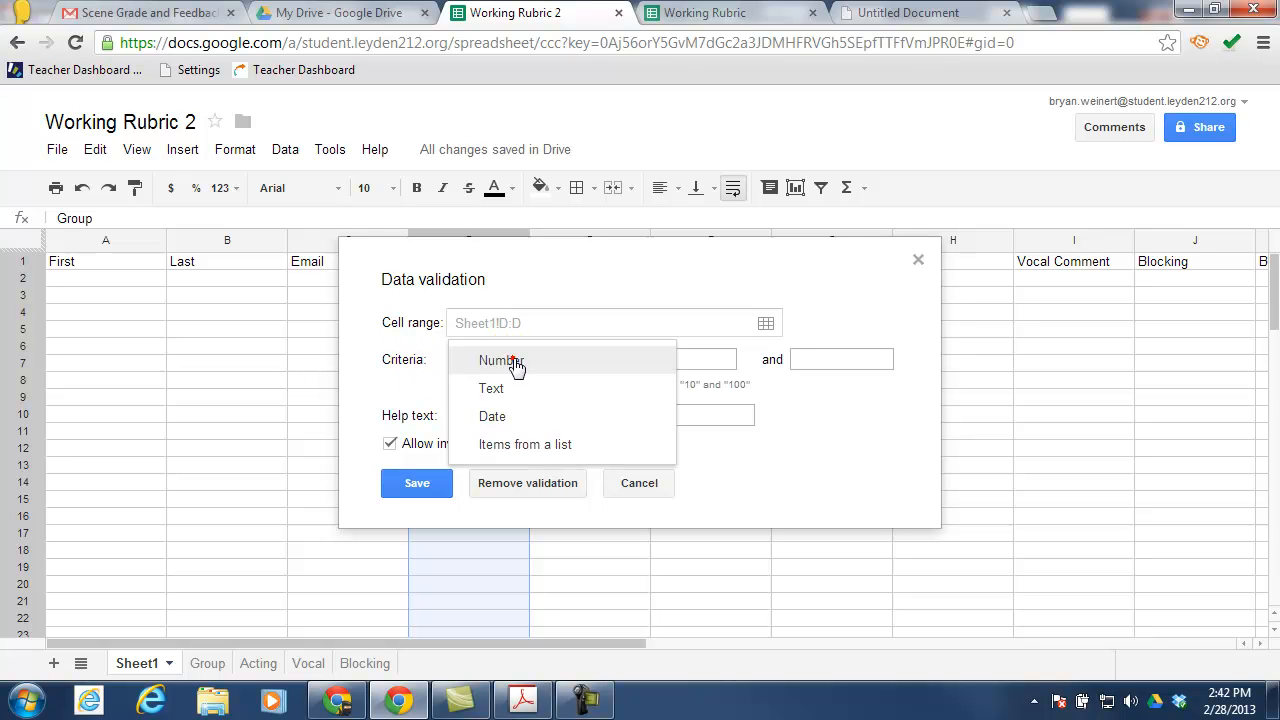
{"action": "left_click", "coordinate": [538, 450]}
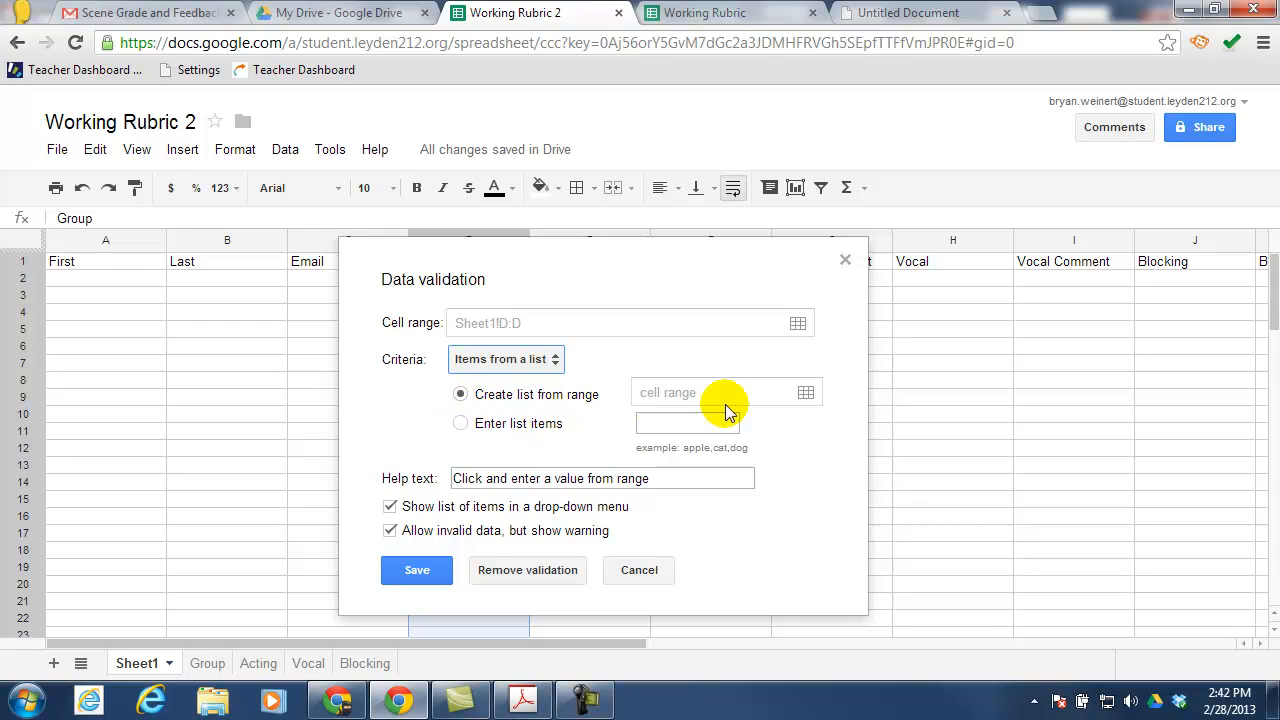
{"action": "left_click", "coordinate": [806, 394]}
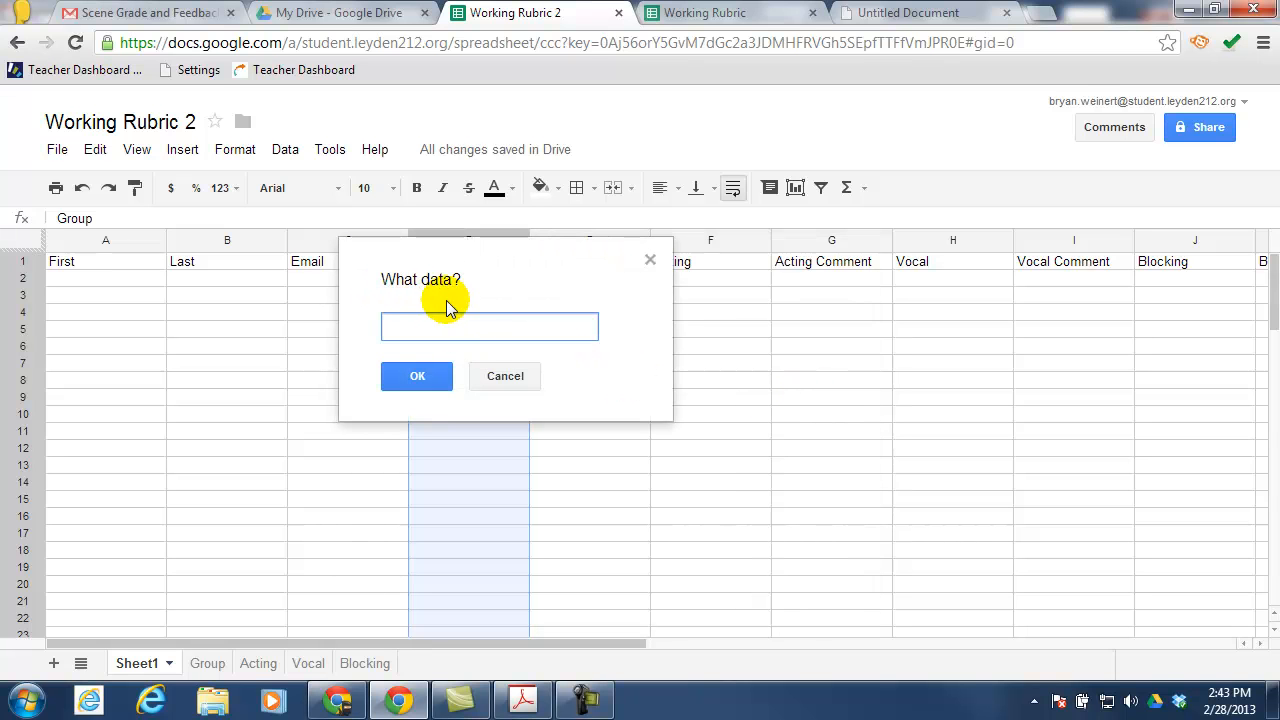
{"action": "left_click", "coordinate": [206, 664]}
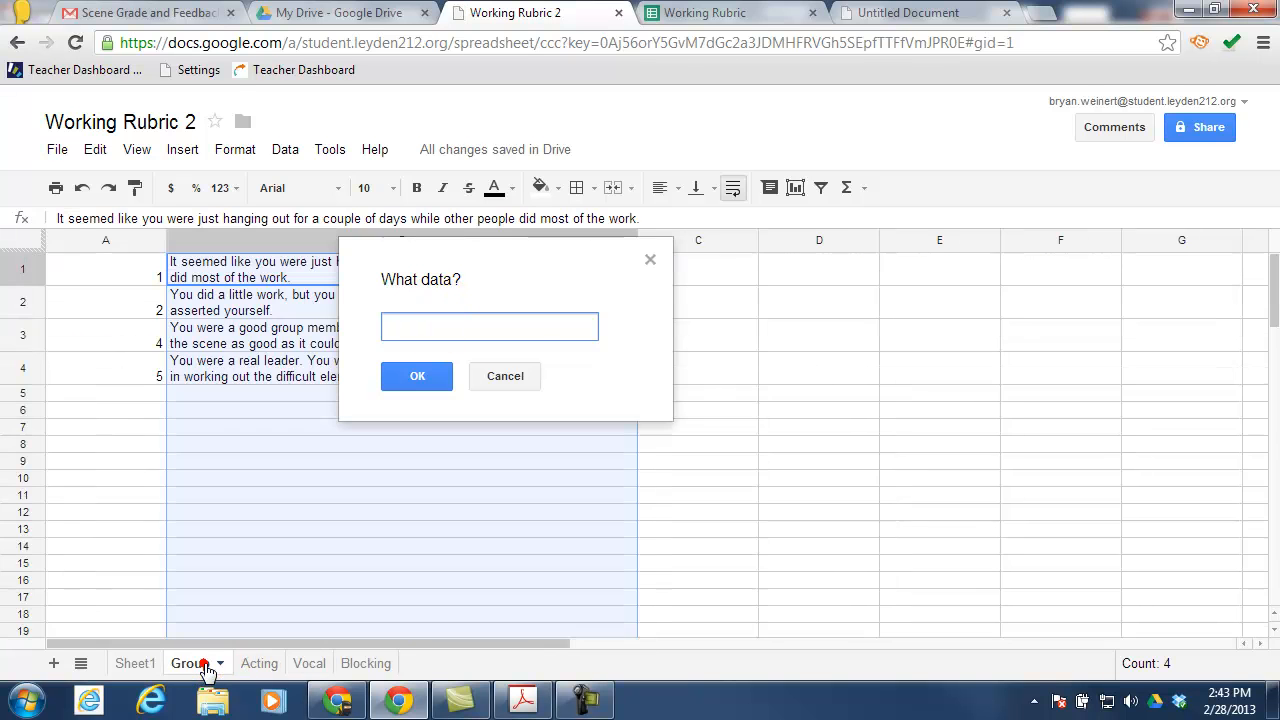
{"action": "left_click", "coordinate": [97, 240]}
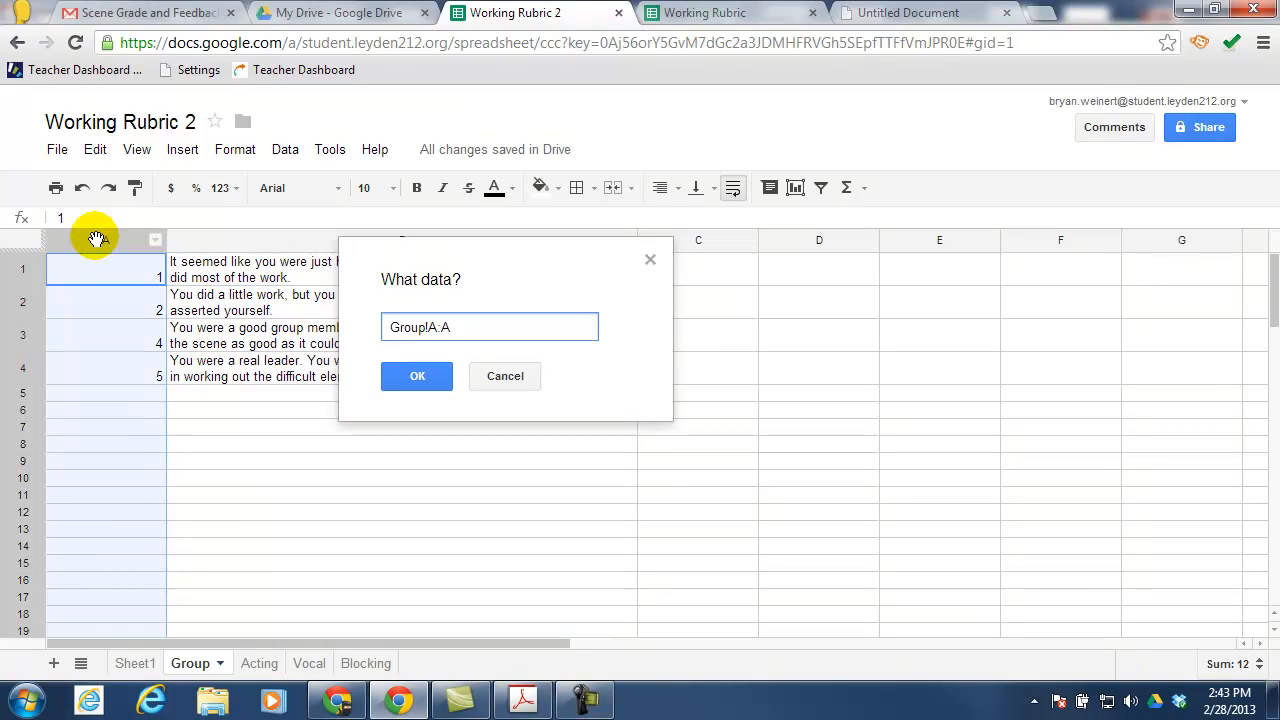
{"action": "left_click", "coordinate": [408, 376]}
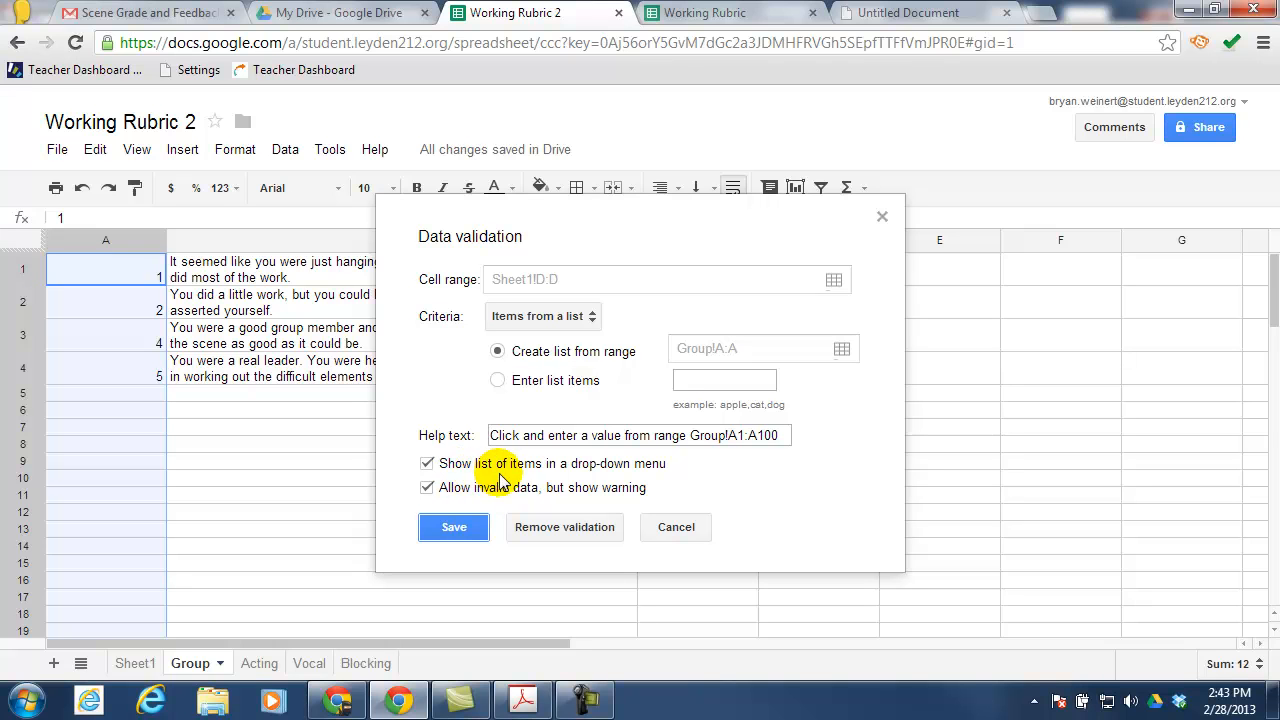
{"action": "left_click", "coordinate": [460, 527]}
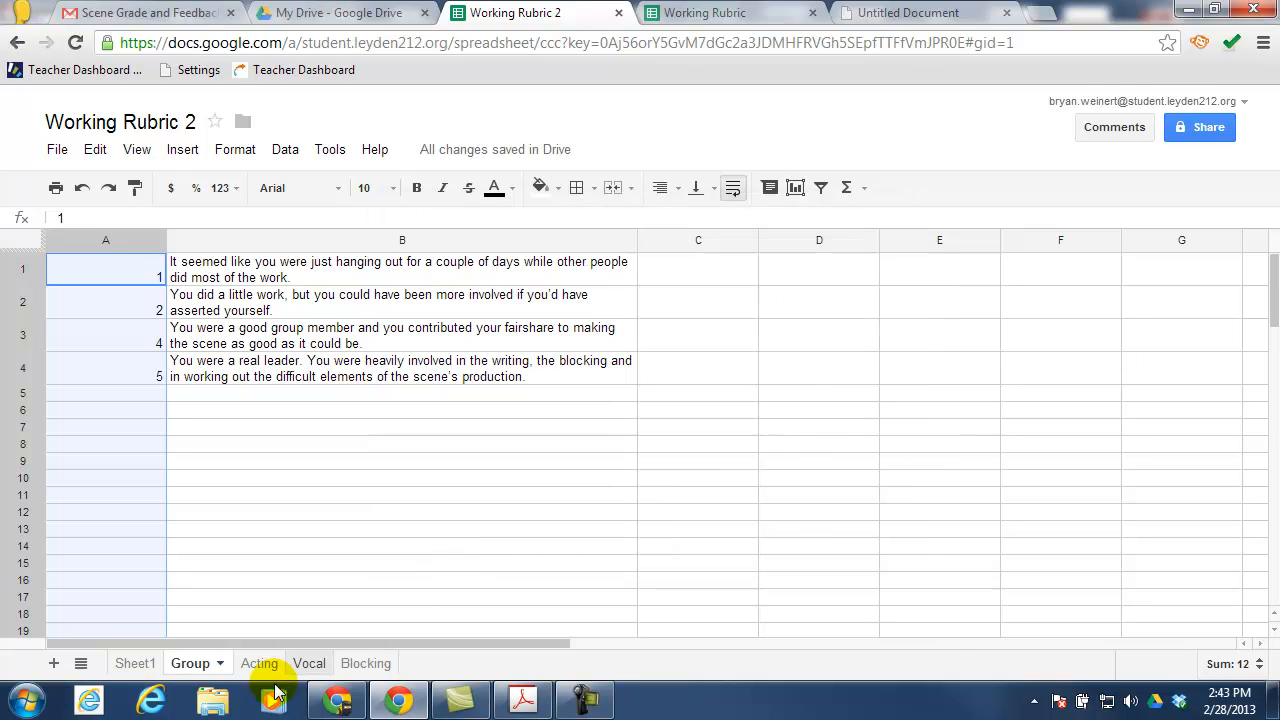
On Sheet1, check that the D5 and D2 dropdowns offer the scores 1, 2, 4 and 5
{"action": "left_click", "coordinate": [133, 665]}
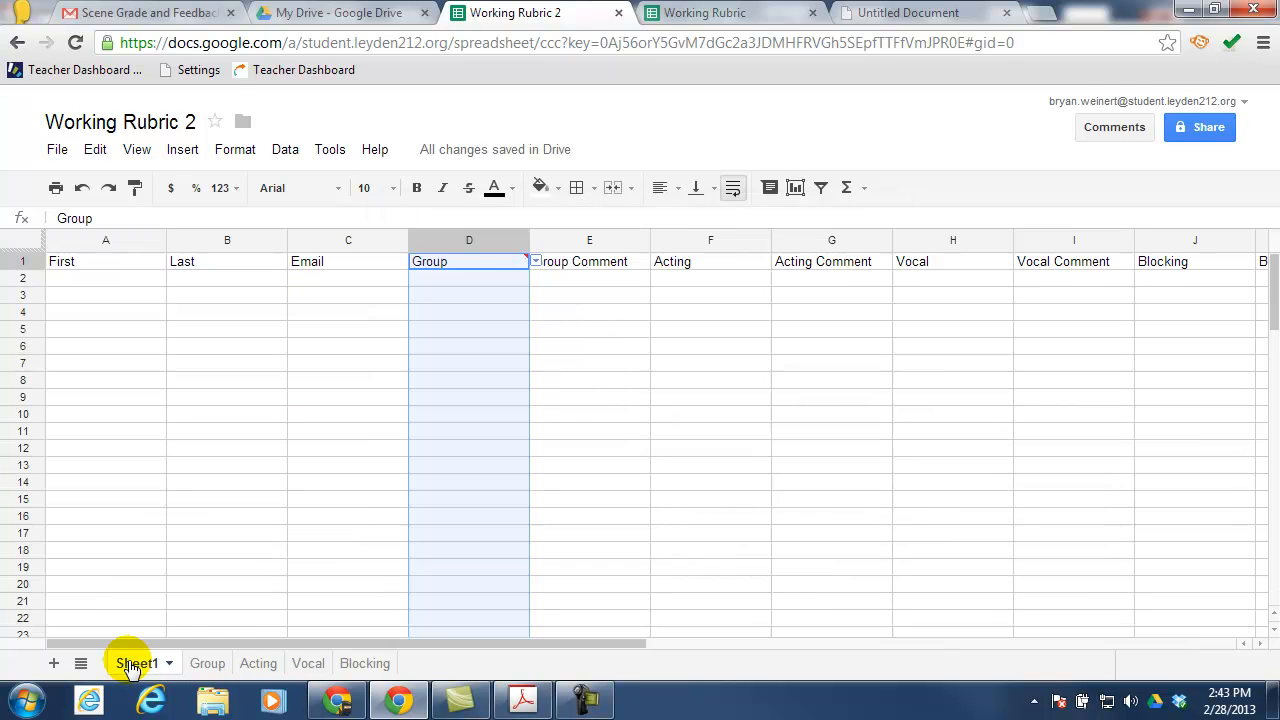
{"action": "left_click", "coordinate": [455, 283]}
{"action": "left_click", "coordinate": [452, 295]}
{"action": "left_click", "coordinate": [452, 317]}
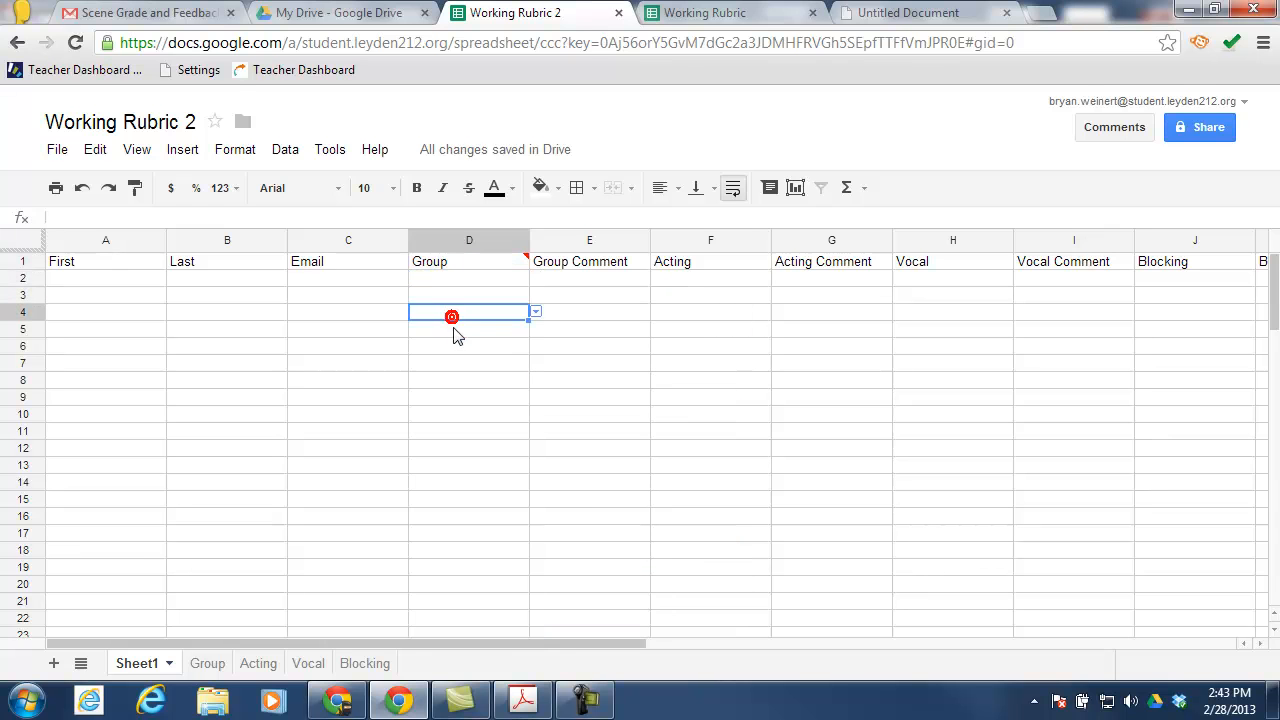
{"action": "left_click", "coordinate": [452, 332]}
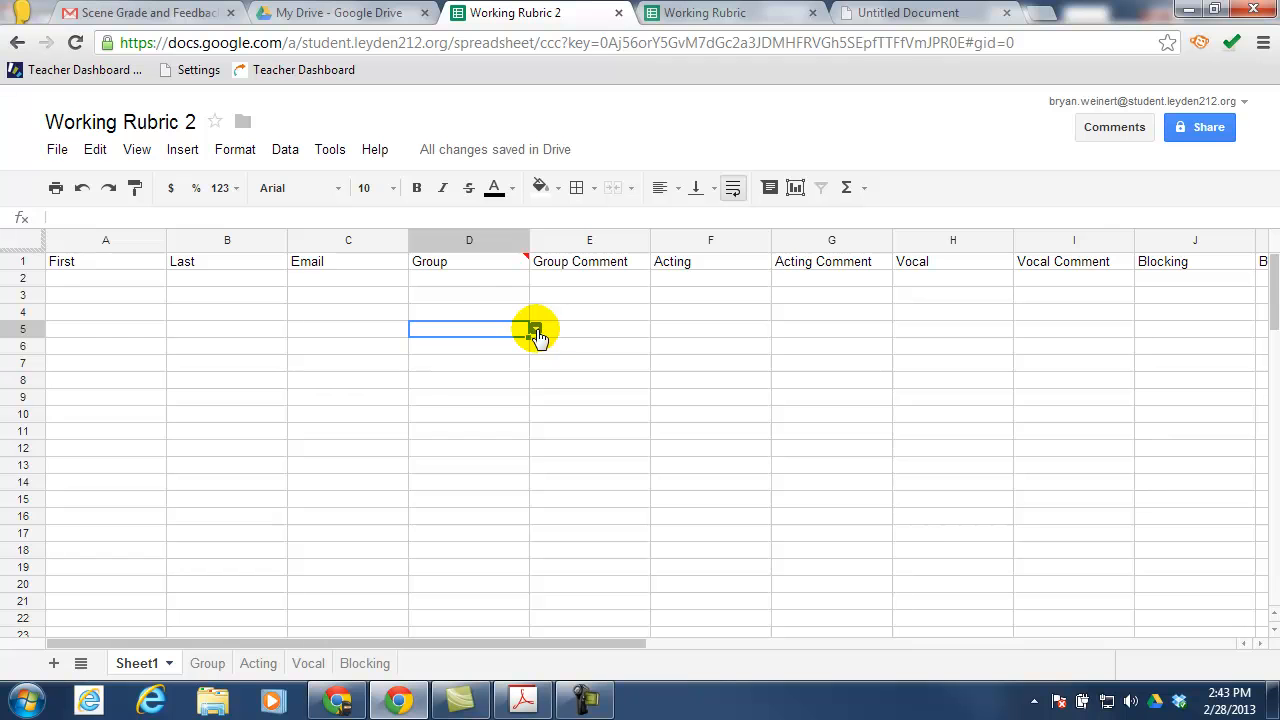
{"action": "left_click", "coordinate": [535, 331]}
{"action": "left_click", "coordinate": [484, 281]}
{"action": "left_click", "coordinate": [536, 279]}
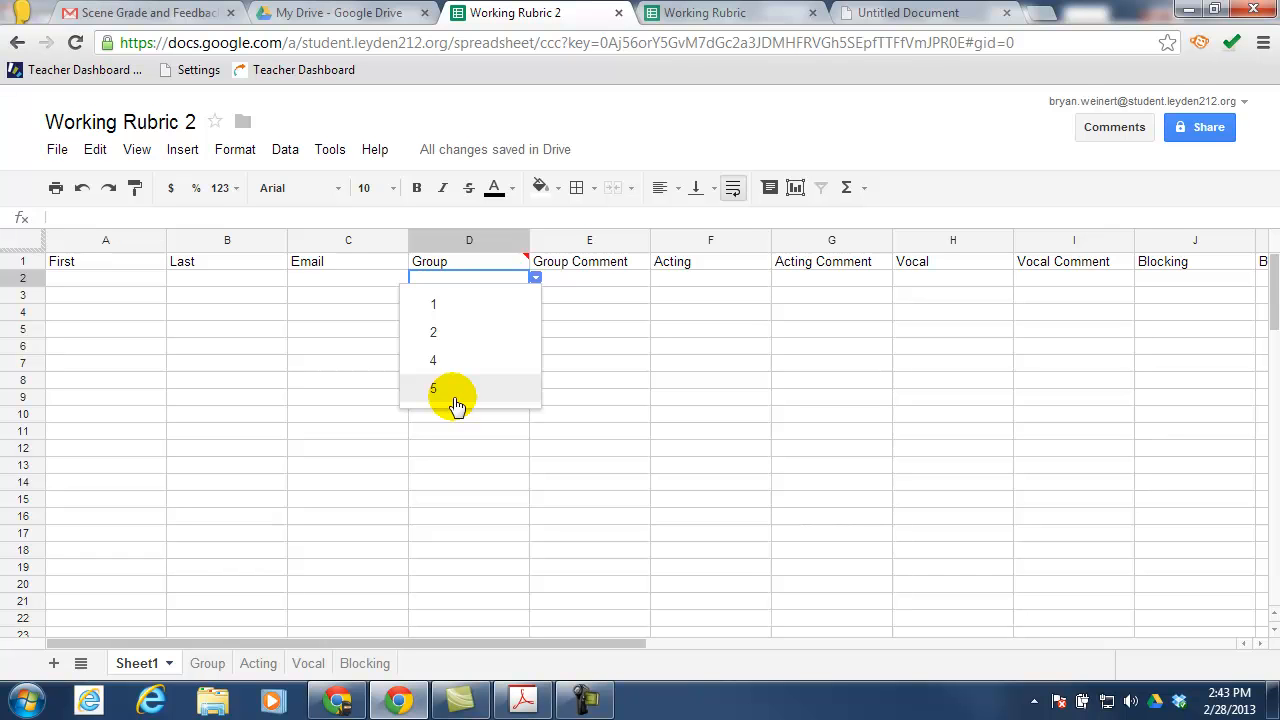
{"action": "left_click", "coordinate": [450, 240]}
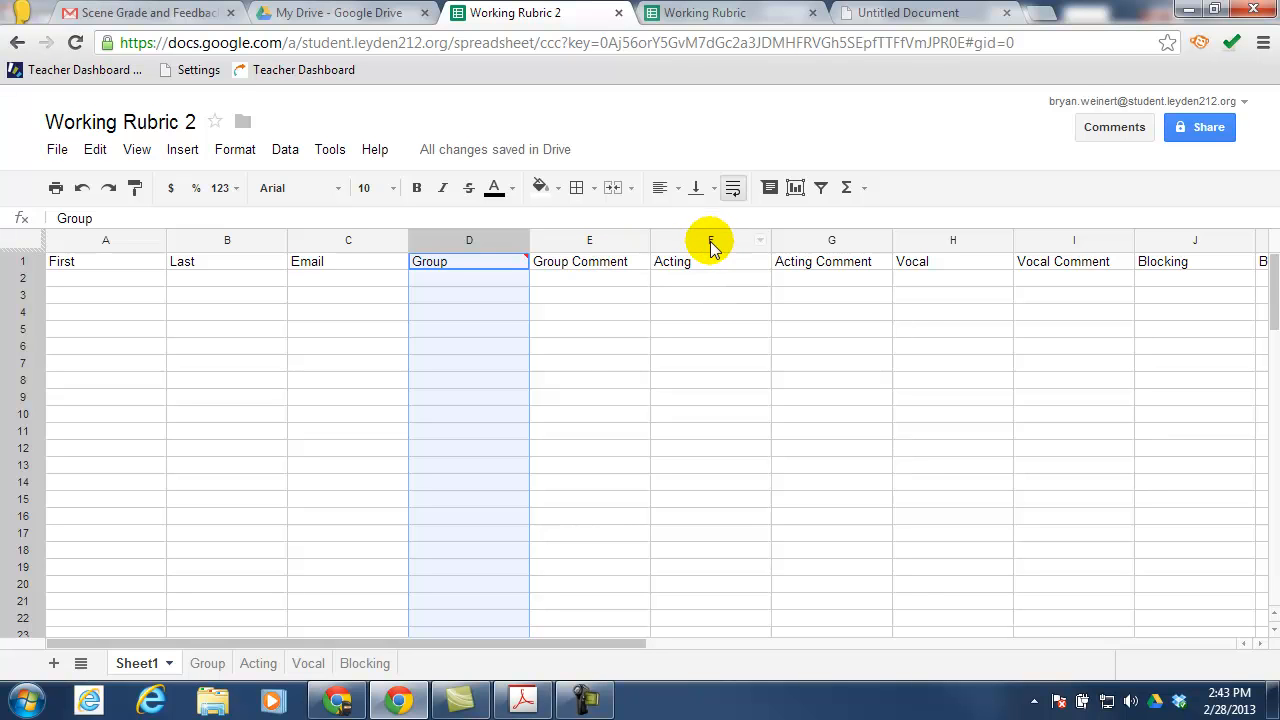
Validate column F against items from the list Acting!A:A, then go back to Sheet1
{"action": "right_click", "coordinate": [710, 245]}
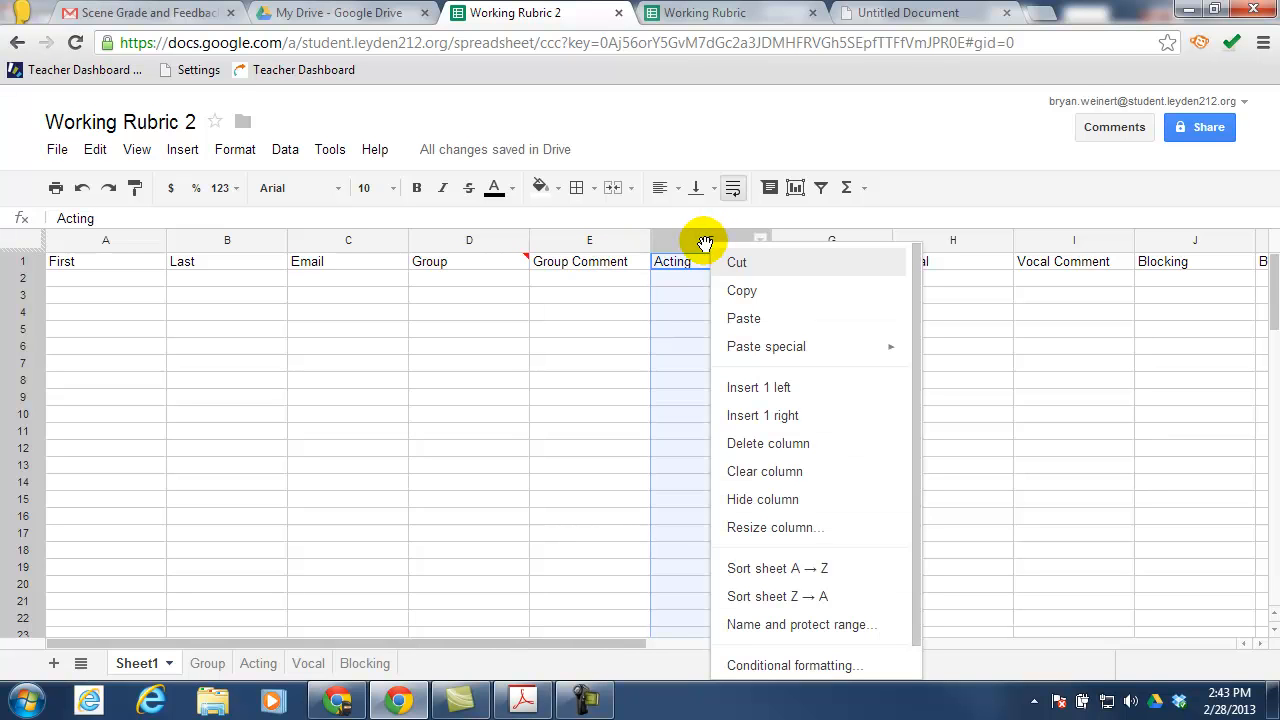
{"action": "scroll", "coordinate": [925, 662], "scroll_direction": "down", "scroll_amount": 1}
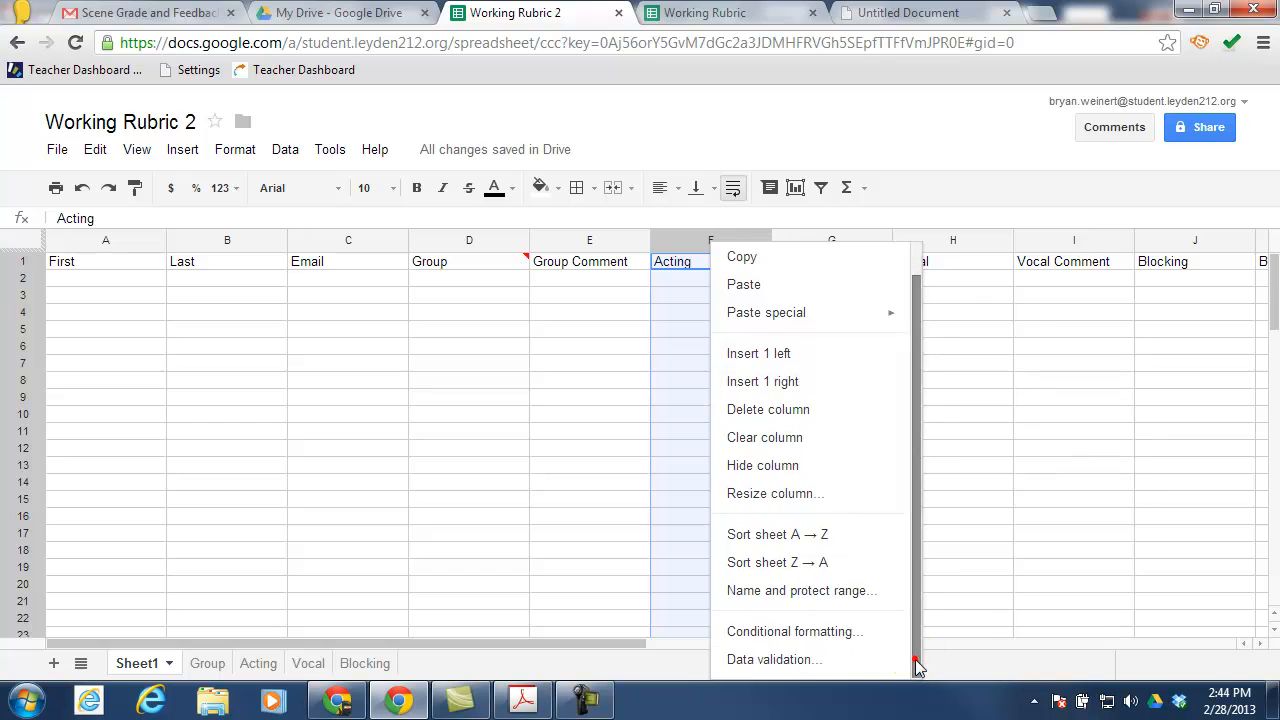
{"action": "left_click", "coordinate": [790, 662]}
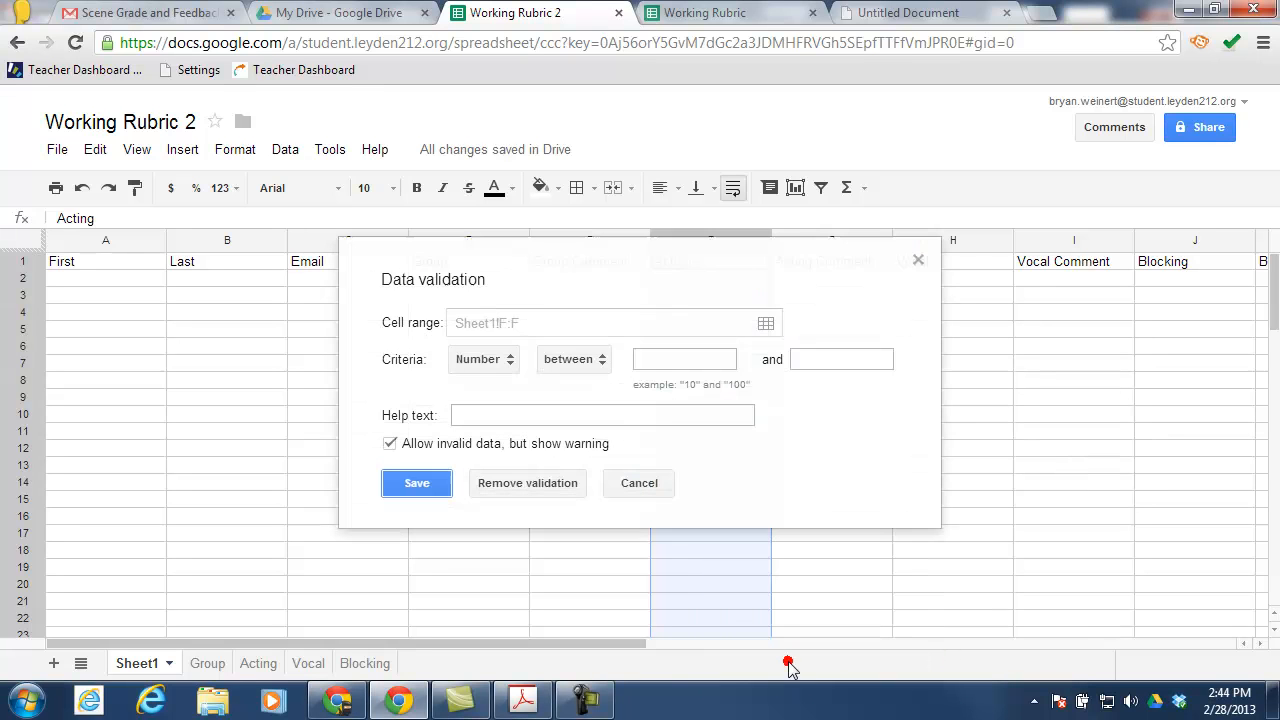
{"action": "left_click", "coordinate": [494, 362]}
{"action": "left_click", "coordinate": [508, 446]}
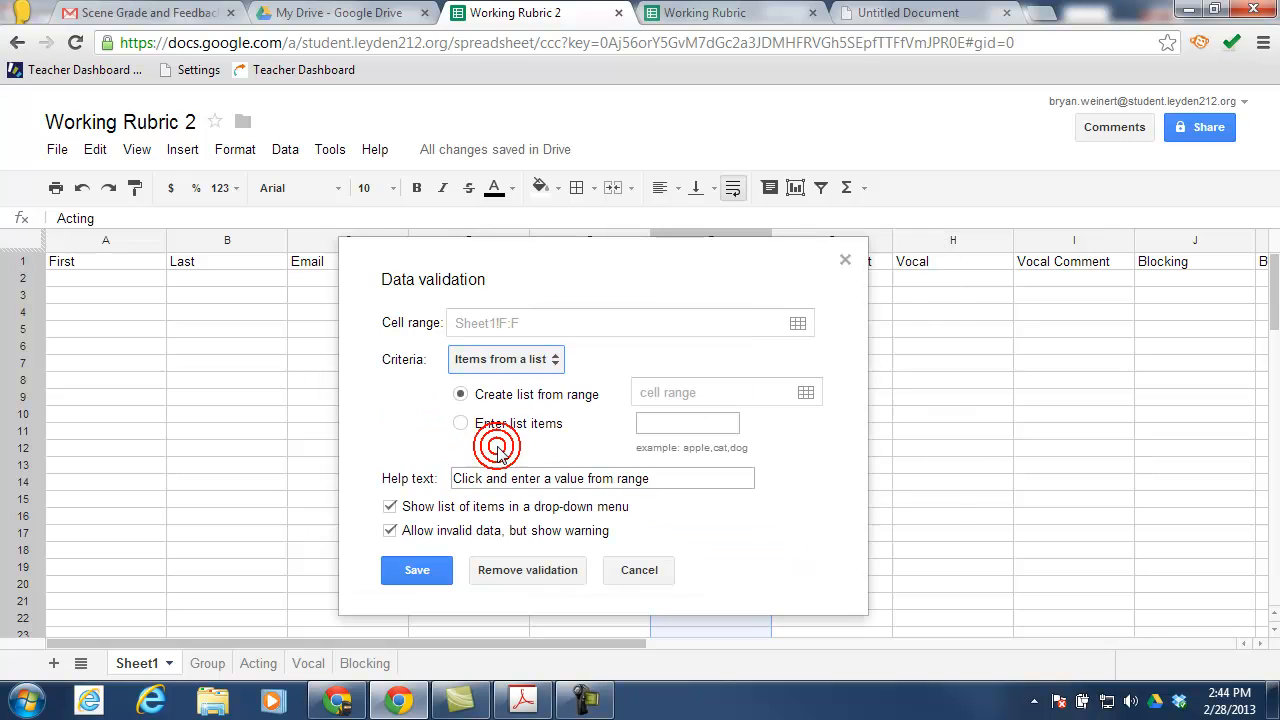
{"action": "left_click", "coordinate": [806, 393]}
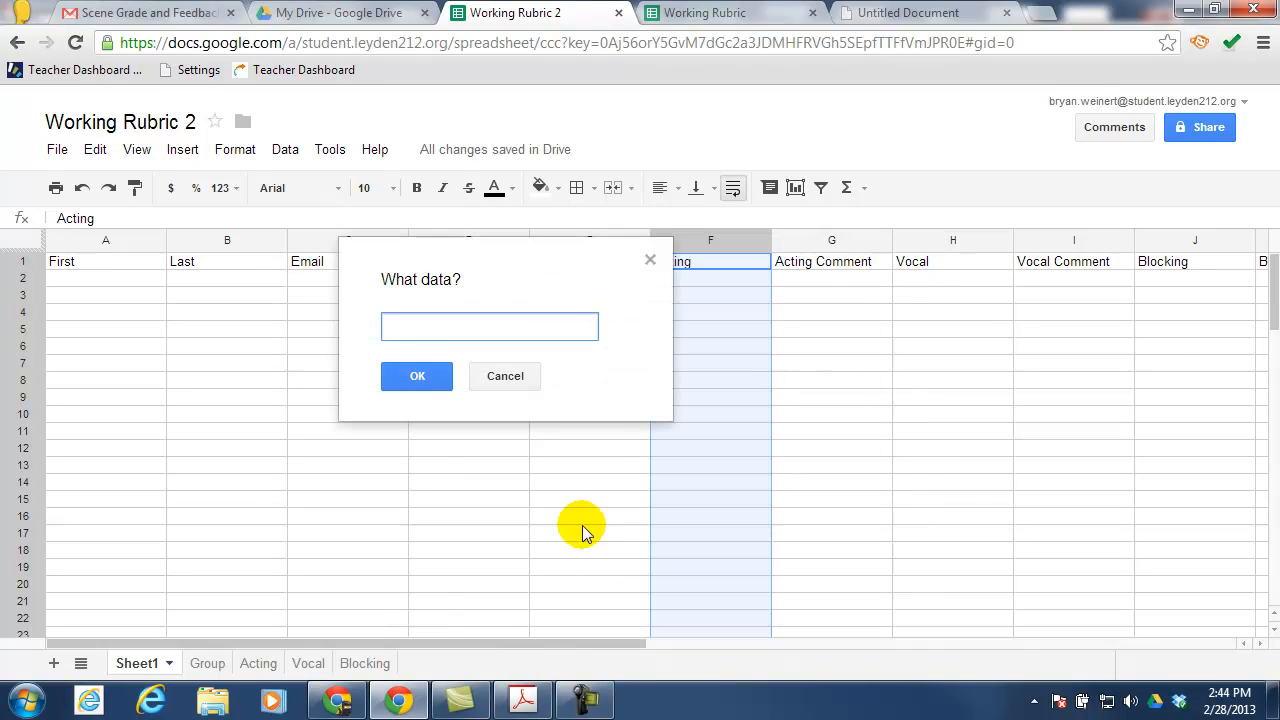
{"action": "left_click", "coordinate": [255, 668]}
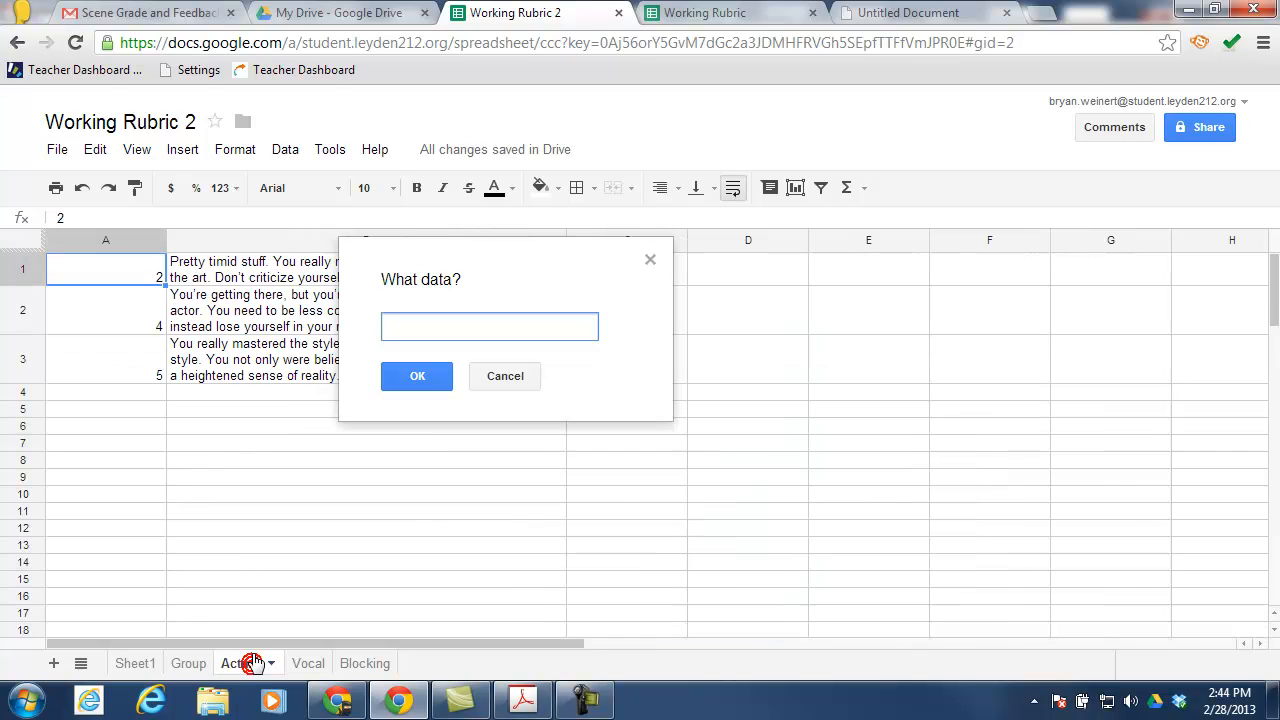
{"action": "left_click", "coordinate": [99, 242]}
{"action": "left_click", "coordinate": [412, 376]}
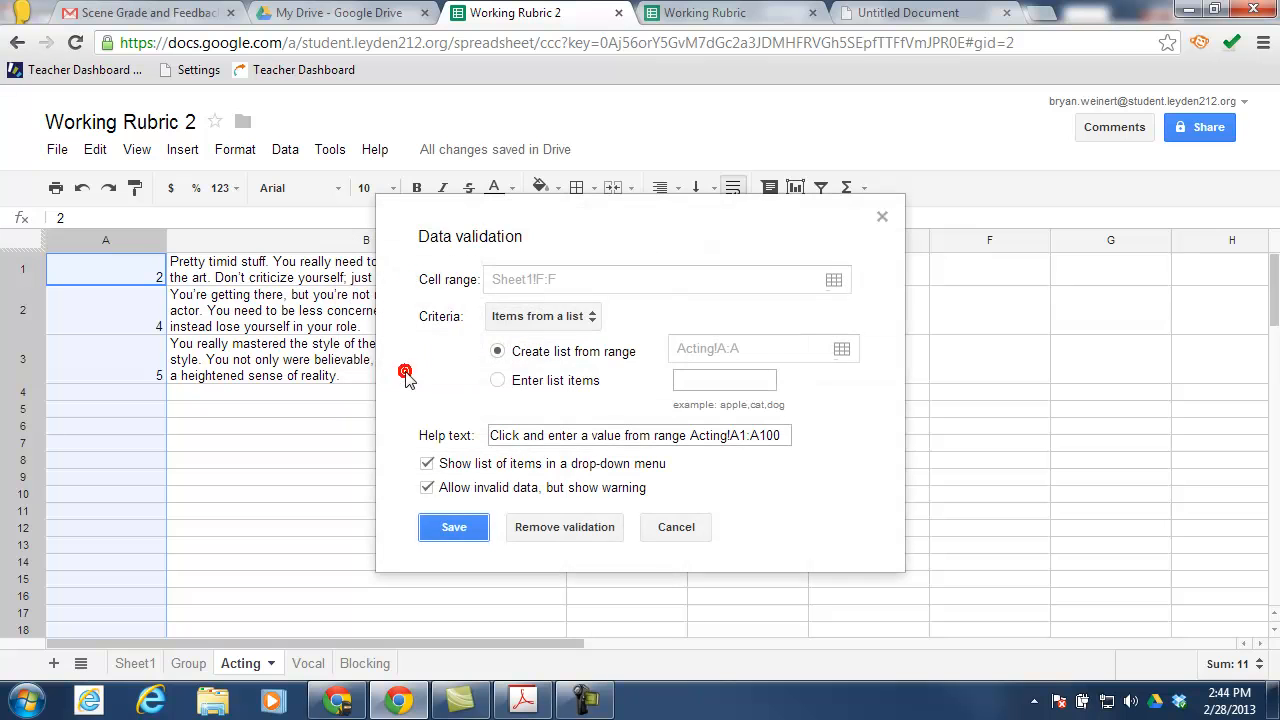
{"action": "left_click", "coordinate": [468, 532]}
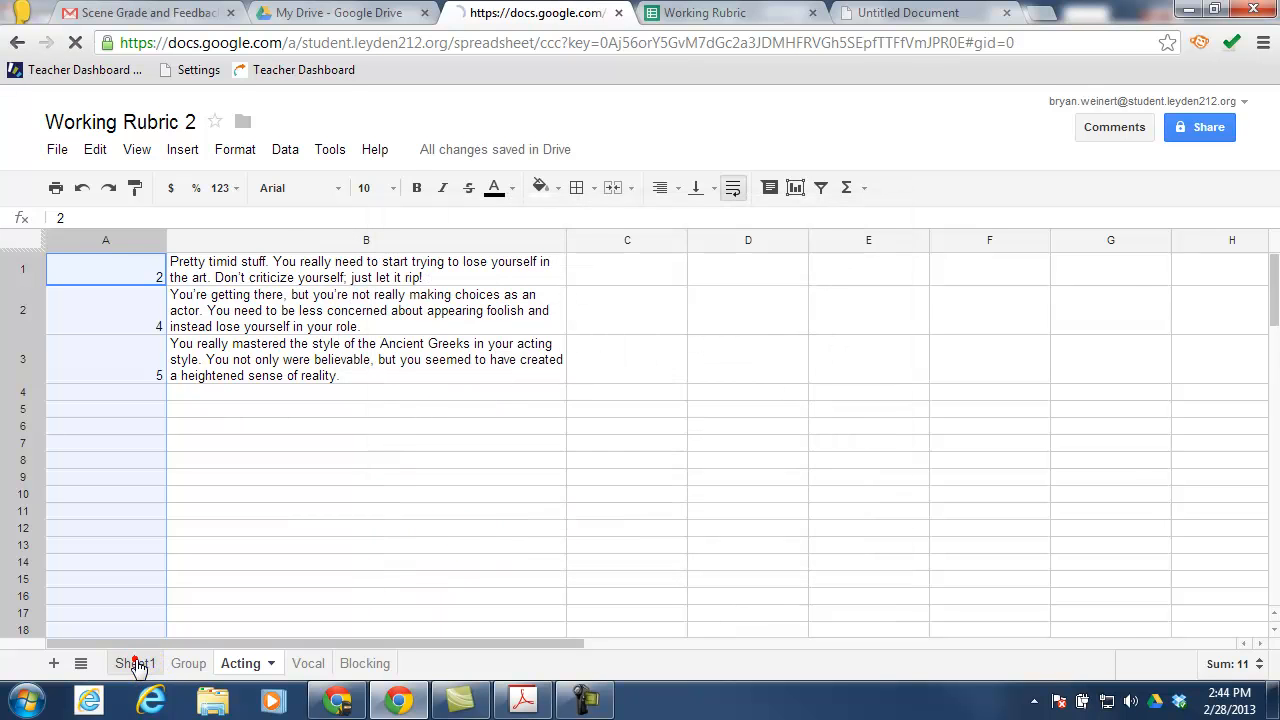
{"action": "left_click", "coordinate": [134, 663]}
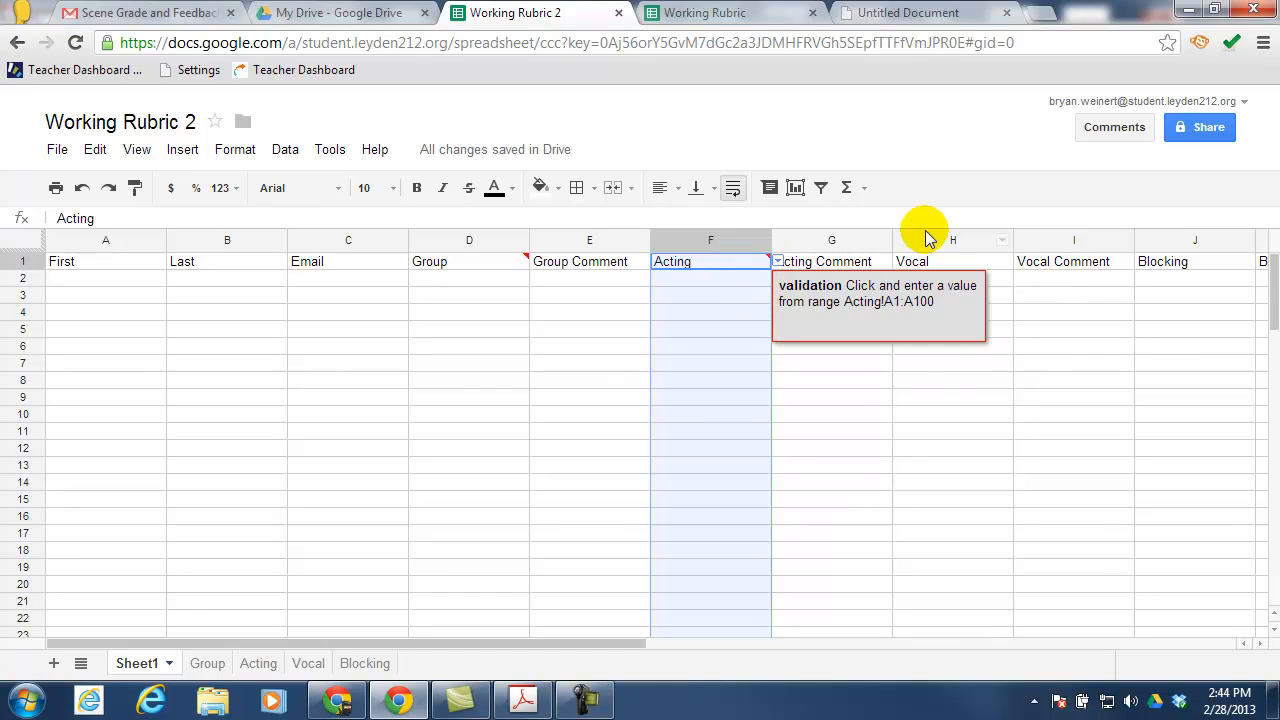
{"action": "left_click", "coordinate": [929, 241]}
Validate column H (Vocal) against items from the list Vocal!A:A
{"action": "right_click", "coordinate": [929, 241]}
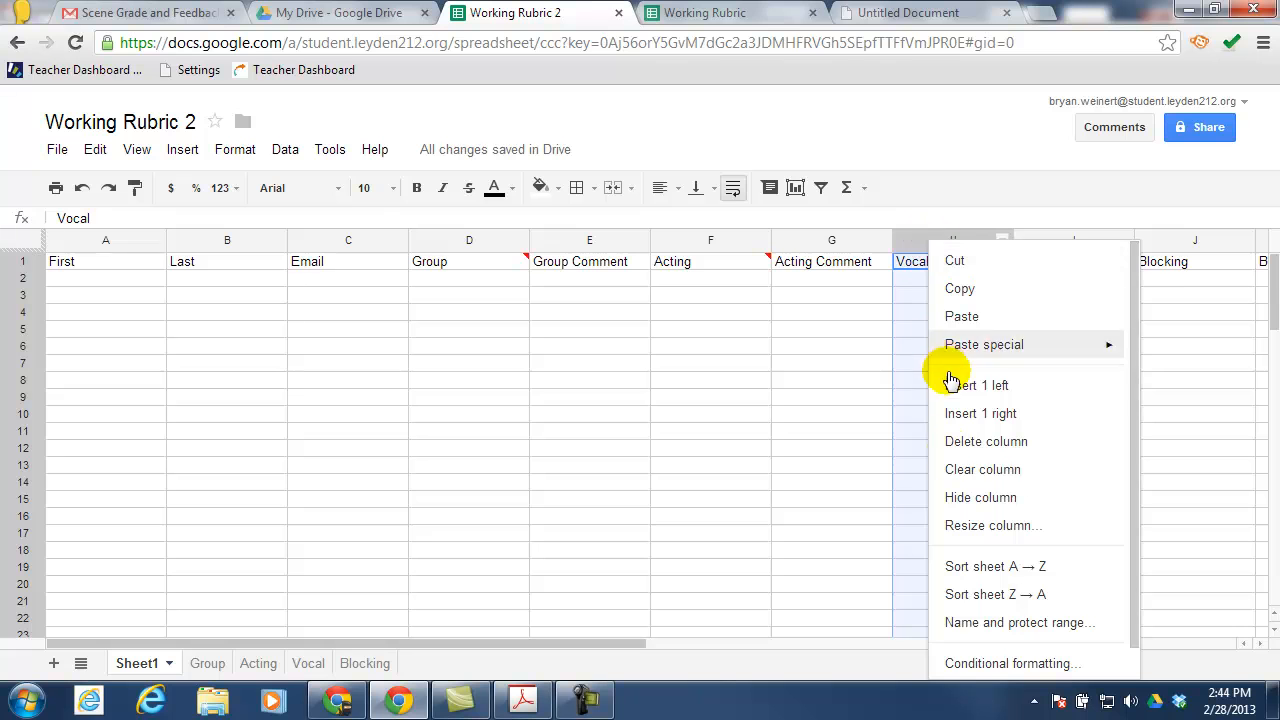
{"action": "scroll", "coordinate": [985, 630], "scroll_direction": "down", "scroll_amount": 1}
{"action": "left_click", "coordinate": [980, 652]}
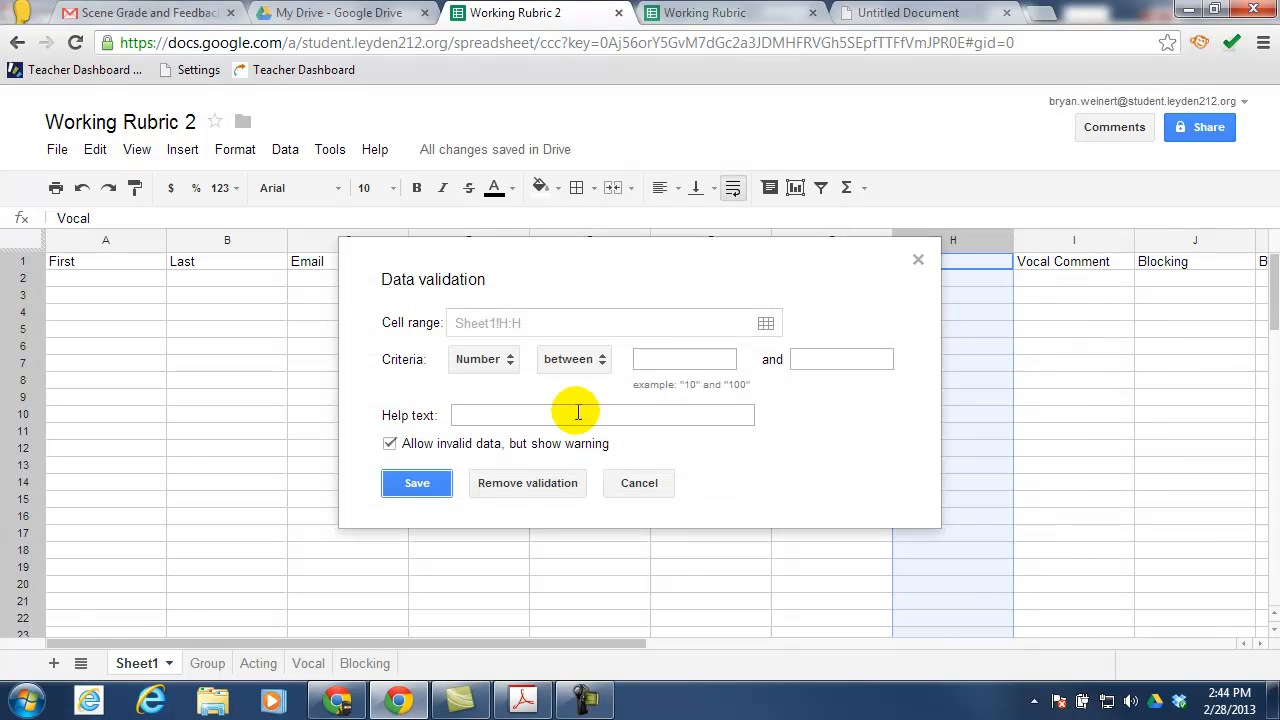
{"action": "left_click", "coordinate": [487, 359]}
{"action": "left_click", "coordinate": [503, 450]}
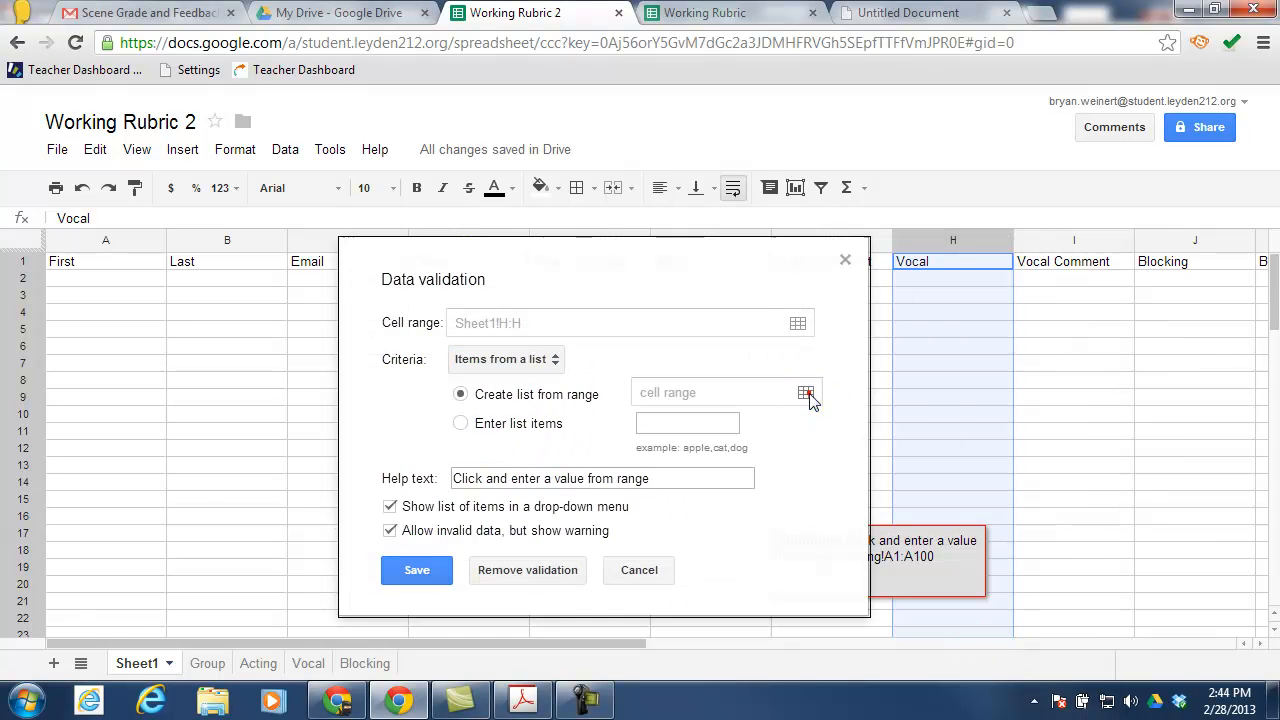
{"action": "left_click", "coordinate": [808, 399]}
{"action": "left_click", "coordinate": [308, 663]}
{"action": "left_click", "coordinate": [105, 240]}
{"action": "left_click", "coordinate": [425, 377]}
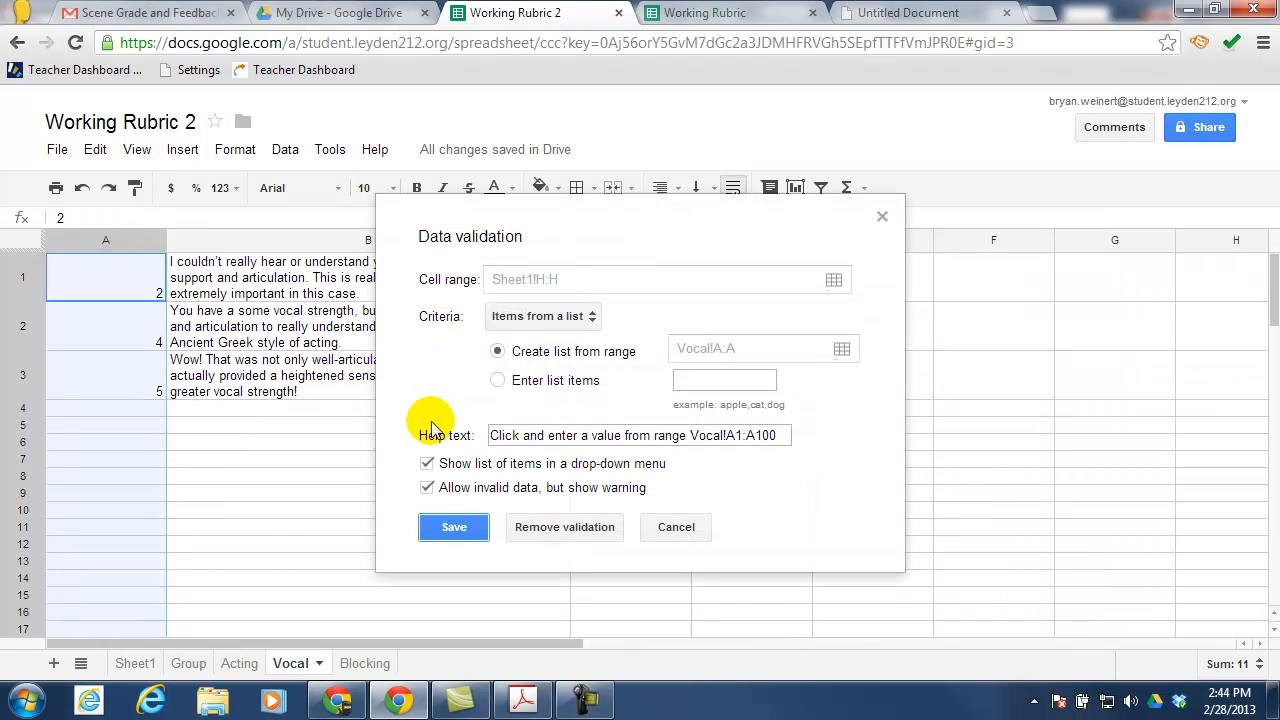
{"action": "left_click", "coordinate": [449, 527]}
{"action": "left_click", "coordinate": [135, 663]}
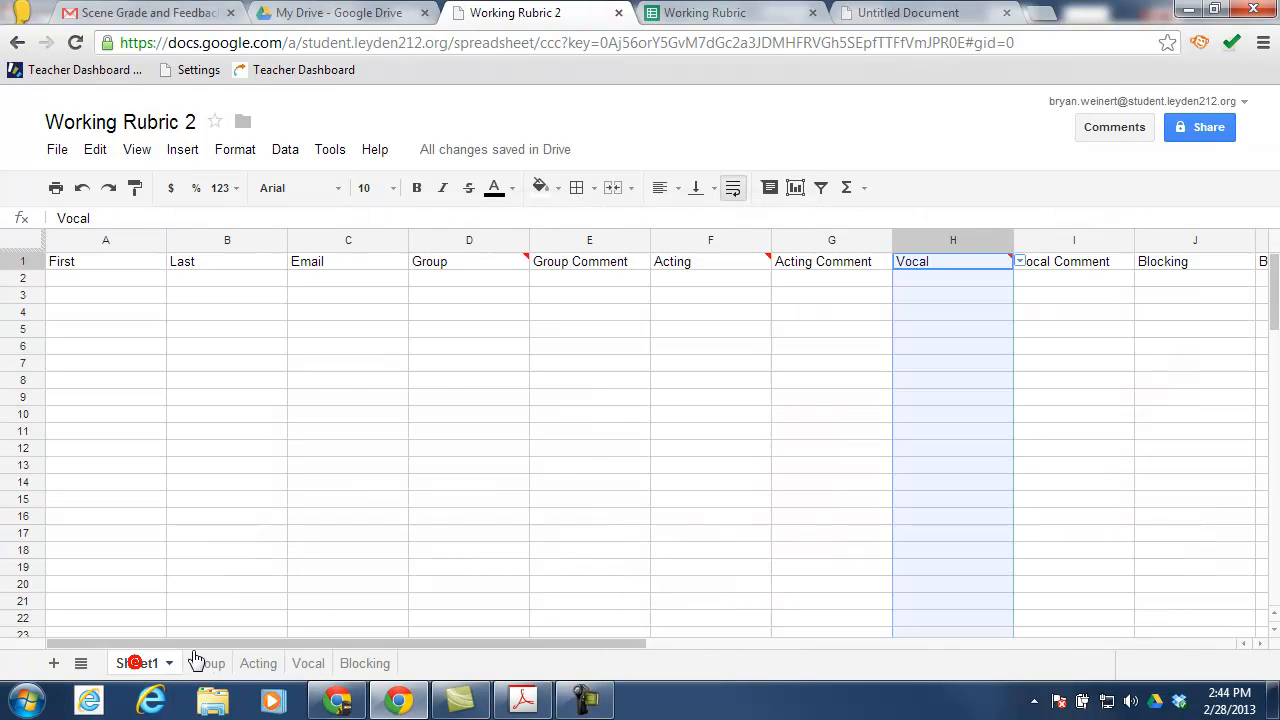
Validate column J (Blocking) against items from the list Blocking!A:A
{"action": "right_click", "coordinate": [1170, 248]}
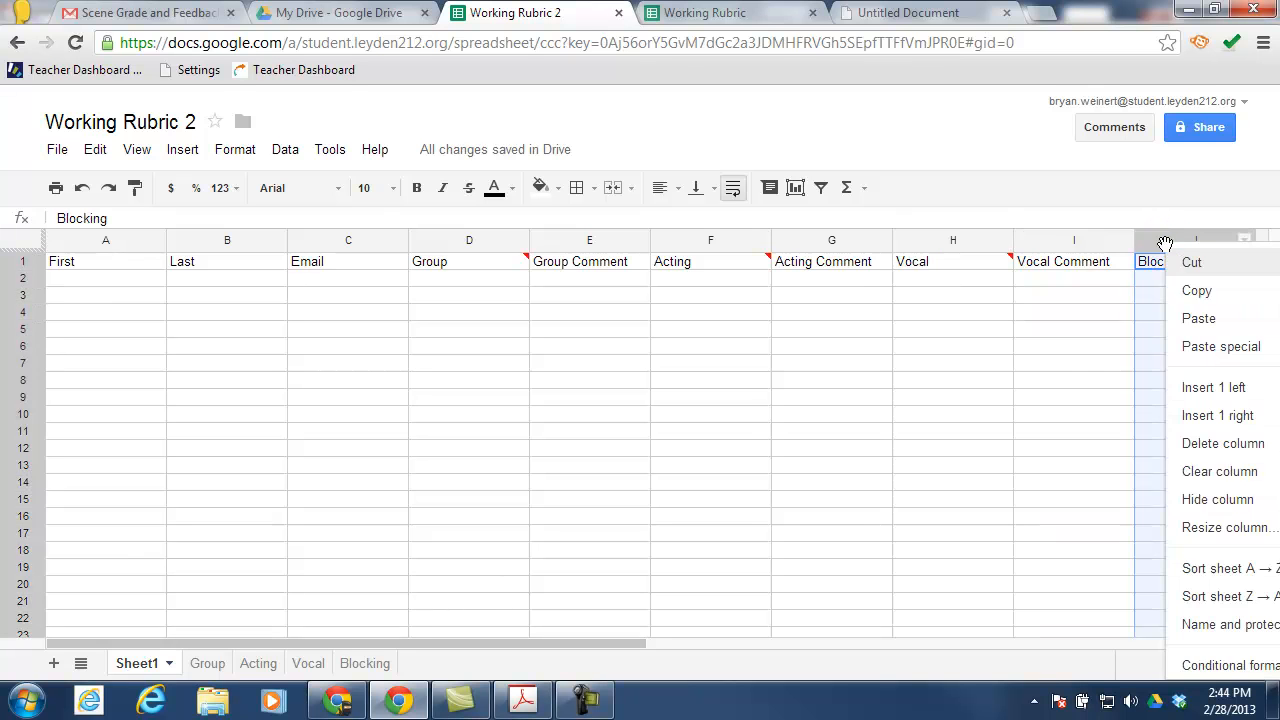
{"action": "scroll", "coordinate": [1190, 540], "scroll_direction": "down", "scroll_amount": 1}
{"action": "left_click", "coordinate": [1205, 660]}
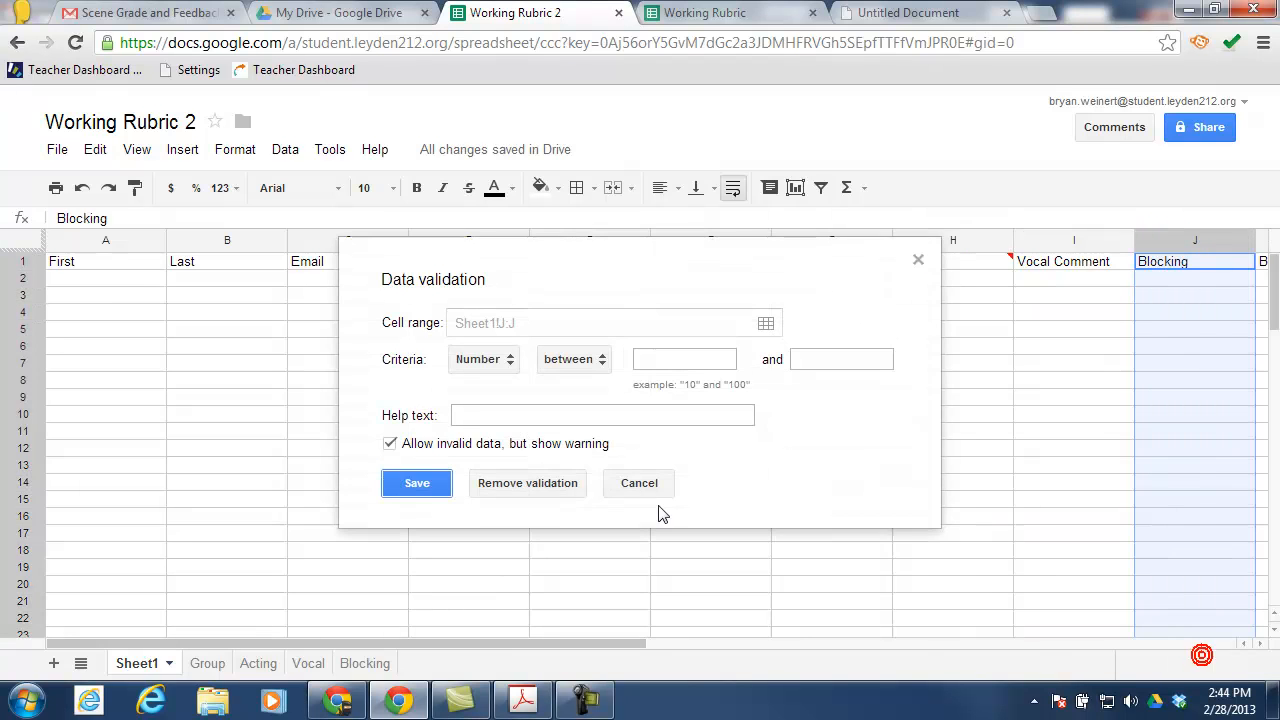
{"action": "left_click", "coordinate": [495, 360]}
{"action": "left_click", "coordinate": [515, 443]}
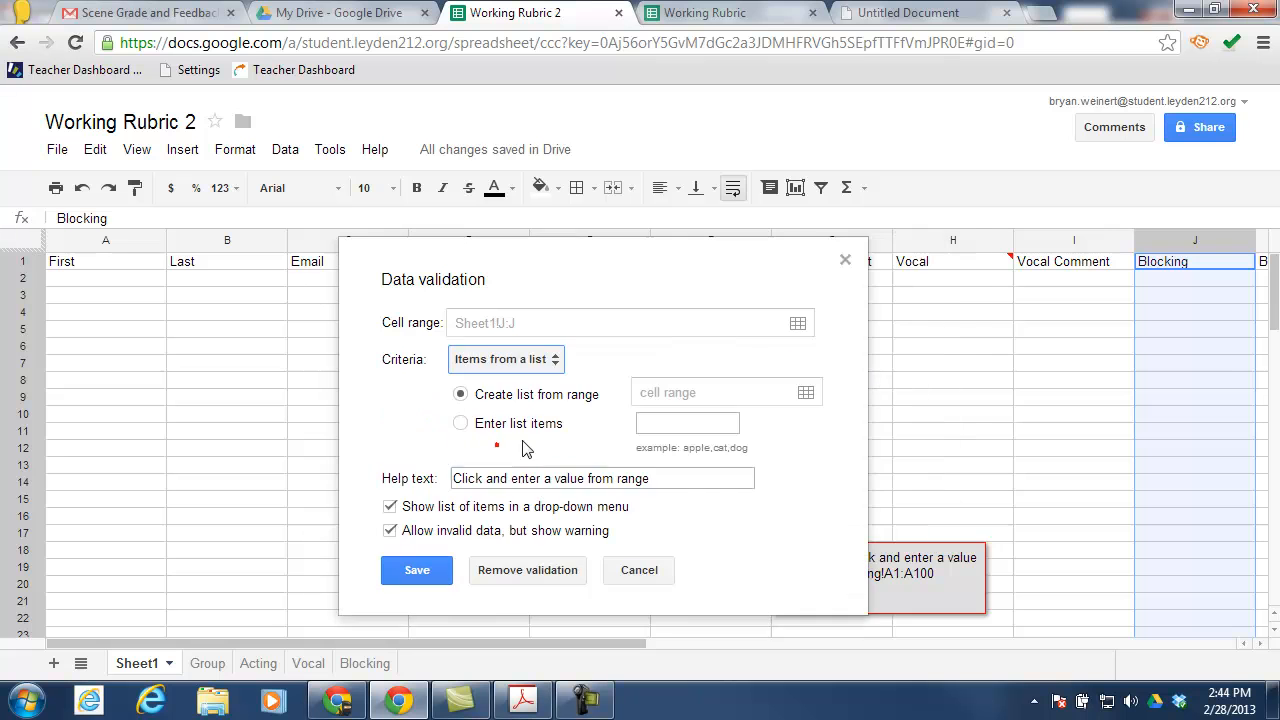
{"action": "left_click", "coordinate": [806, 392]}
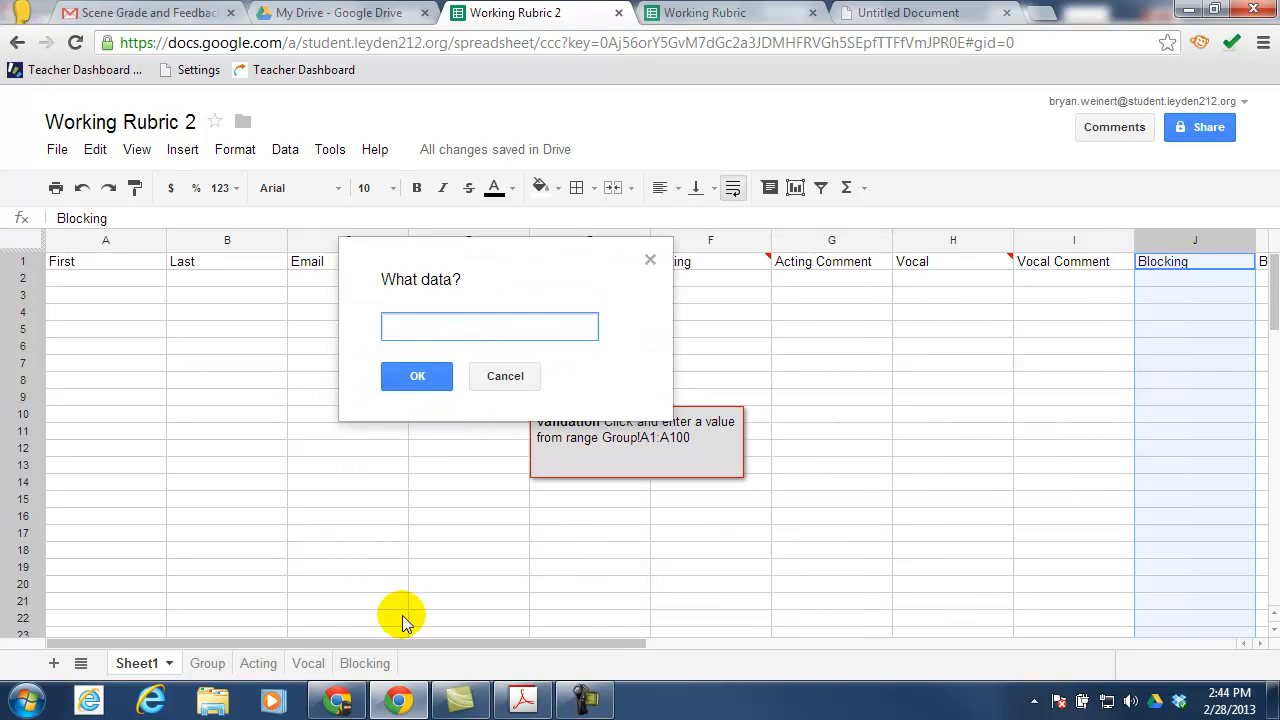
{"action": "left_click", "coordinate": [367, 664]}
{"action": "left_click", "coordinate": [109, 243]}
{"action": "left_click", "coordinate": [418, 380]}
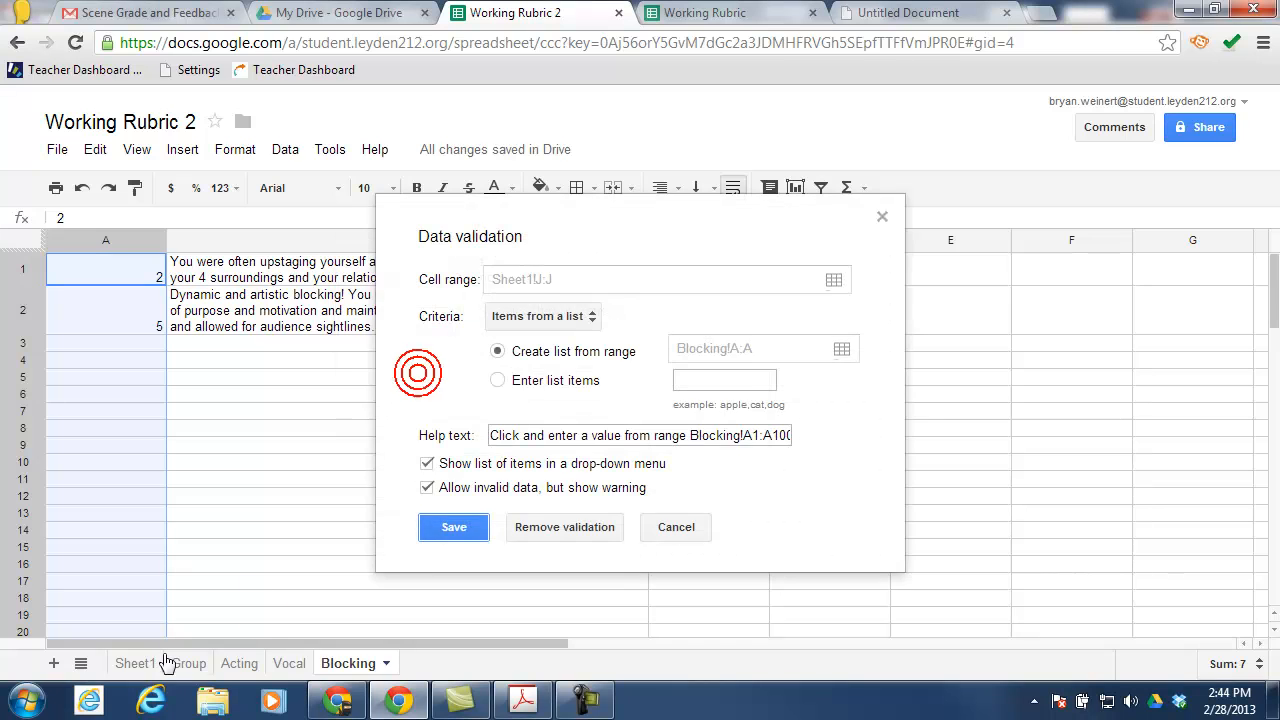
{"action": "left_click", "coordinate": [447, 524]}
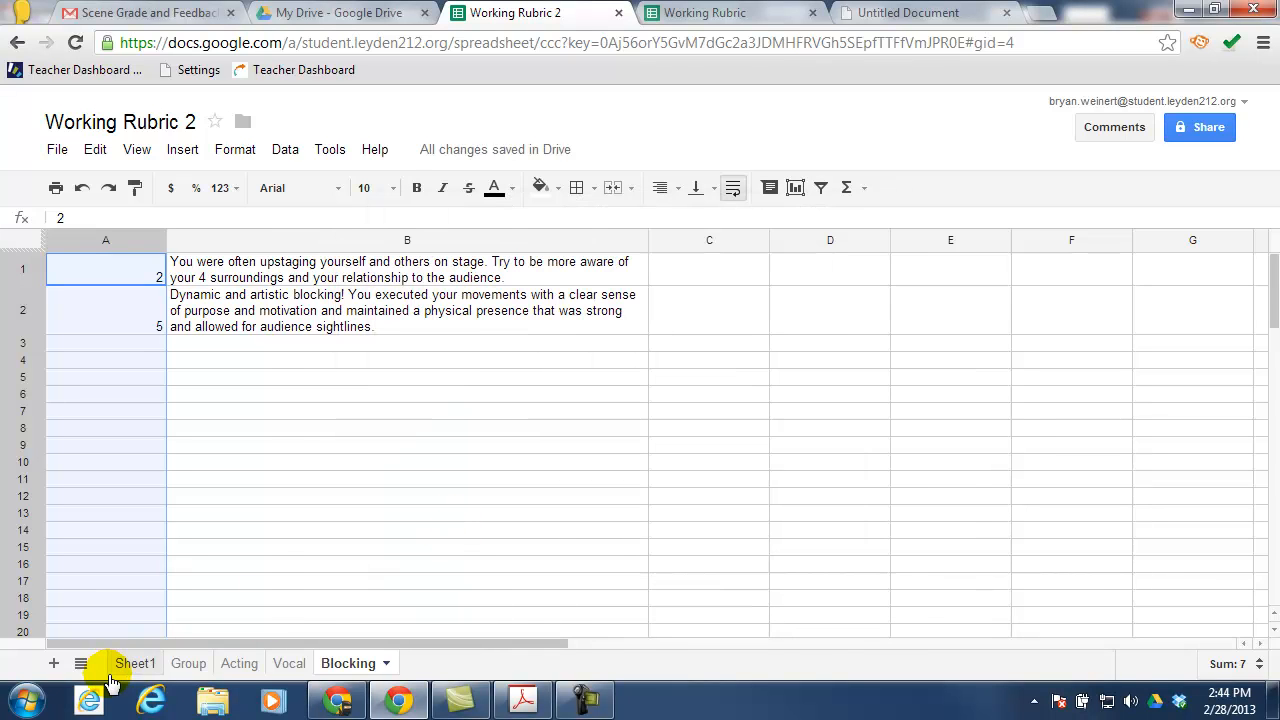
{"action": "left_click", "coordinate": [131, 665]}
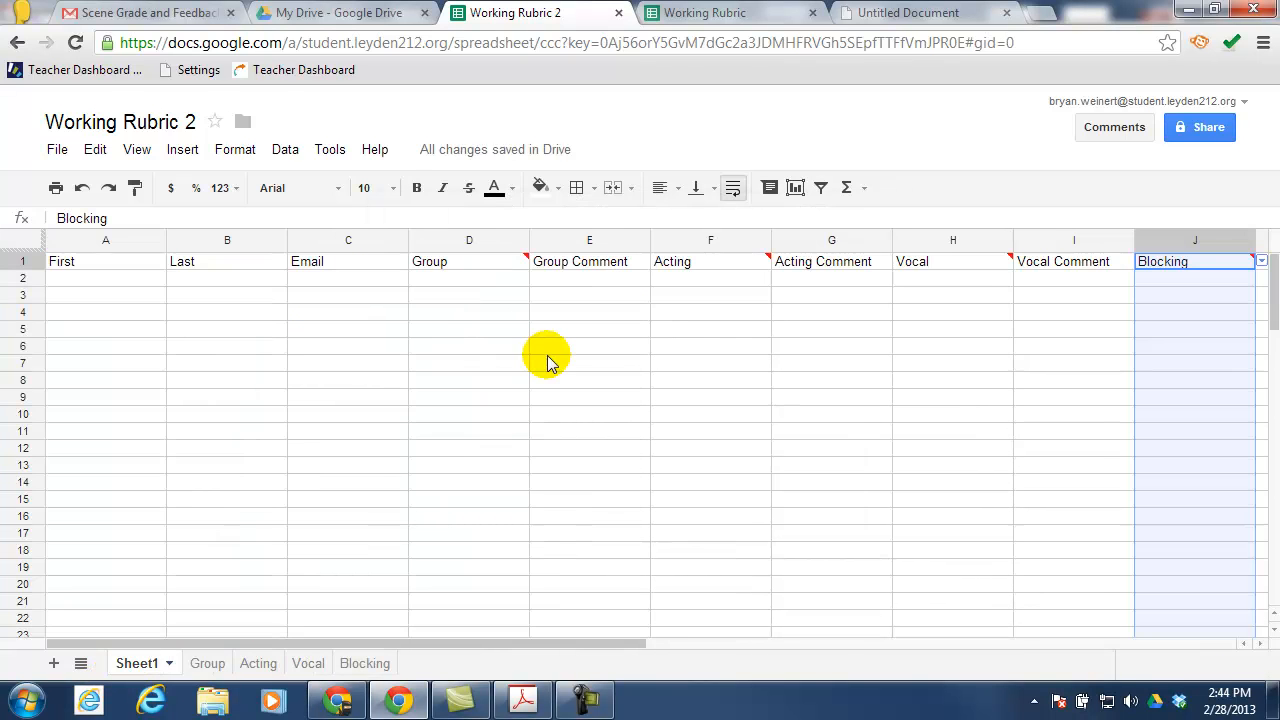
{"action": "mouse_move", "coordinate": [494, 275]}
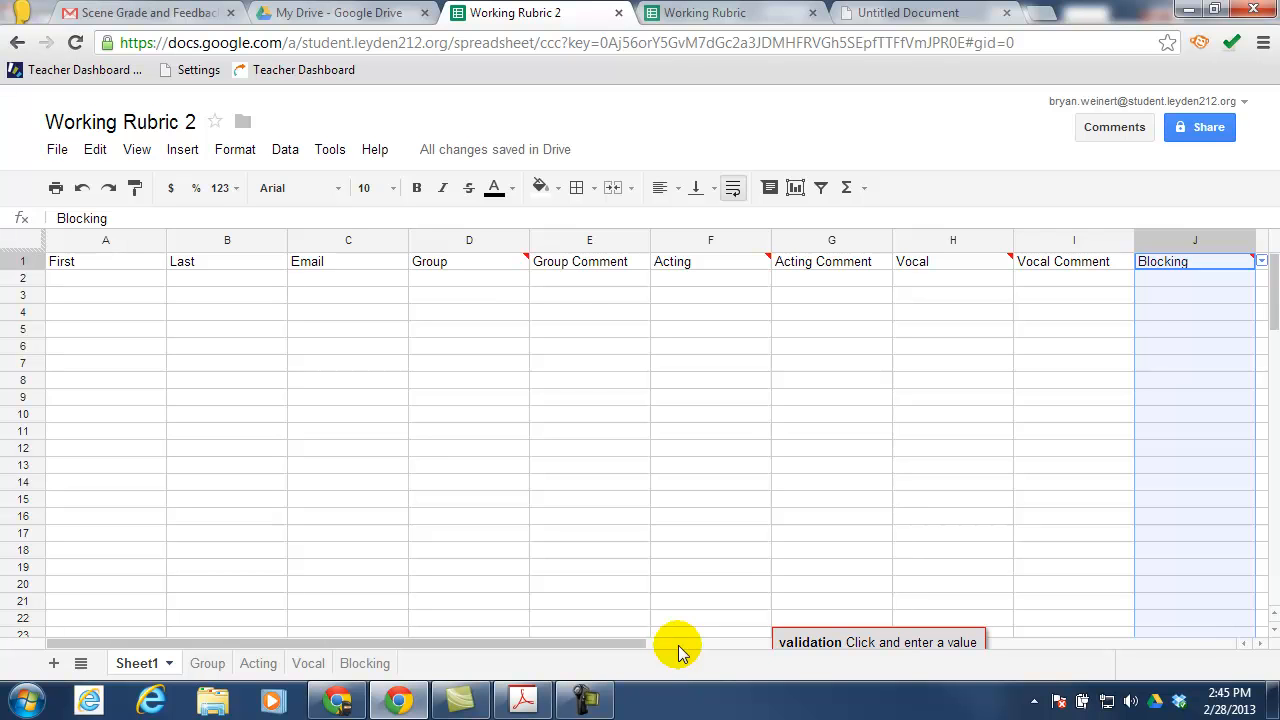
{"action": "left_click", "coordinate": [568, 284]}
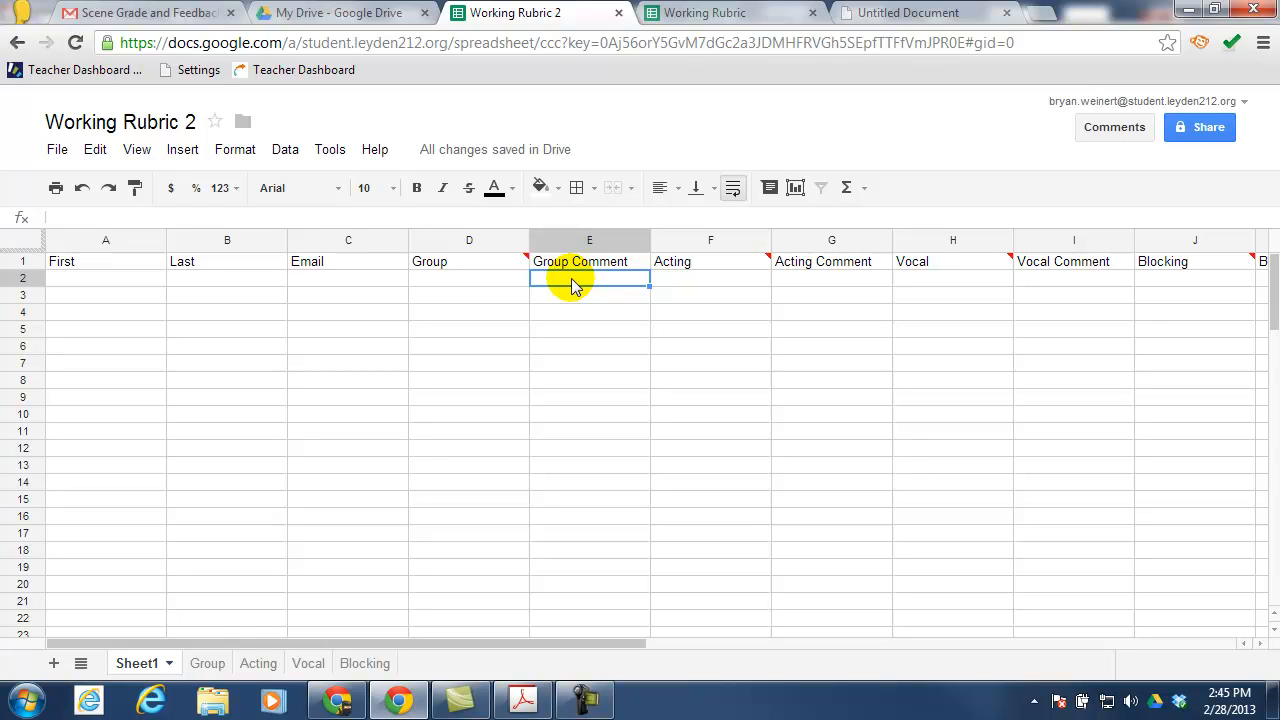
Enter =vlookup(D2,Group!A:B,2,false) in E2 to fetch the Group comment
{"action": "type", "text": "="}
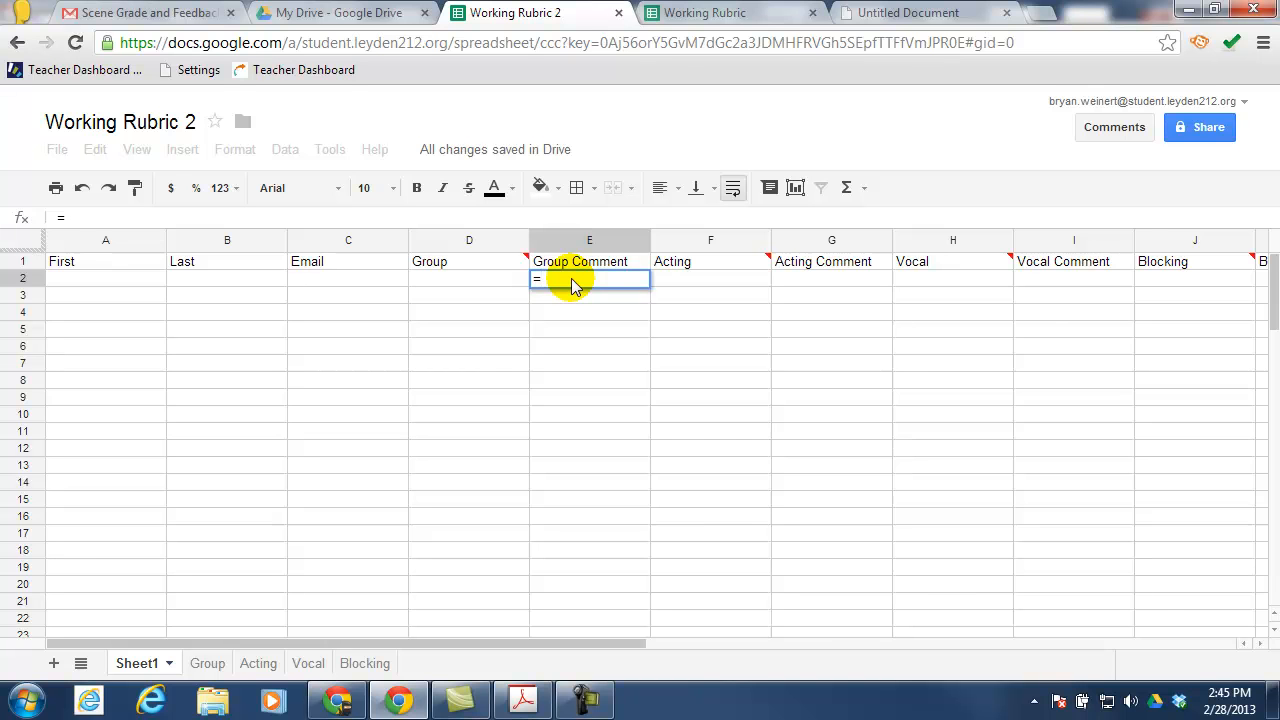
{"action": "type", "text": "vloo"}
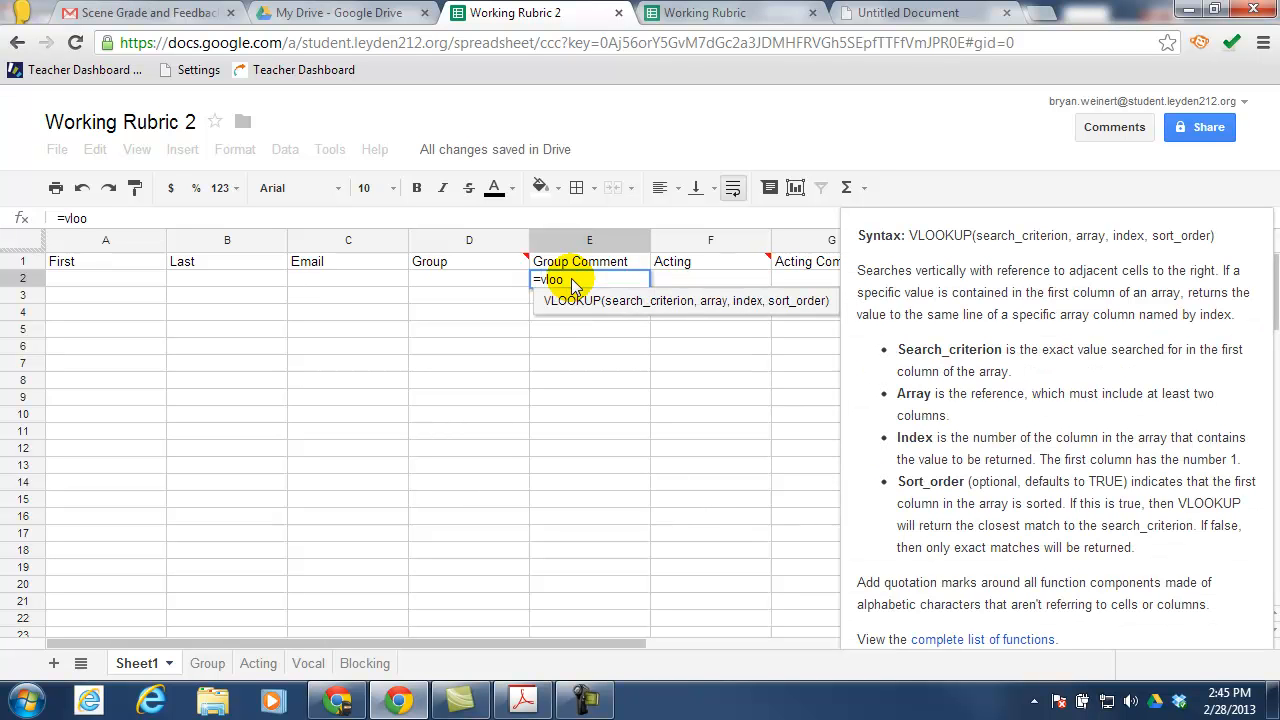
{"action": "type", "text": "kup"}
{"action": "type", "text": "("}
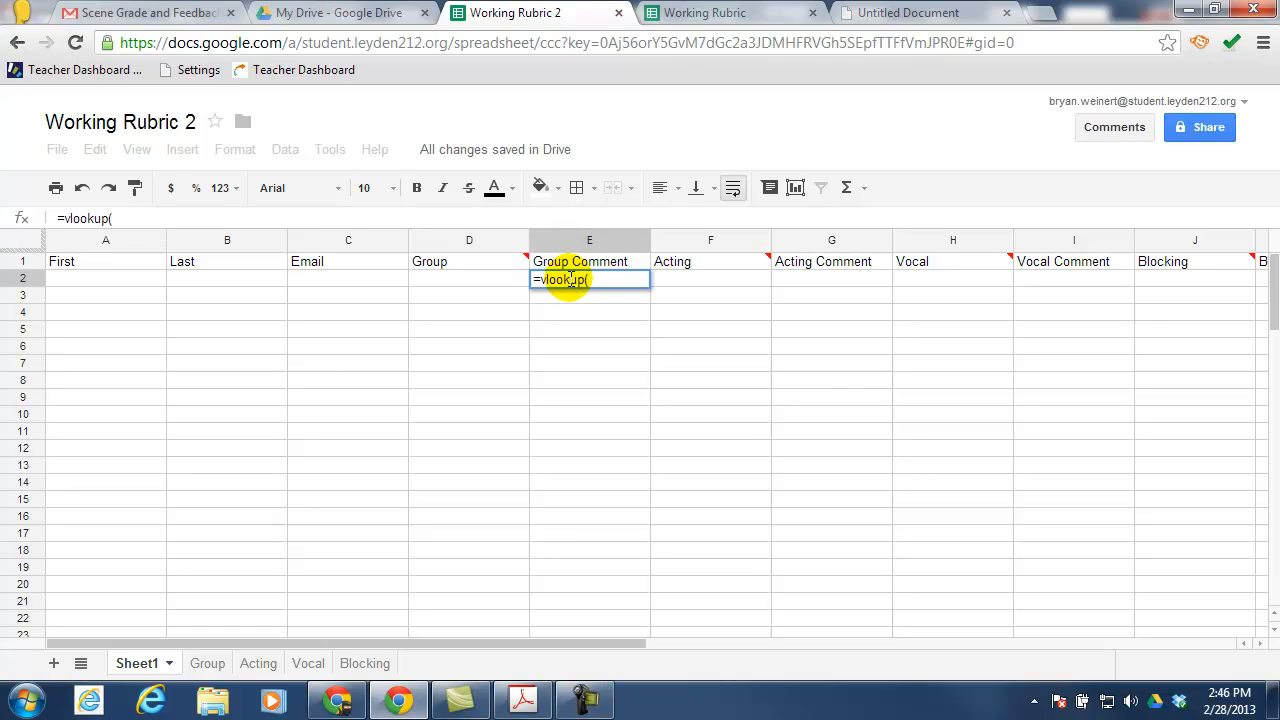
{"action": "left_click", "coordinate": [450, 279]}
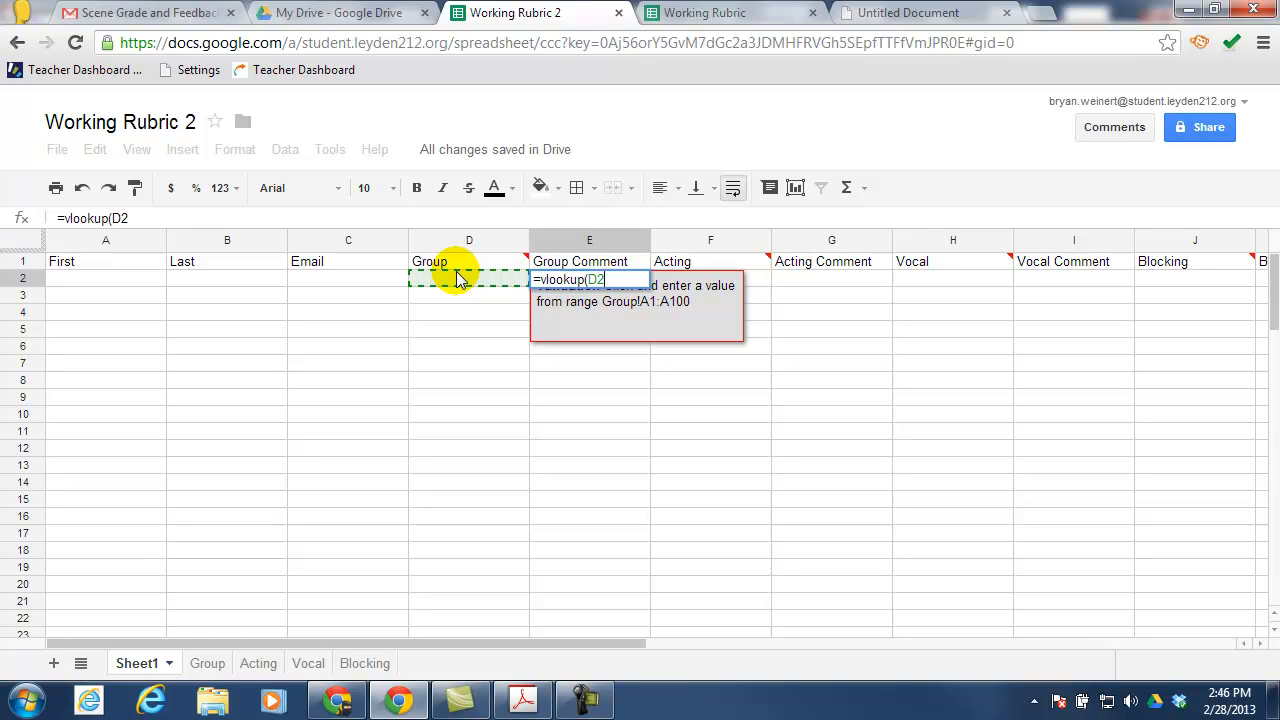
{"action": "type", "text": ","}
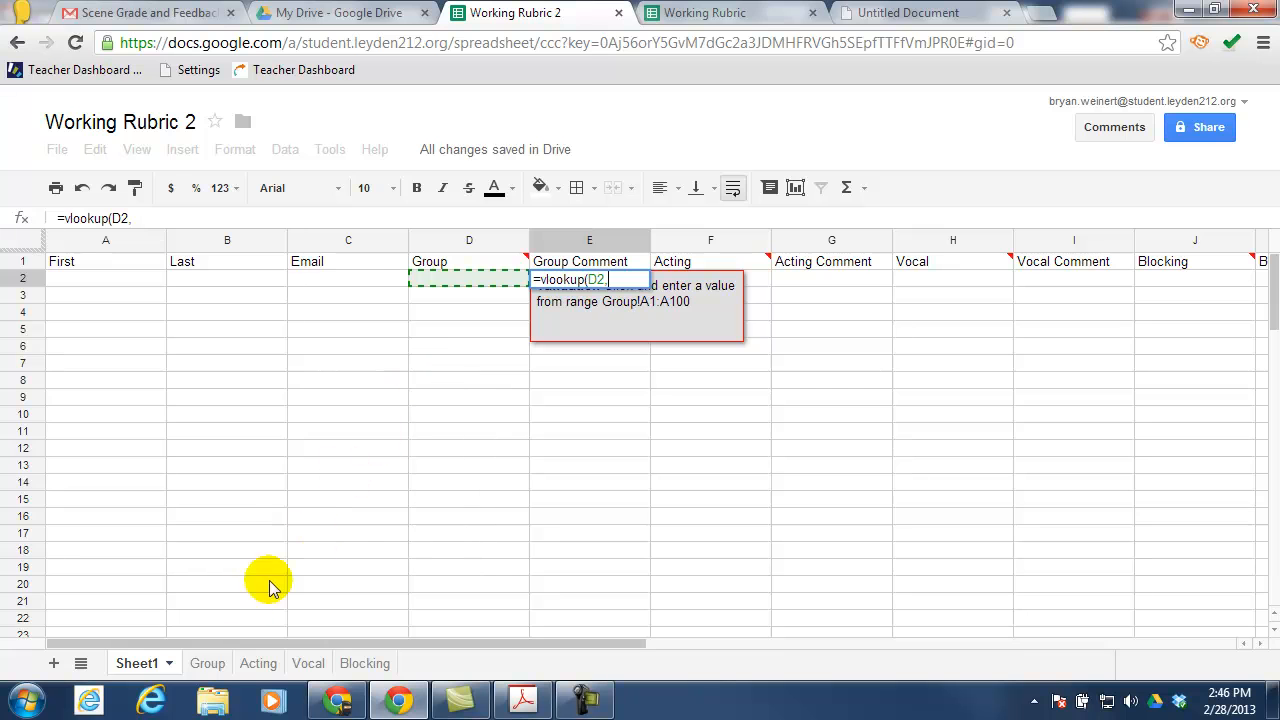
{"action": "left_click", "coordinate": [205, 668]}
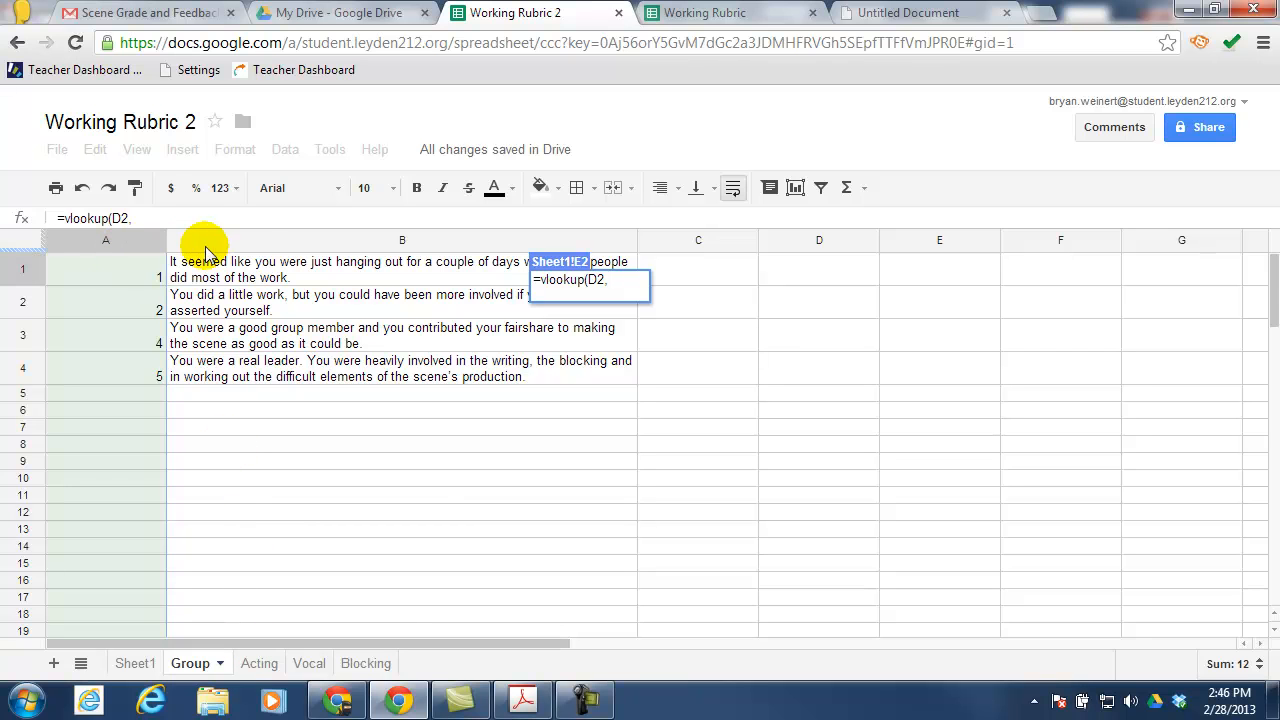
{"action": "left_click", "coordinate": [260, 240], "text": "shift"}
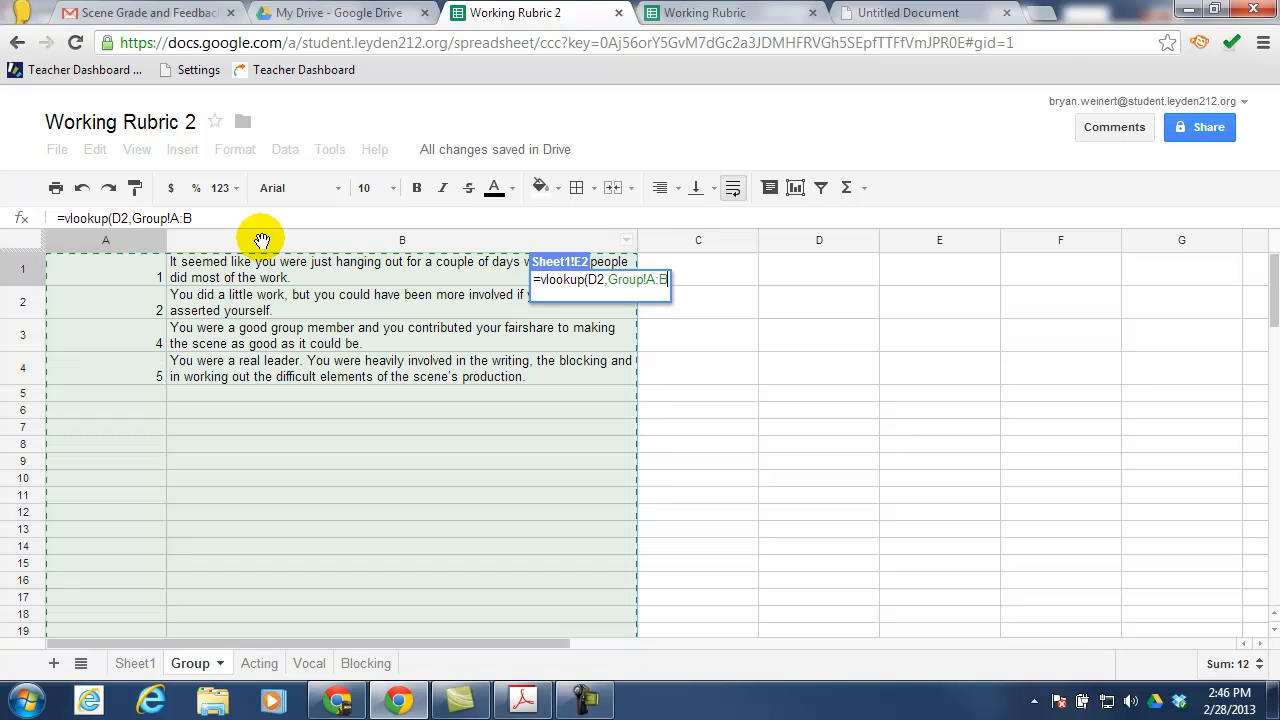
{"action": "type", "text": ","}
{"action": "type", "text": "2,false"}
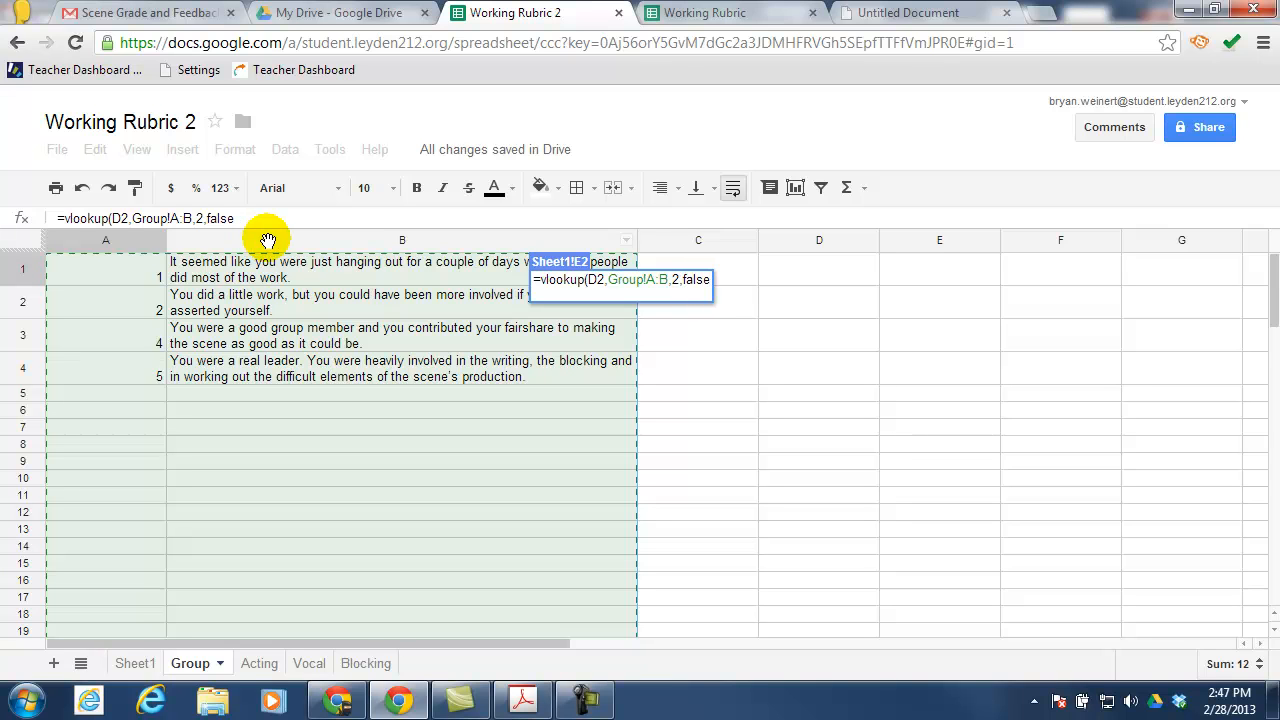
{"action": "type", "text": ")"}
{"action": "key", "text": "Return"}
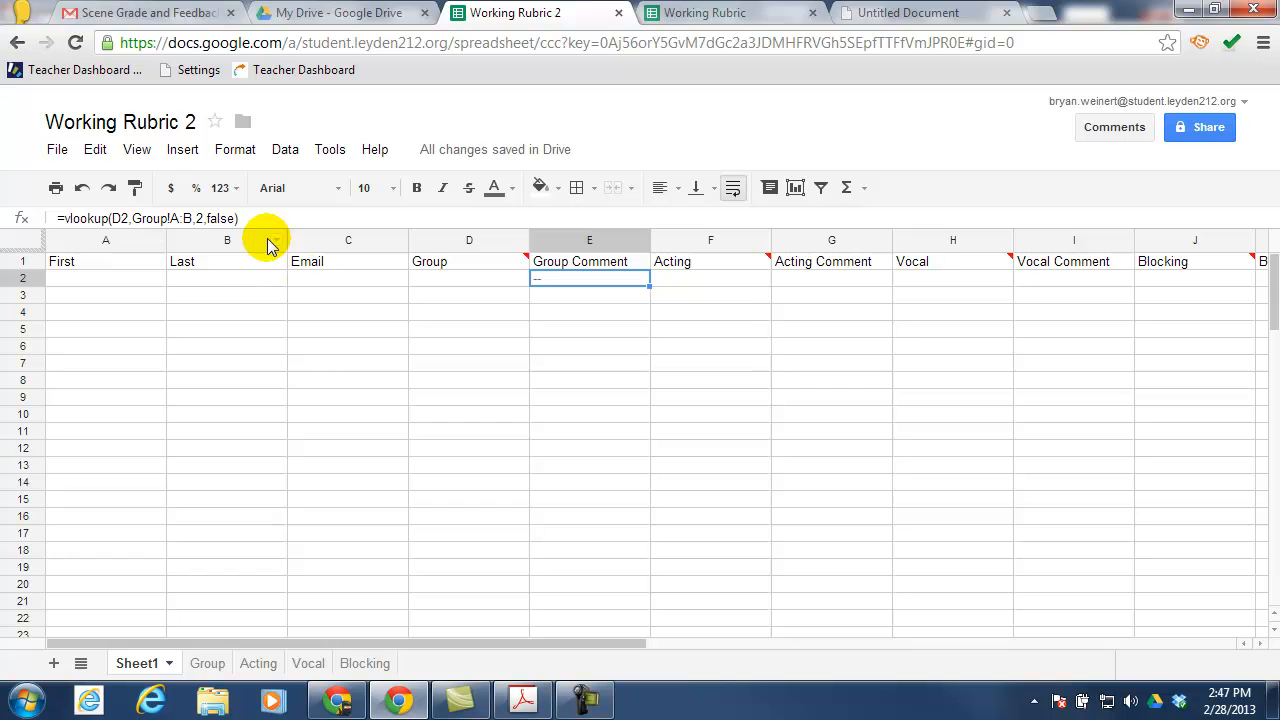
{"action": "left_click", "coordinate": [446, 285]}
{"action": "left_click", "coordinate": [535, 280]}
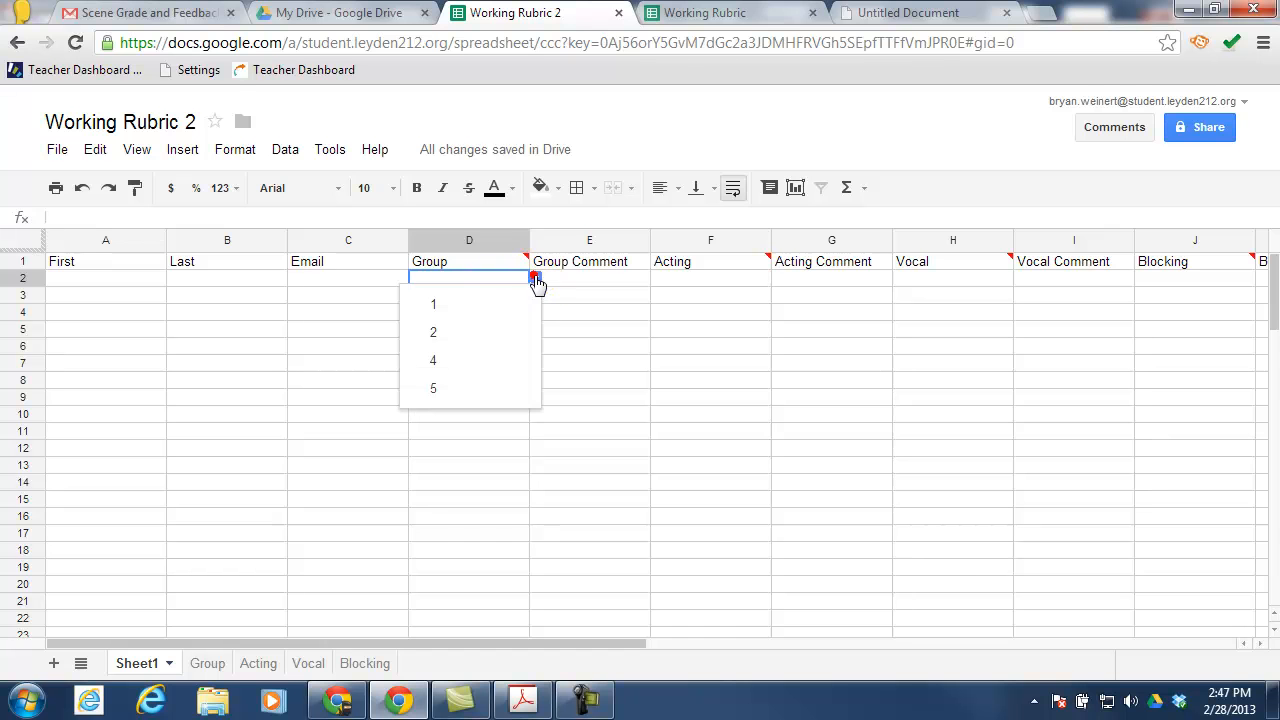
{"action": "left_click", "coordinate": [467, 300]}
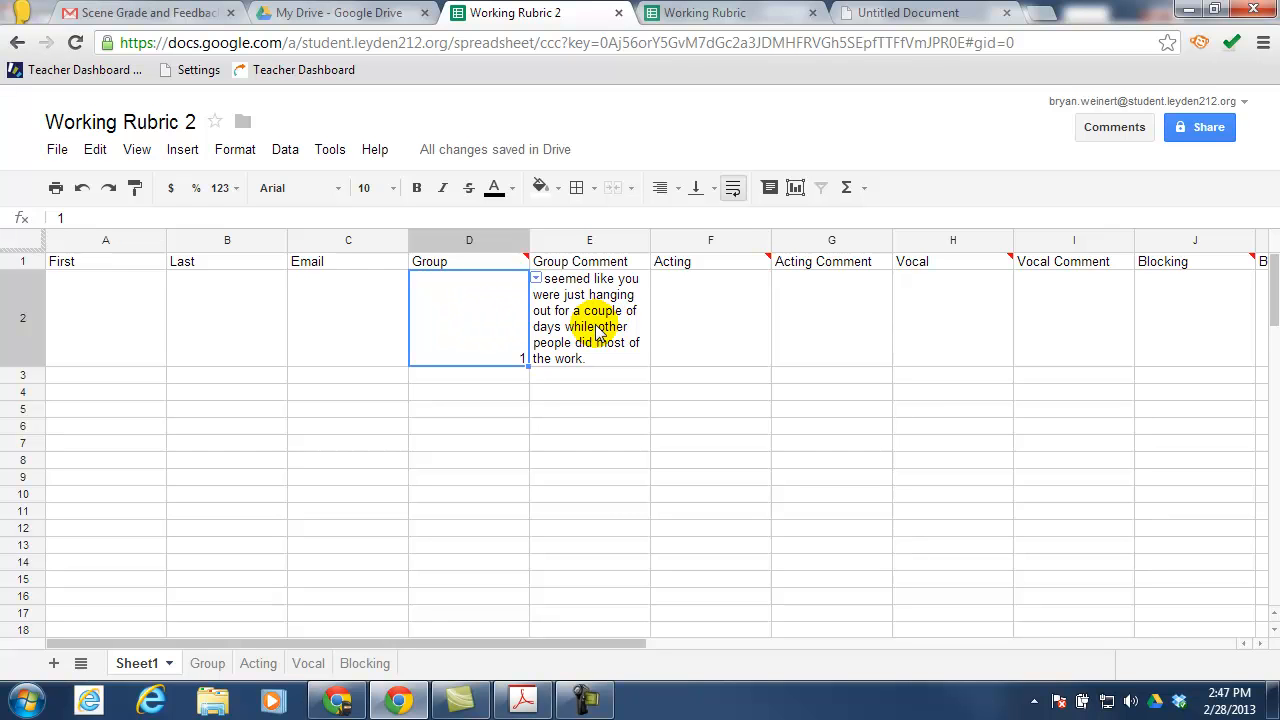
{"action": "left_click", "coordinate": [534, 277]}
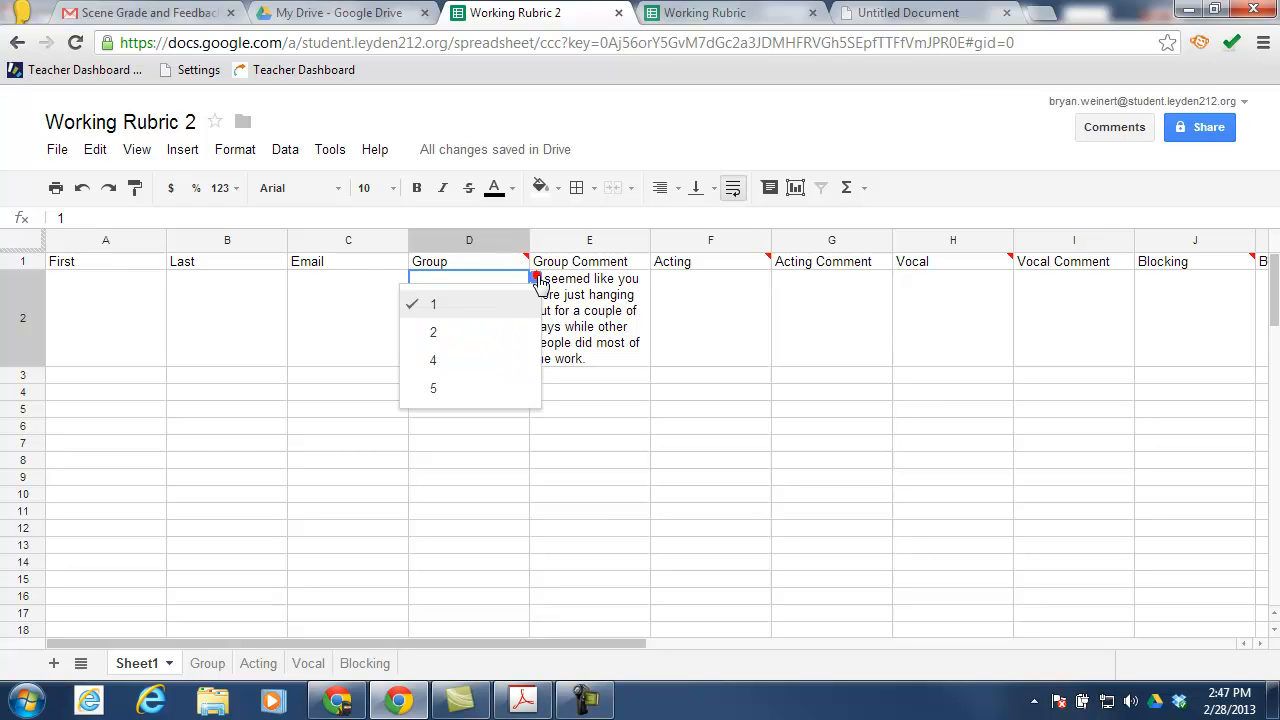
{"action": "left_click", "coordinate": [450, 331]}
{"action": "left_click", "coordinate": [536, 277]}
{"action": "left_click", "coordinate": [457, 360]}
{"action": "left_click", "coordinate": [529, 276]}
{"action": "left_click", "coordinate": [434, 388]}
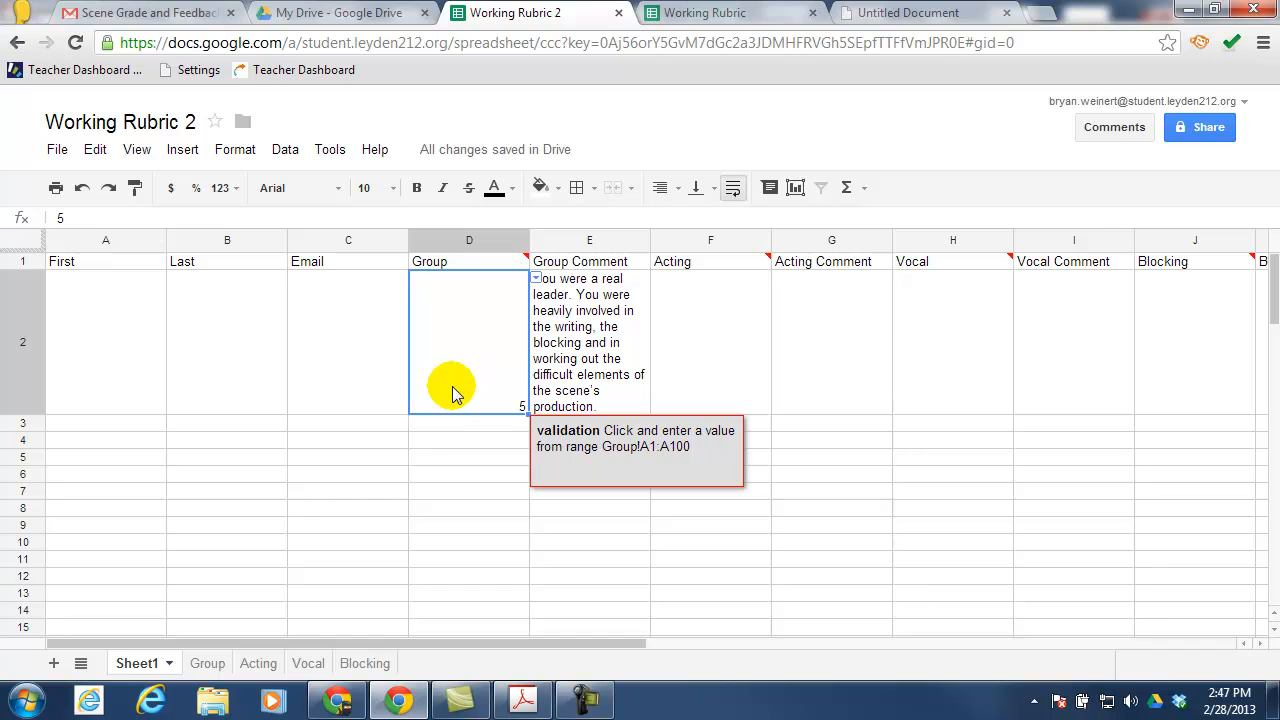
{"action": "left_click", "coordinate": [487, 326]}
{"action": "key", "text": "Delete"}
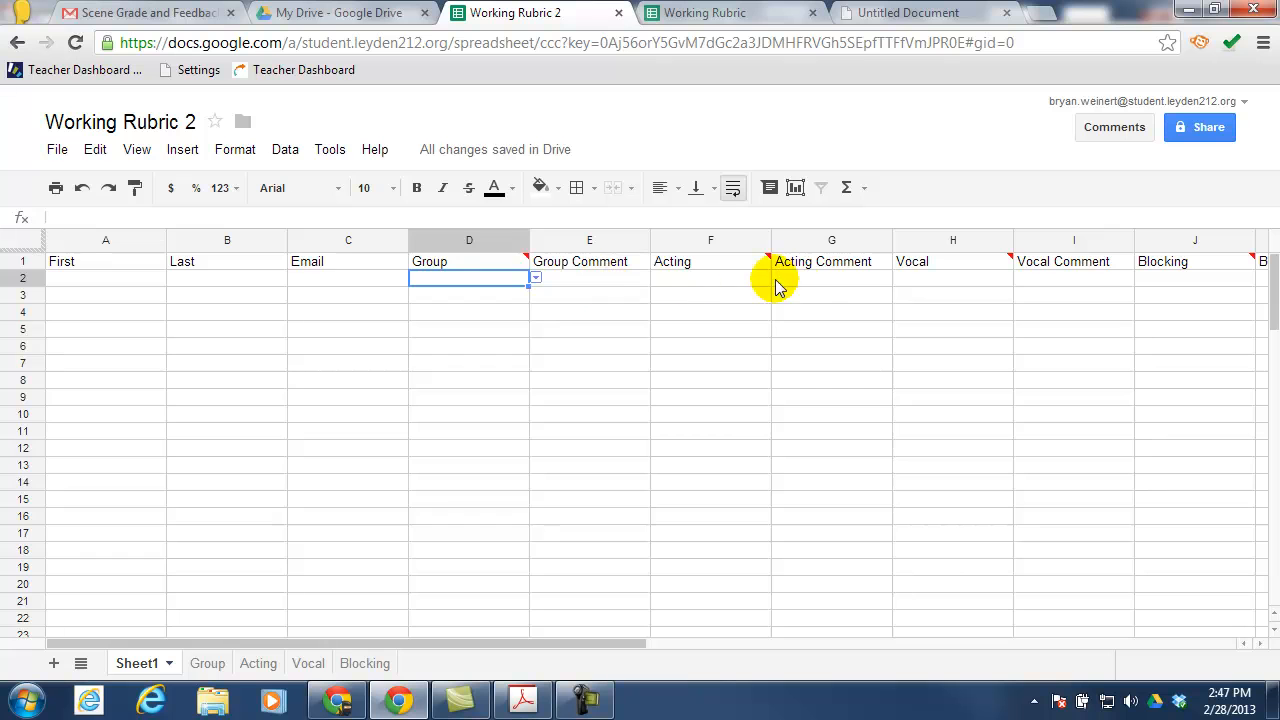
Enter =vlookup(F2,Acting!A:B,2,false) in cell G2
{"action": "left_click", "coordinate": [831, 280]}
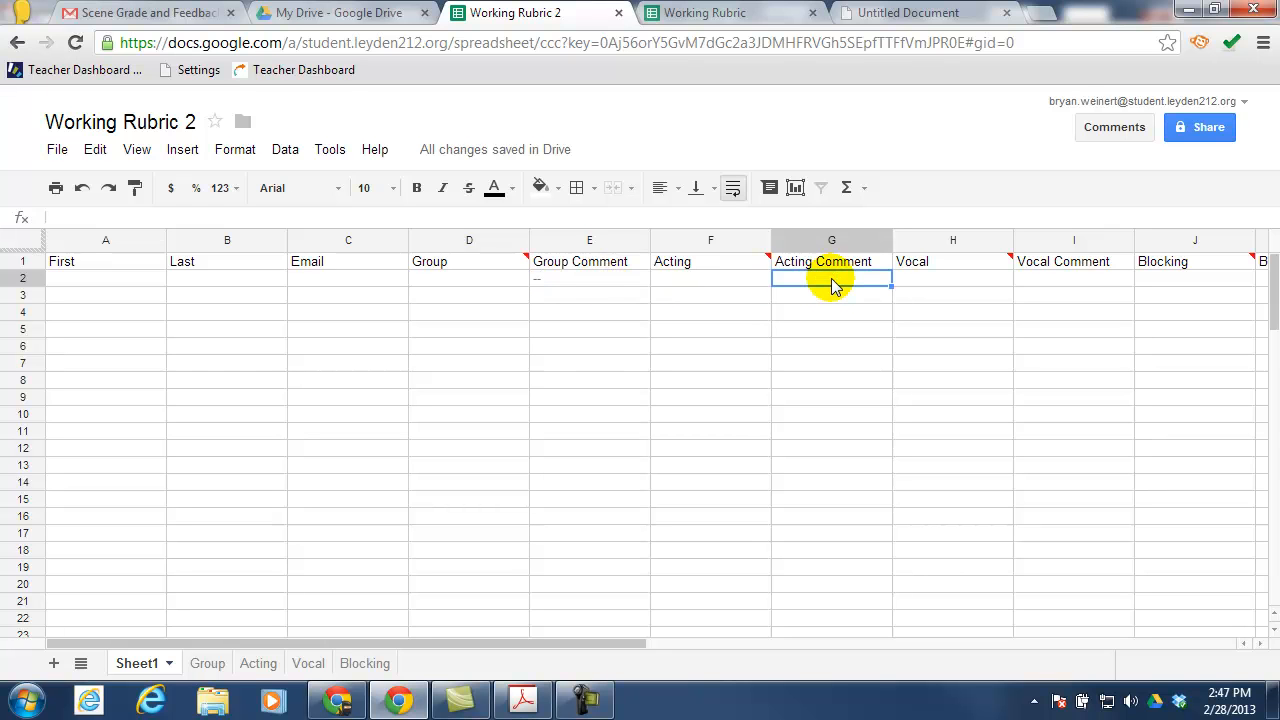
{"action": "type", "text": "=v"}
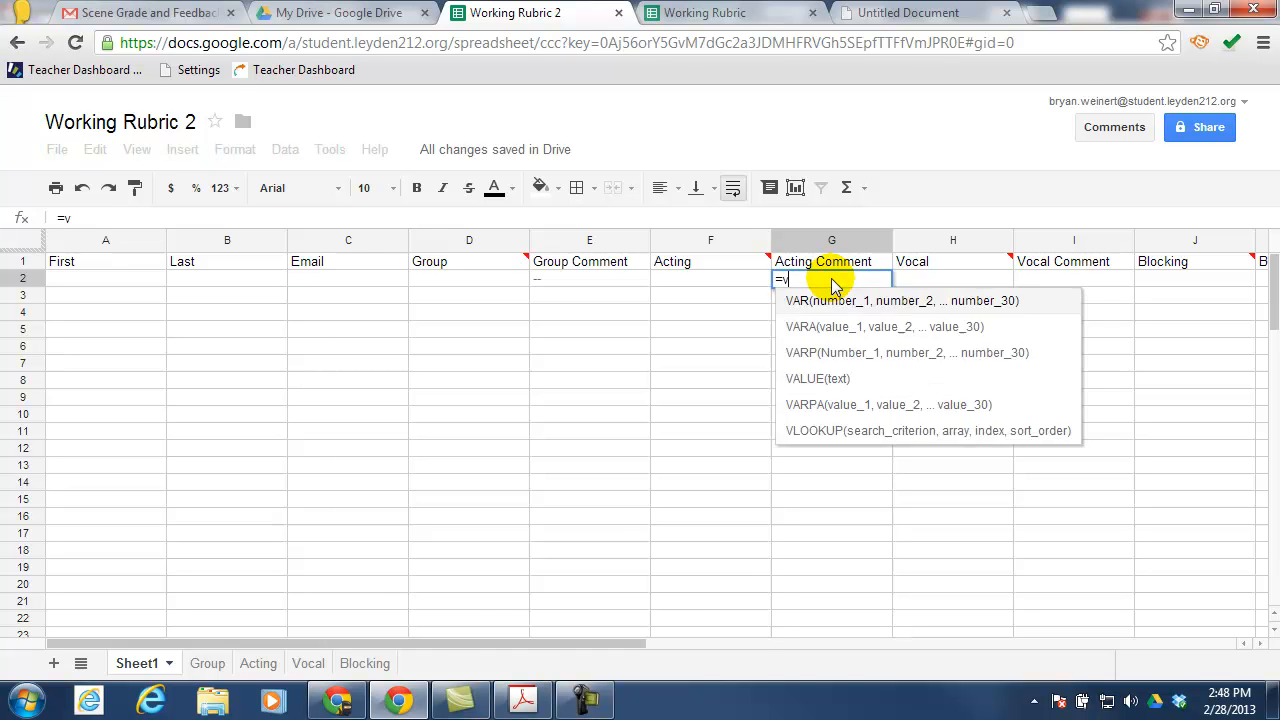
{"action": "type", "text": "lookup("}
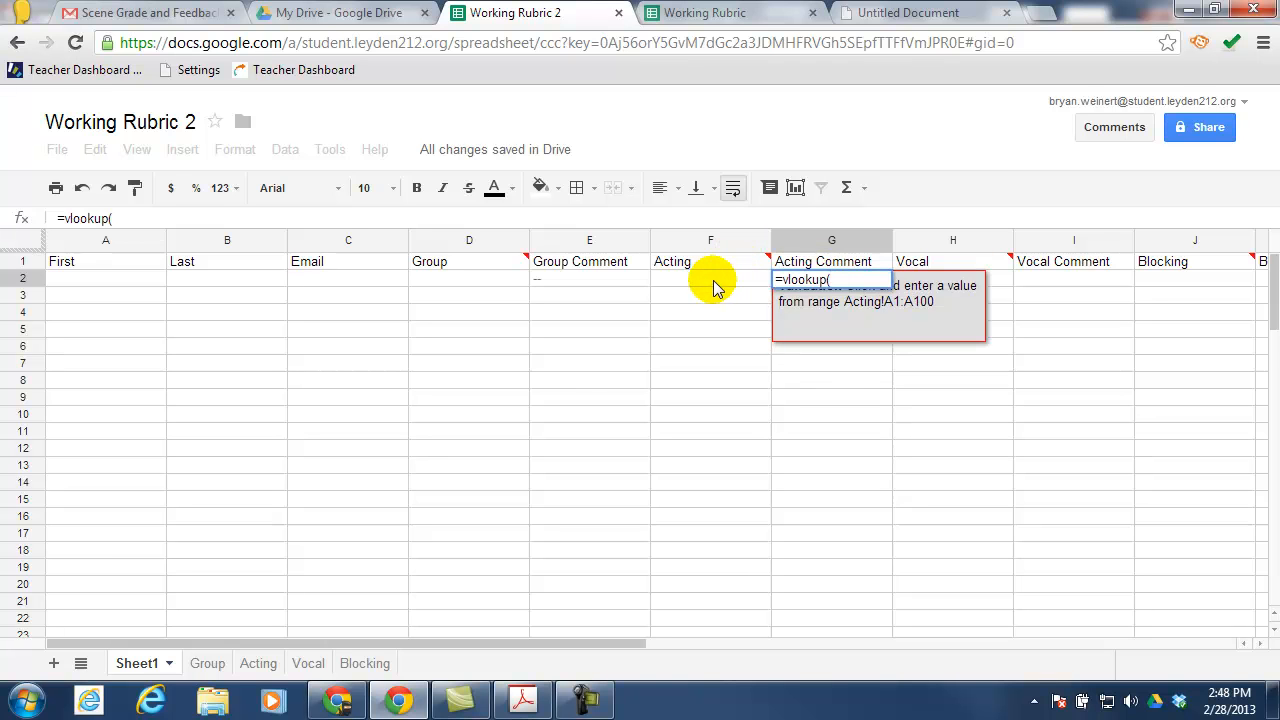
{"action": "left_click", "coordinate": [713, 283]}
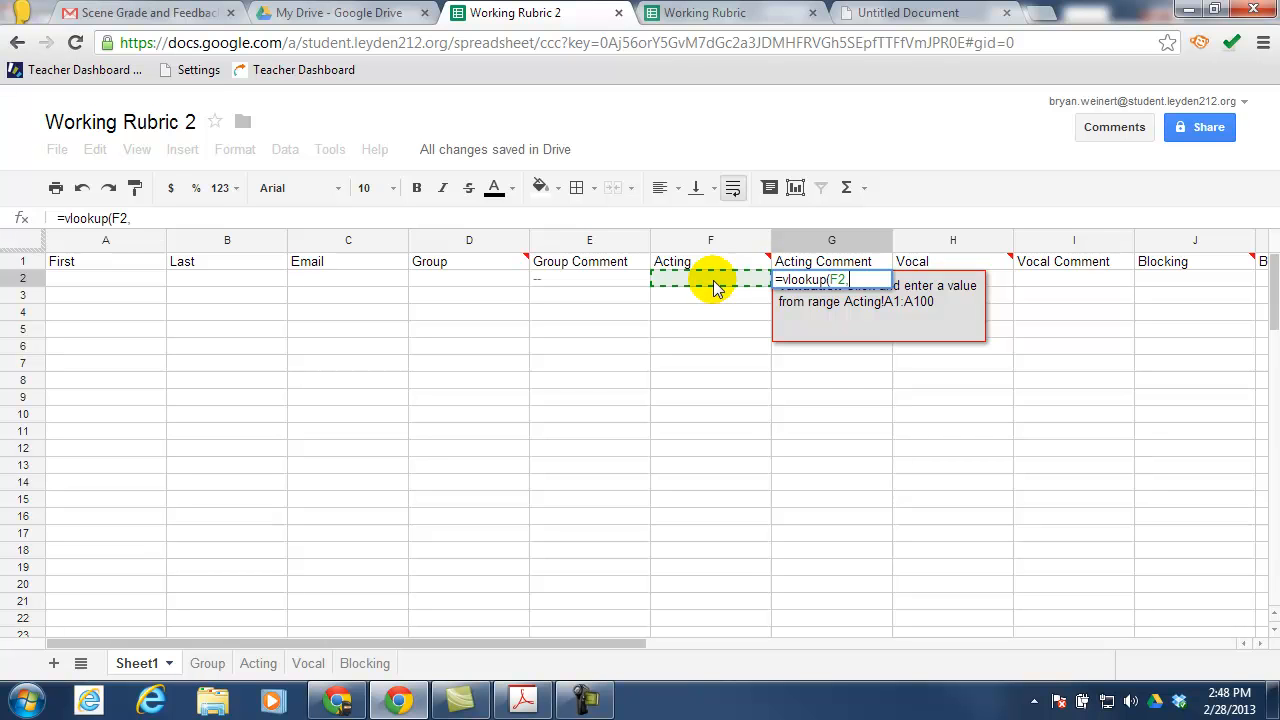
{"action": "left_click", "coordinate": [253, 664]}
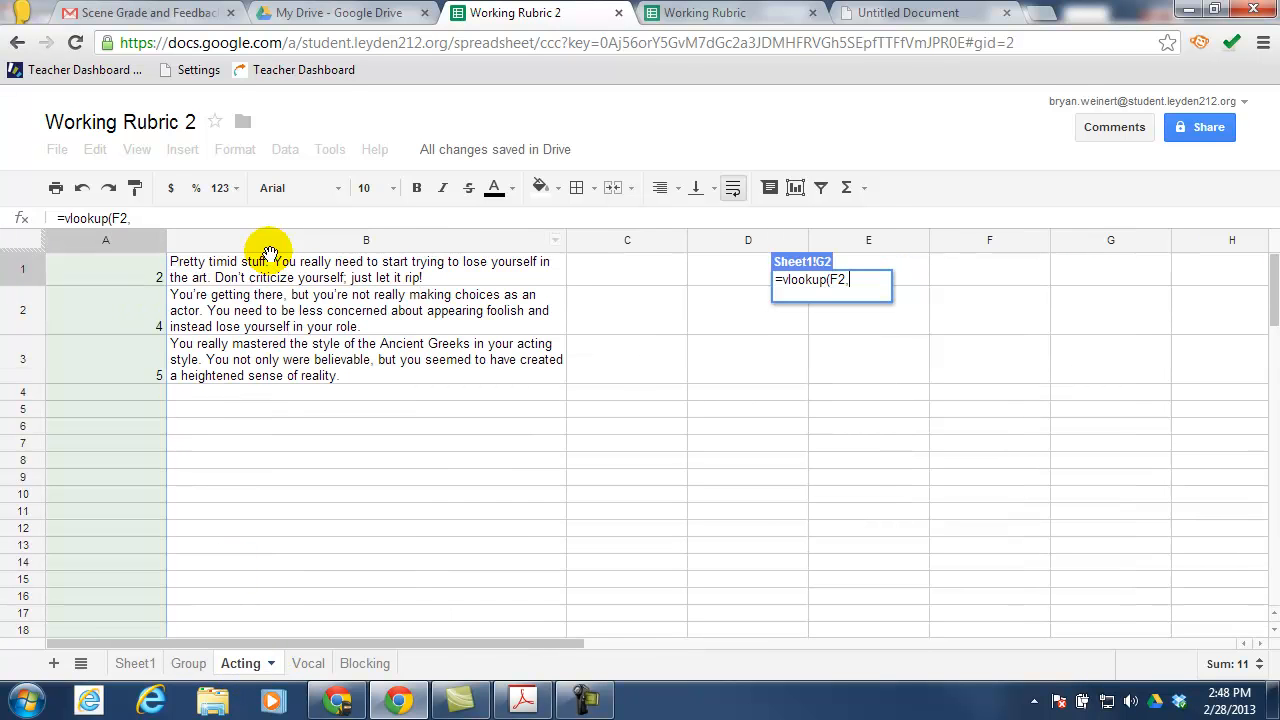
{"action": "left_click", "coordinate": [270, 243], "text": "shift"}
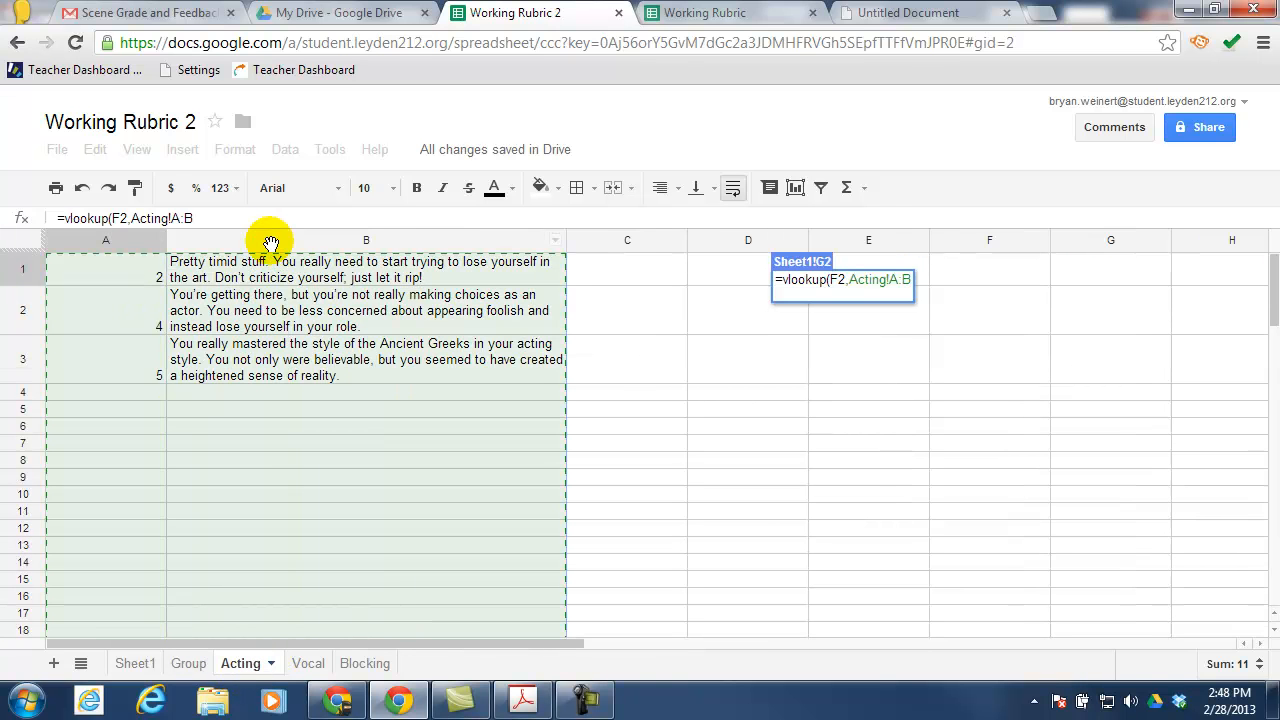
{"action": "type", "text": ",2,false)"}
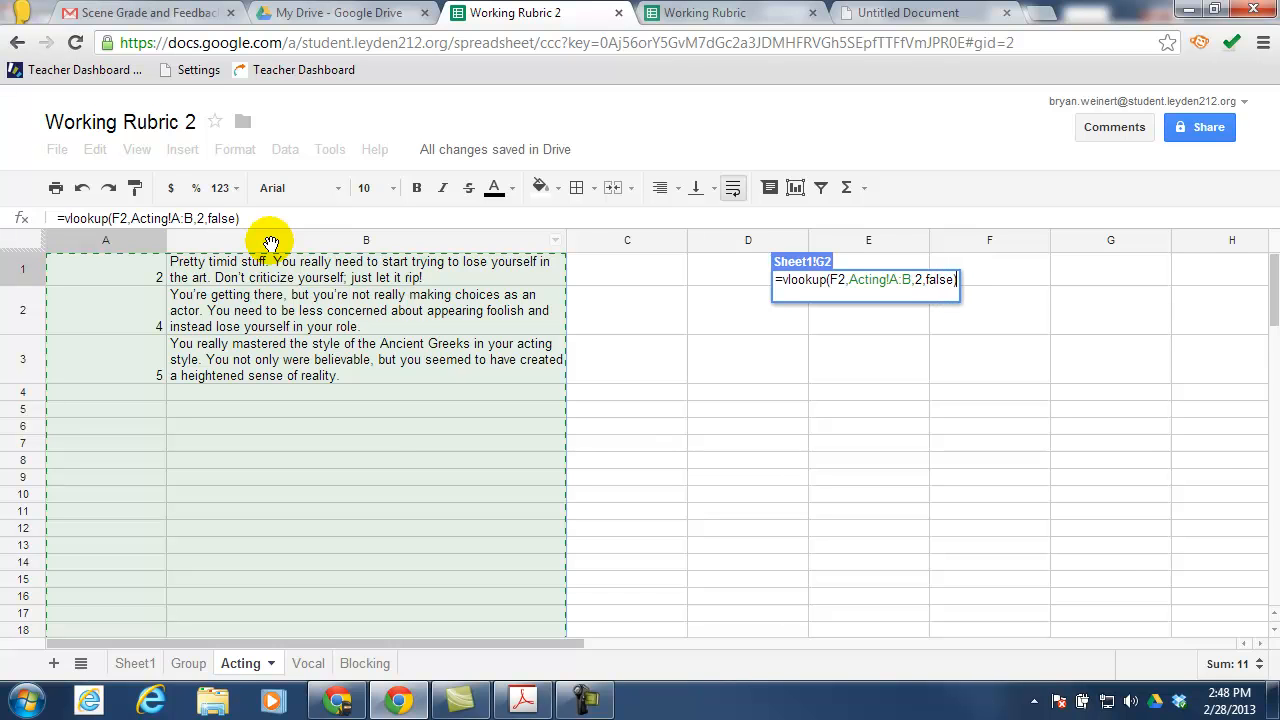
{"action": "key", "text": "Return"}
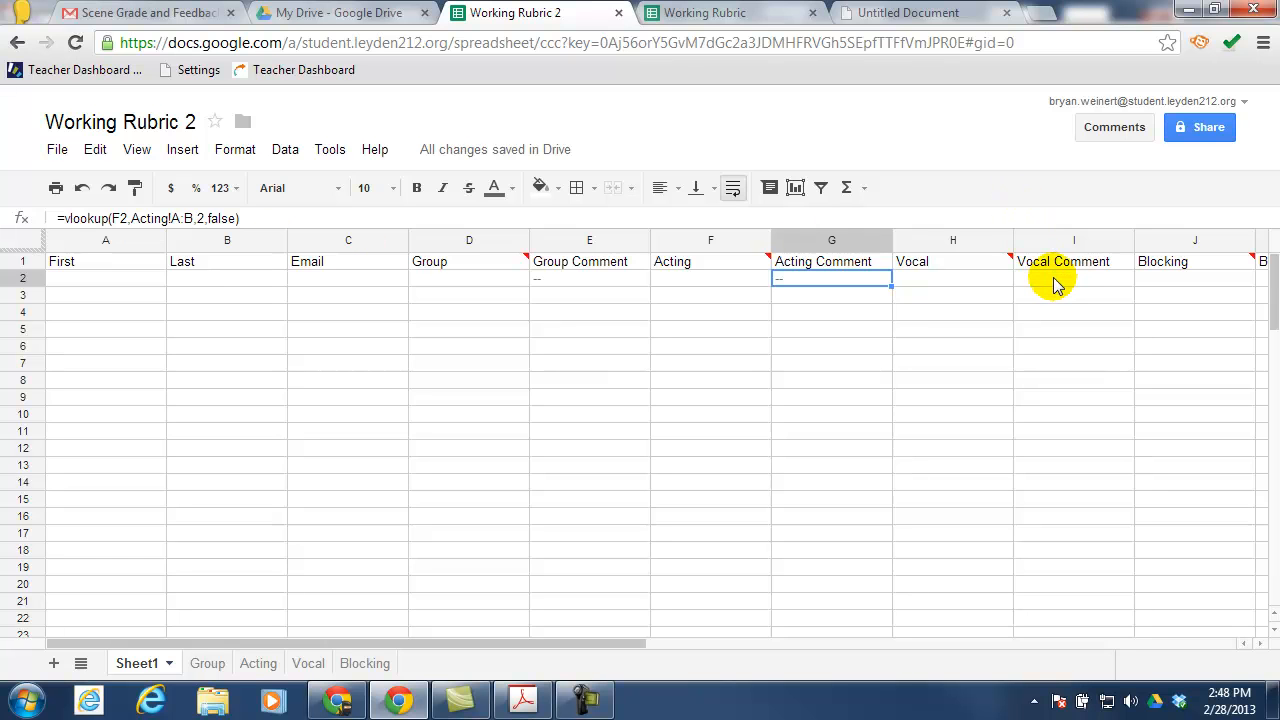
{"action": "left_click", "coordinate": [1057, 285]}
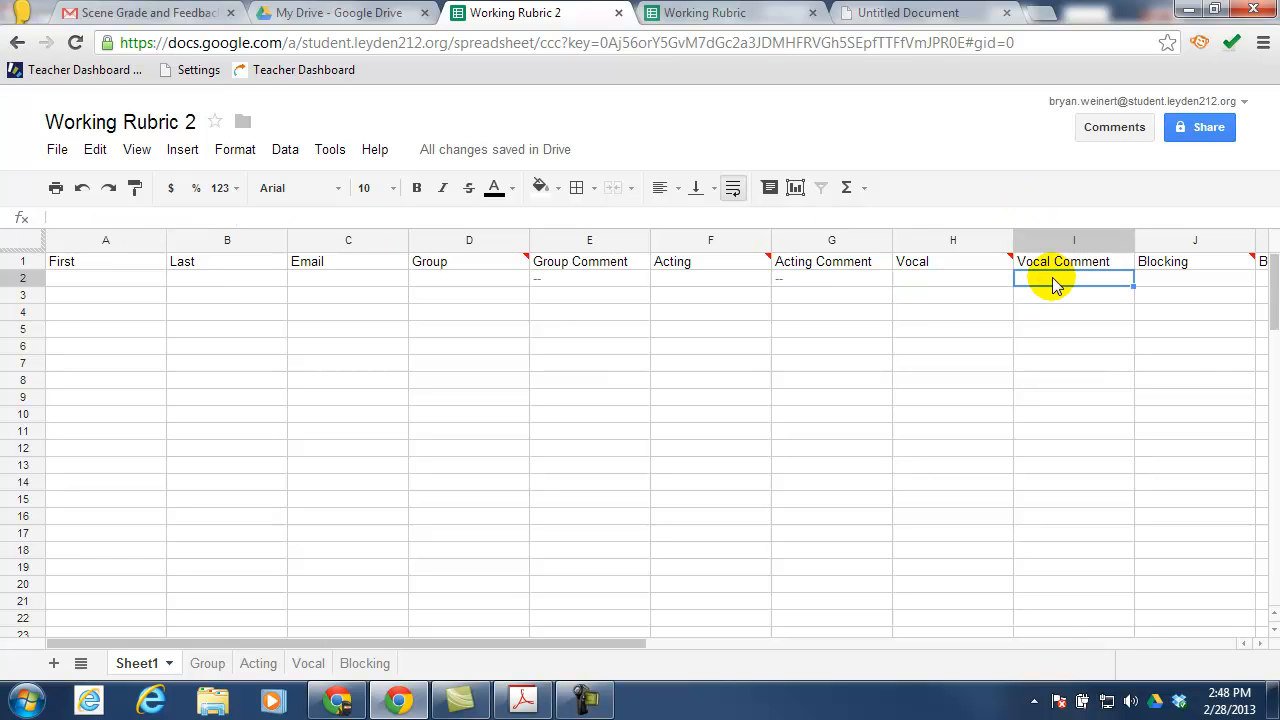
Enter =vlookup(H2,Vocal!A:B,2,false) in cell I2
{"action": "type", "text": "=v"}
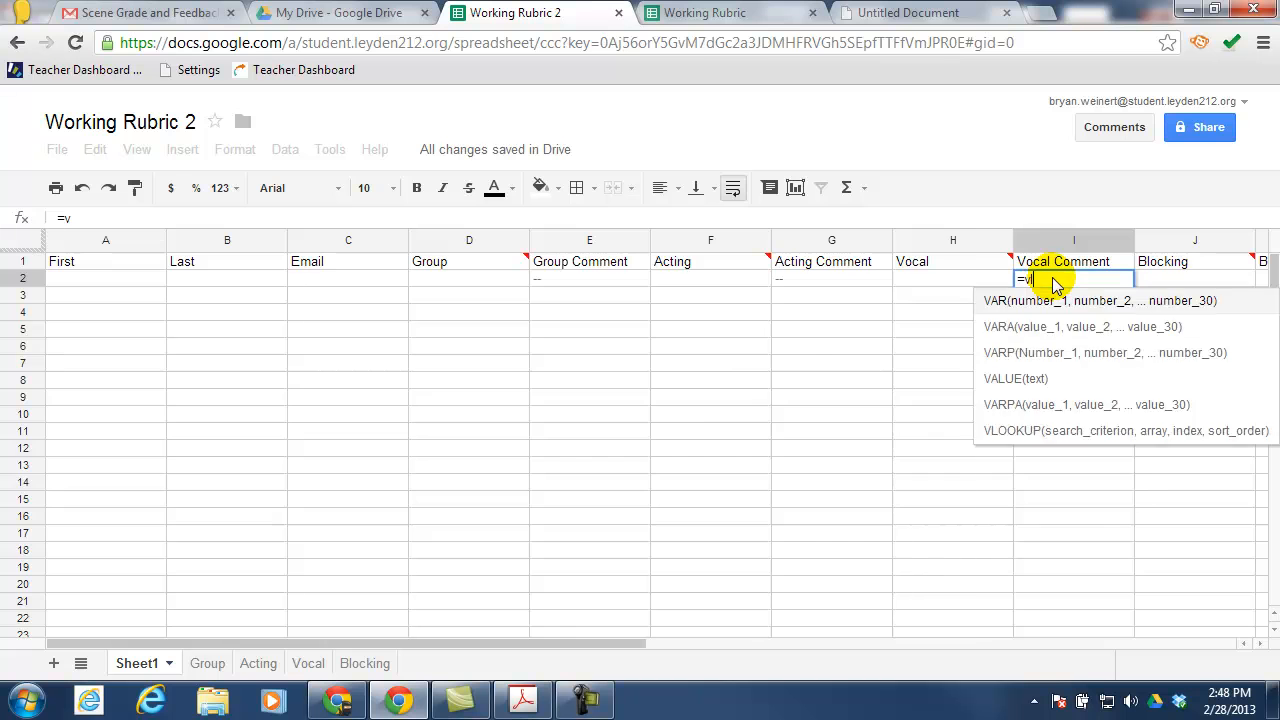
{"action": "type", "text": "lookup("}
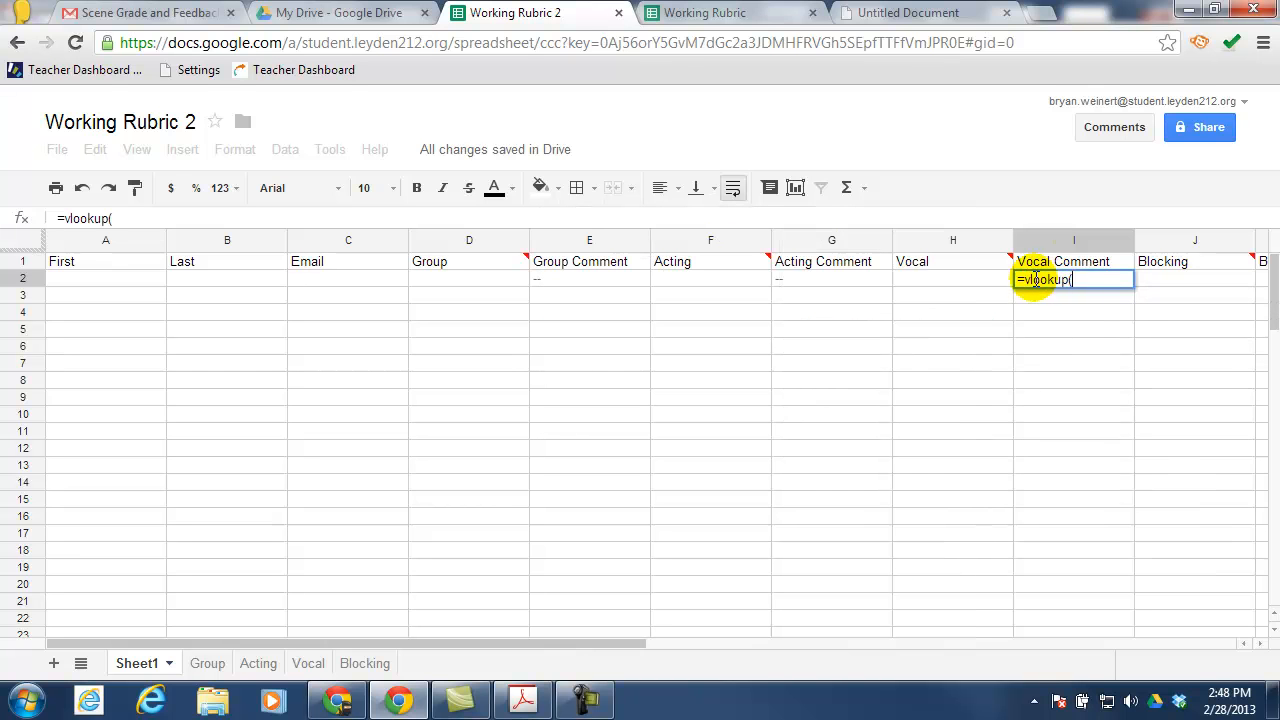
{"action": "left_click", "coordinate": [955, 287]}
{"action": "type", "text": ","}
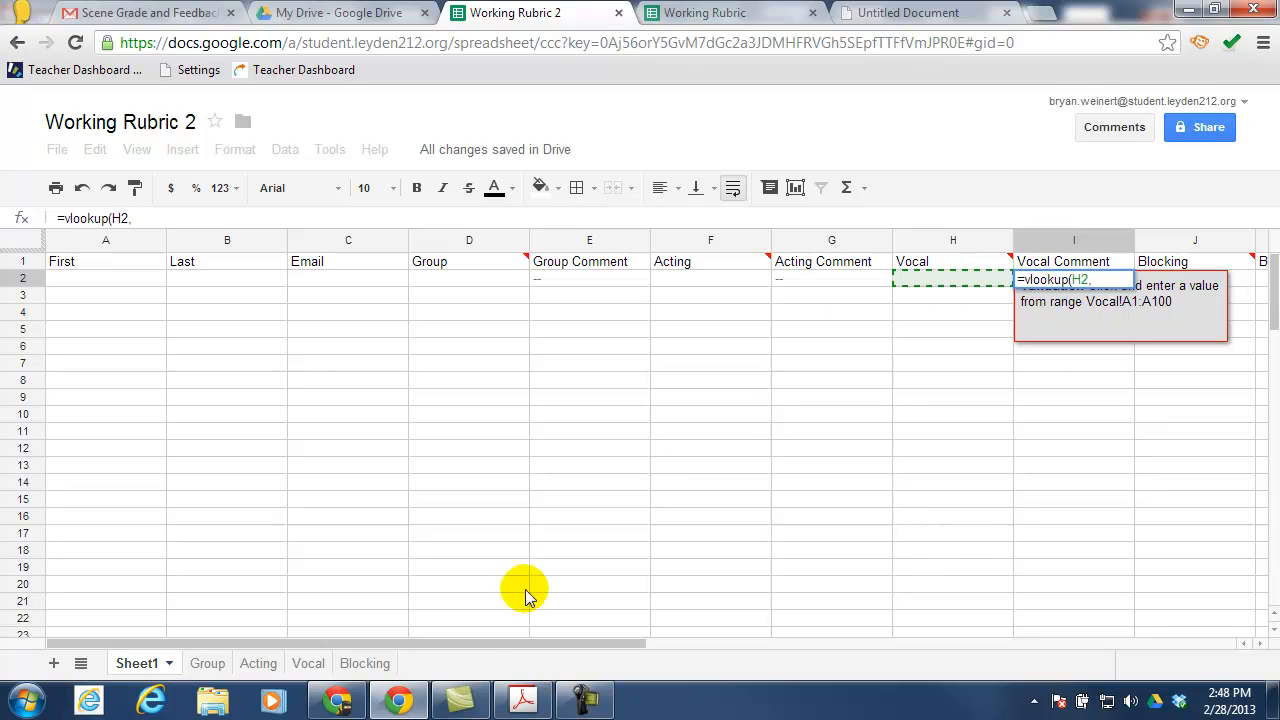
{"action": "left_click", "coordinate": [308, 663]}
{"action": "left_click_drag", "start_coordinate": [149, 240], "coordinate": [228, 244]}
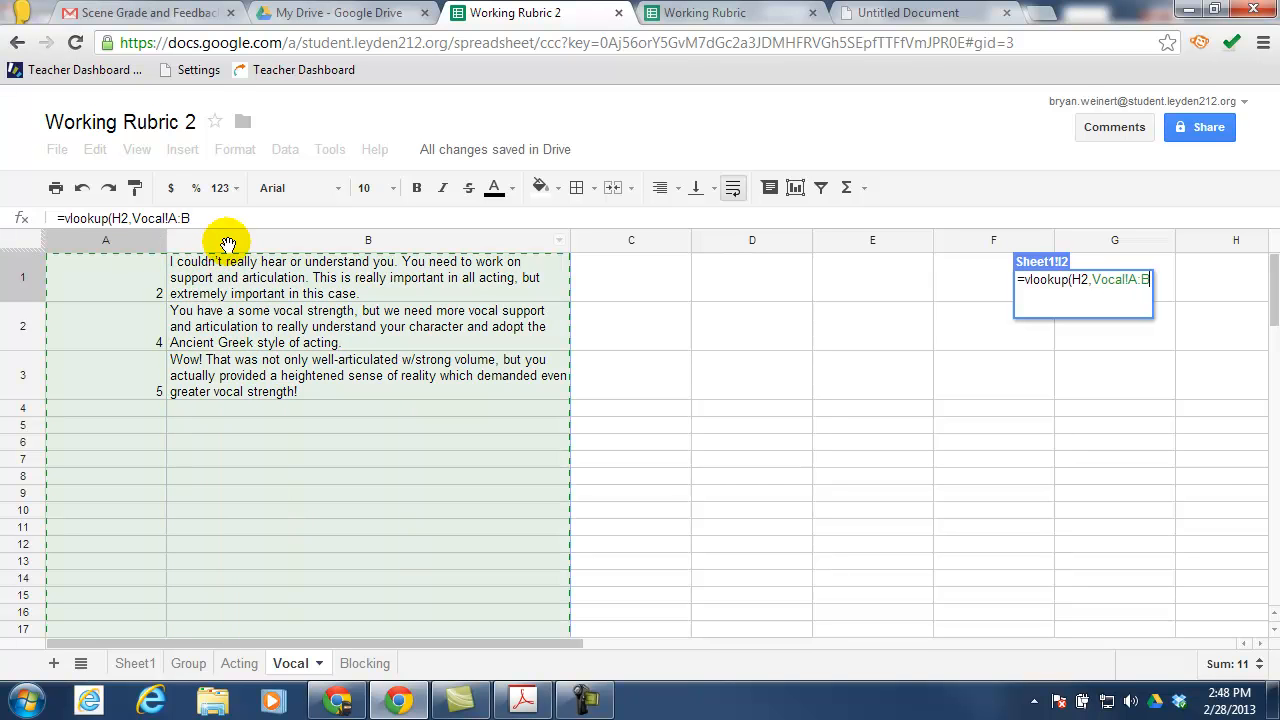
{"action": "type", "text": ",2,false)"}
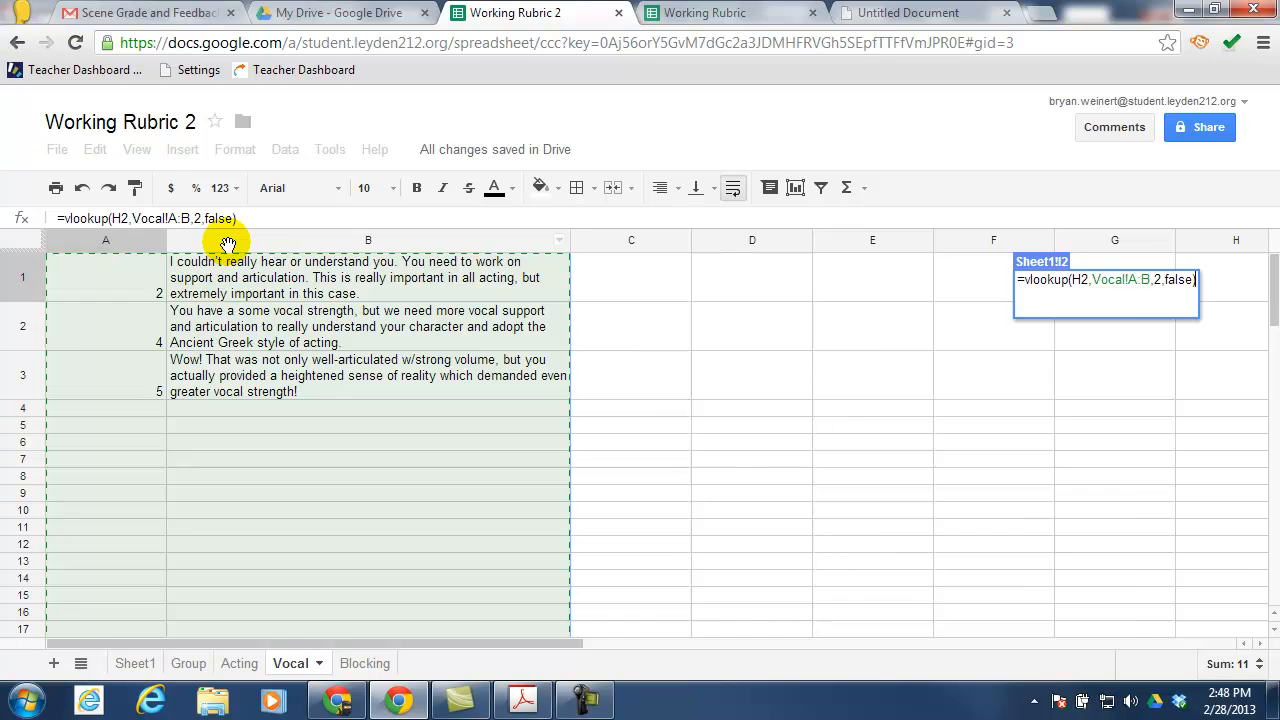
{"action": "key", "text": "Return"}
{"action": "left_click_drag", "start_coordinate": [580, 642], "coordinate": [733, 639]}
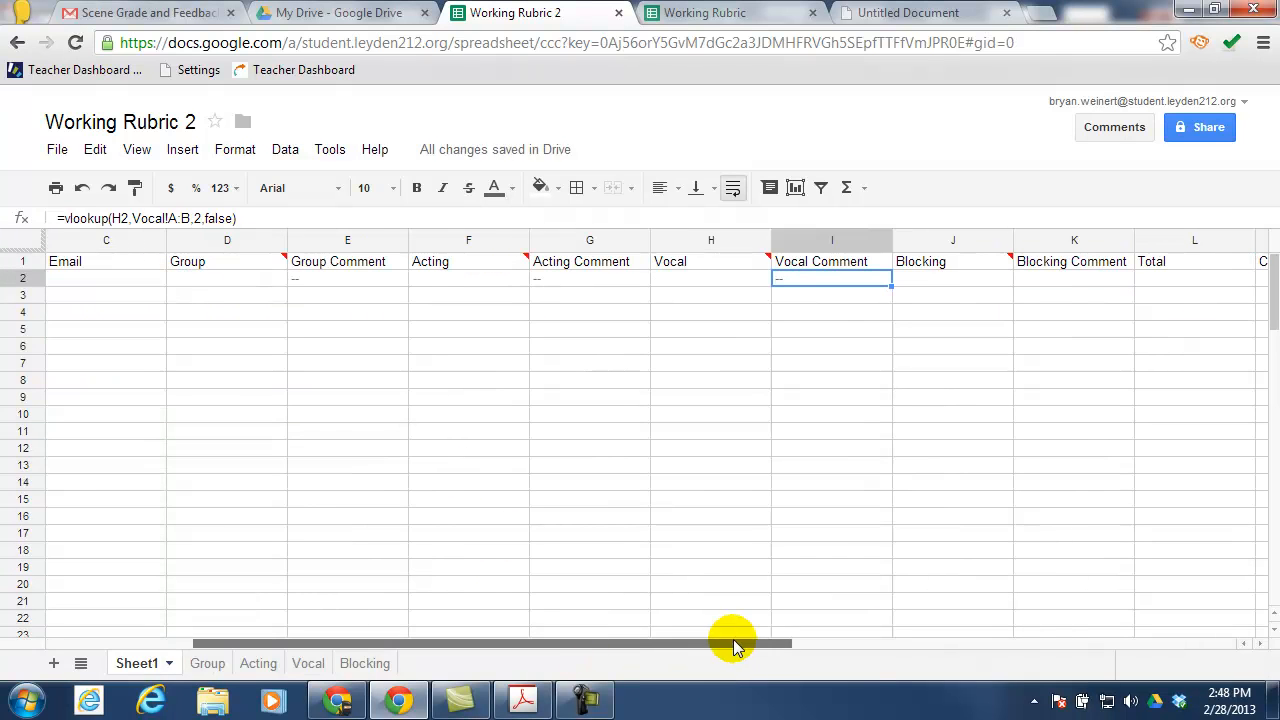
Enter =vlookup(J2,Blocking!A:B,2,false) in cell K2
{"action": "left_click", "coordinate": [1071, 284]}
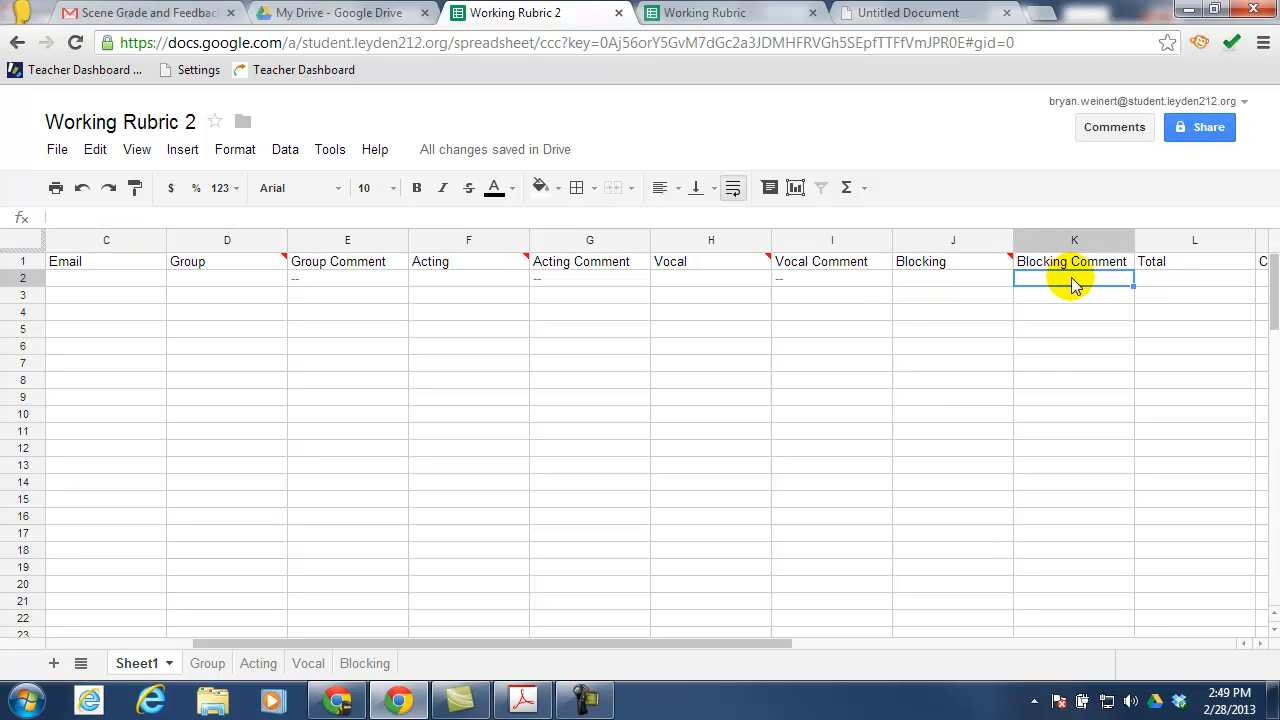
{"action": "type", "text": "=vlookup"}
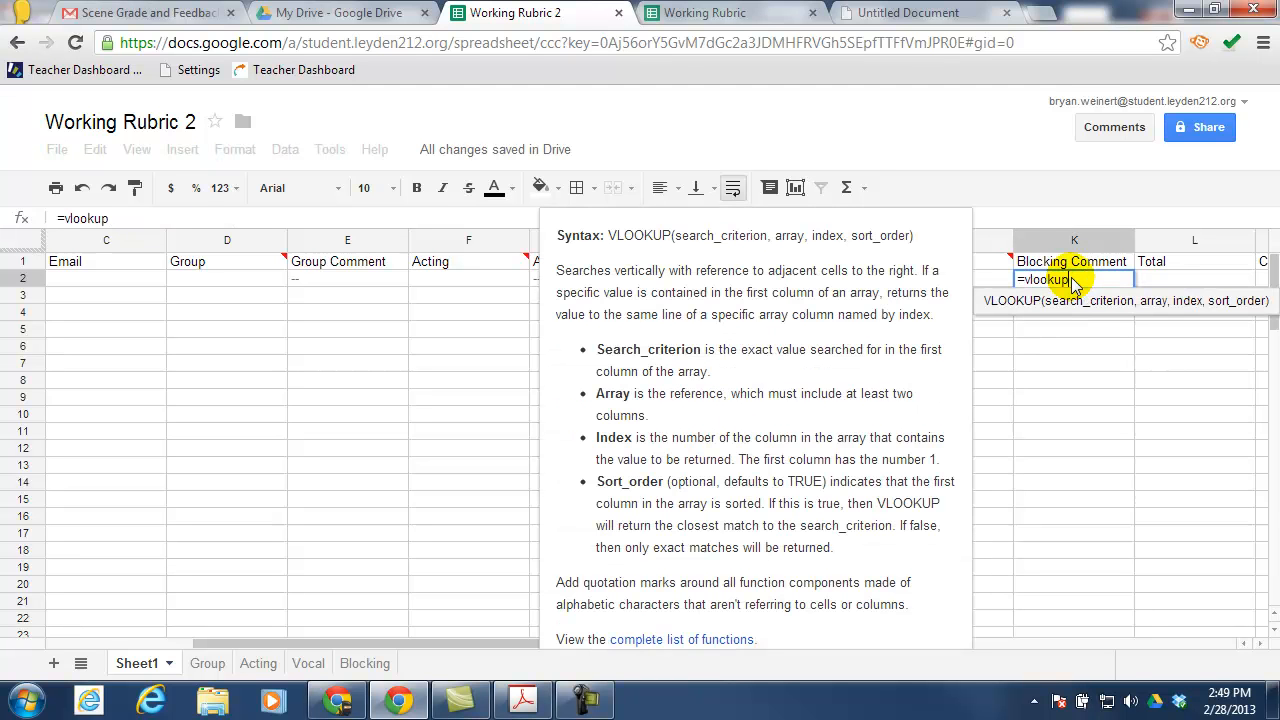
{"action": "type", "text": "("}
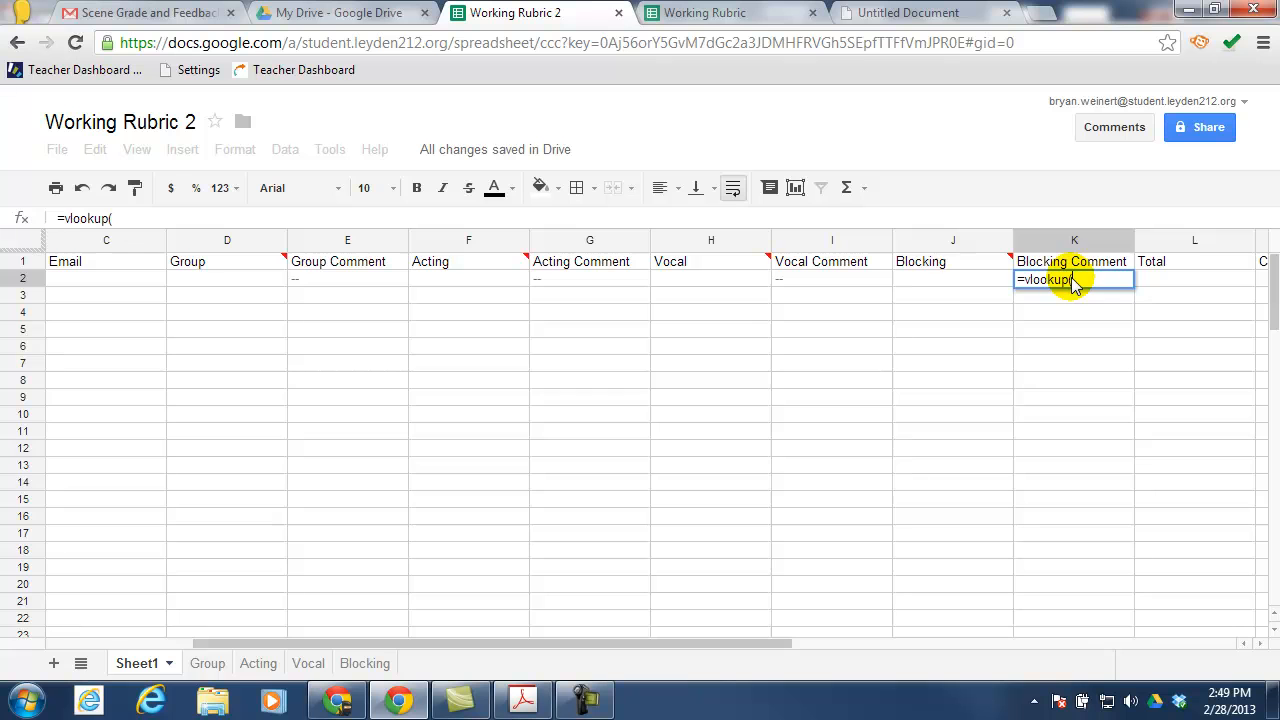
{"action": "left_click", "coordinate": [947, 285]}
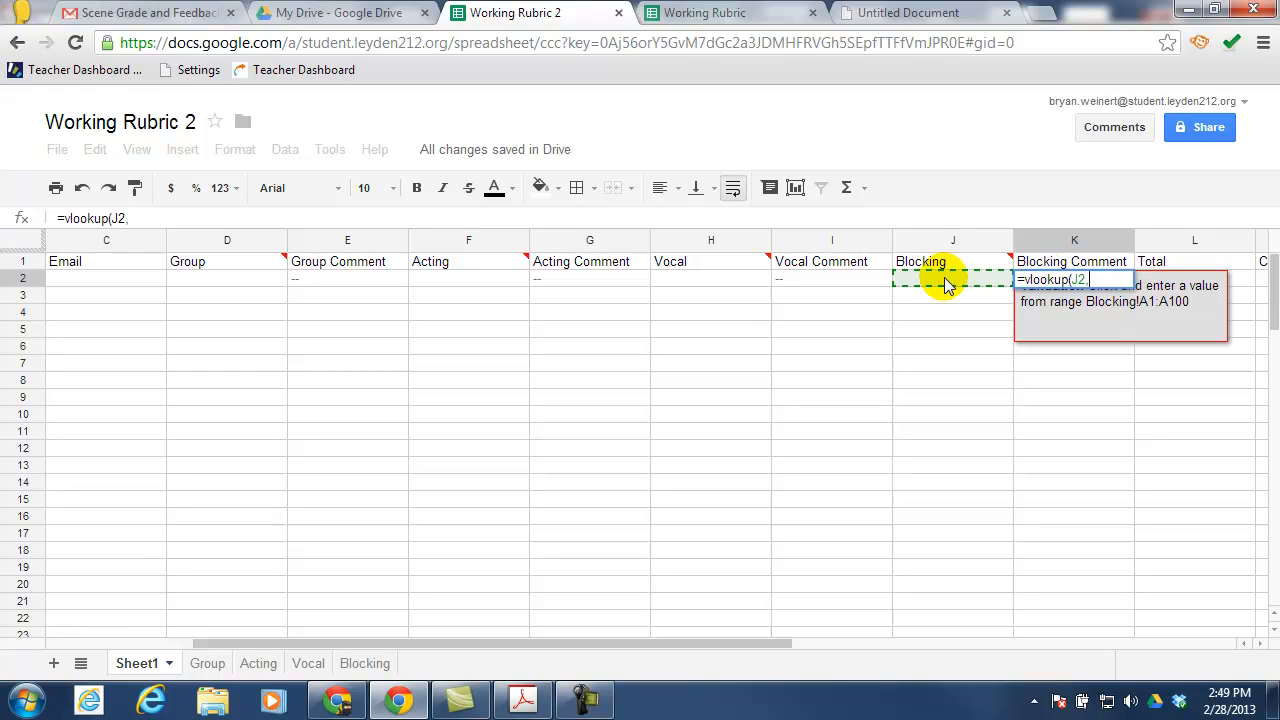
{"action": "type", "text": ","}
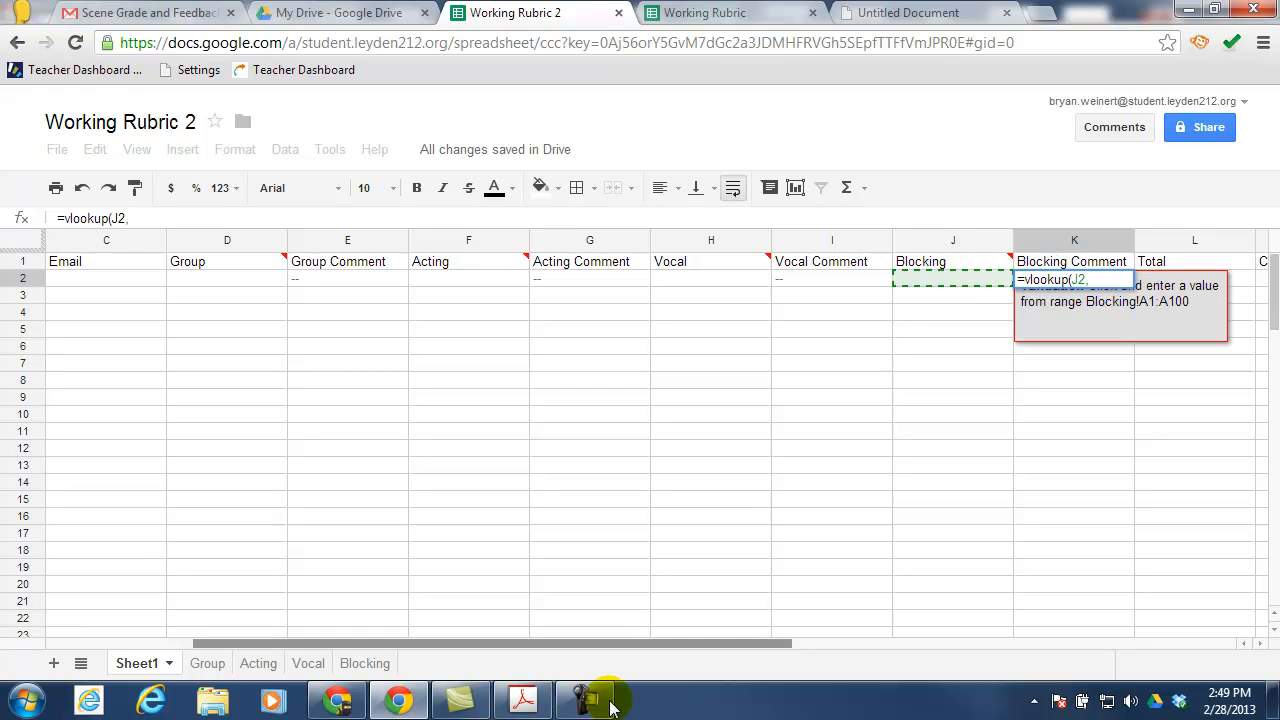
{"action": "left_click", "coordinate": [364, 663]}
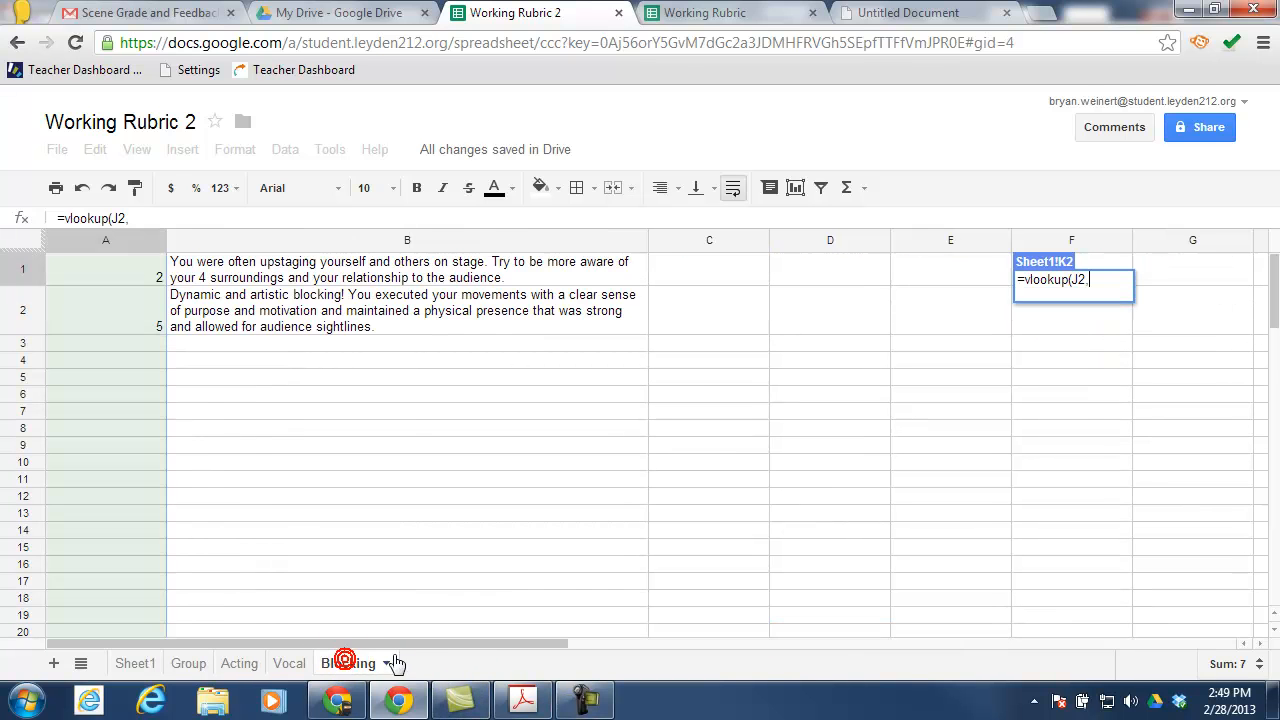
{"action": "left_click", "coordinate": [276, 241]}
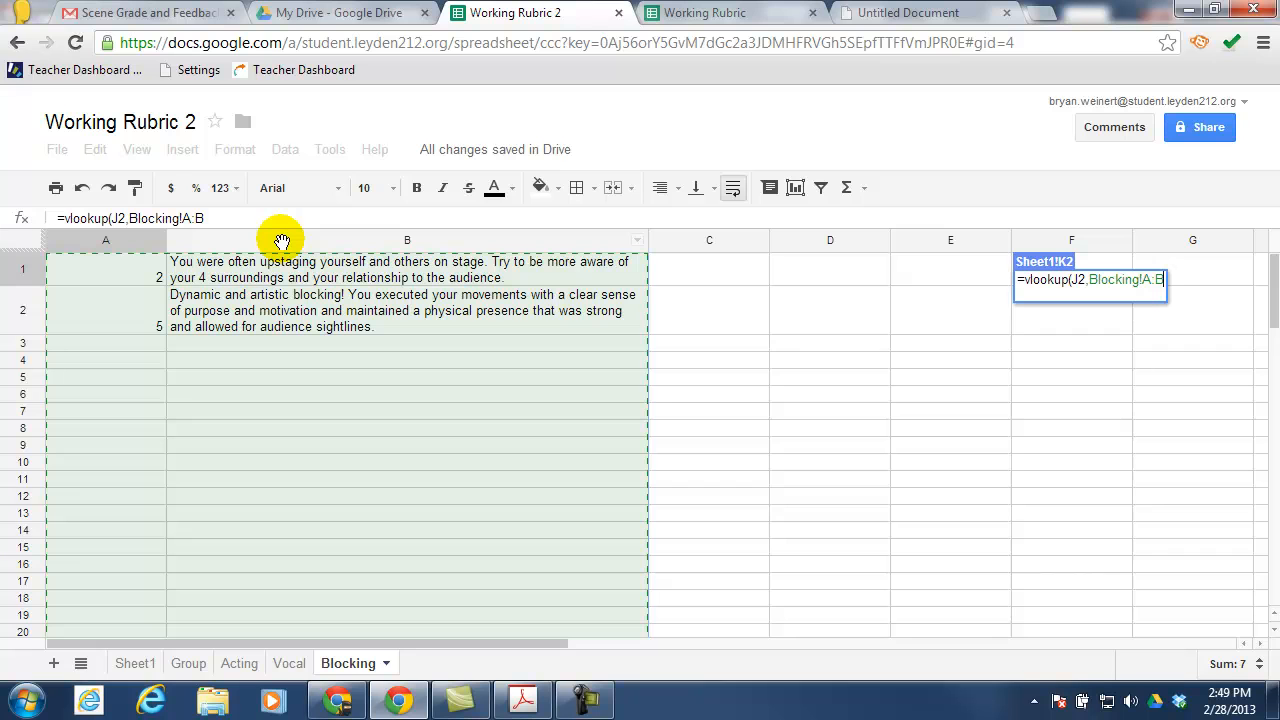
{"action": "type", "text": ",2,false)"}
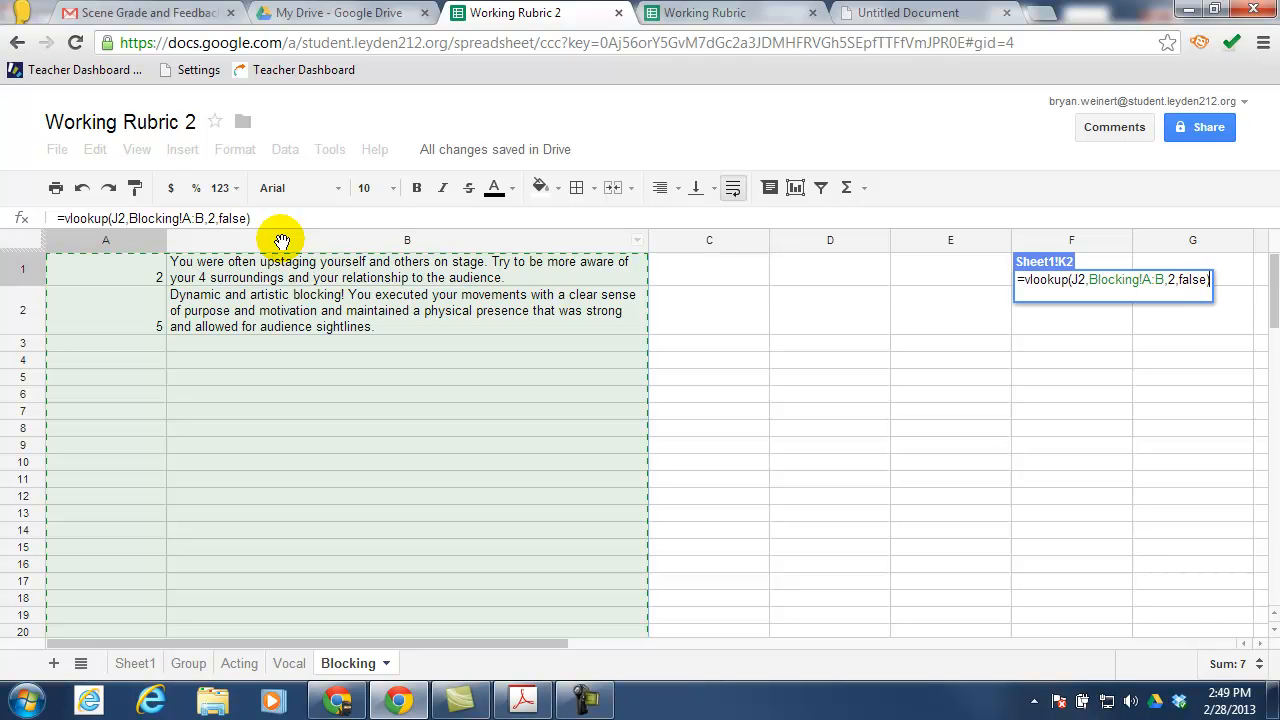
{"action": "key", "text": "Return"}
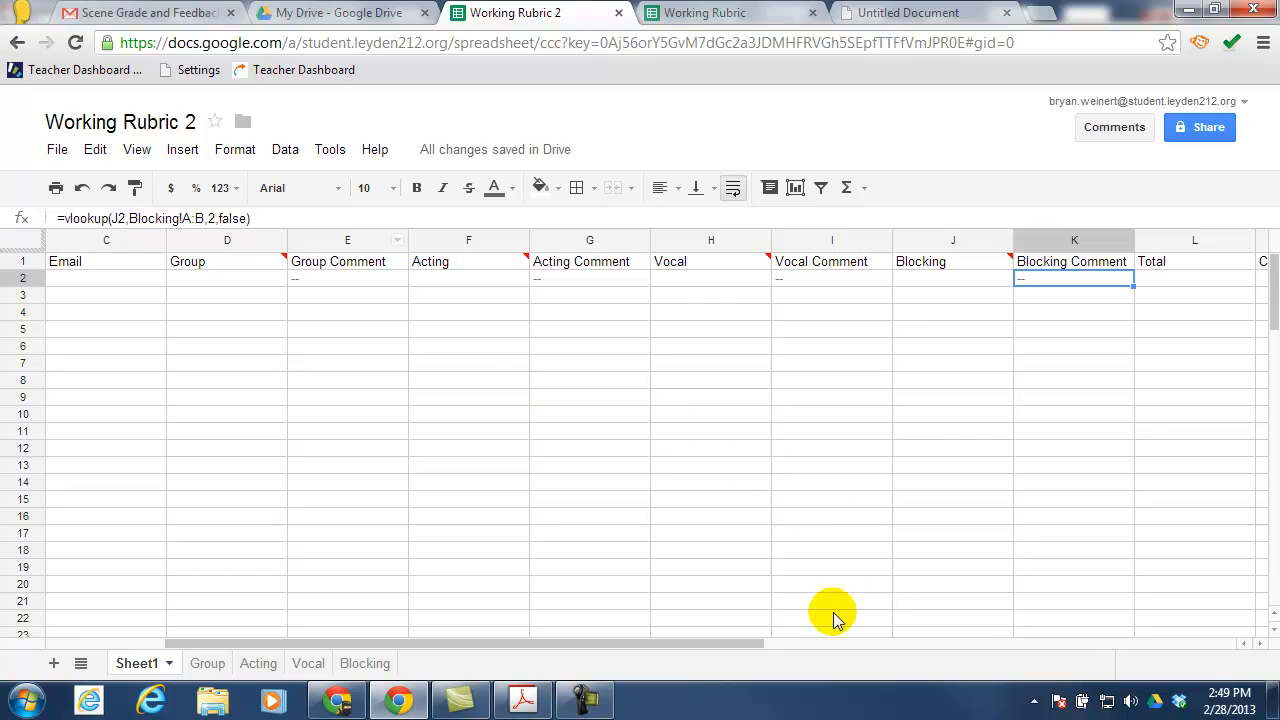
Fill the Group Comment formula from E2 down to row 19
{"action": "left_click_drag", "start_coordinate": [740, 652], "coordinate": [670, 641]}
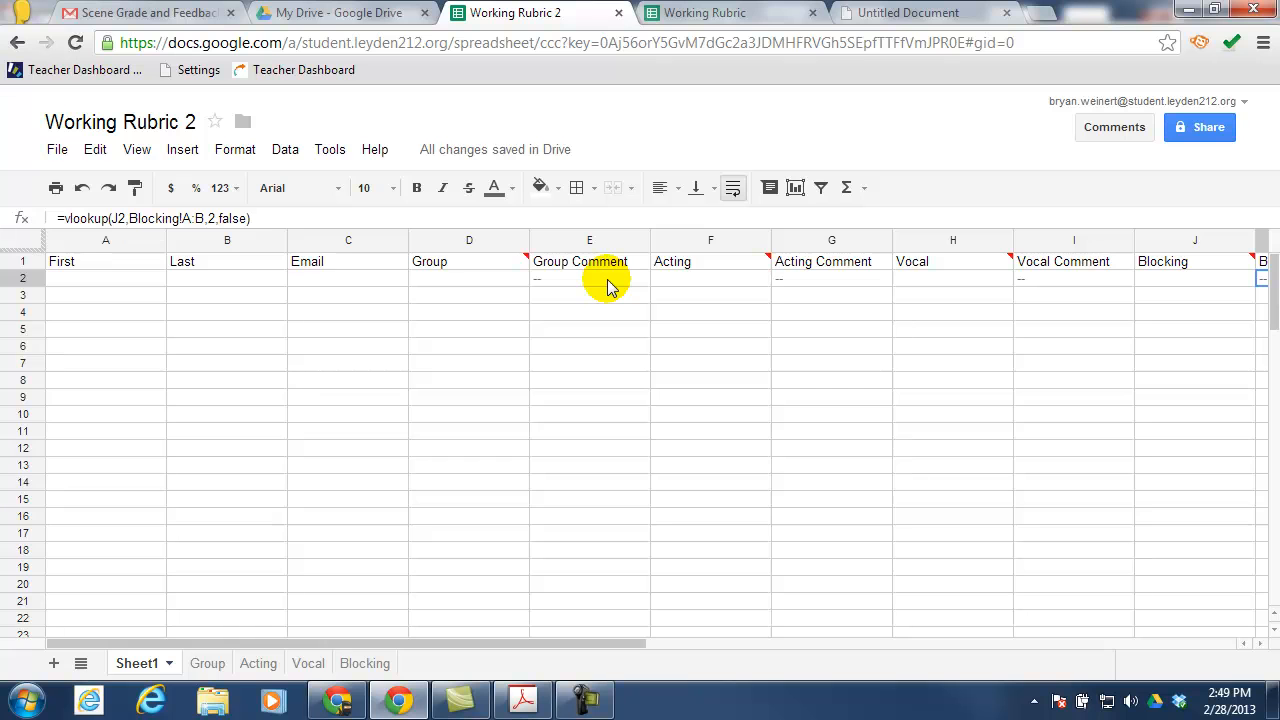
{"action": "left_click", "coordinate": [607, 279]}
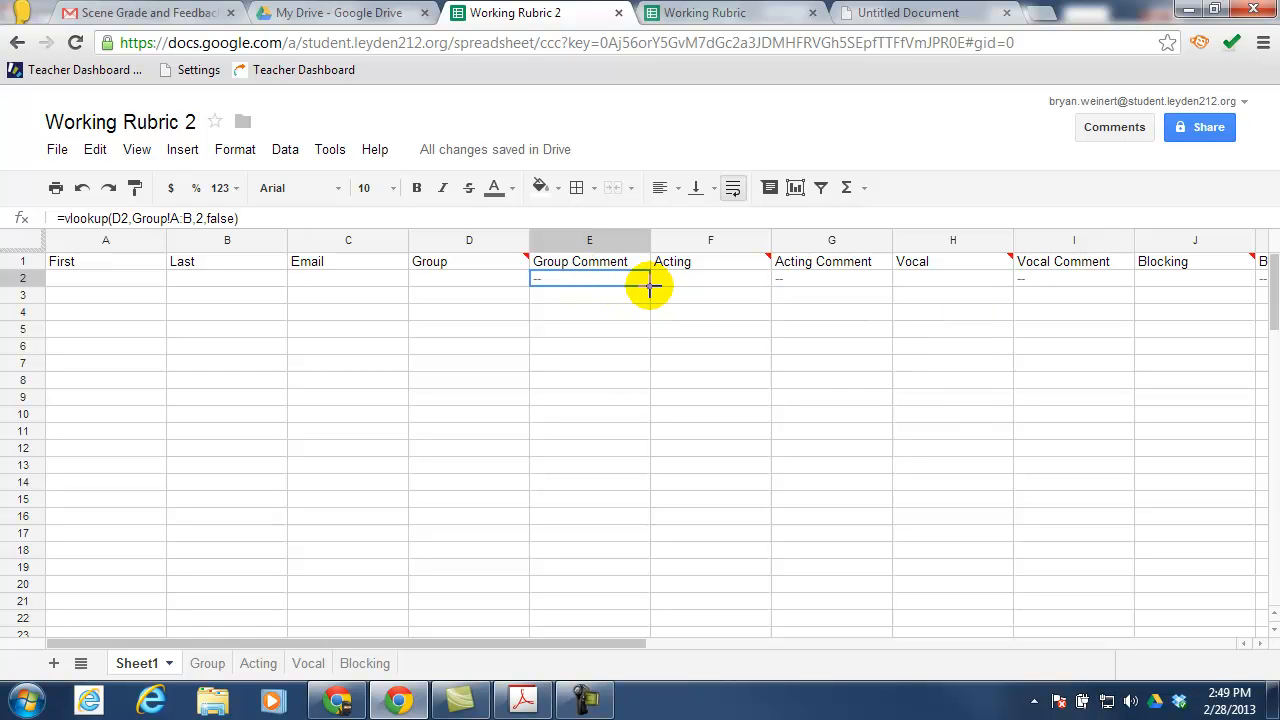
{"action": "left_click_drag", "start_coordinate": [648, 286], "coordinate": [637, 574]}
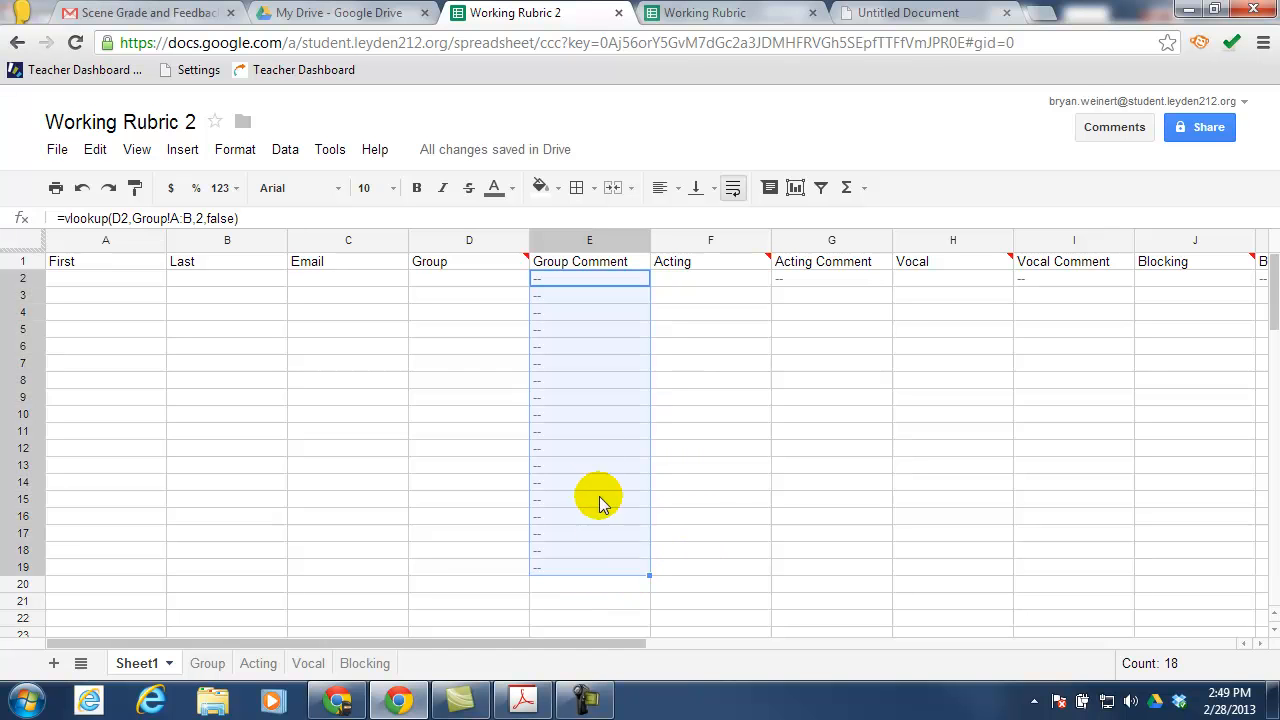
{"action": "left_click", "coordinate": [593, 533]}
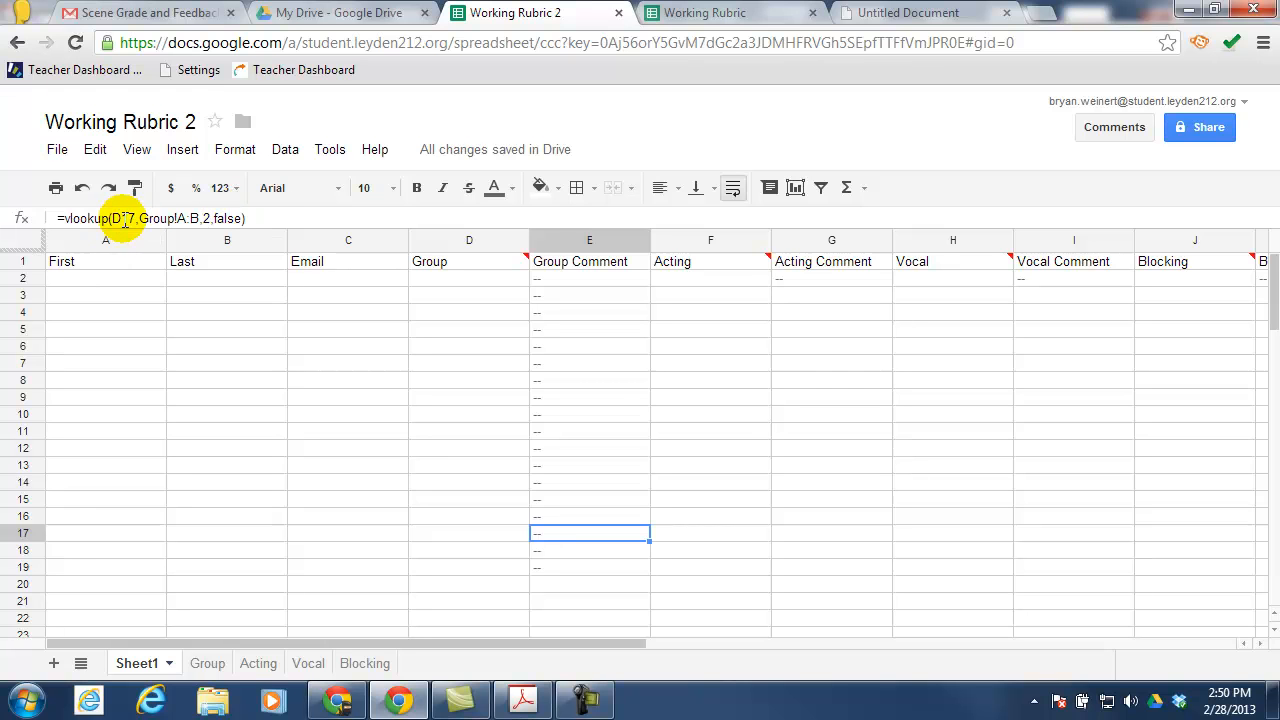
Fill the Acting, Vocal and Blocking Comment formulas from G2, I2 and K2 down to row 19
{"action": "left_click", "coordinate": [835, 278]}
{"action": "left_click_drag", "start_coordinate": [894, 283], "coordinate": [868, 570]}
{"action": "left_click", "coordinate": [1095, 280]}
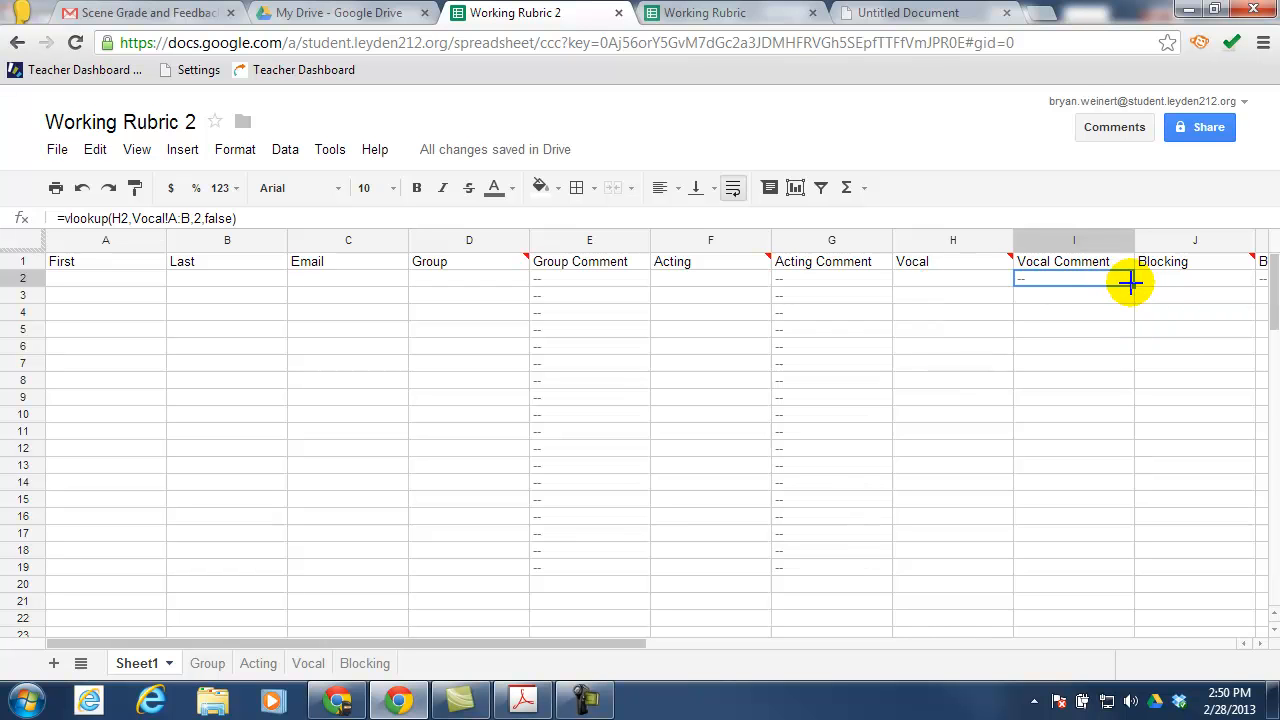
{"action": "left_click_drag", "start_coordinate": [1133, 286], "coordinate": [1100, 575]}
{"action": "left_click_drag", "start_coordinate": [655, 650], "coordinate": [786, 651]}
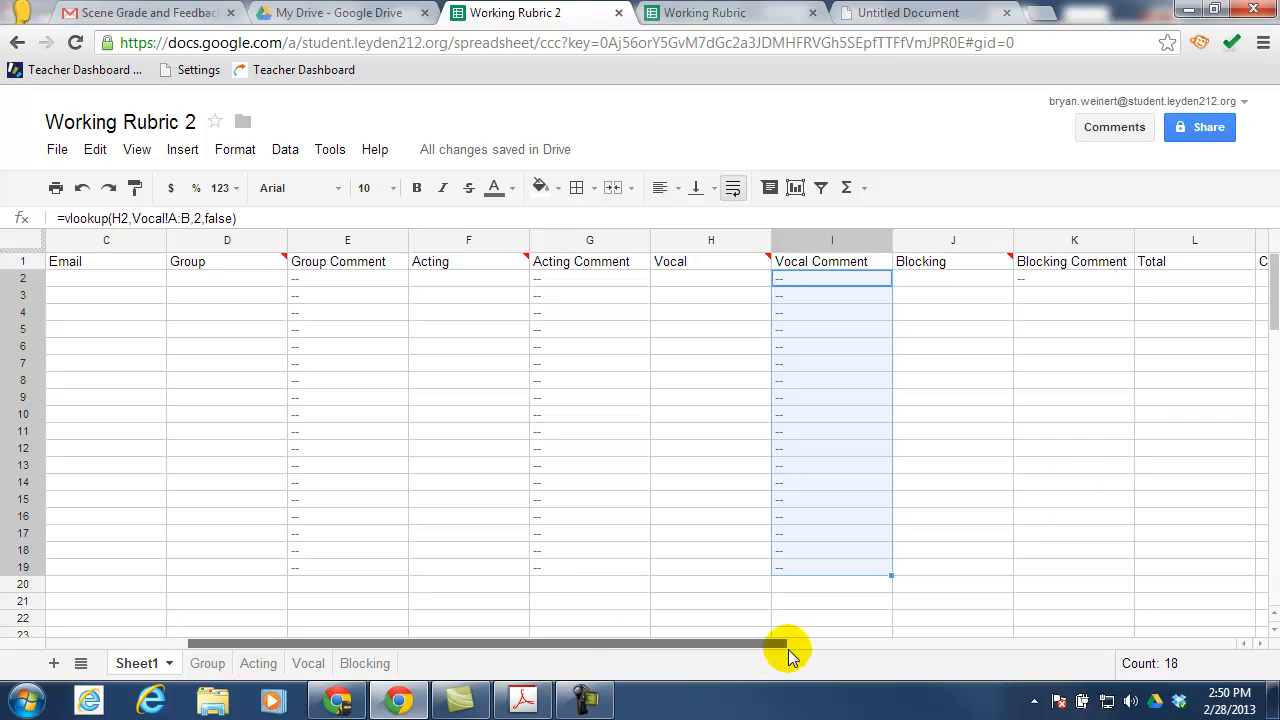
{"action": "left_click", "coordinate": [1102, 277]}
{"action": "left_click_drag", "start_coordinate": [1133, 284], "coordinate": [1118, 560]}
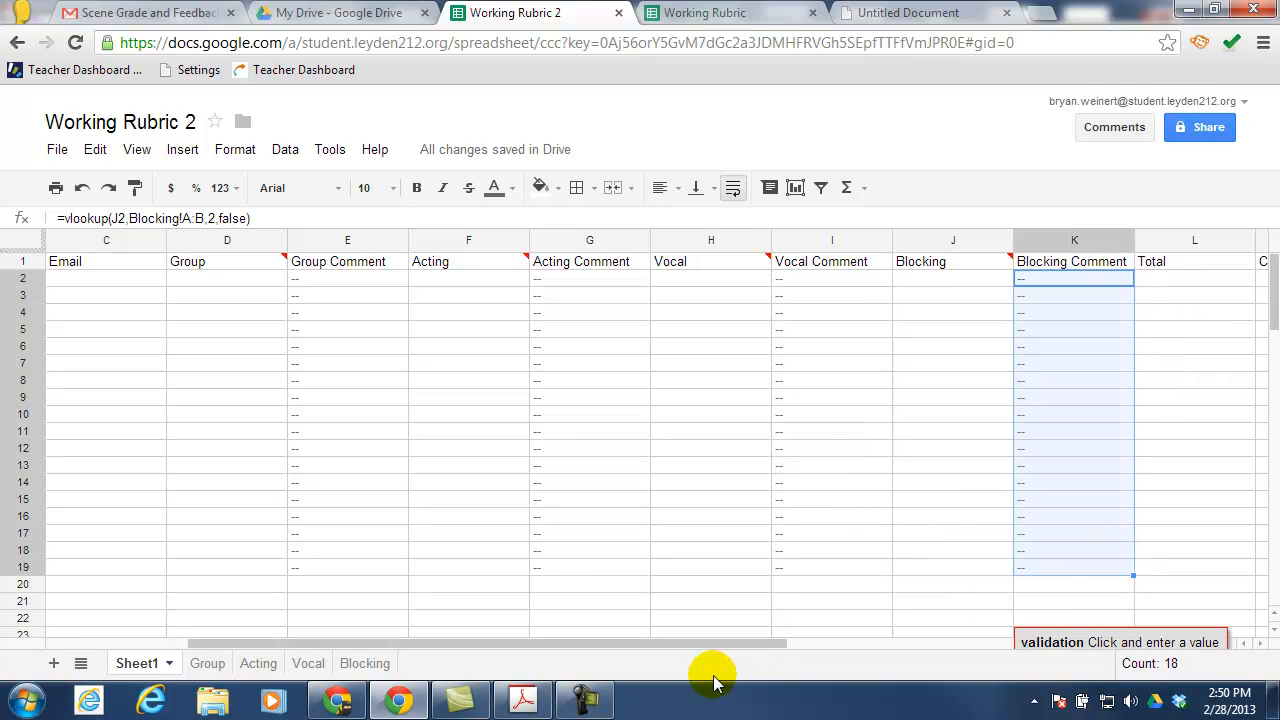
{"action": "left_click_drag", "start_coordinate": [730, 640], "coordinate": [640, 640]}
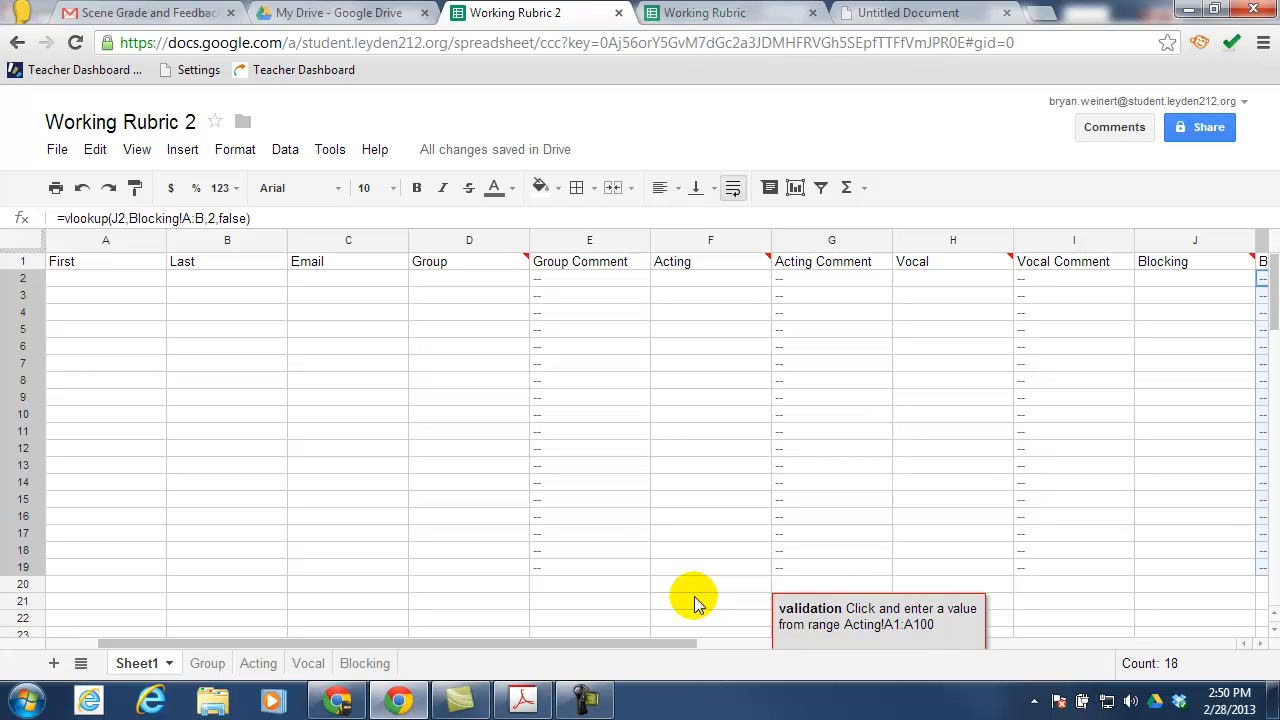
Hide comment columns E, G, I and K
{"action": "left_click", "coordinate": [588, 245]}
{"action": "right_click", "coordinate": [586, 245]}
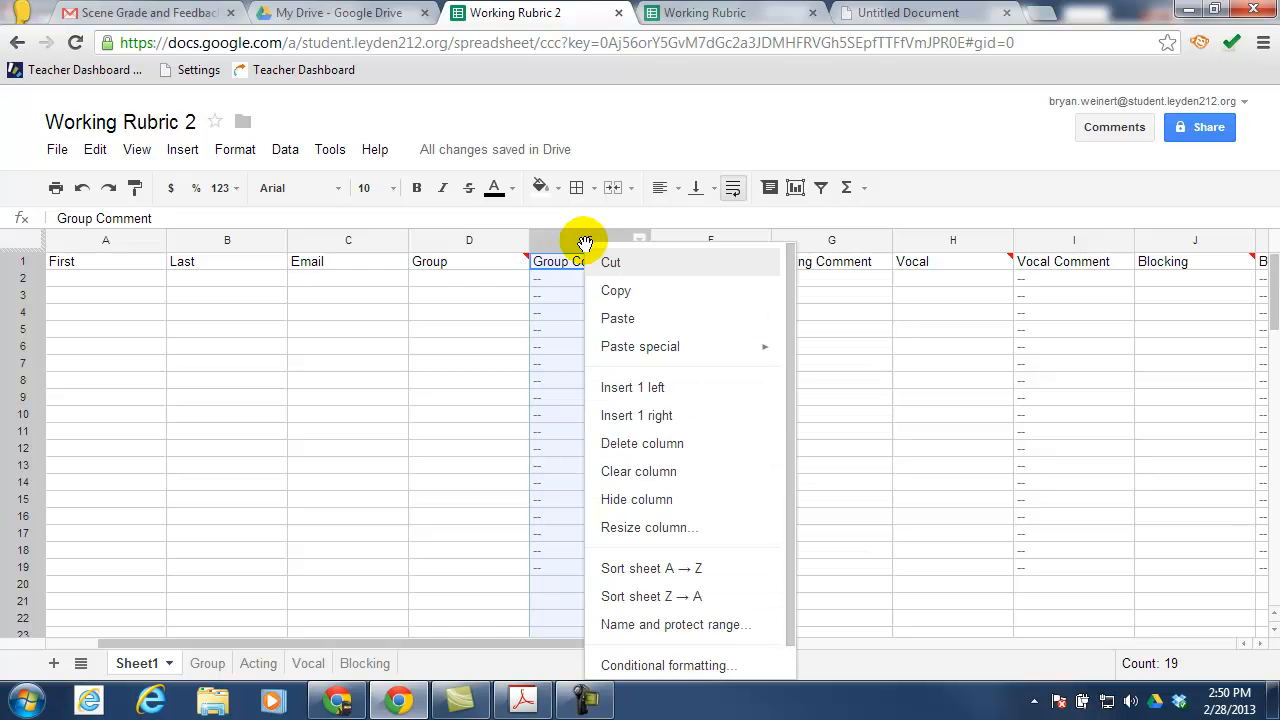
{"action": "left_click", "coordinate": [643, 500]}
{"action": "left_click", "coordinate": [712, 242]}
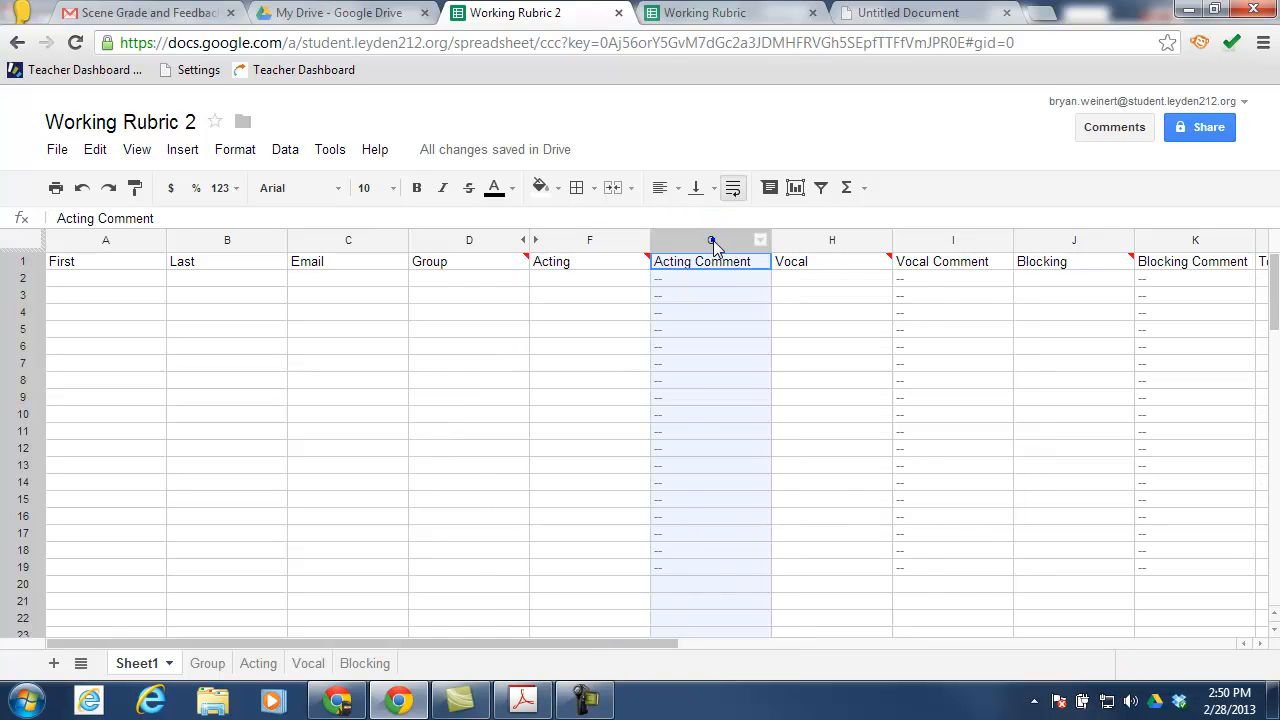
{"action": "right_click", "coordinate": [713, 245]}
{"action": "left_click", "coordinate": [775, 494]}
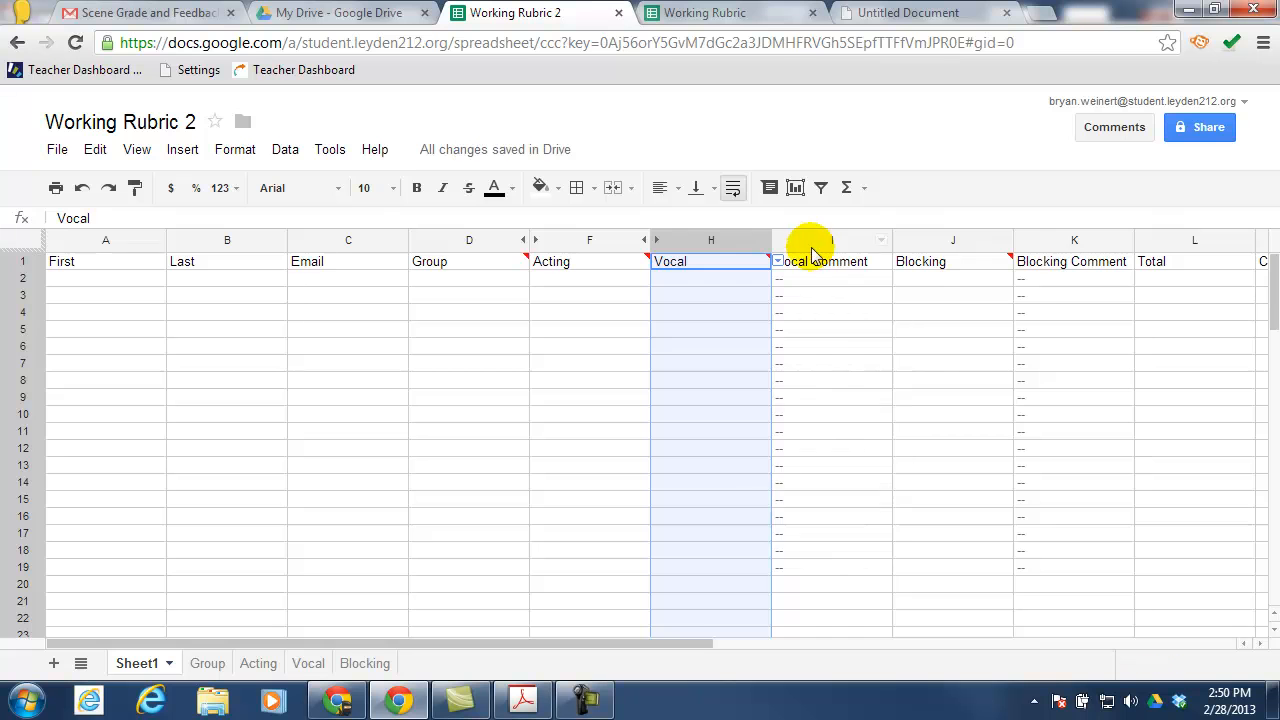
{"action": "left_click", "coordinate": [825, 240]}
{"action": "right_click", "coordinate": [825, 242]}
{"action": "left_click", "coordinate": [897, 496]}
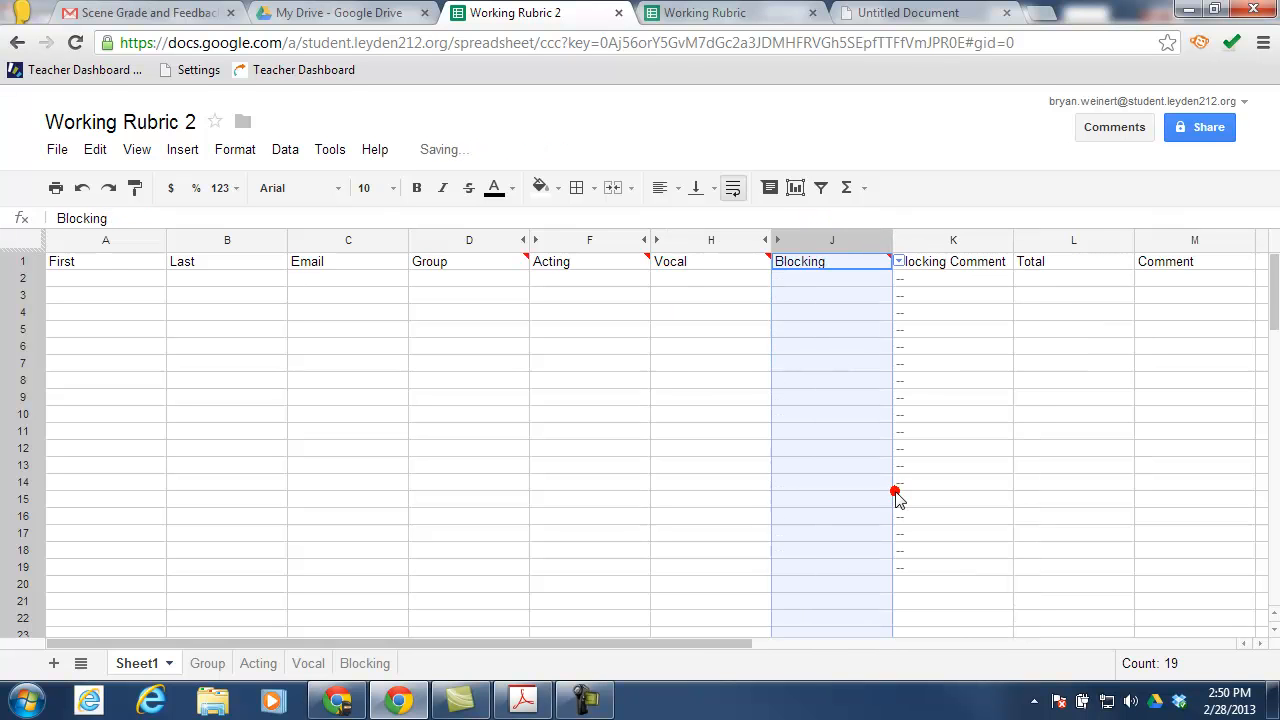
{"action": "left_click", "coordinate": [945, 240]}
{"action": "right_click", "coordinate": [945, 242]}
{"action": "left_click", "coordinate": [1012, 497]}
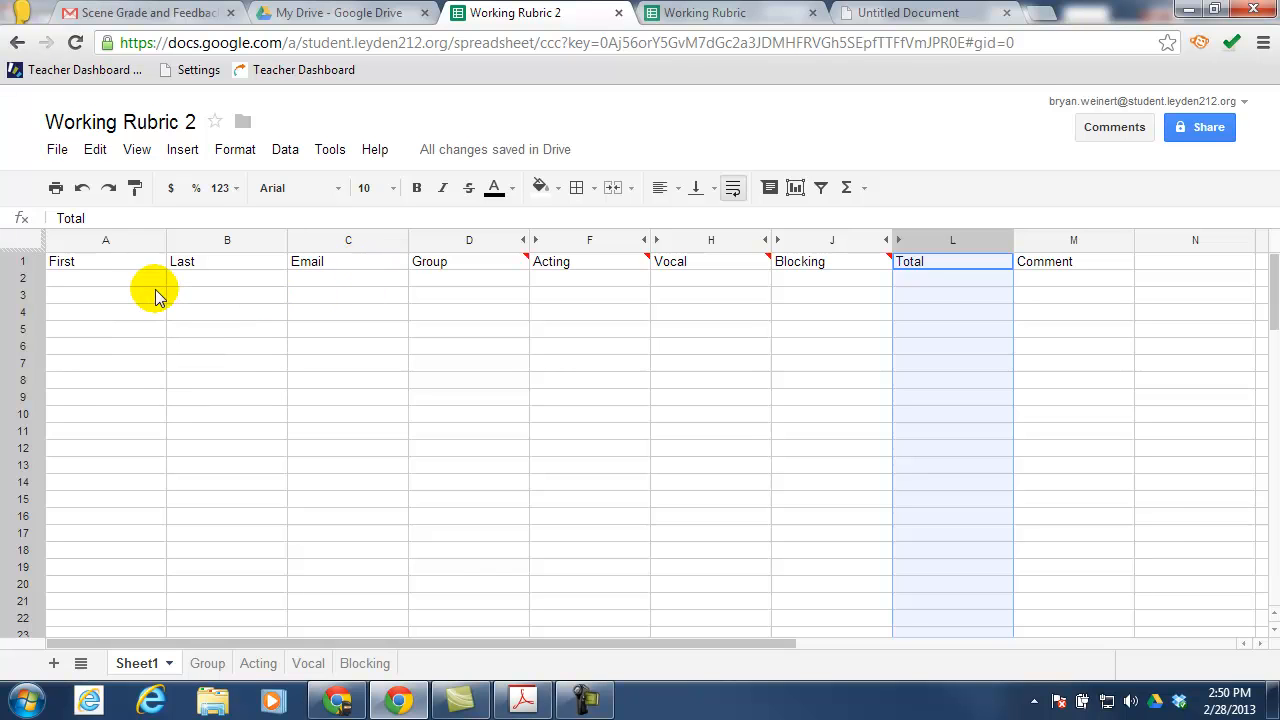
Inspect the score cells D2 and F2 and the Total cell L2
{"action": "mouse_move", "coordinate": [449, 281]}
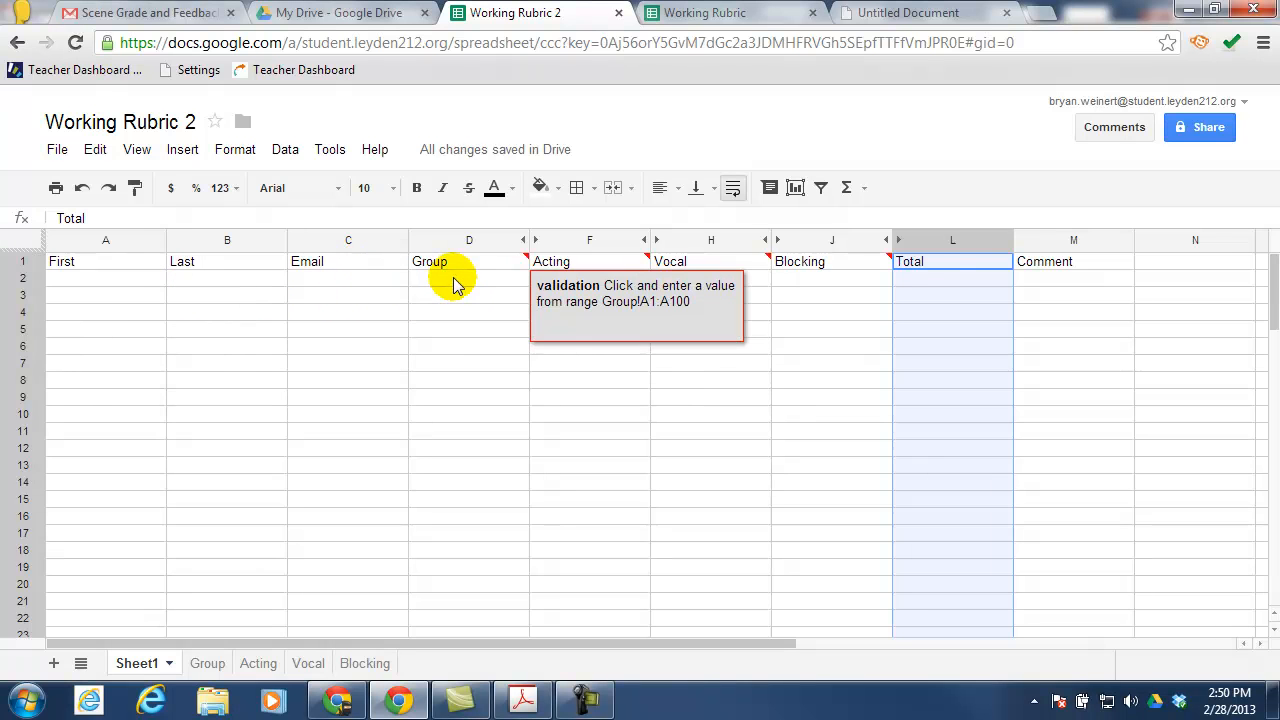
{"action": "left_click", "coordinate": [464, 278]}
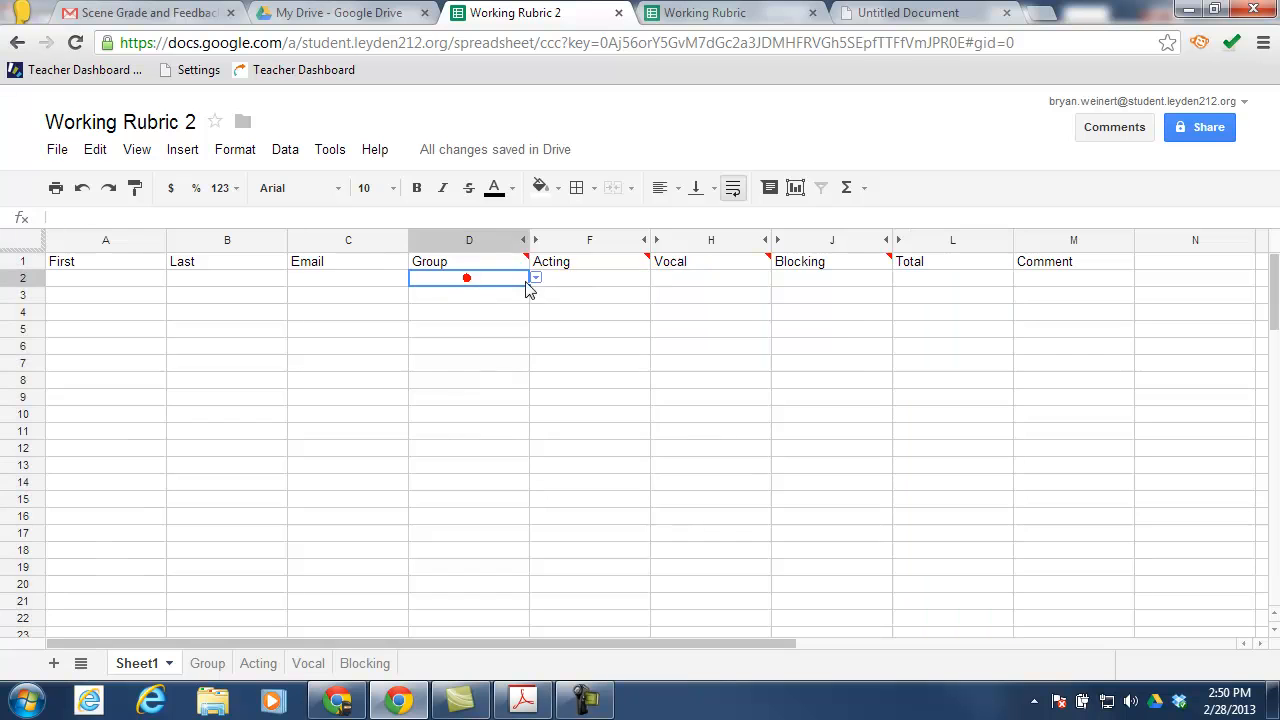
{"action": "left_click", "coordinate": [585, 278]}
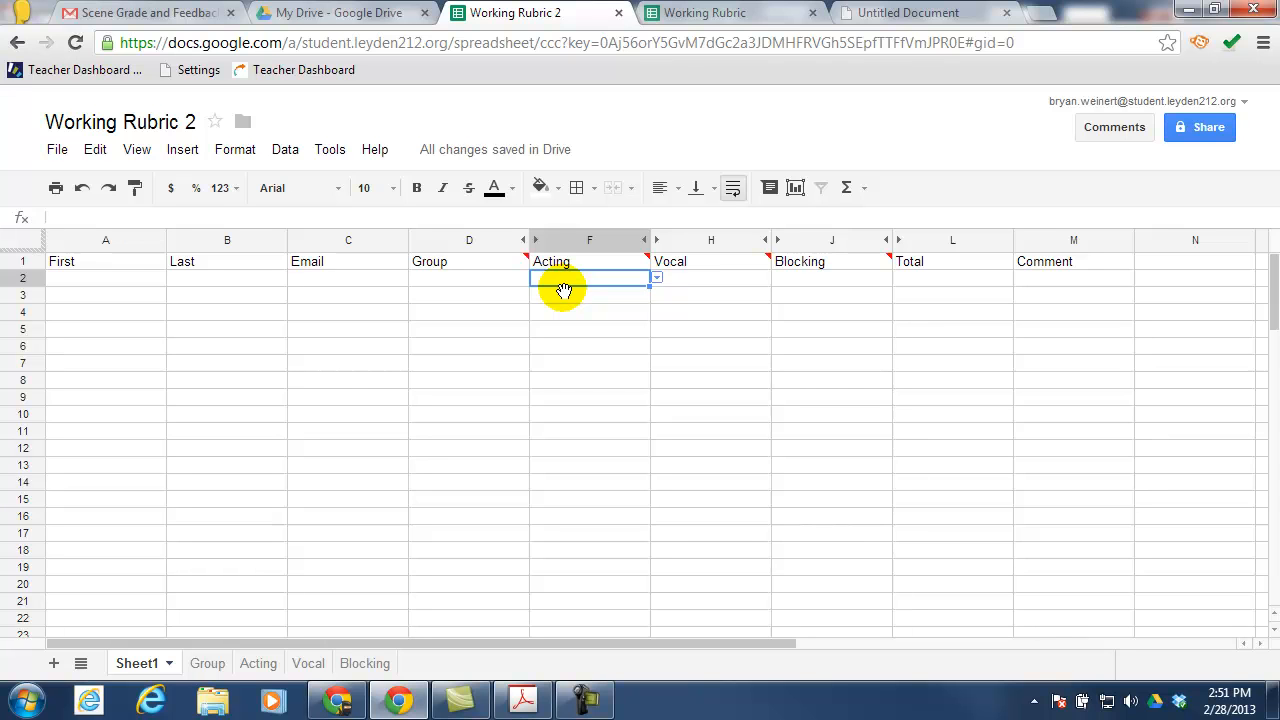
{"action": "left_click", "coordinate": [930, 279]}
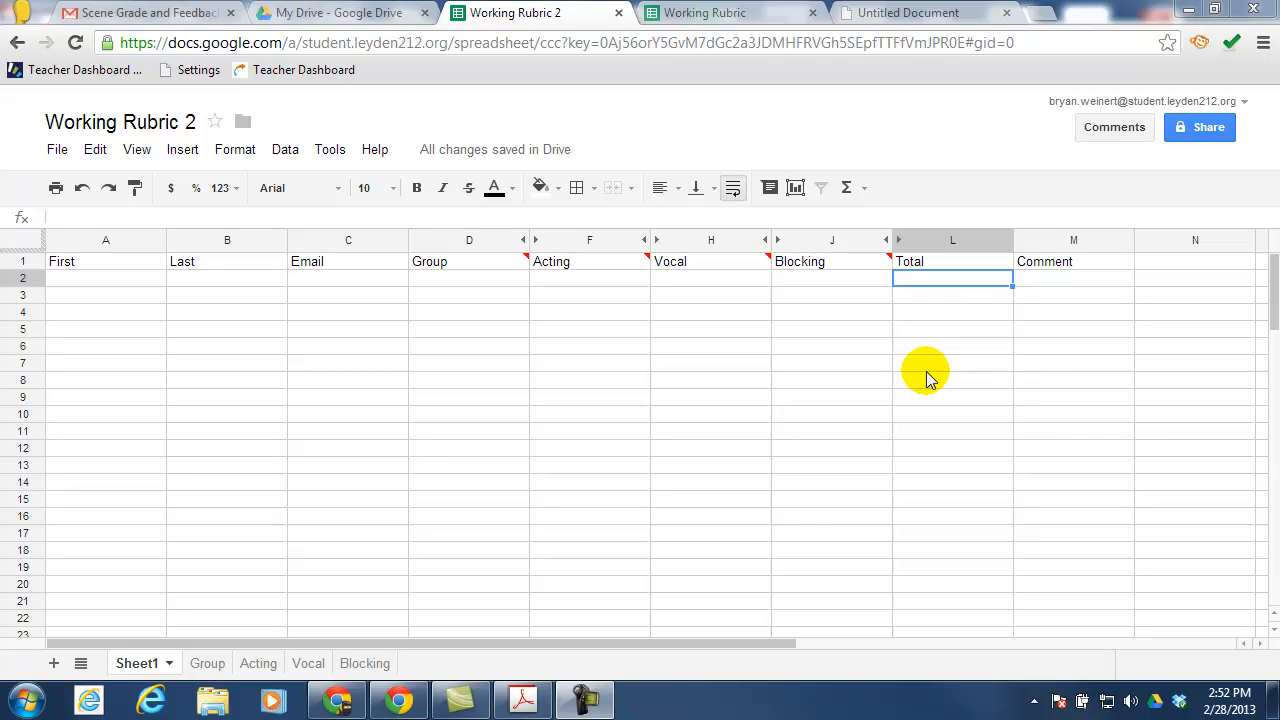
{"action": "left_click", "coordinate": [942, 280]}
{"action": "type", "text": "="}
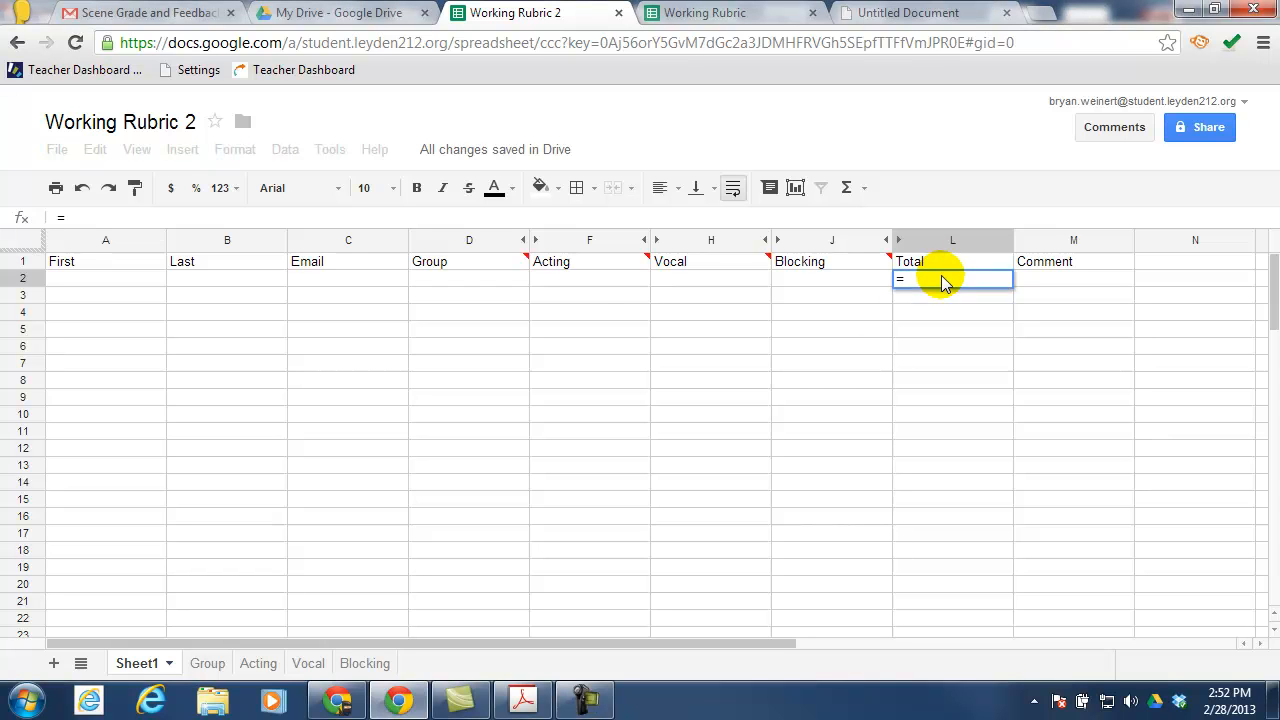
{"action": "left_click", "coordinate": [502, 287]}
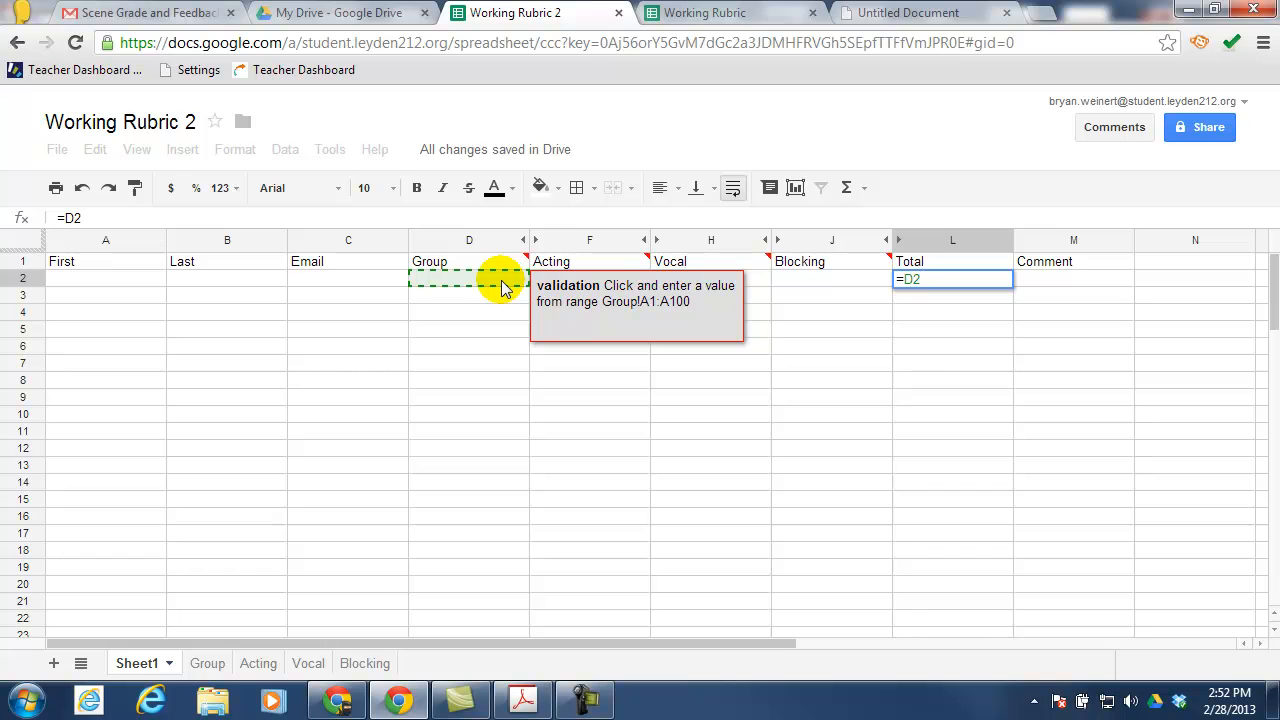
{"action": "type", "text": "+"}
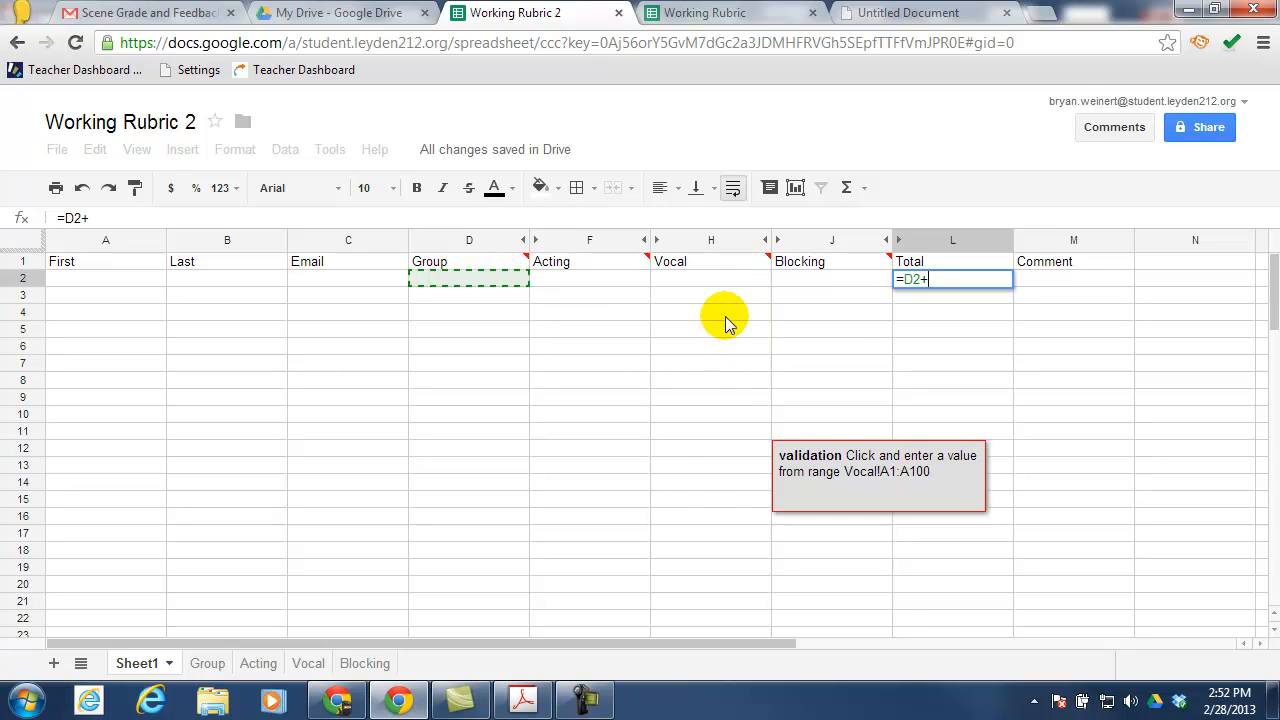
{"action": "left_click", "coordinate": [606, 285]}
{"action": "type", "text": "+"}
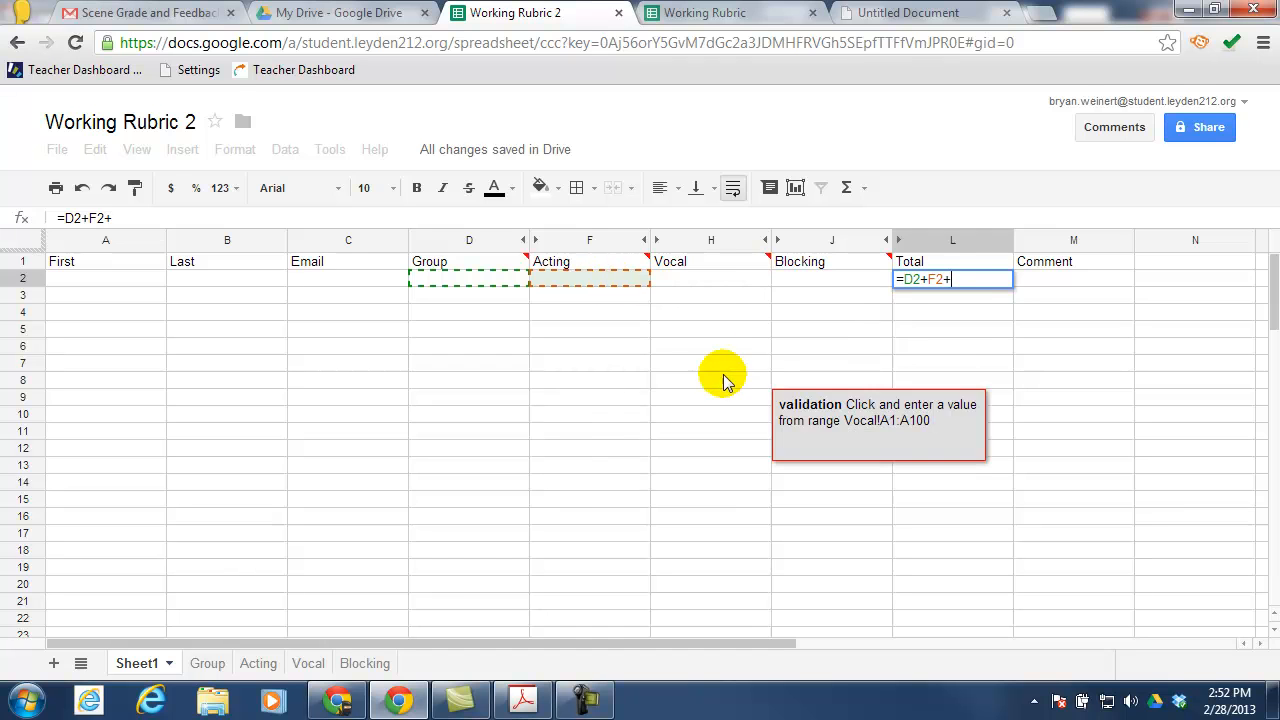
{"action": "left_click", "coordinate": [699, 284]}
{"action": "type", "text": "+"}
{"action": "left_click", "coordinate": [838, 284]}
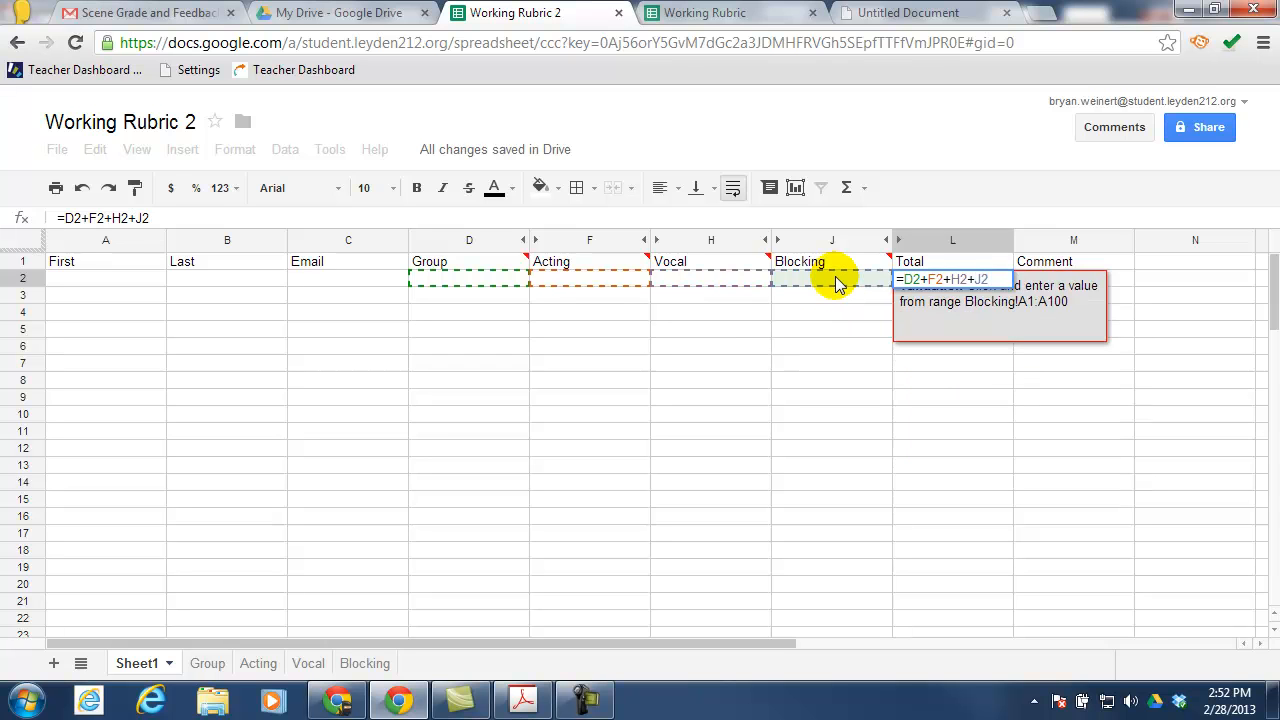
{"action": "key", "text": "Return"}
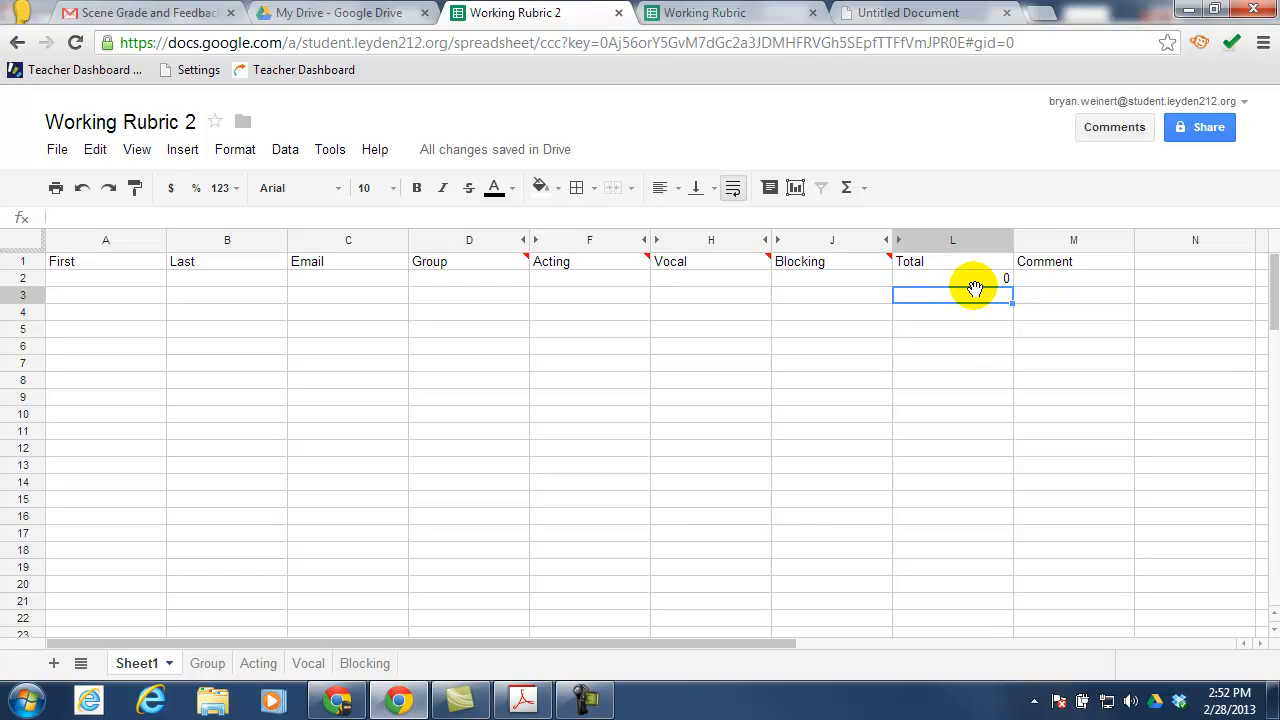
{"action": "left_click", "coordinate": [522, 278]}
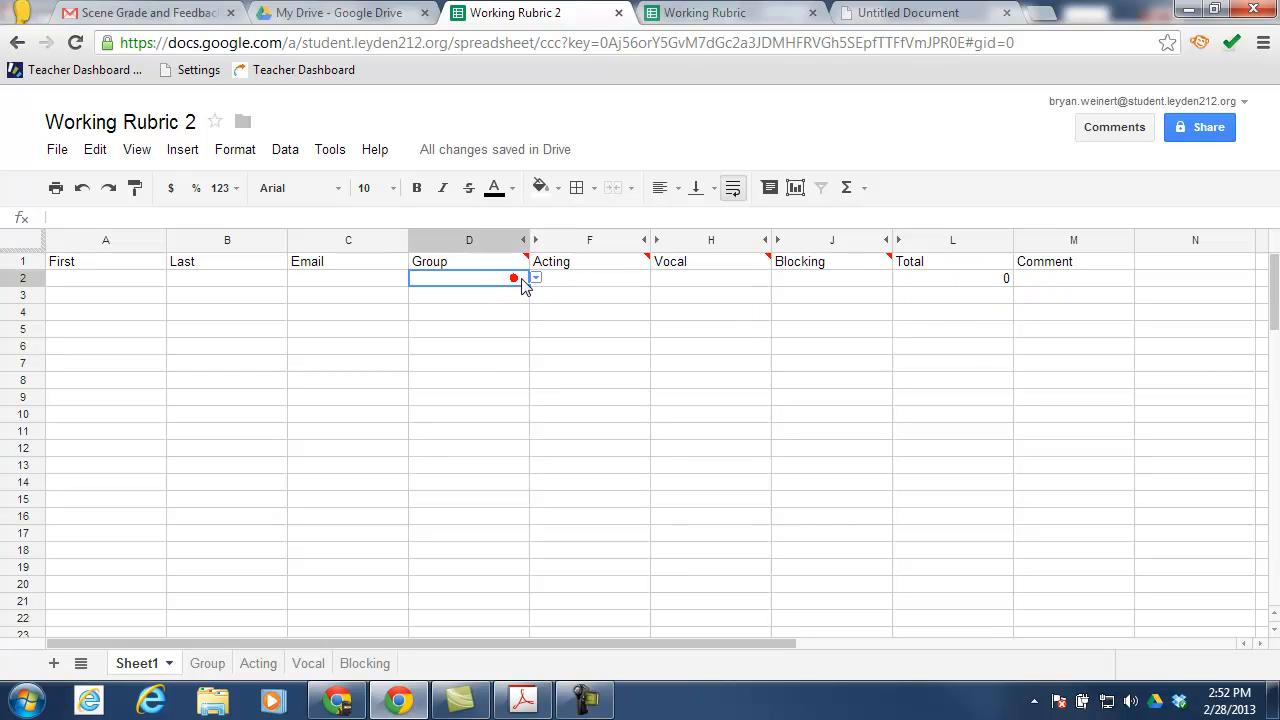
{"action": "left_click", "coordinate": [533, 278]}
{"action": "left_click", "coordinate": [446, 330]}
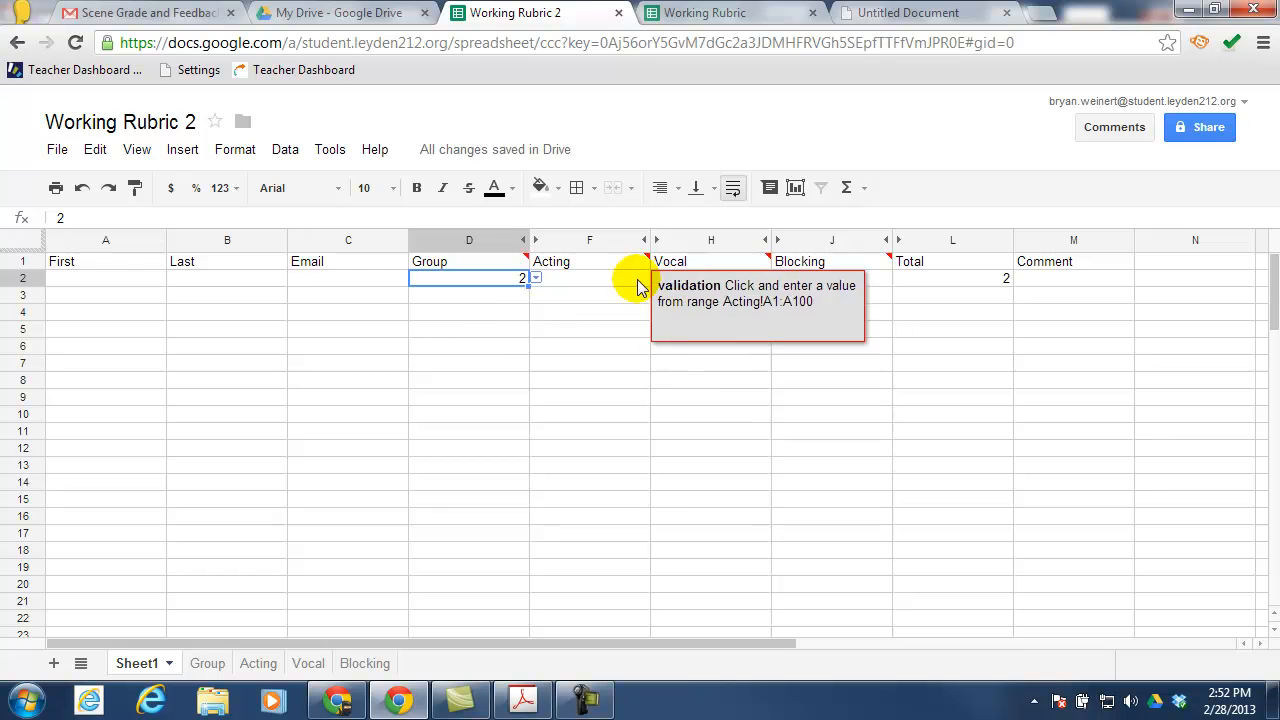
{"action": "left_click", "coordinate": [643, 278]}
{"action": "left_click", "coordinate": [654, 278]}
{"action": "left_click", "coordinate": [603, 313]}
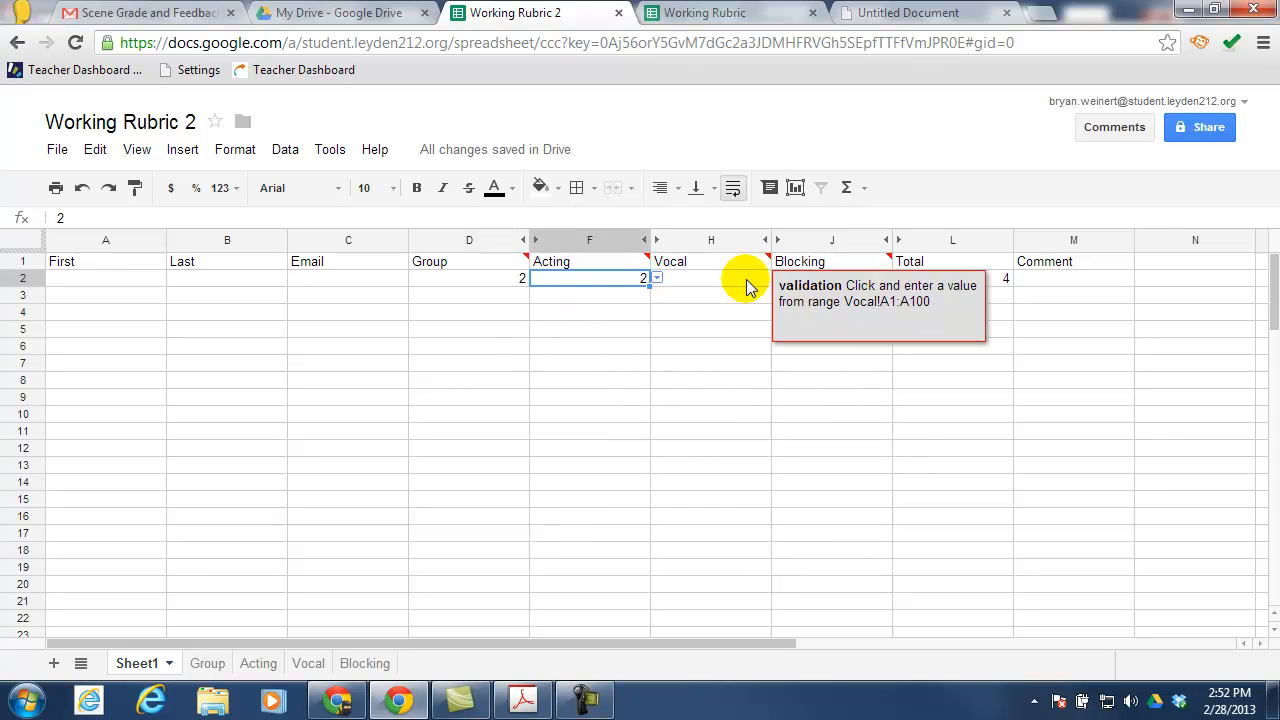
{"action": "left_click", "coordinate": [746, 278]}
{"action": "left_click", "coordinate": [775, 278]}
{"action": "left_click", "coordinate": [703, 334]}
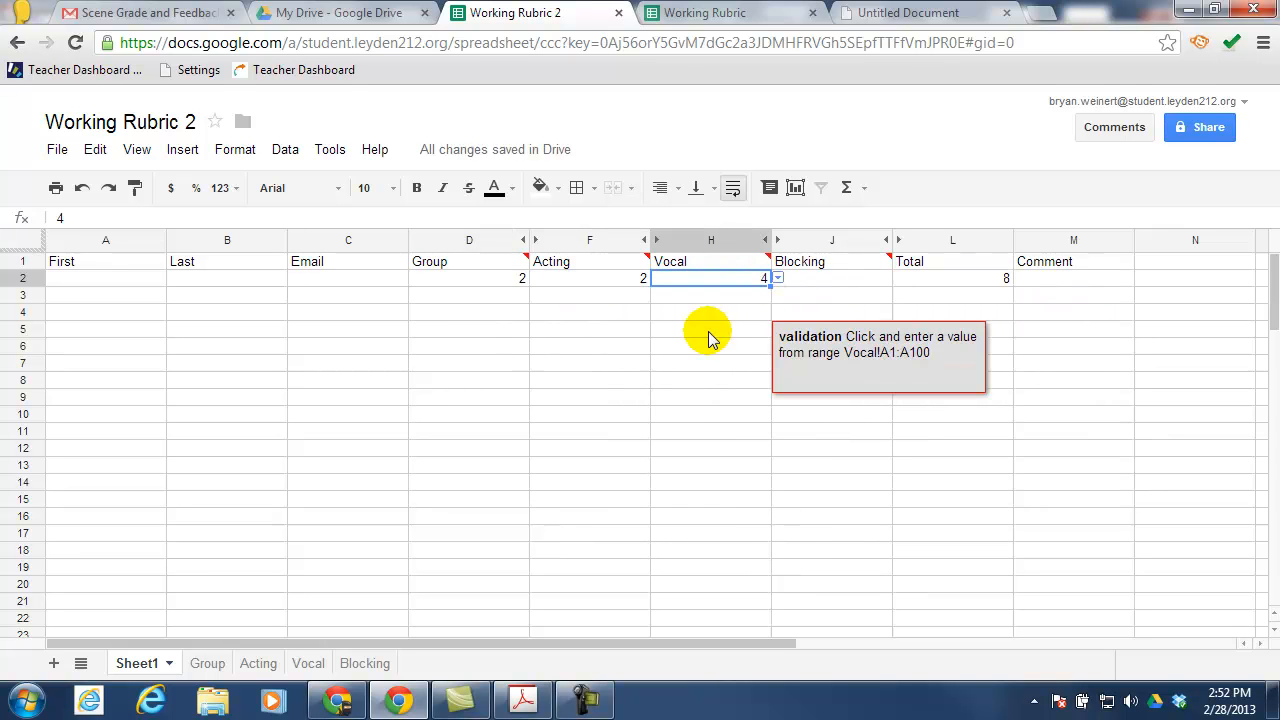
{"action": "left_click", "coordinate": [487, 280]}
{"action": "key", "text": "Delete"}
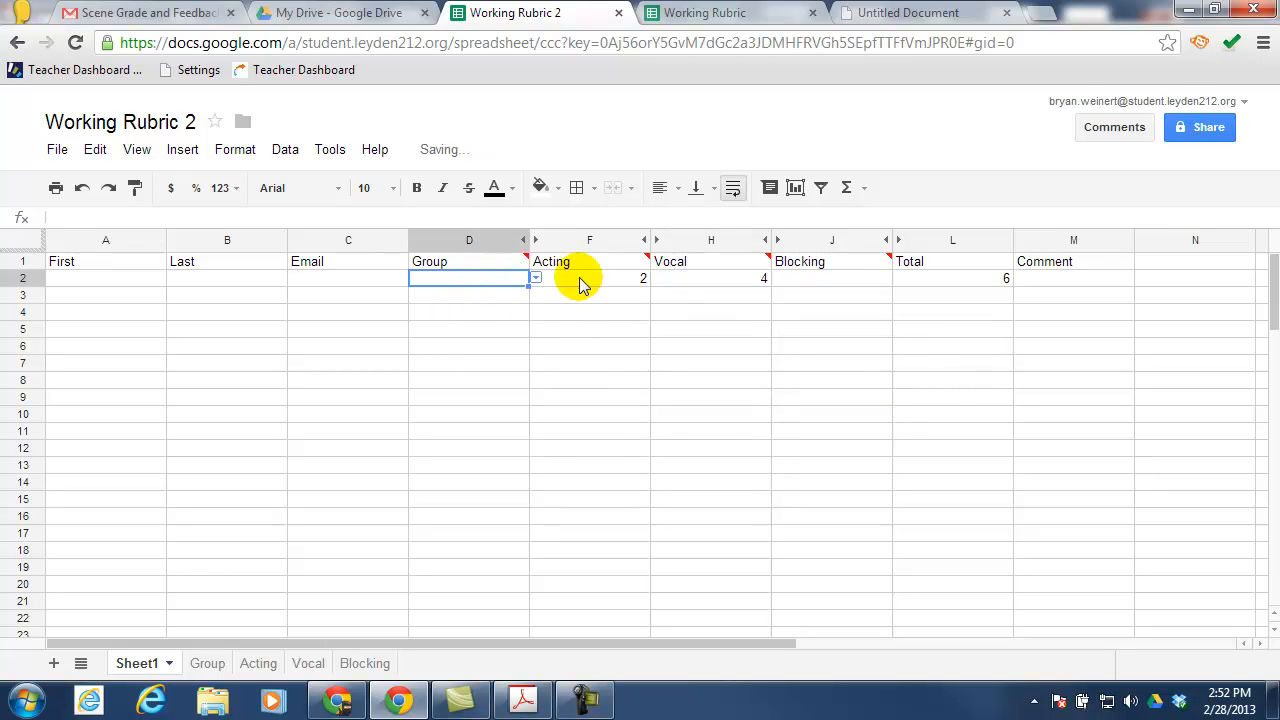
{"action": "left_click", "coordinate": [580, 278]}
{"action": "key", "text": "Delete"}
{"action": "left_click", "coordinate": [709, 278]}
{"action": "key", "text": "Delete"}
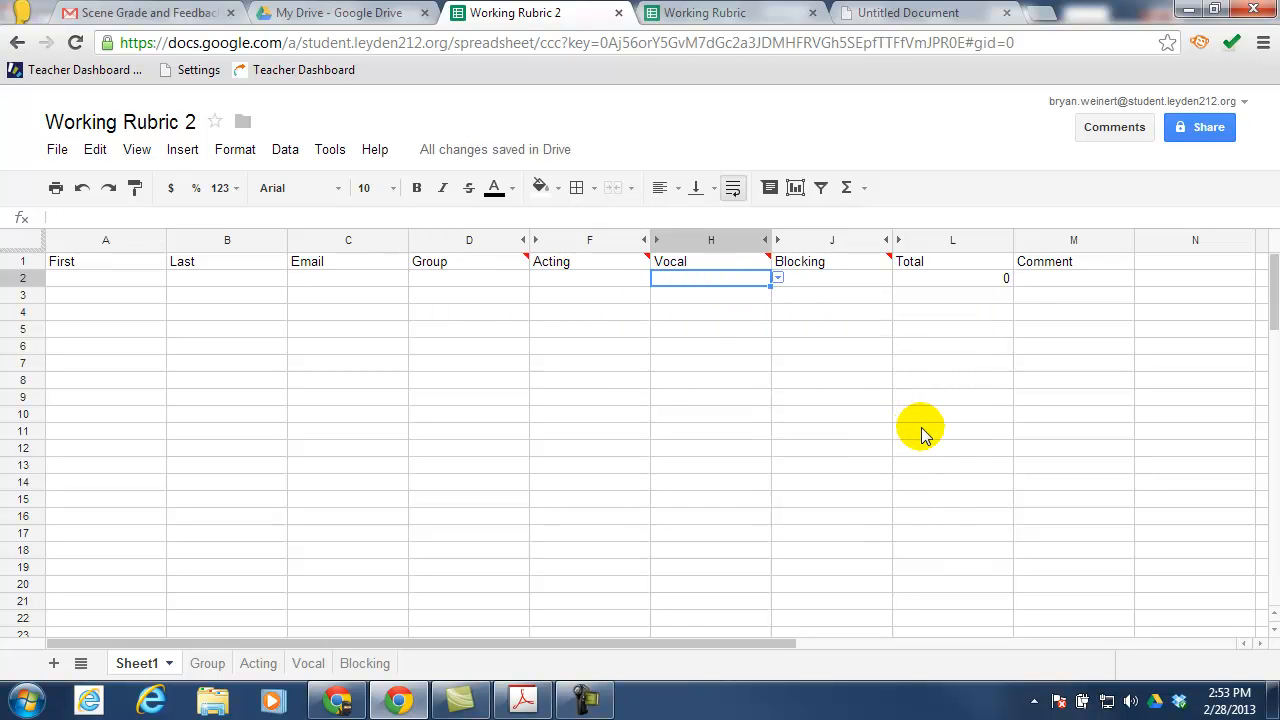
Copy the =D2+F2+H2+J2 Total formula from L2 down through L22
{"action": "left_click", "coordinate": [998, 280]}
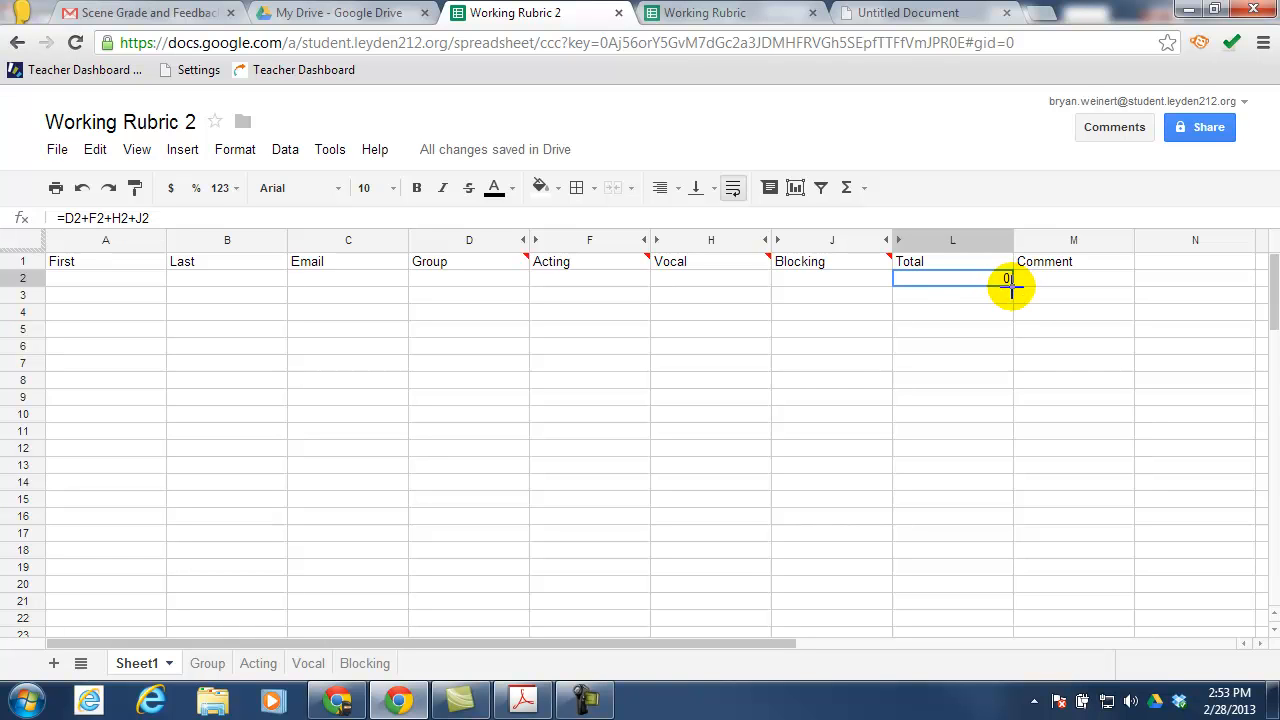
{"action": "left_click_drag", "start_coordinate": [1012, 287], "coordinate": [1006, 617]}
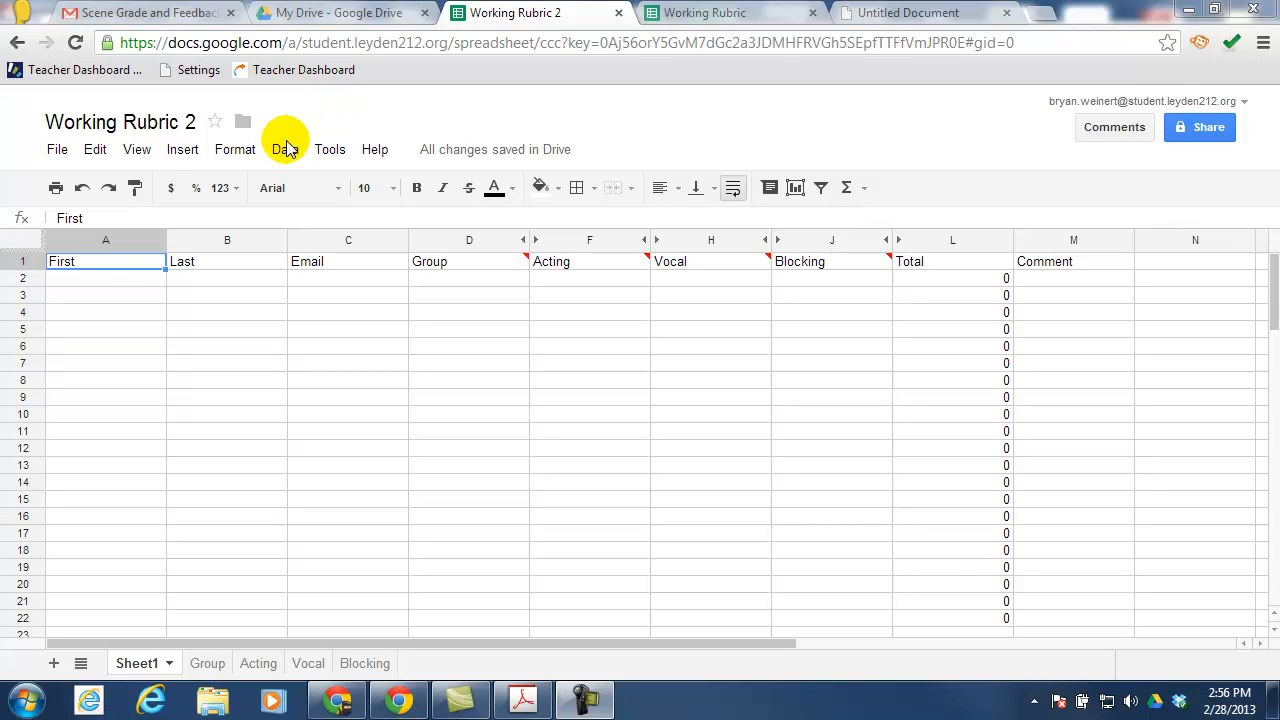
Search the Script Gallery for 'yet another' and install Yet Another Mail Merge
{"action": "left_click", "coordinate": [184, 152]}
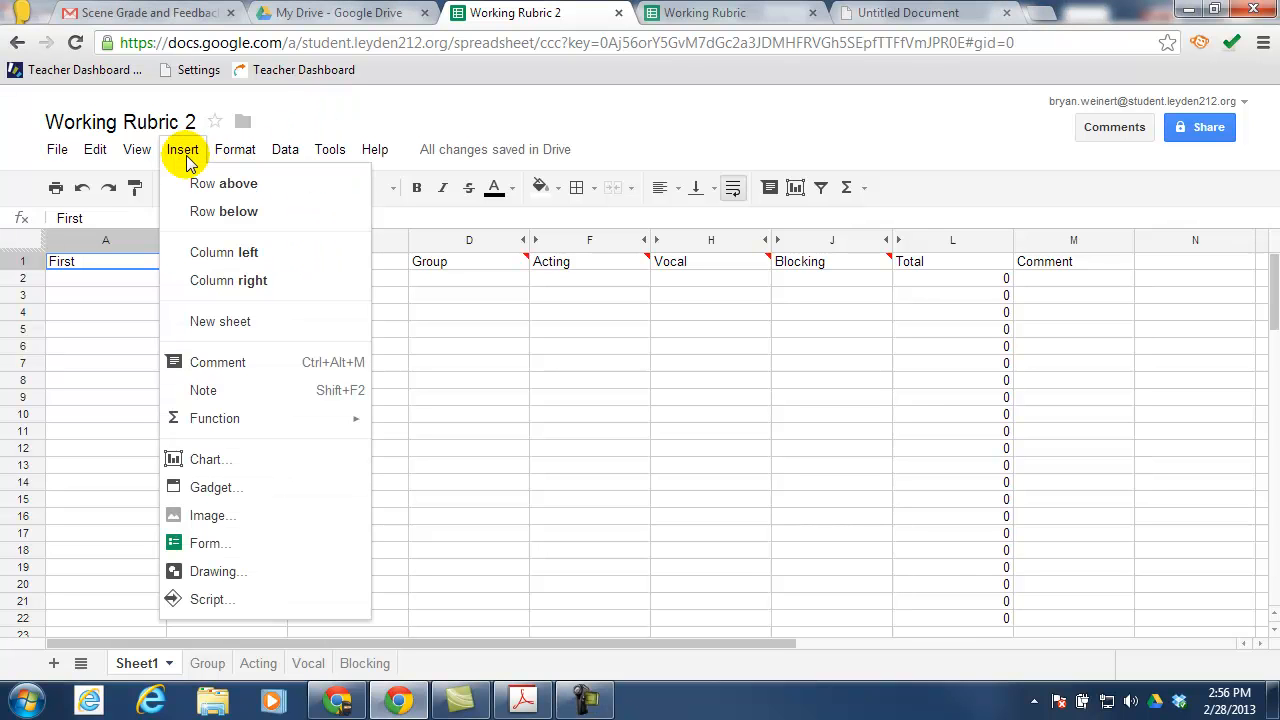
{"action": "left_click", "coordinate": [226, 600]}
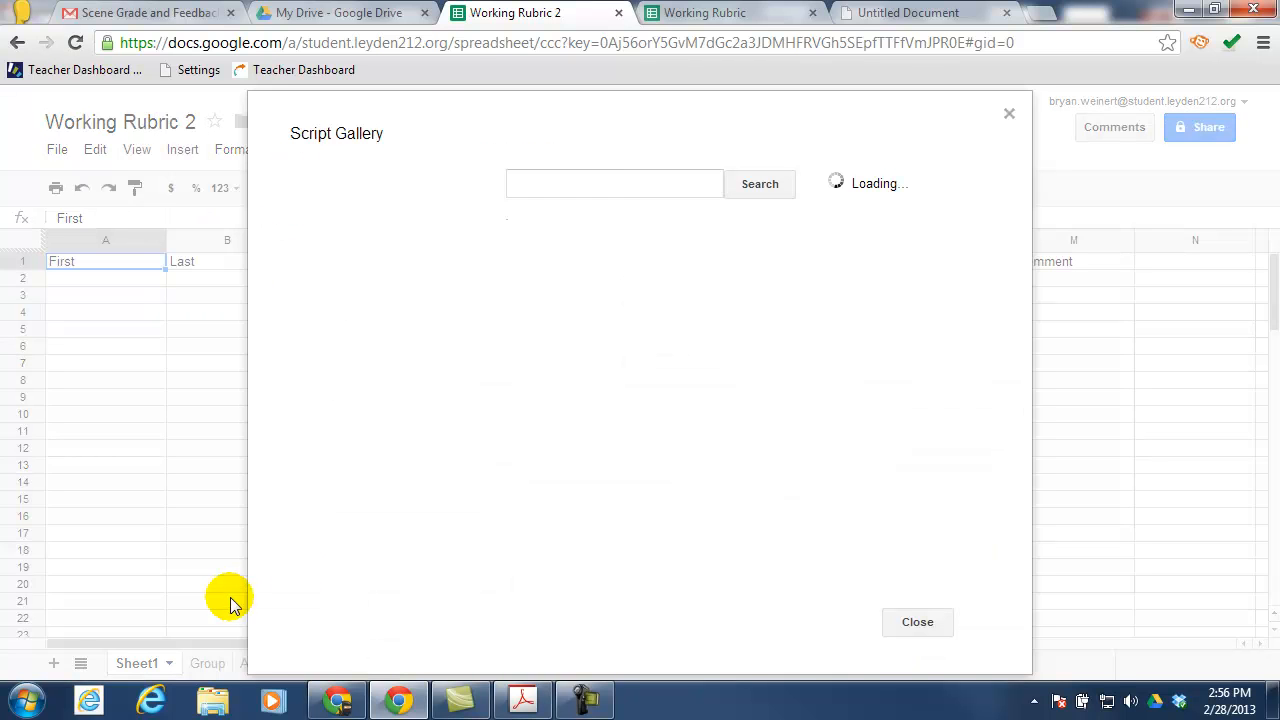
{"action": "left_click", "coordinate": [613, 186]}
{"action": "type", "text": "yet another"}
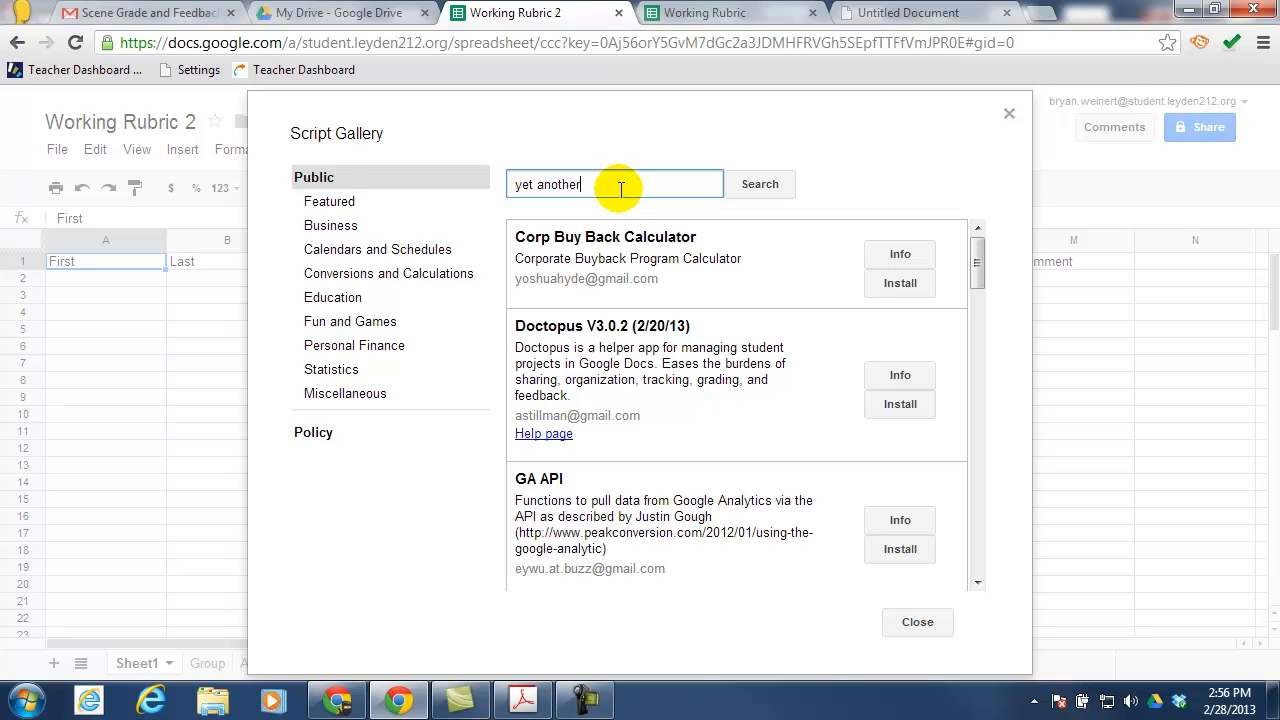
{"action": "key", "text": "Return"}
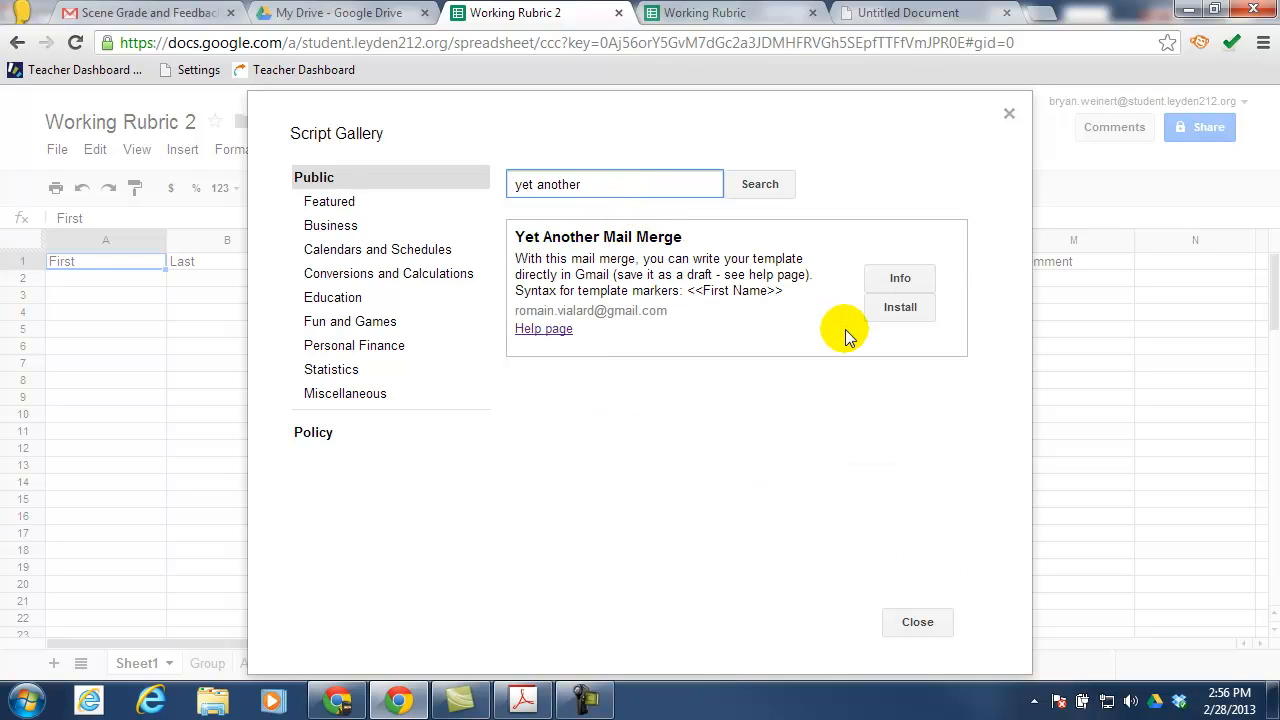
{"action": "left_click", "coordinate": [907, 310]}
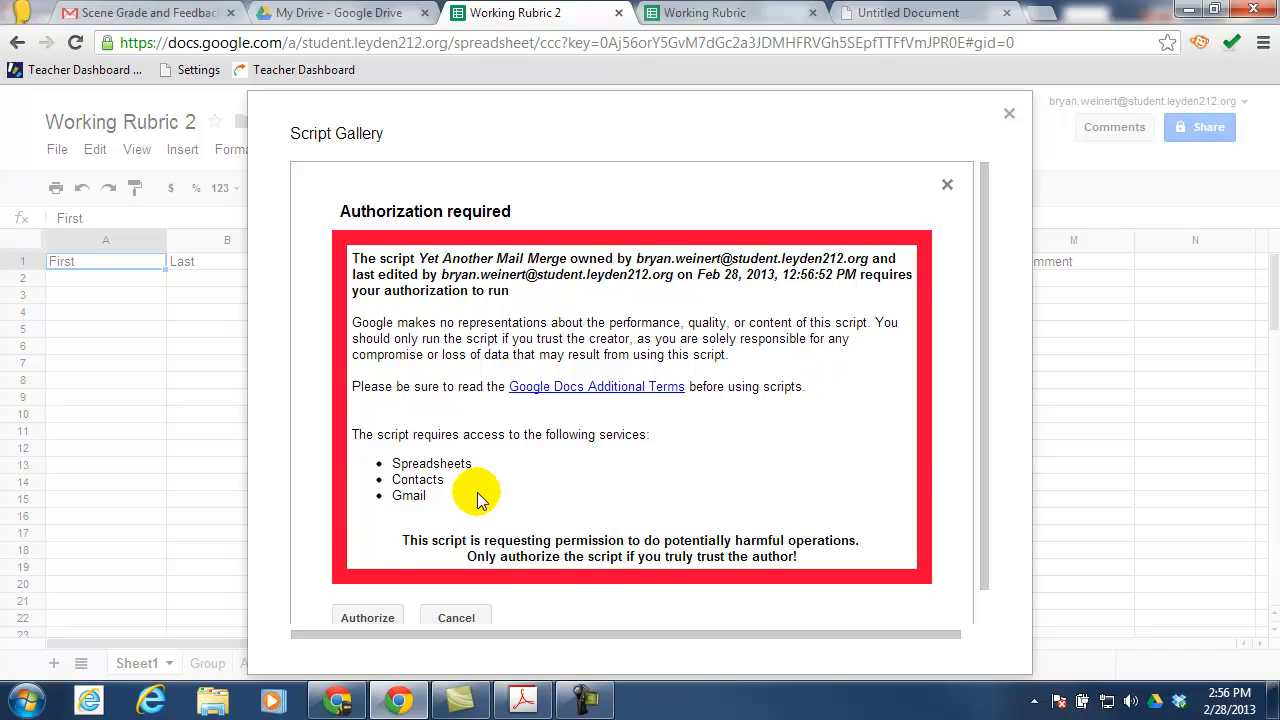
Authorize the script's access to Contacts and Gmail, then close the gallery and dismiss the message
{"action": "left_click", "coordinate": [366, 618]}
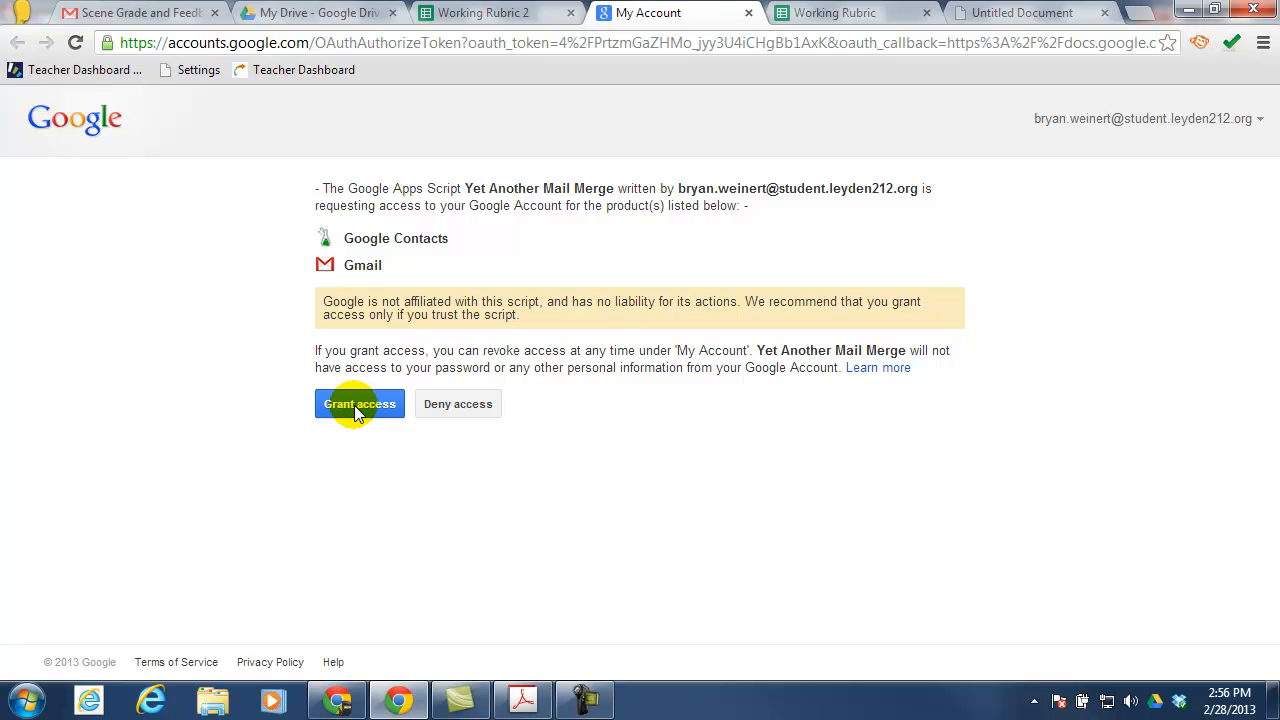
{"action": "left_click", "coordinate": [357, 410]}
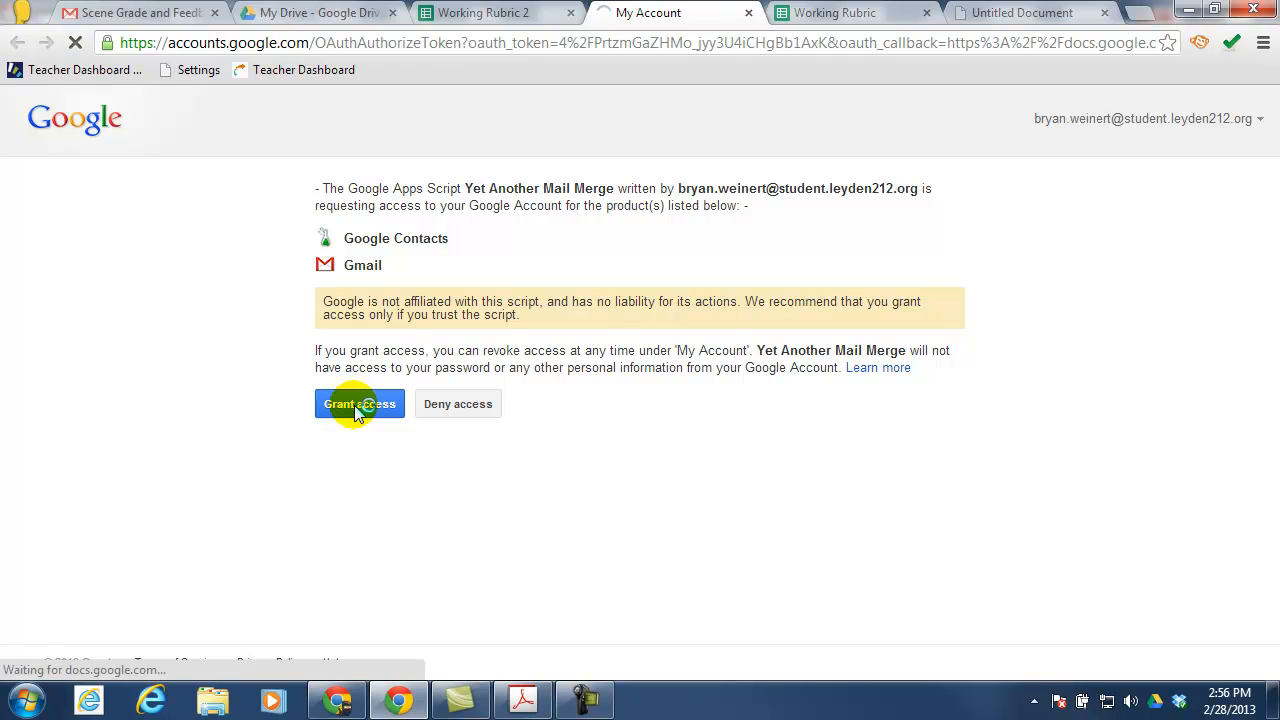
{"action": "left_click", "coordinate": [44, 213]}
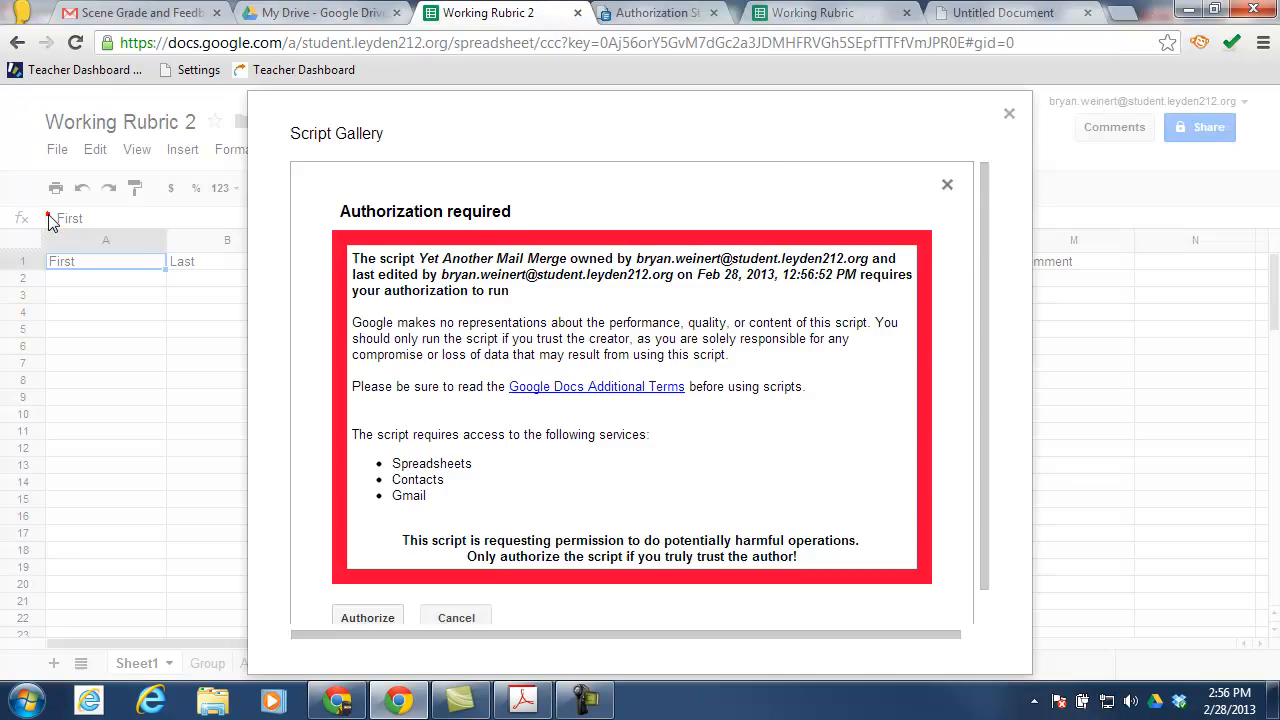
{"action": "left_click", "coordinate": [931, 620]}
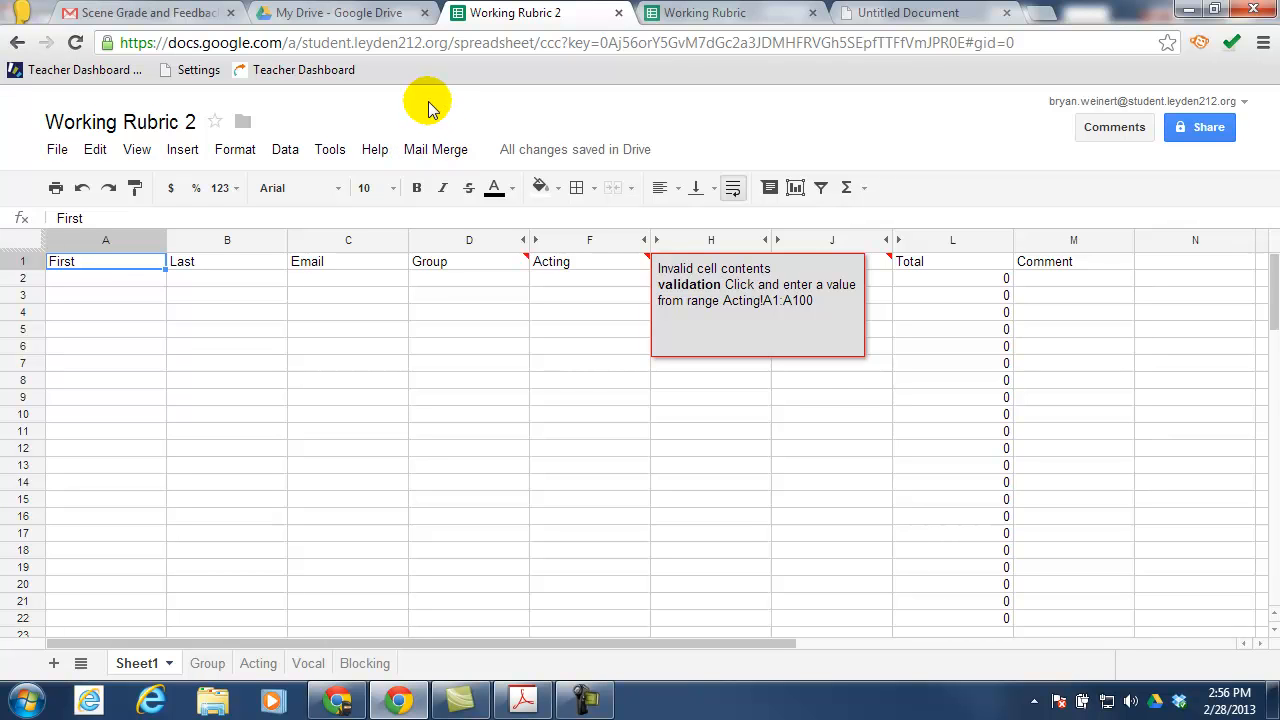
{"action": "left_click", "coordinate": [96, 264]}
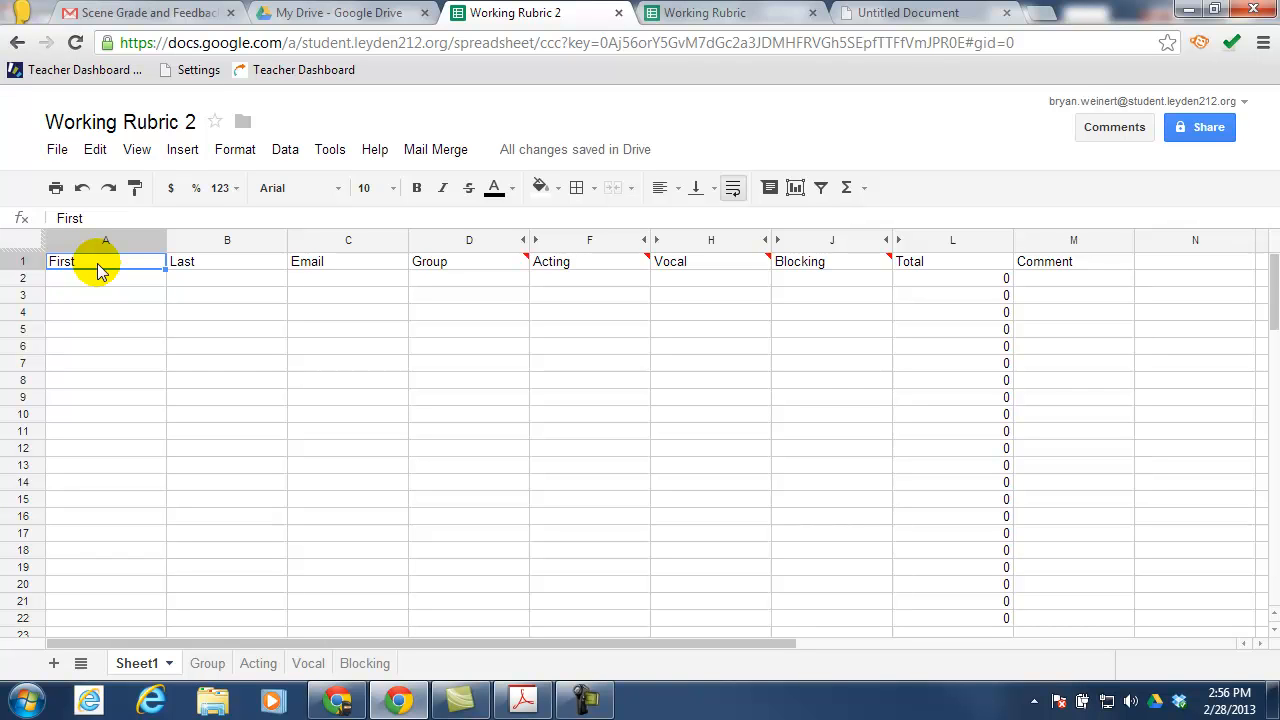
Open the 'Scene Grade and Feedback' draft from Gmail Drafts and compare it with the rubric PDF
{"action": "left_click", "coordinate": [192, 12]}
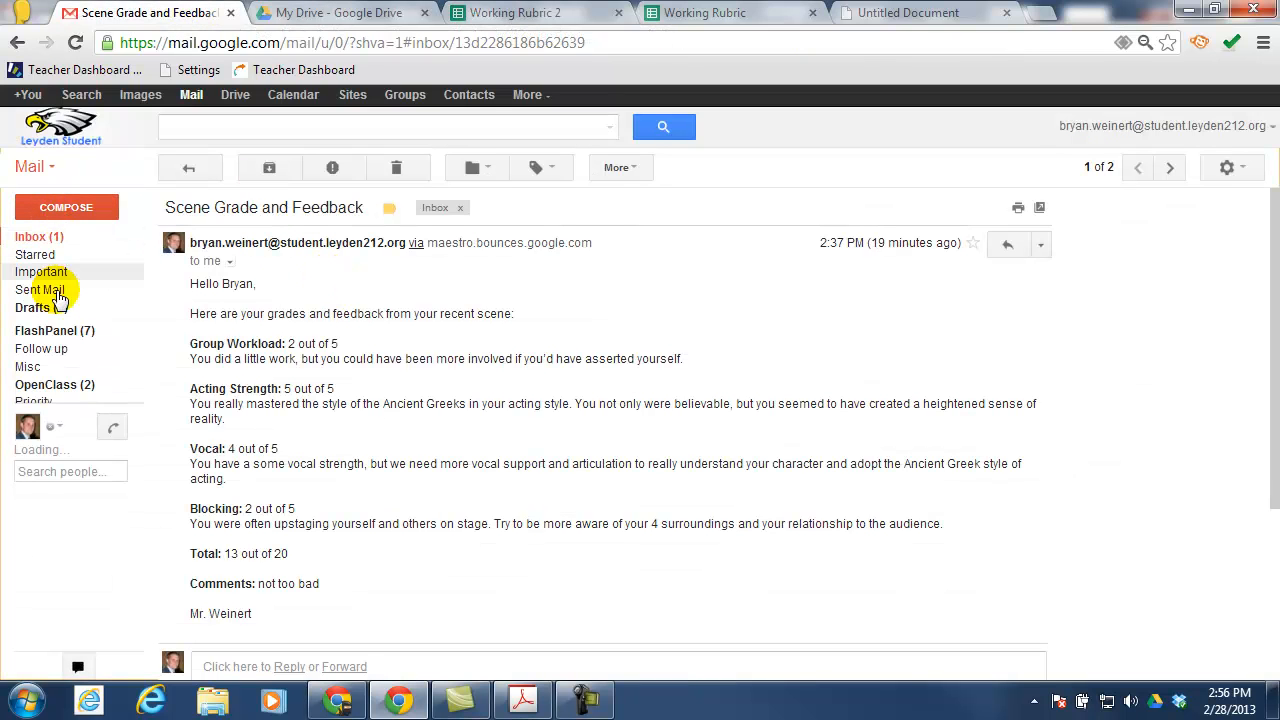
{"action": "left_click", "coordinate": [38, 307]}
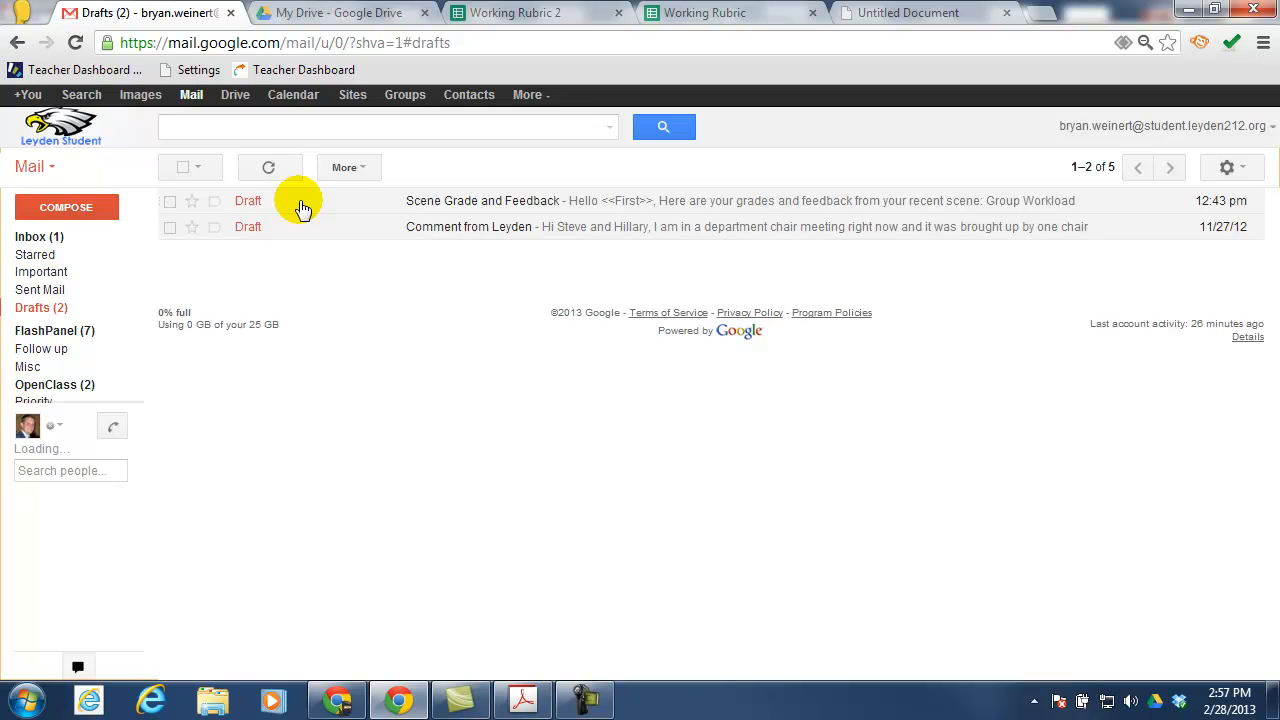
{"action": "left_click", "coordinate": [303, 207]}
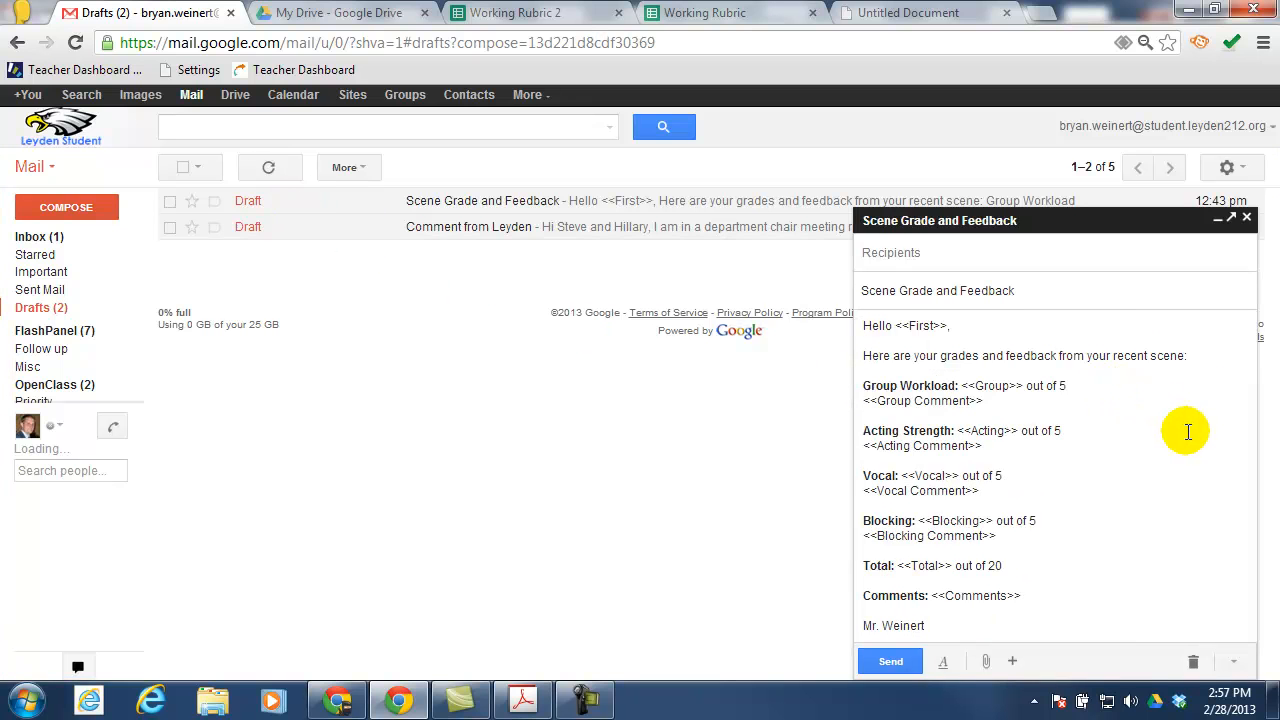
{"action": "left_click_drag", "start_coordinate": [1056, 294], "coordinate": [834, 289]}
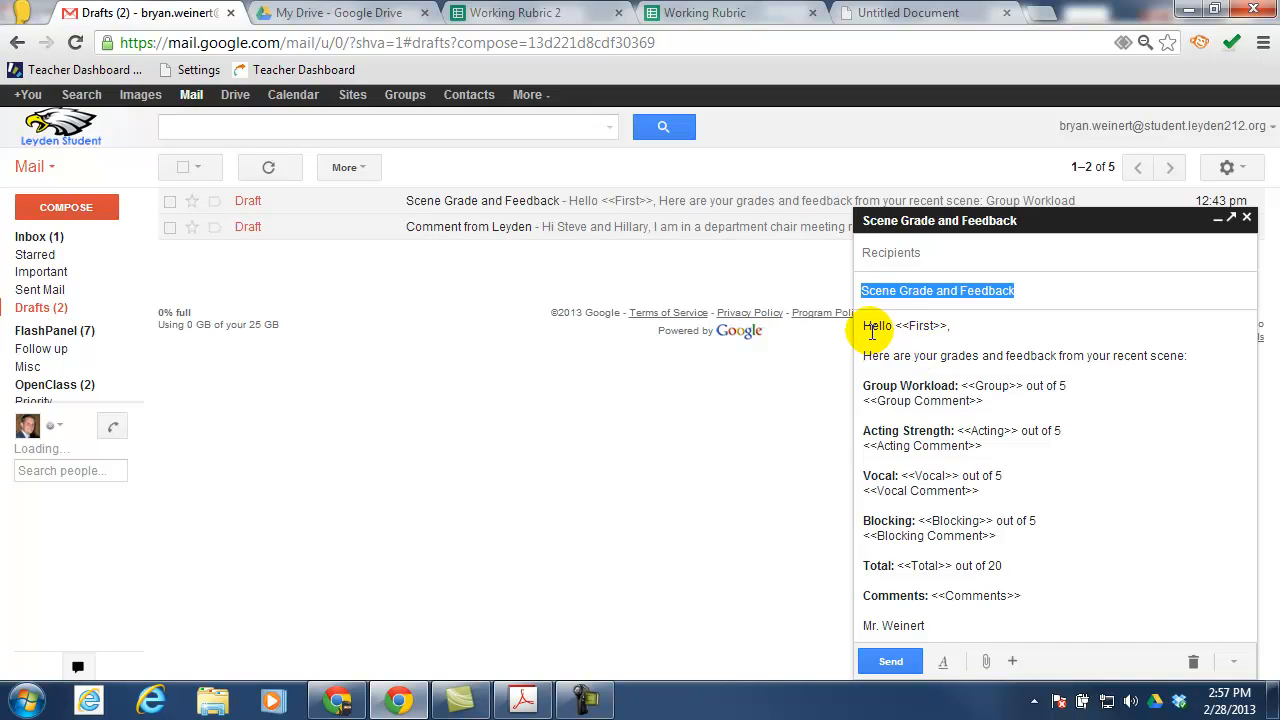
{"action": "left_click", "coordinate": [893, 328]}
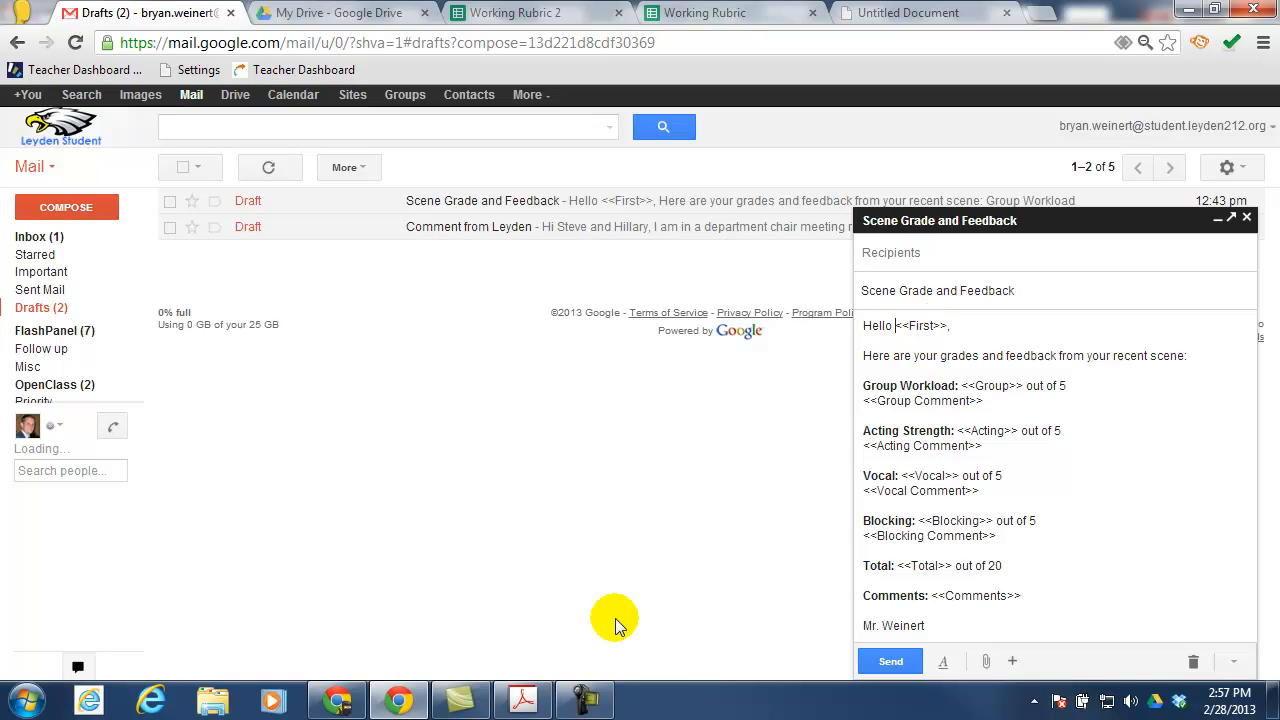
{"action": "left_click", "coordinate": [403, 703]}
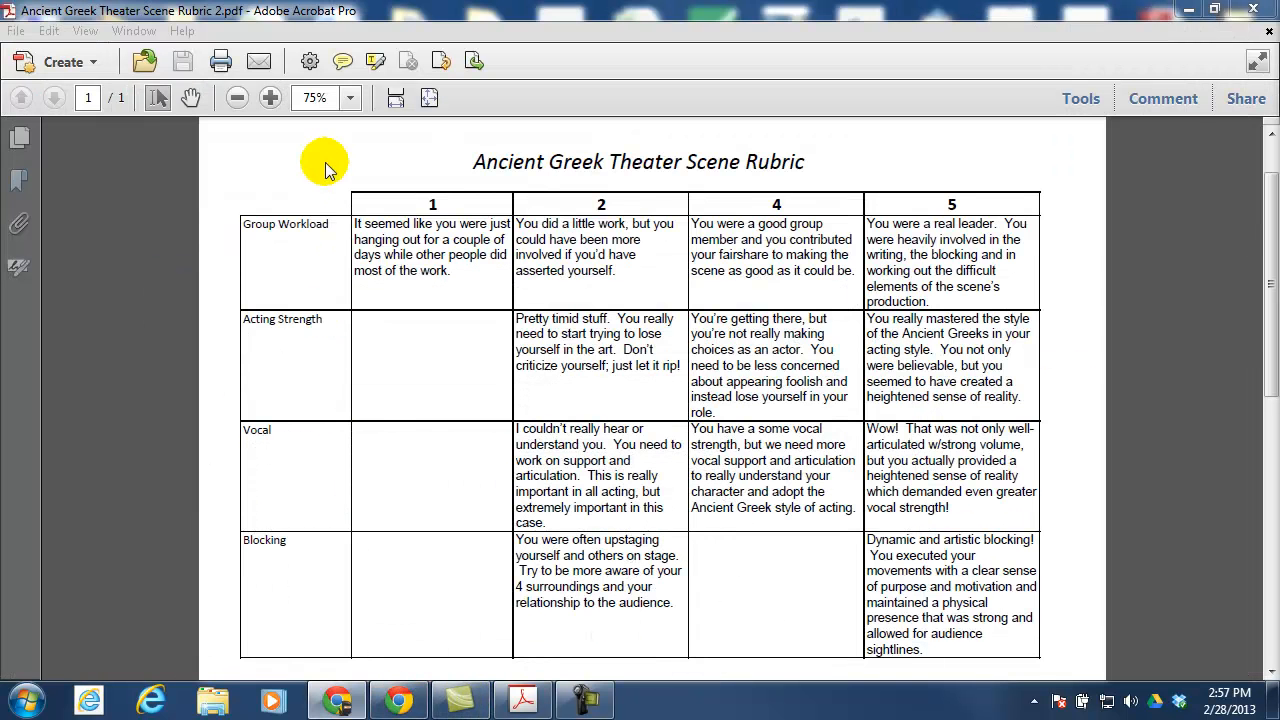
Return from the rubric PDF to the Gmail draft, with the caret before <<First>>
{"action": "left_click", "coordinate": [400, 686]}
{"action": "left_click", "coordinate": [503, 16]}
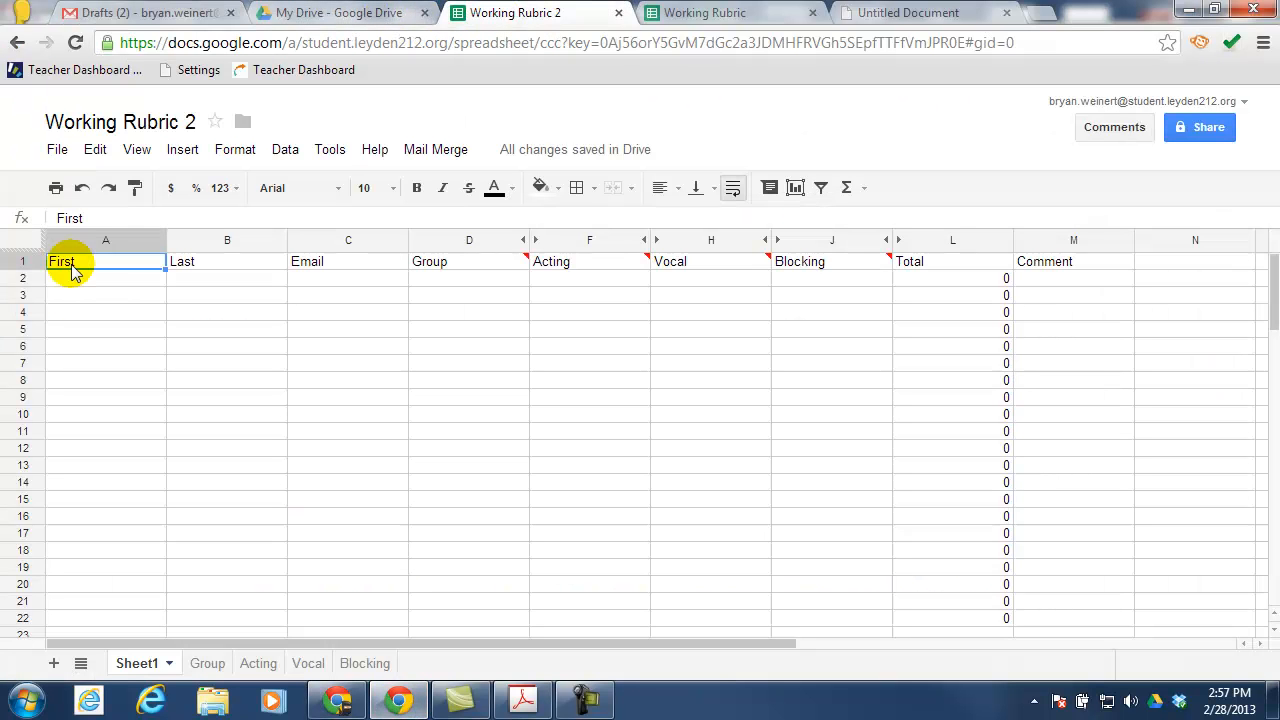
{"action": "left_click", "coordinate": [146, 16]}
{"action": "left_click", "coordinate": [896, 326]}
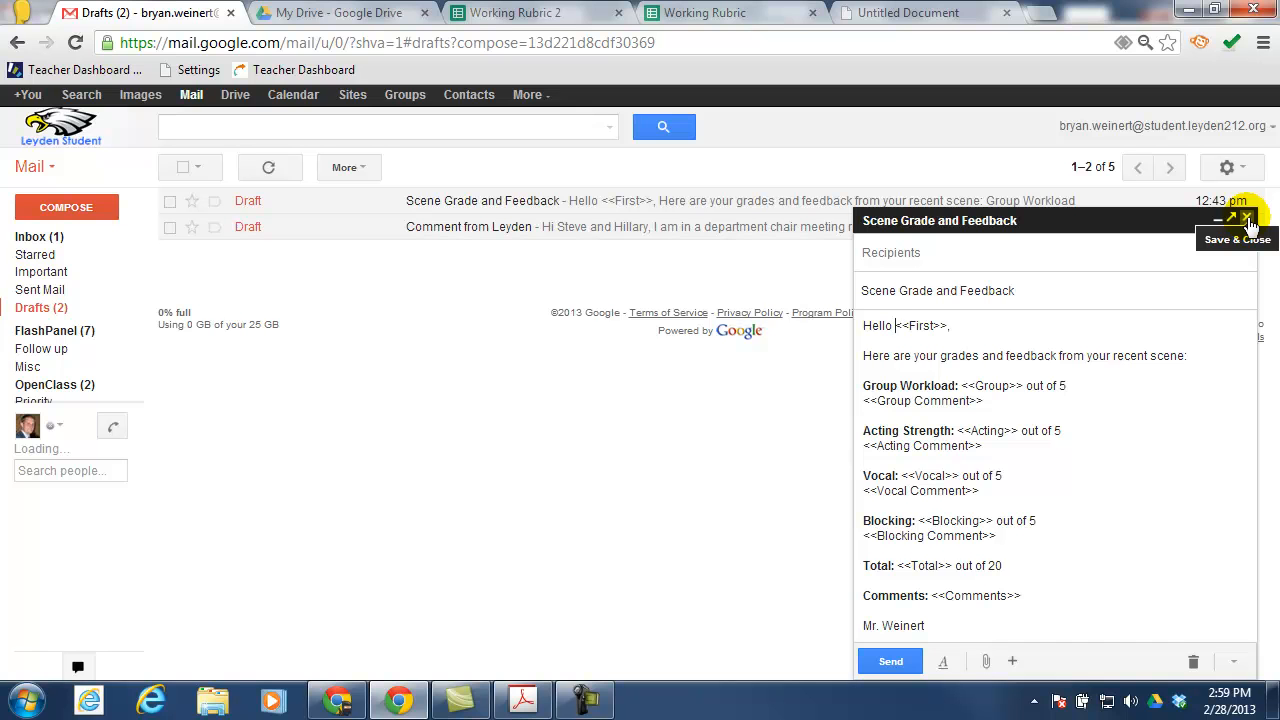
Save and close the Scene Grade and Feedback draft, then go back to Working Rubric 2
{"action": "left_click", "coordinate": [1247, 220]}
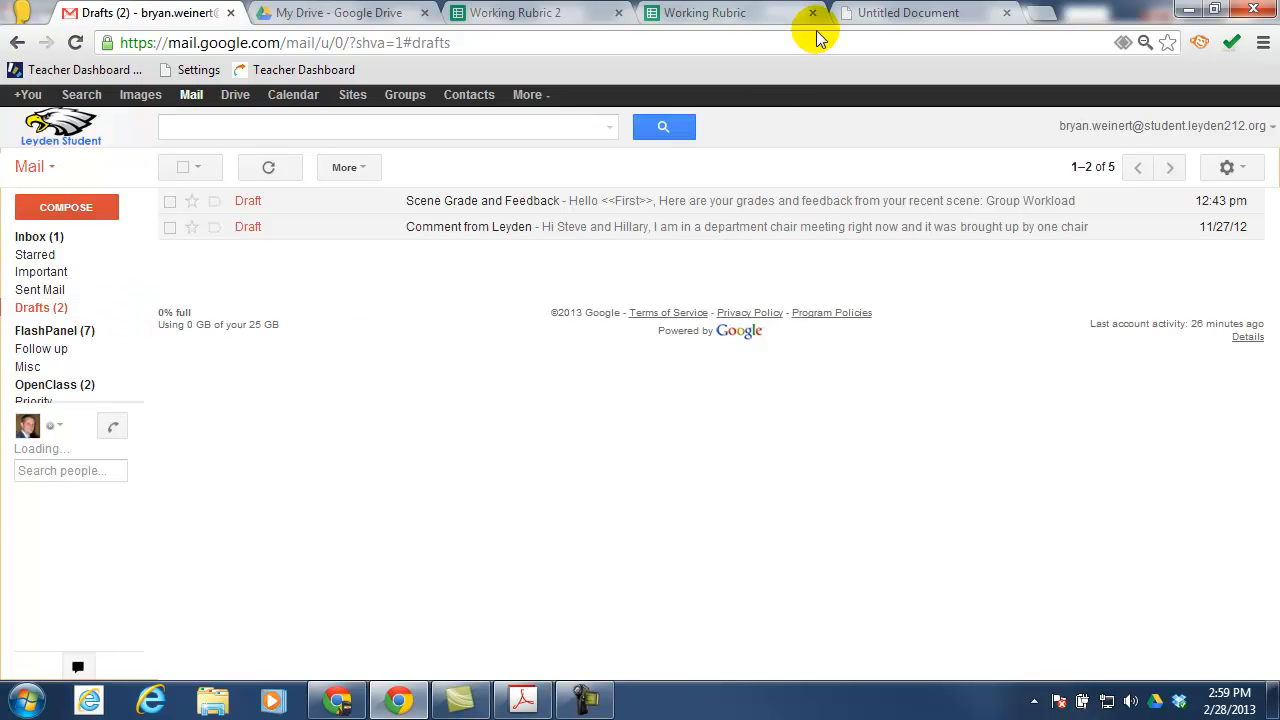
{"action": "left_click", "coordinate": [540, 10]}
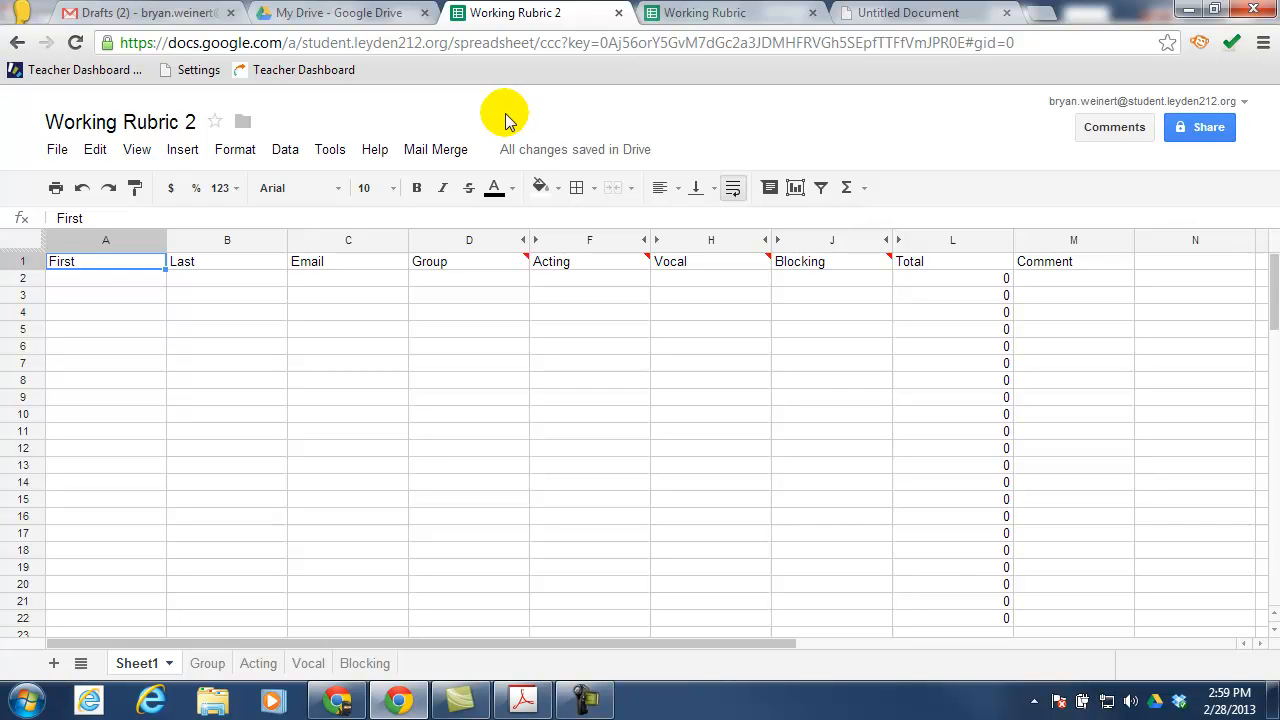
Enter the sample student's first name, last name and email address in A2:C2
{"action": "left_click", "coordinate": [126, 280]}
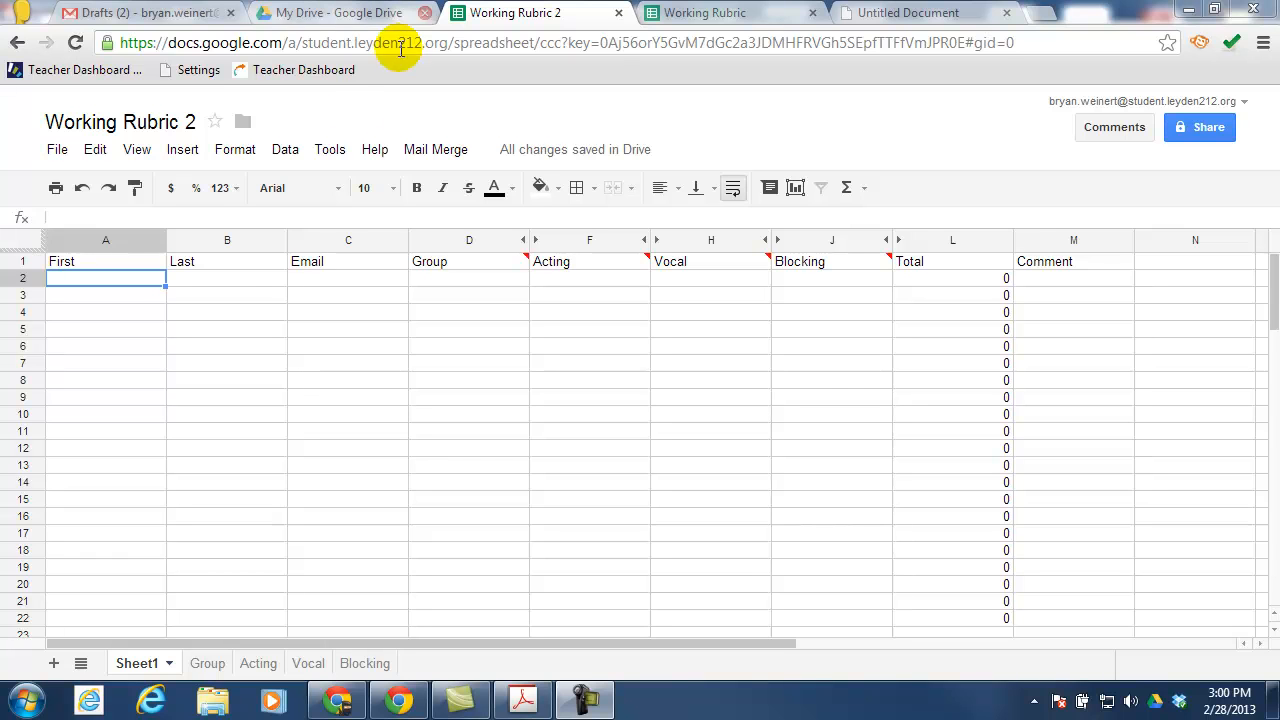
{"action": "left_click", "coordinate": [116, 280]}
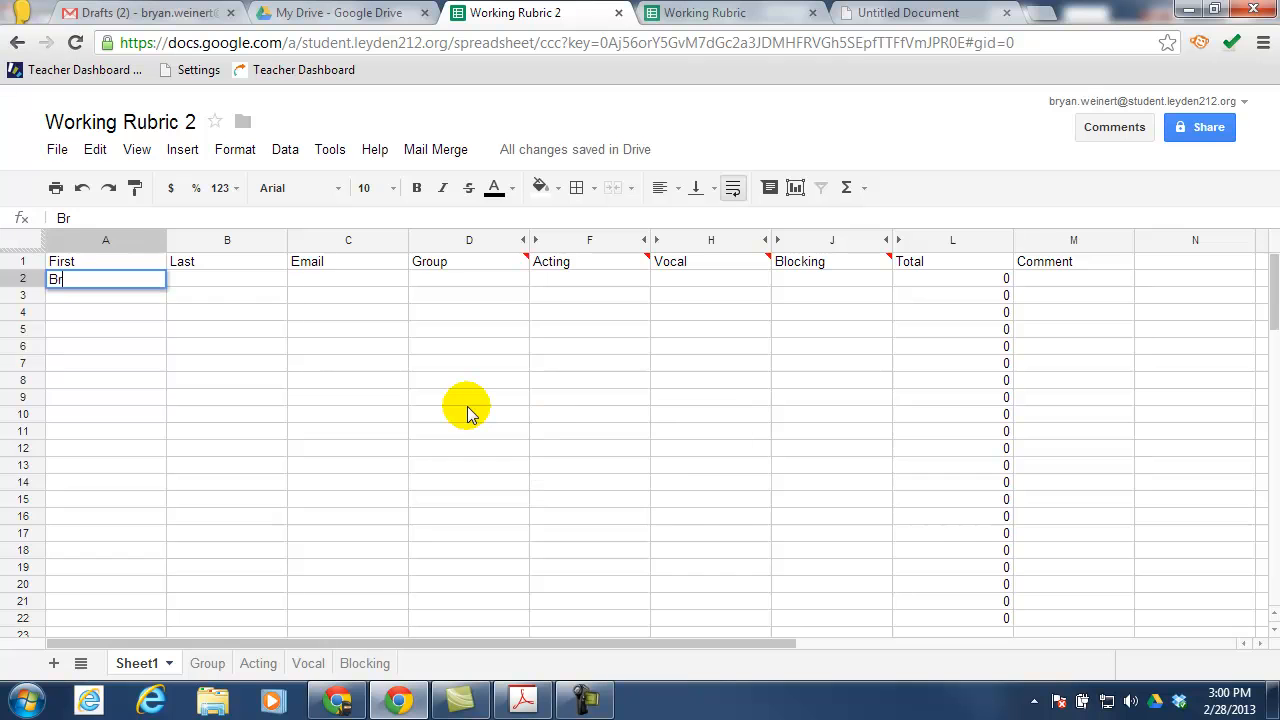
{"action": "key", "text": "Tab"}
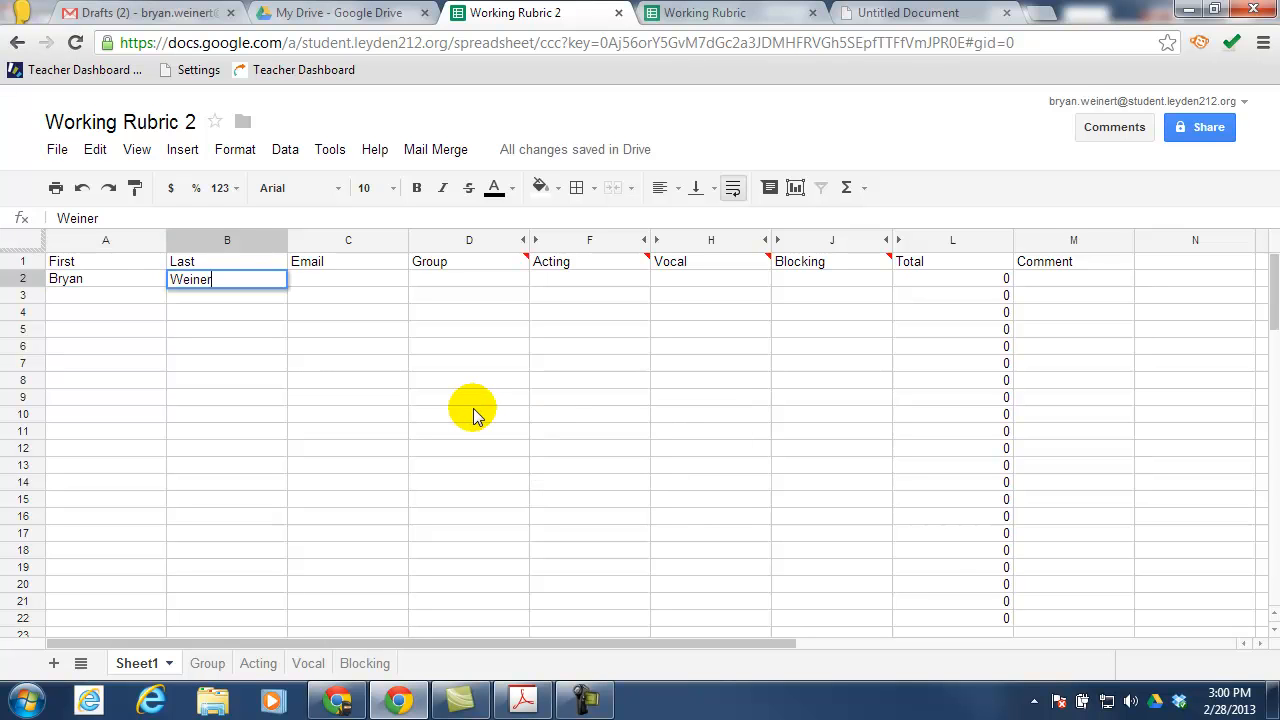
{"action": "key", "text": "Tab"}
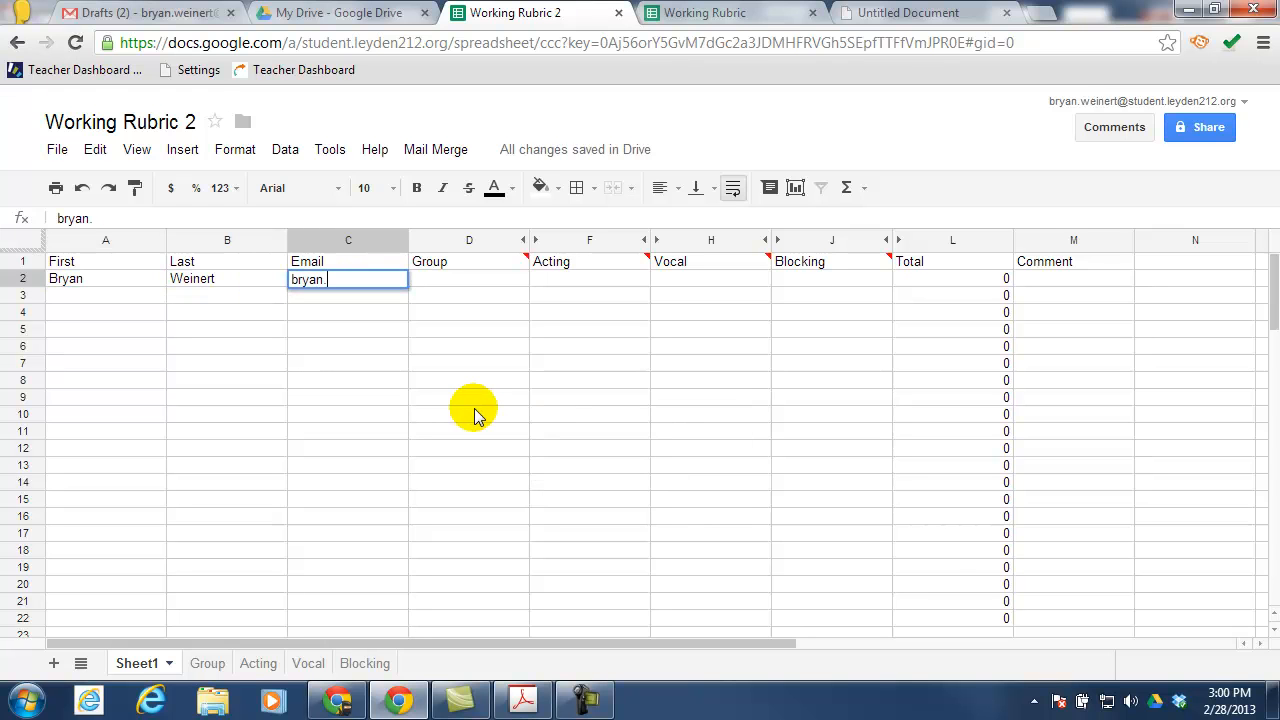
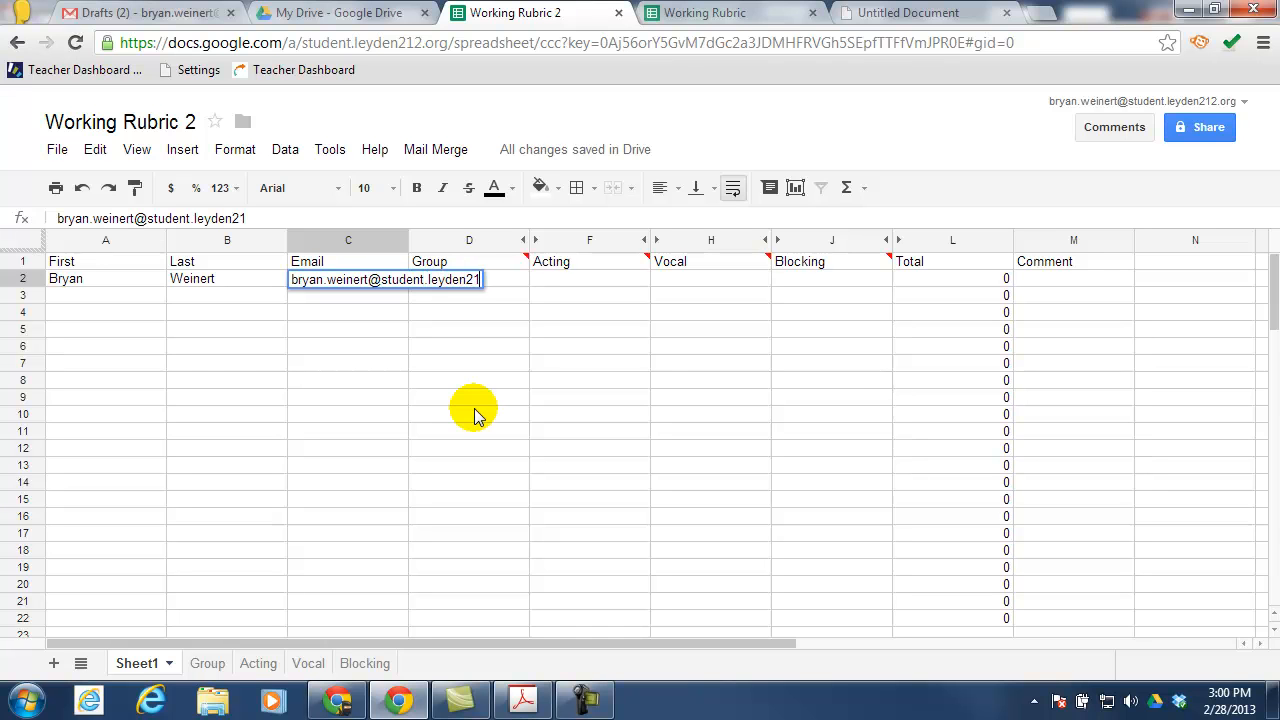
{"action": "key", "text": "Tab"}
Score row 2 as Group 2, Acting 4, Vocal 5 and Blocking 2 from the dropdowns
{"action": "left_click", "coordinate": [536, 278]}
{"action": "left_click", "coordinate": [484, 334]}
{"action": "left_click", "coordinate": [590, 281]}
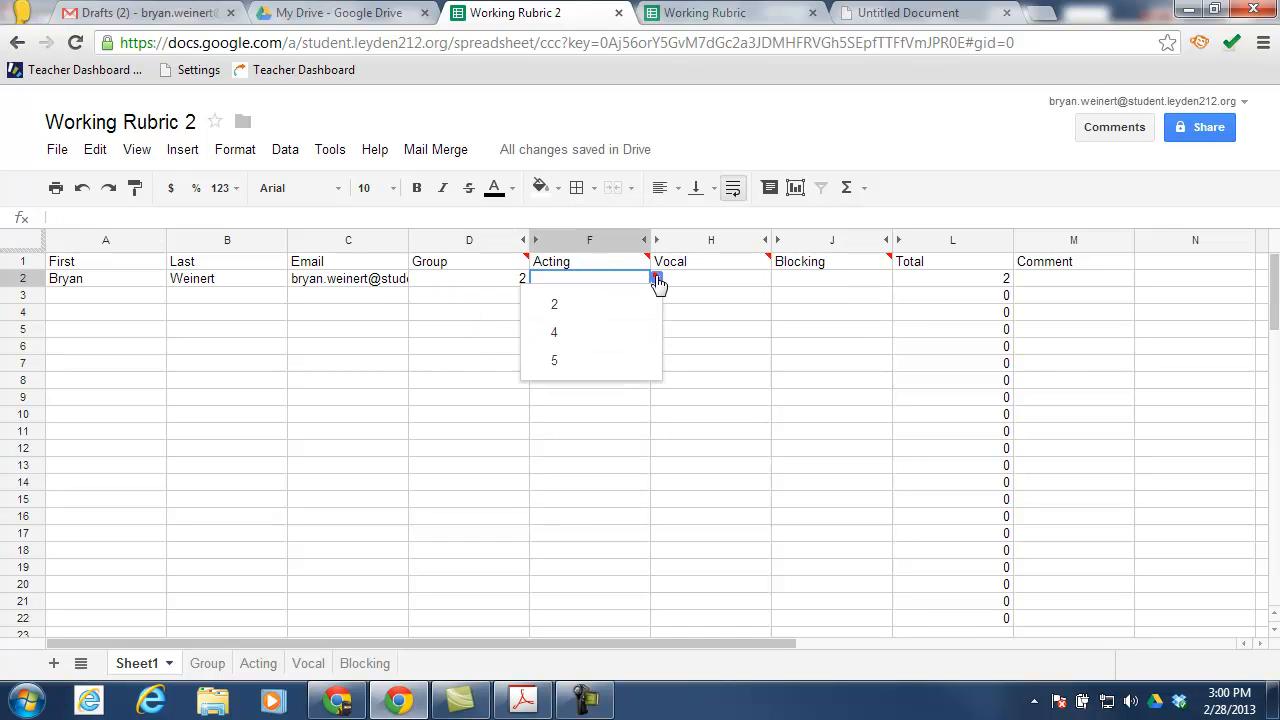
{"action": "left_click", "coordinate": [591, 334]}
{"action": "left_click", "coordinate": [694, 278]}
{"action": "left_click", "coordinate": [777, 279]}
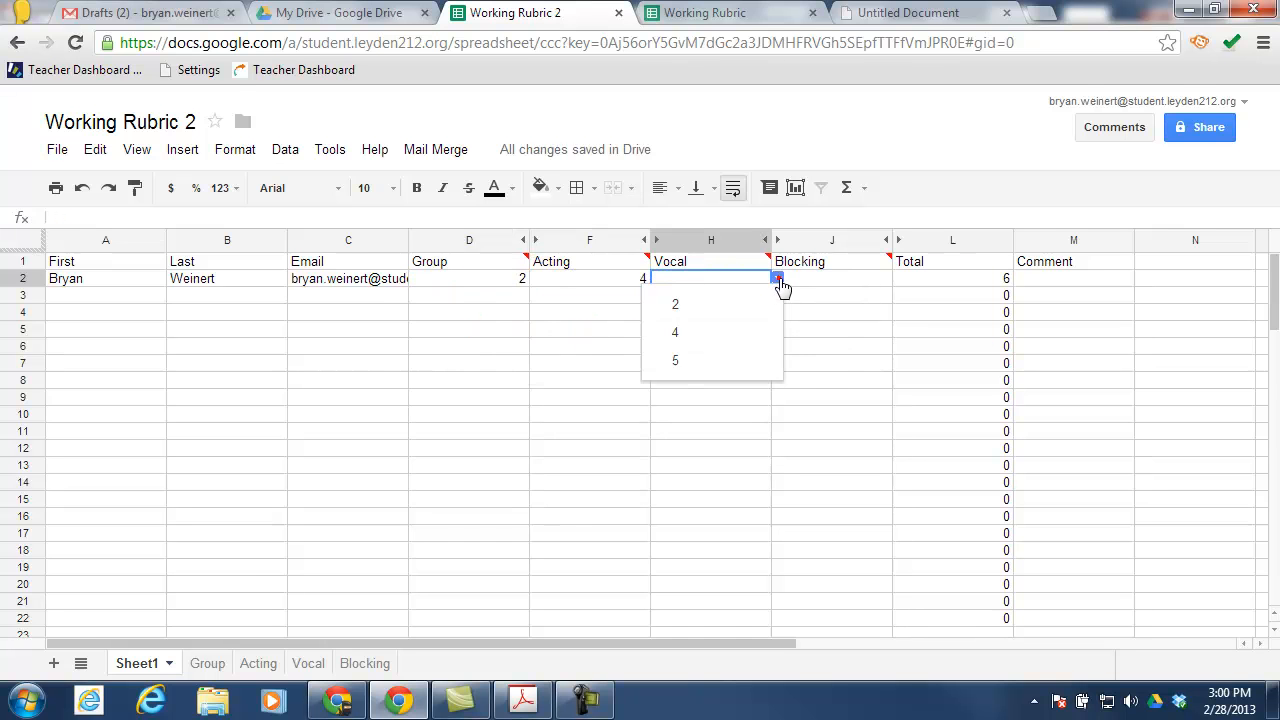
{"action": "left_click", "coordinate": [709, 360]}
{"action": "left_click", "coordinate": [834, 280]}
{"action": "left_click", "coordinate": [898, 276]}
{"action": "left_click", "coordinate": [840, 306]}
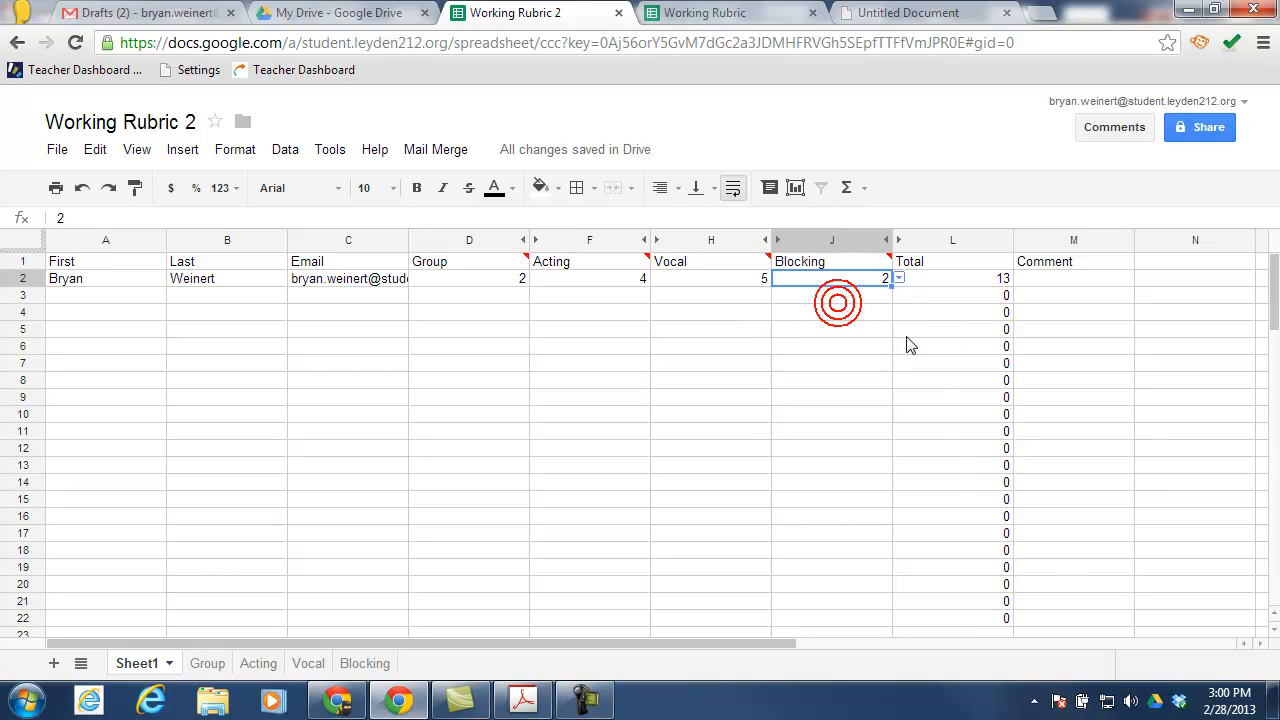
Enter 'here is the free text comment' in M2 and widen column M to fit it
{"action": "left_click", "coordinate": [1066, 282]}
{"action": "type", "text": "here is th"}
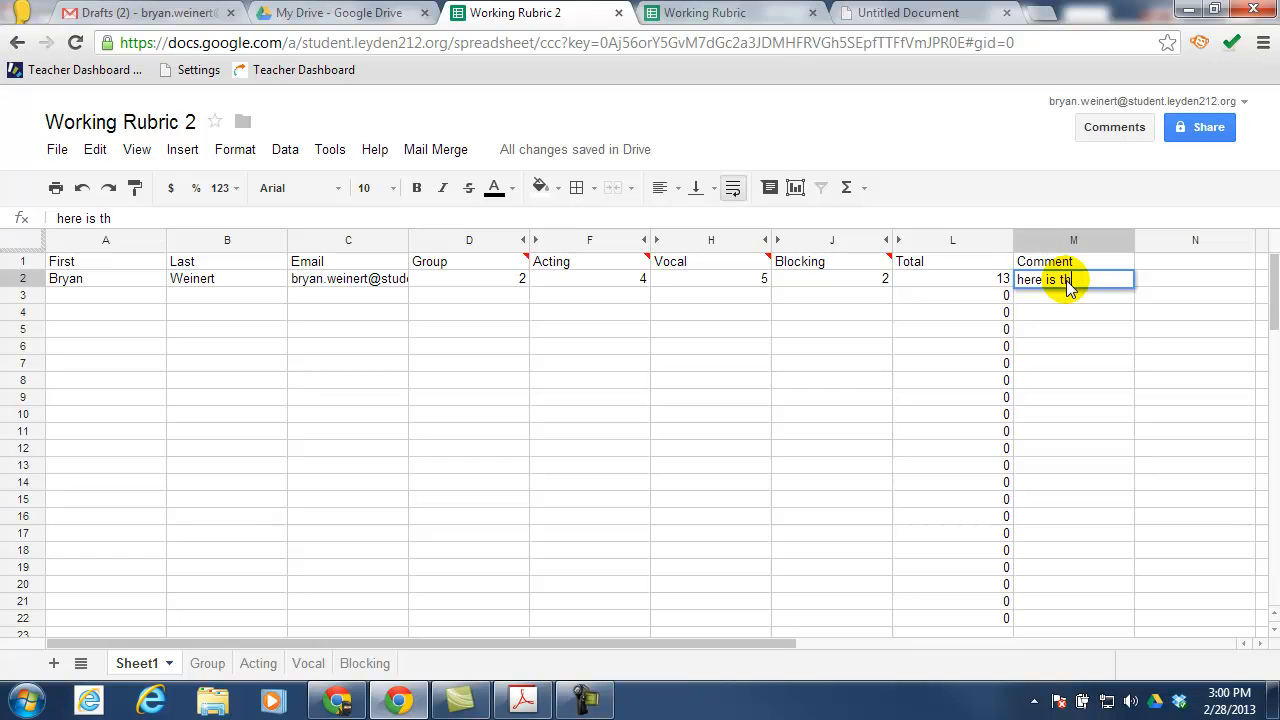
{"action": "type", "text": "e free text comment"}
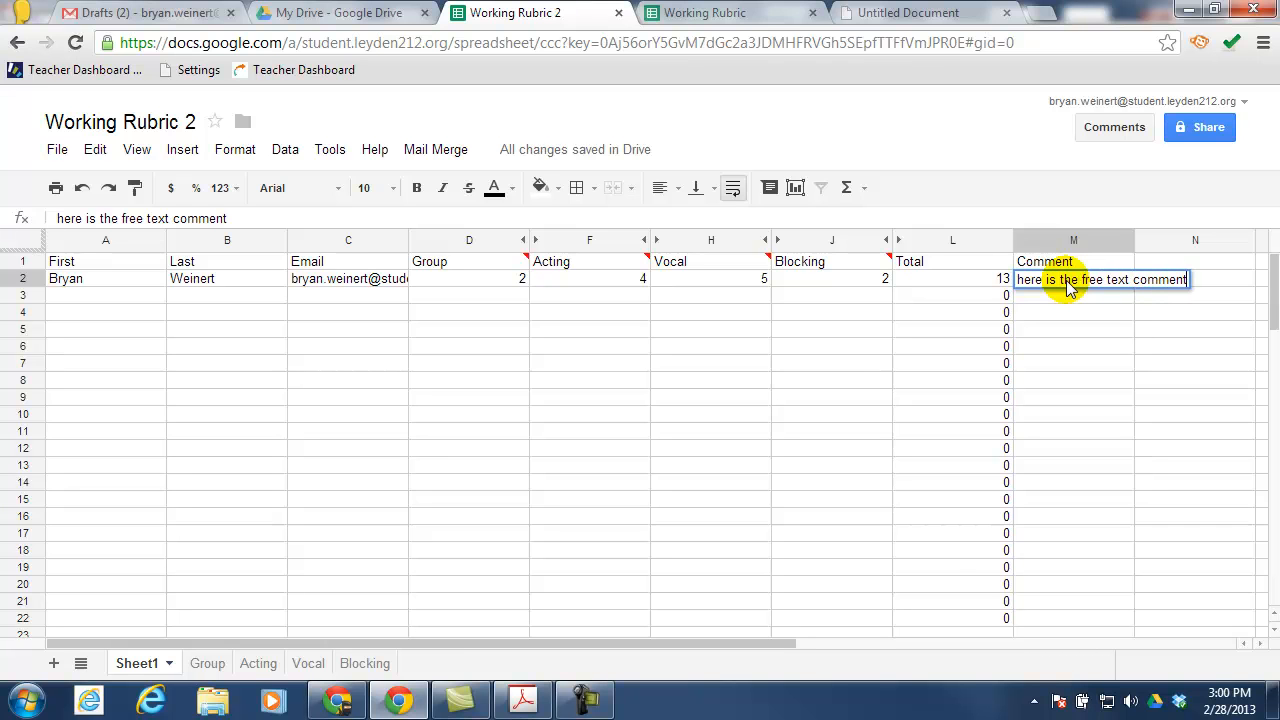
{"action": "key", "text": "Return"}
{"action": "left_click_drag", "start_coordinate": [1134, 243], "coordinate": [1197, 246]}
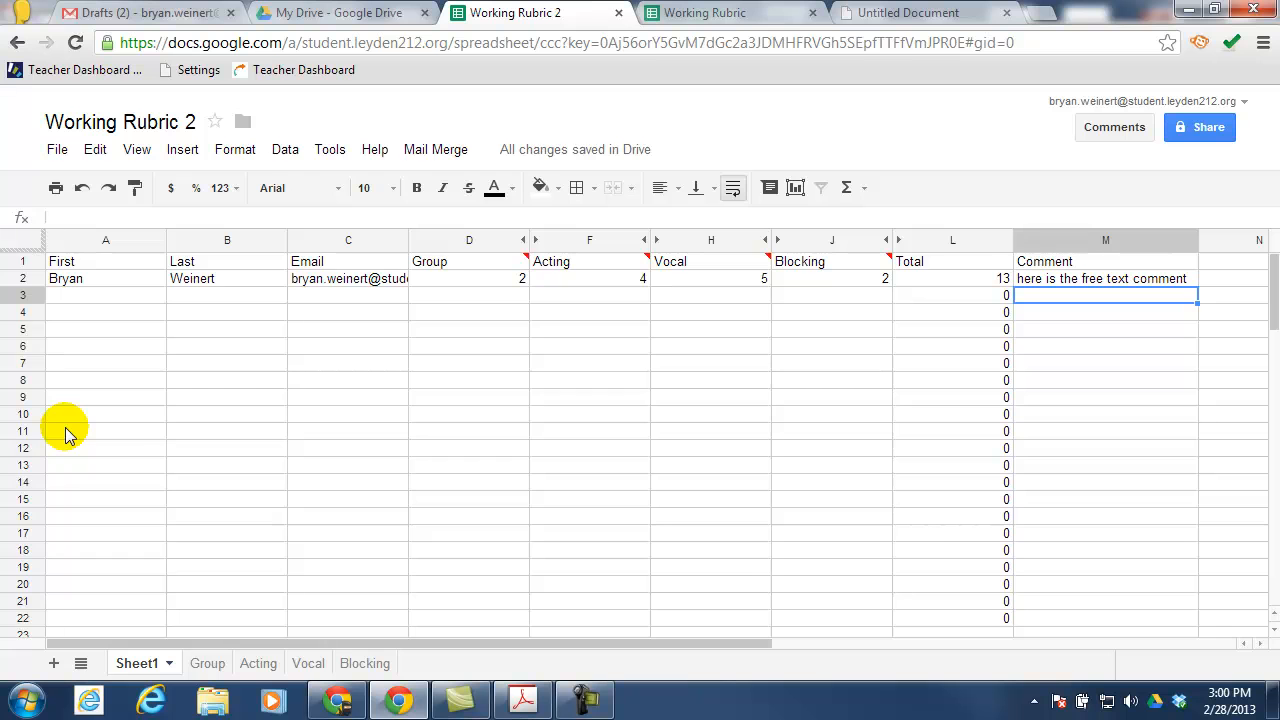
Run a standard mail merge to the Email column with the Scene Grade and Feedback template
{"action": "left_click", "coordinate": [423, 152]}
{"action": "left_click", "coordinate": [447, 184]}
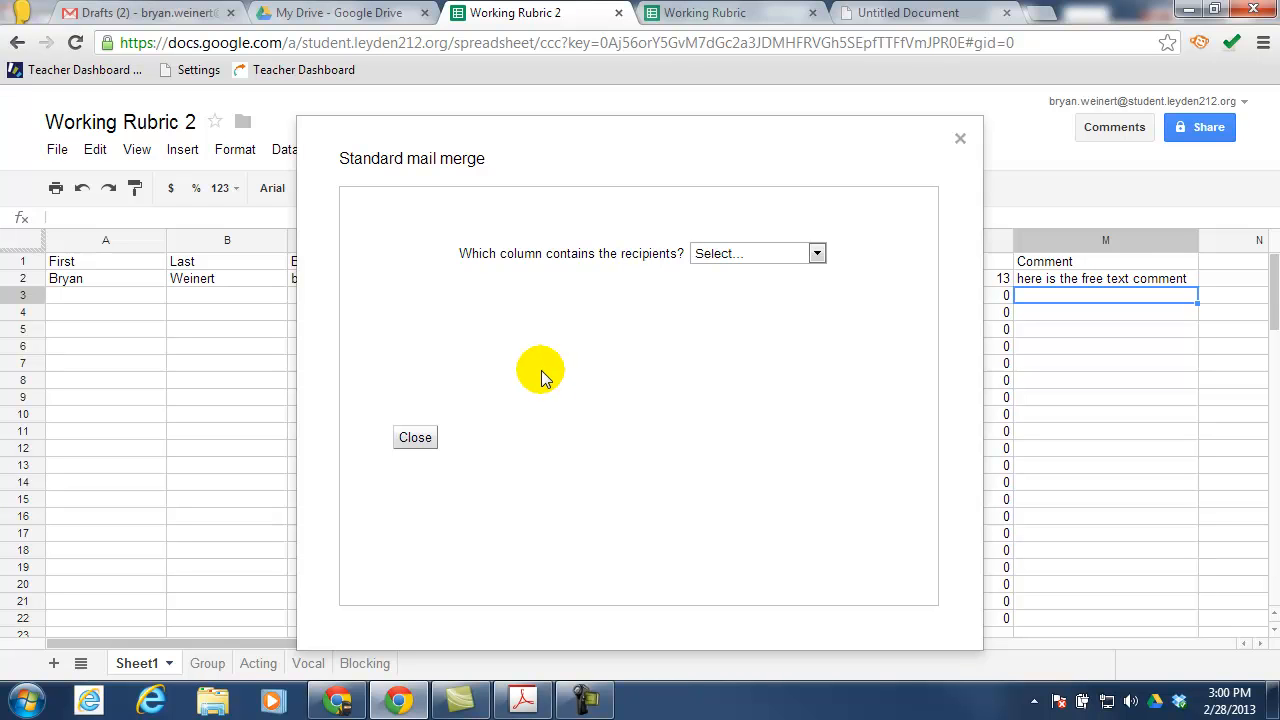
{"action": "left_click", "coordinate": [745, 253]}
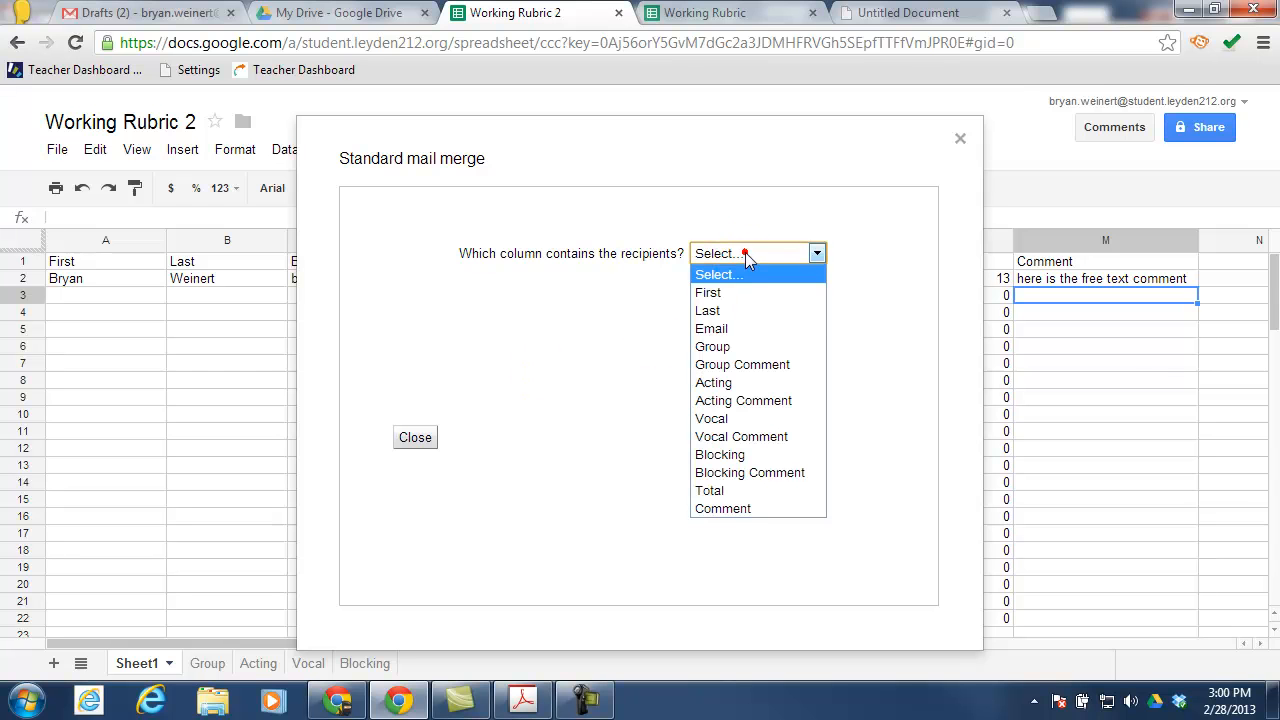
{"action": "left_click", "coordinate": [728, 329]}
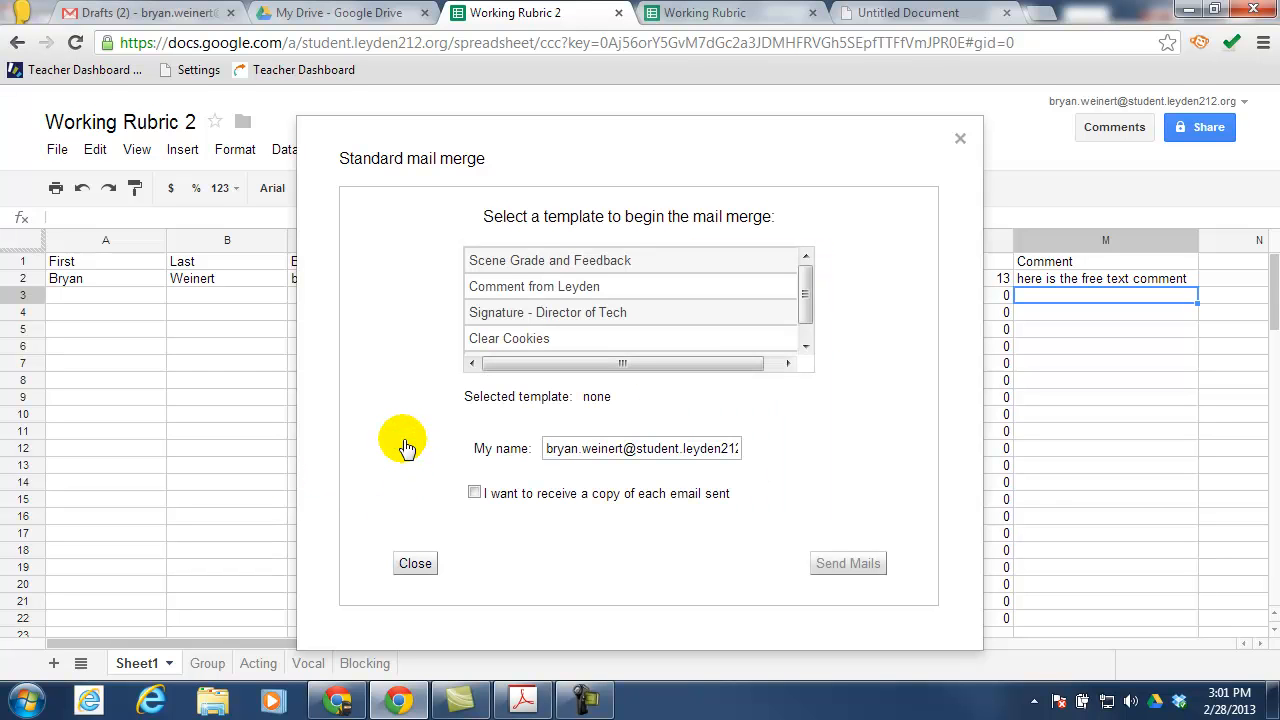
{"action": "left_click", "coordinate": [520, 273]}
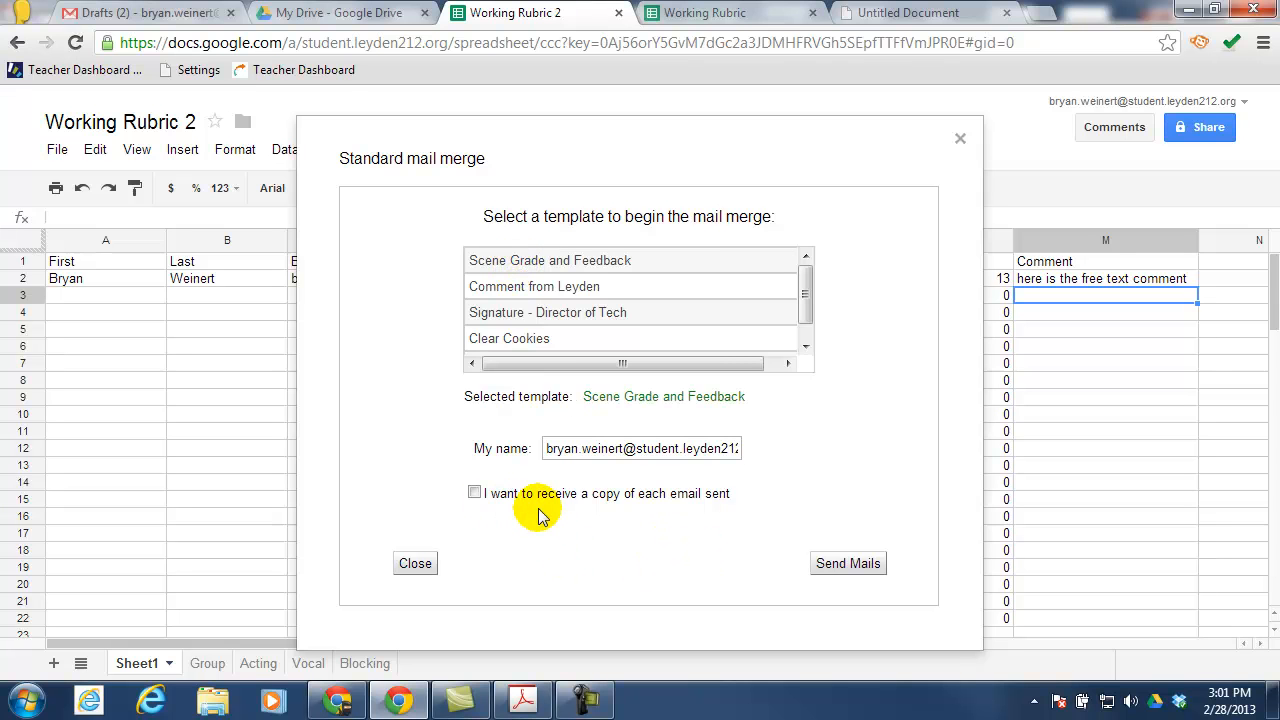
{"action": "left_click", "coordinate": [872, 565]}
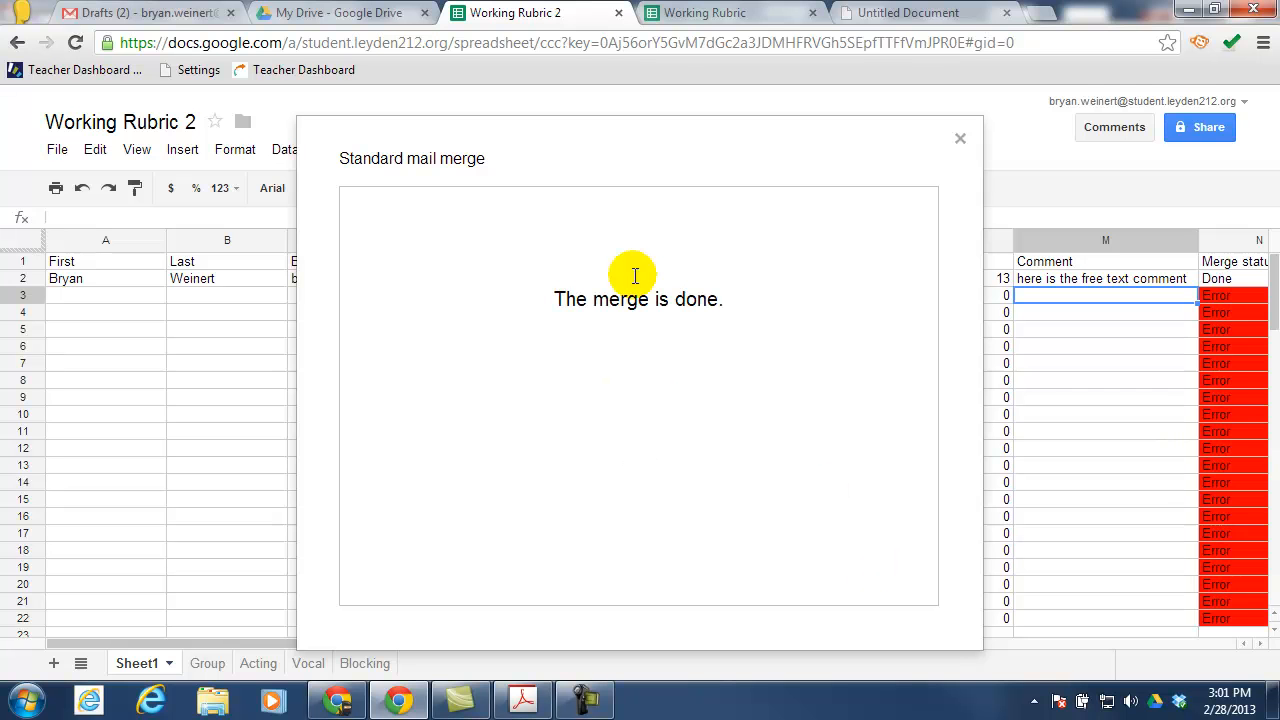
{"action": "left_click", "coordinate": [959, 139]}
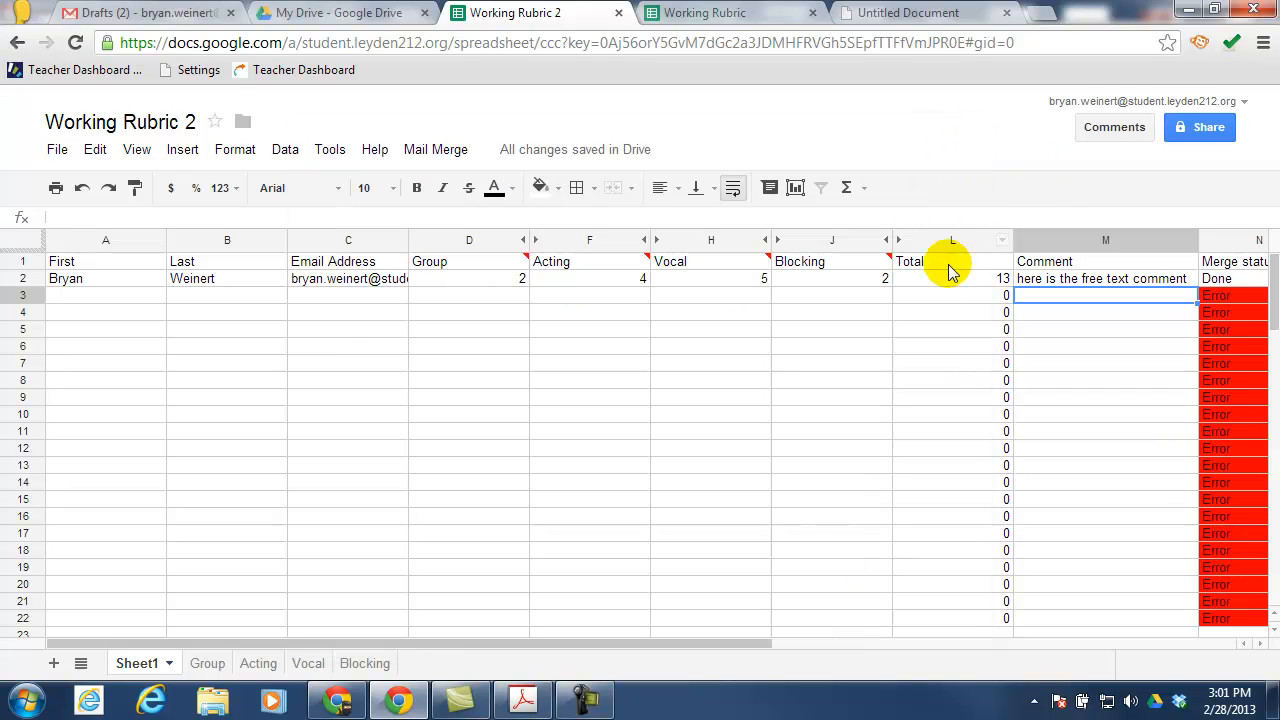
Check that row 2's merge status in N2 reads Done, then switch to Gmail Drafts
{"action": "left_click", "coordinate": [23, 280]}
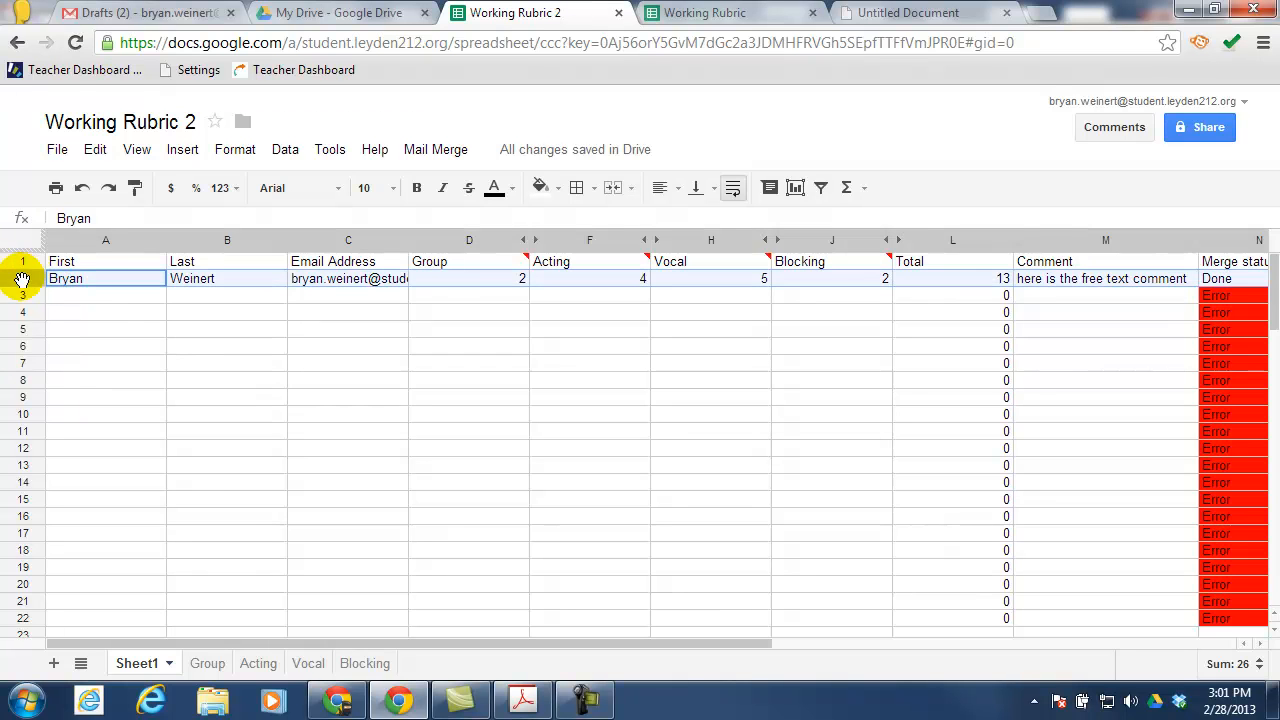
{"action": "left_click", "coordinate": [1237, 281]}
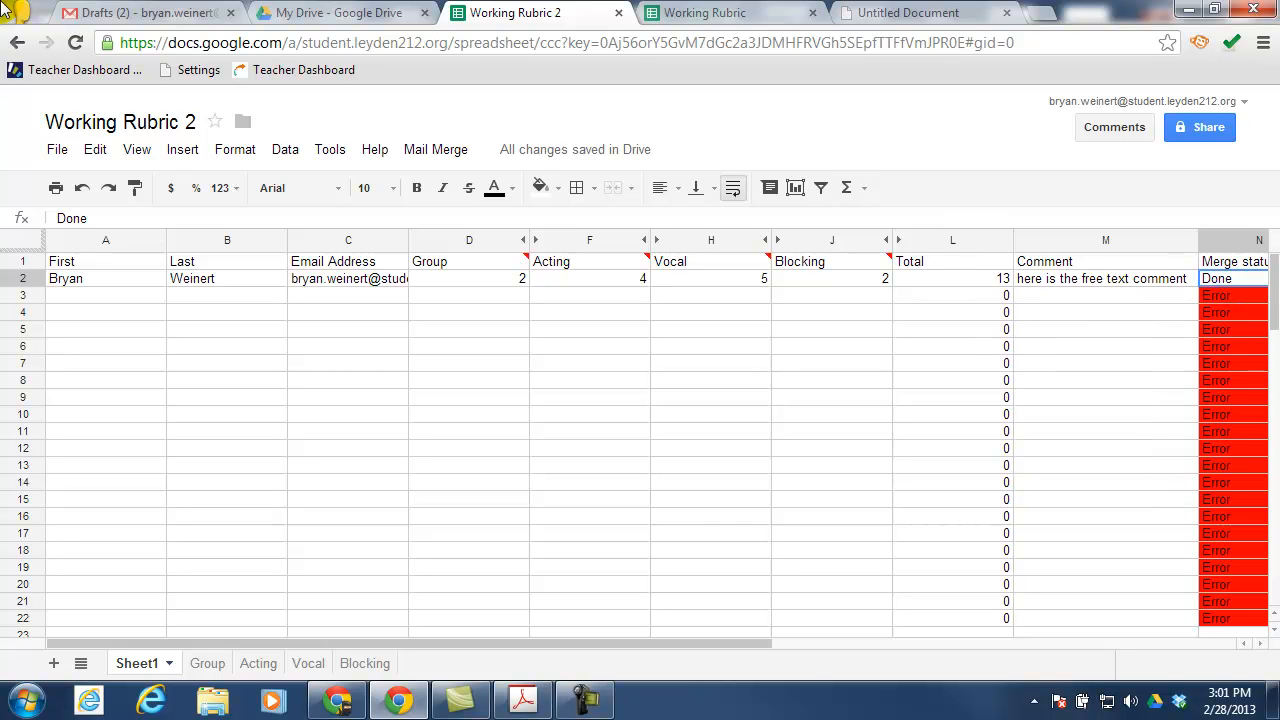
{"action": "left_click", "coordinate": [140, 15]}
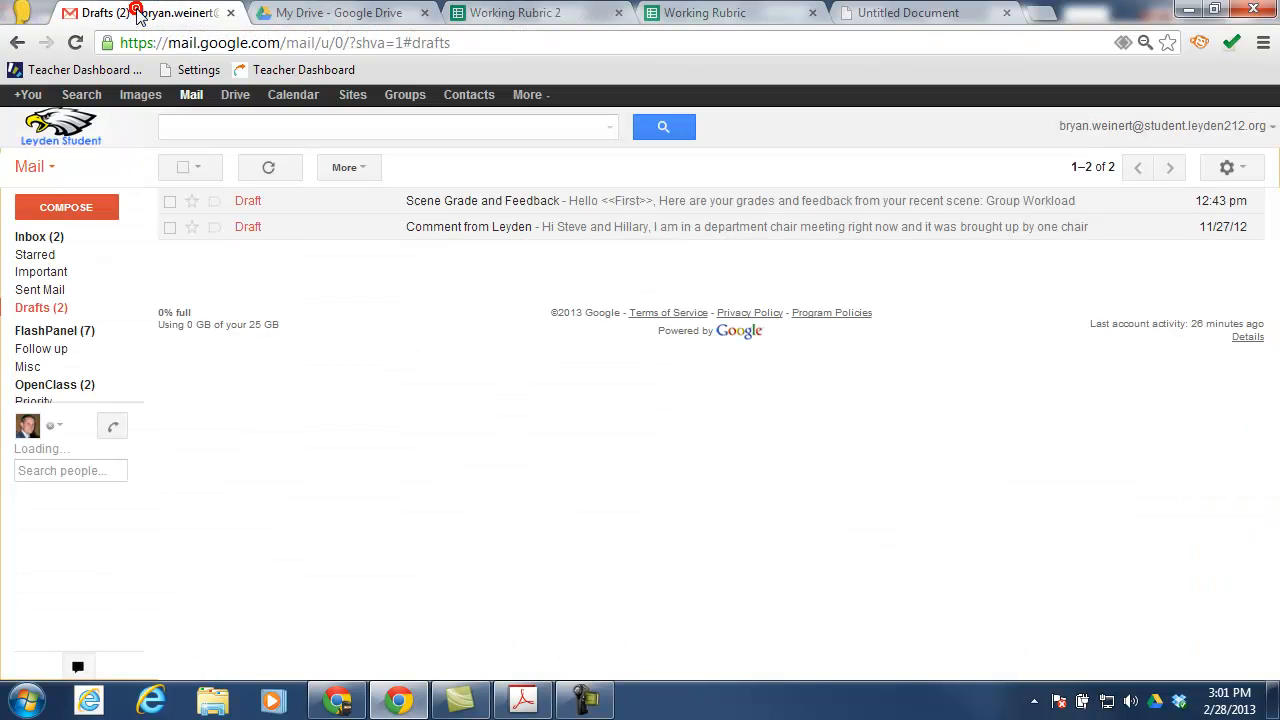
Open the received Scene Grade and Feedback email showing 13 out of 20, then return to the spreadsheet
{"action": "left_click", "coordinate": [52, 240]}
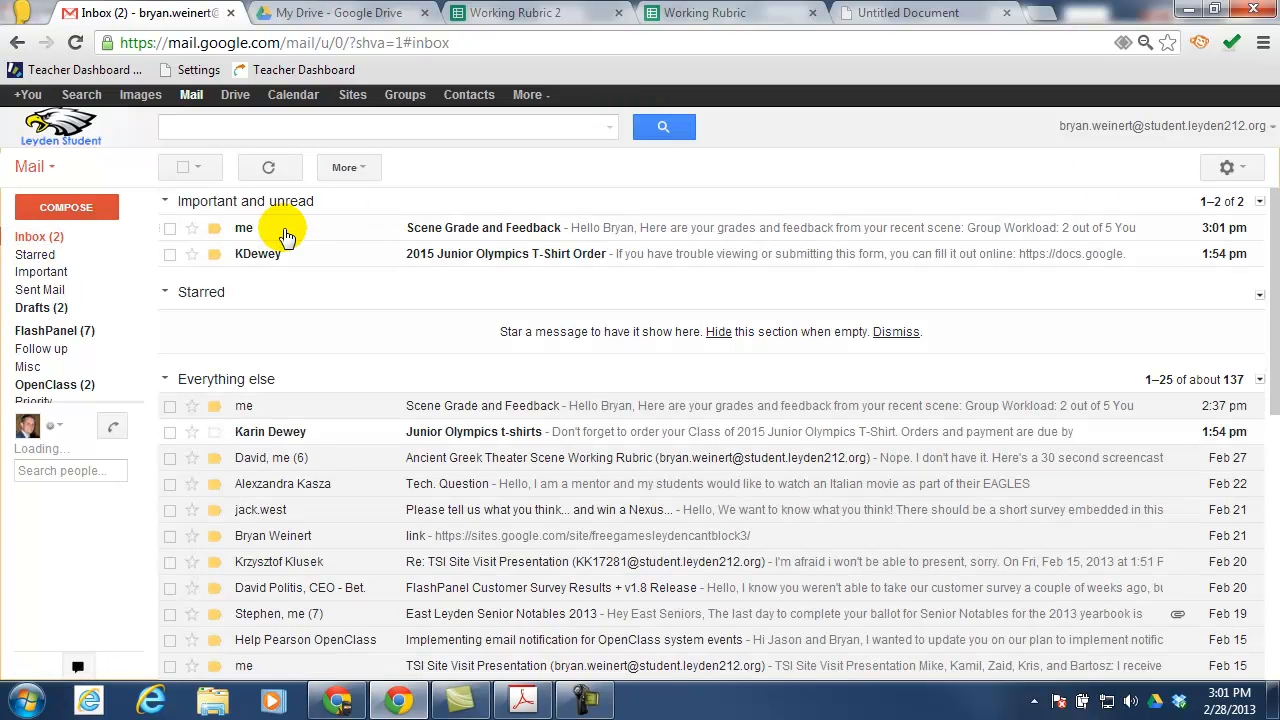
{"action": "left_click", "coordinate": [285, 233]}
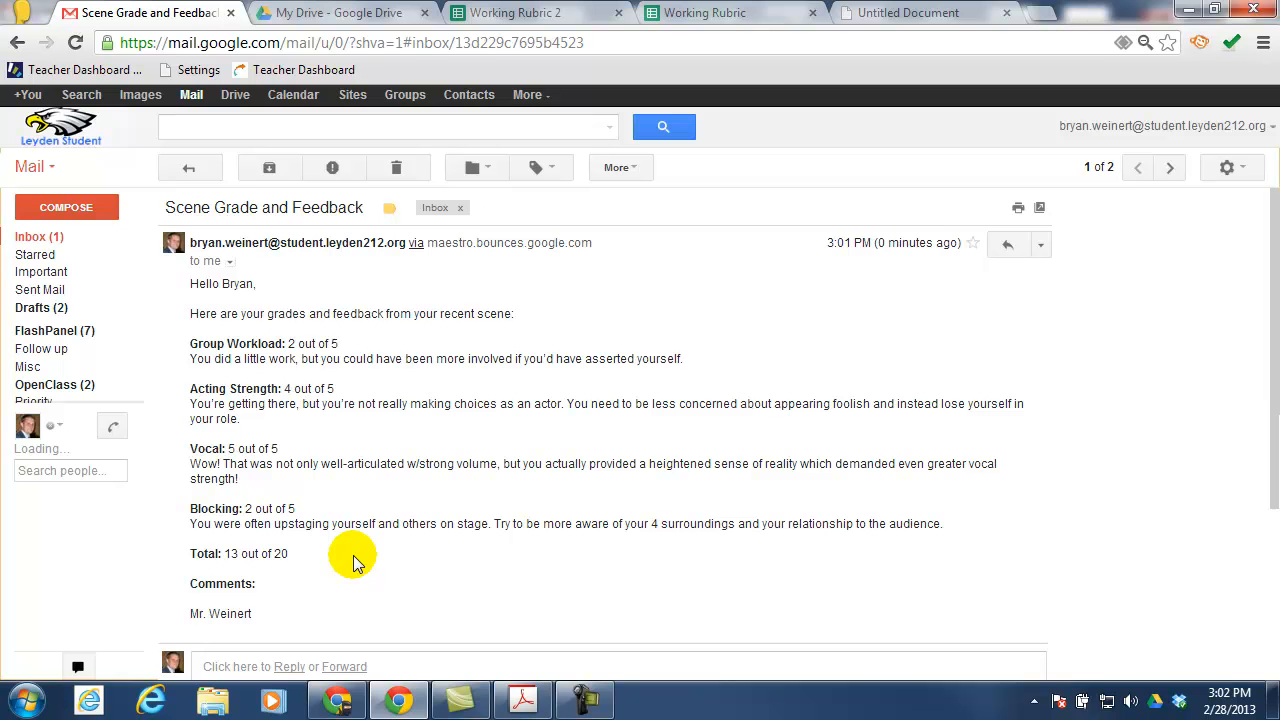
{"action": "left_click", "coordinate": [530, 13]}
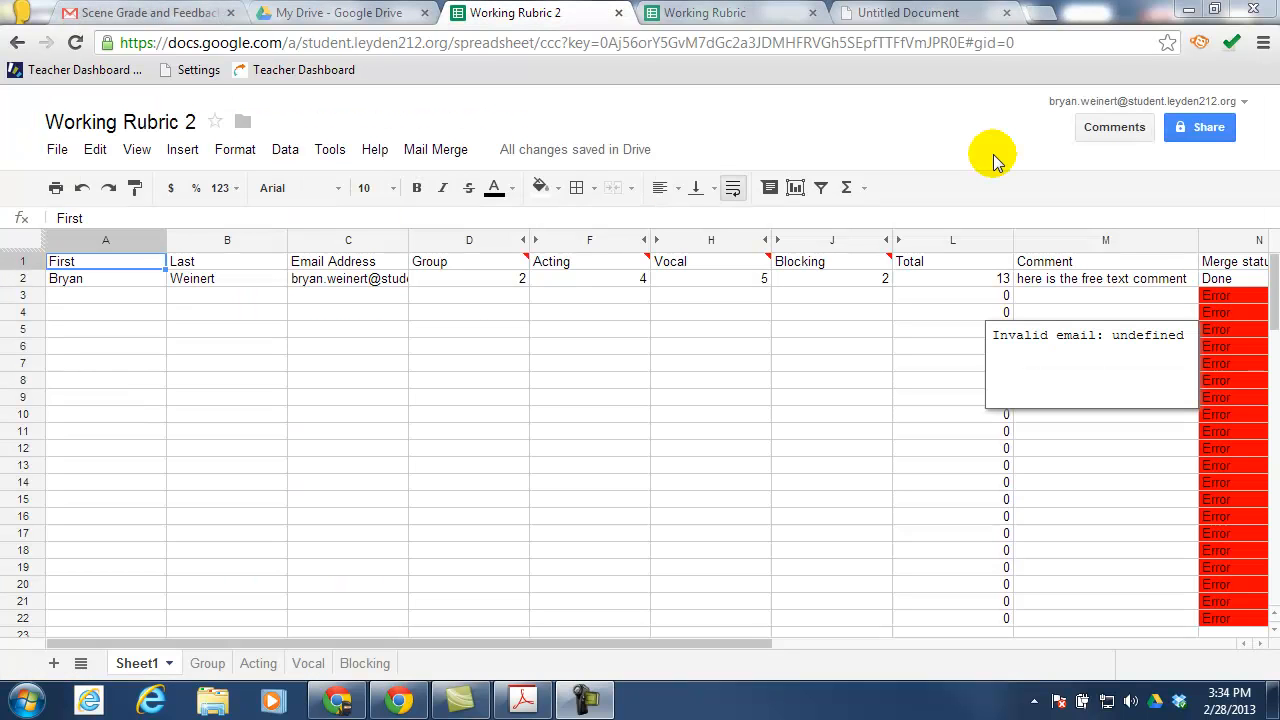
{"action": "left_click", "coordinate": [106, 262]}
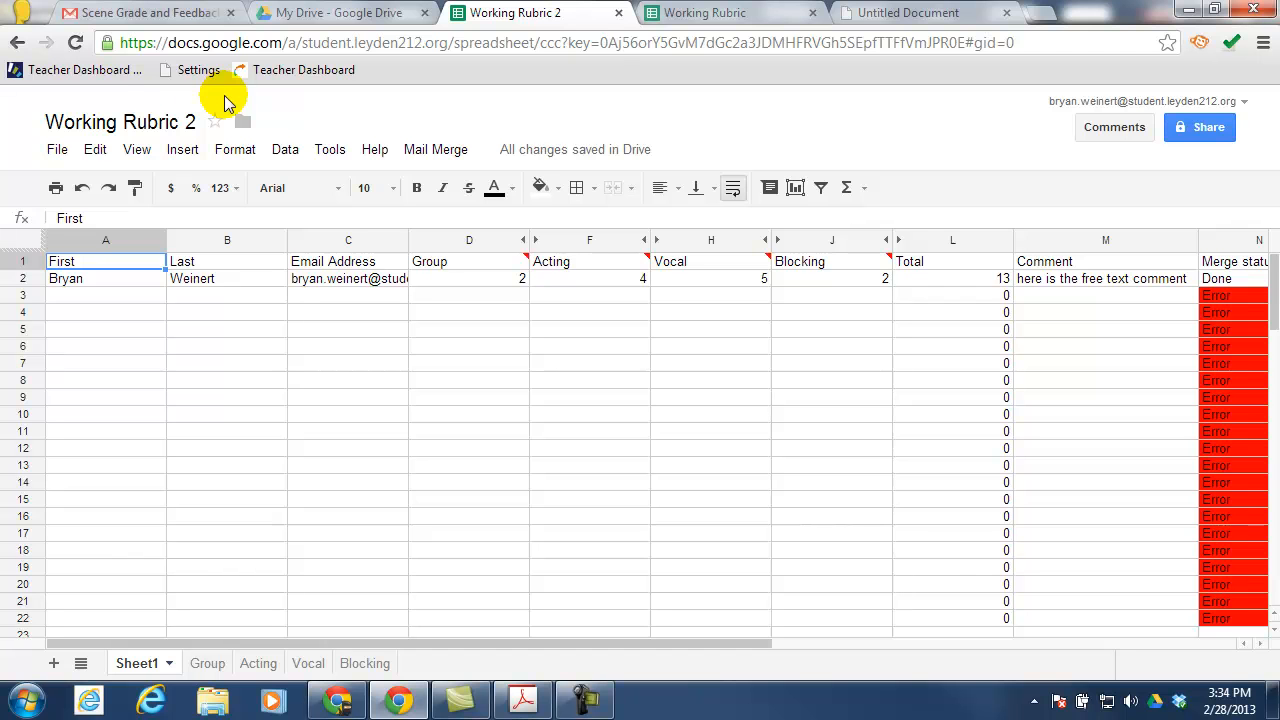
{"action": "left_click", "coordinate": [57, 149]}
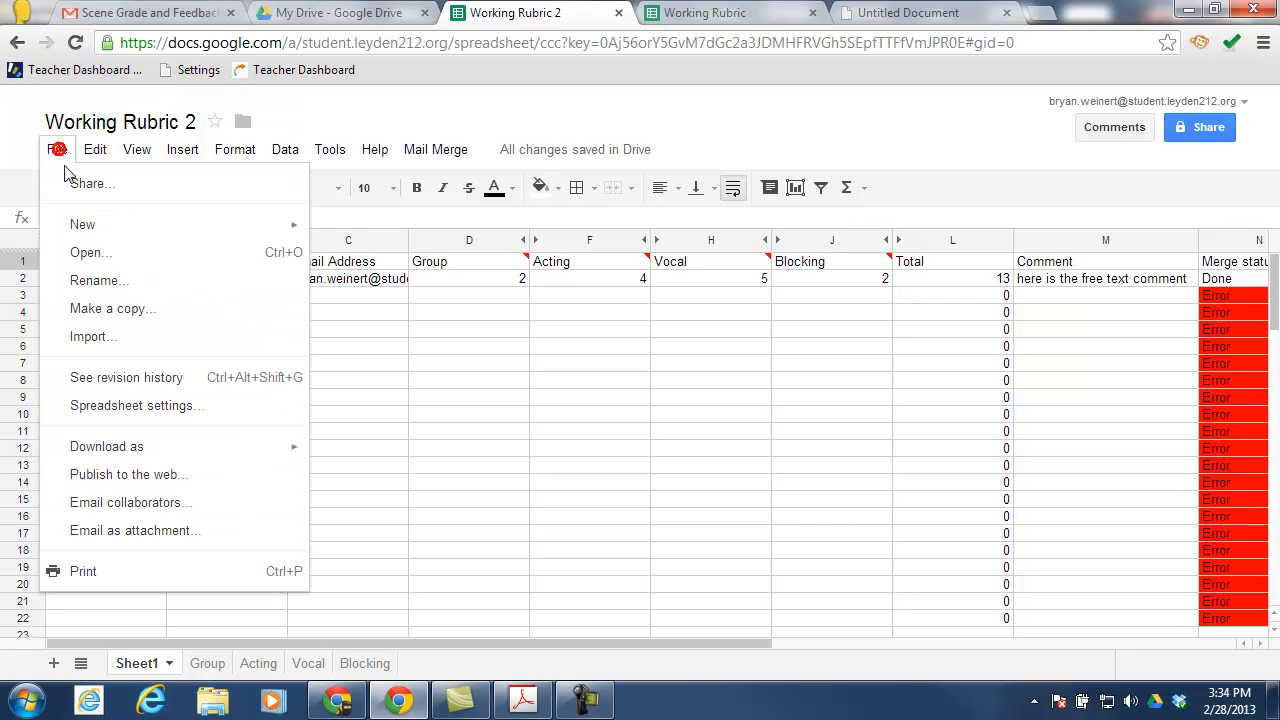
{"action": "left_click", "coordinate": [346, 114]}
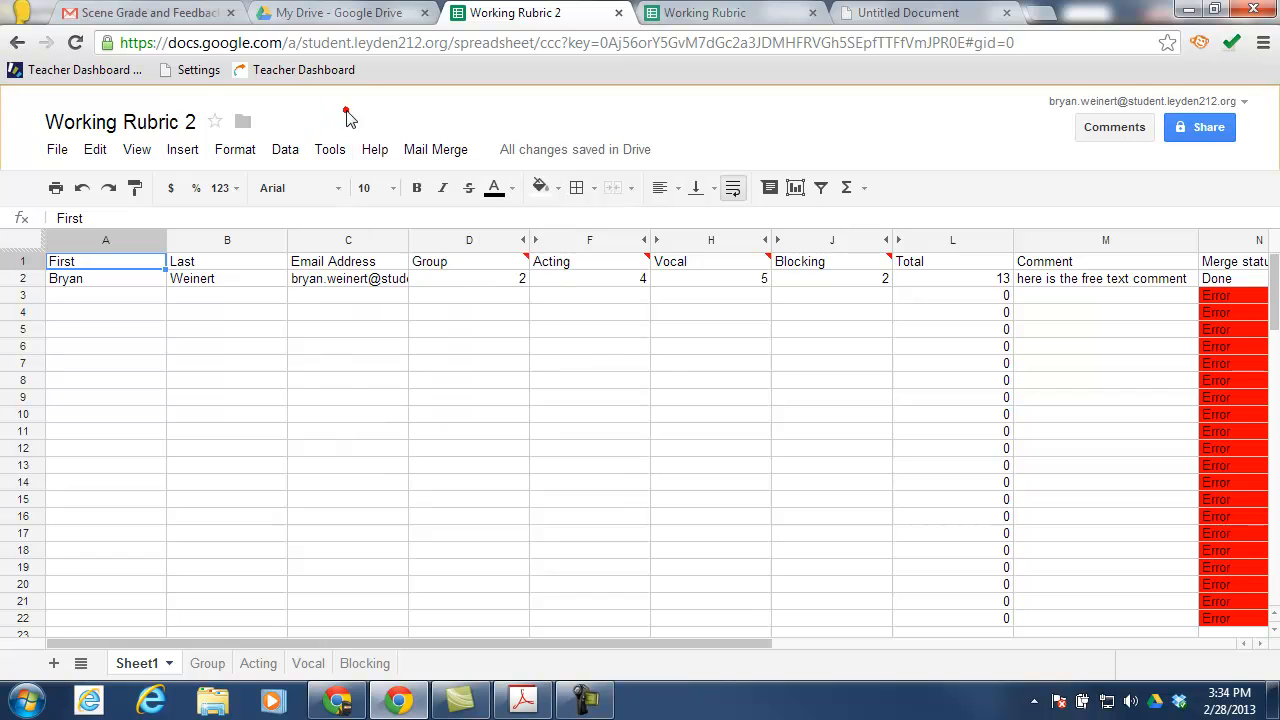